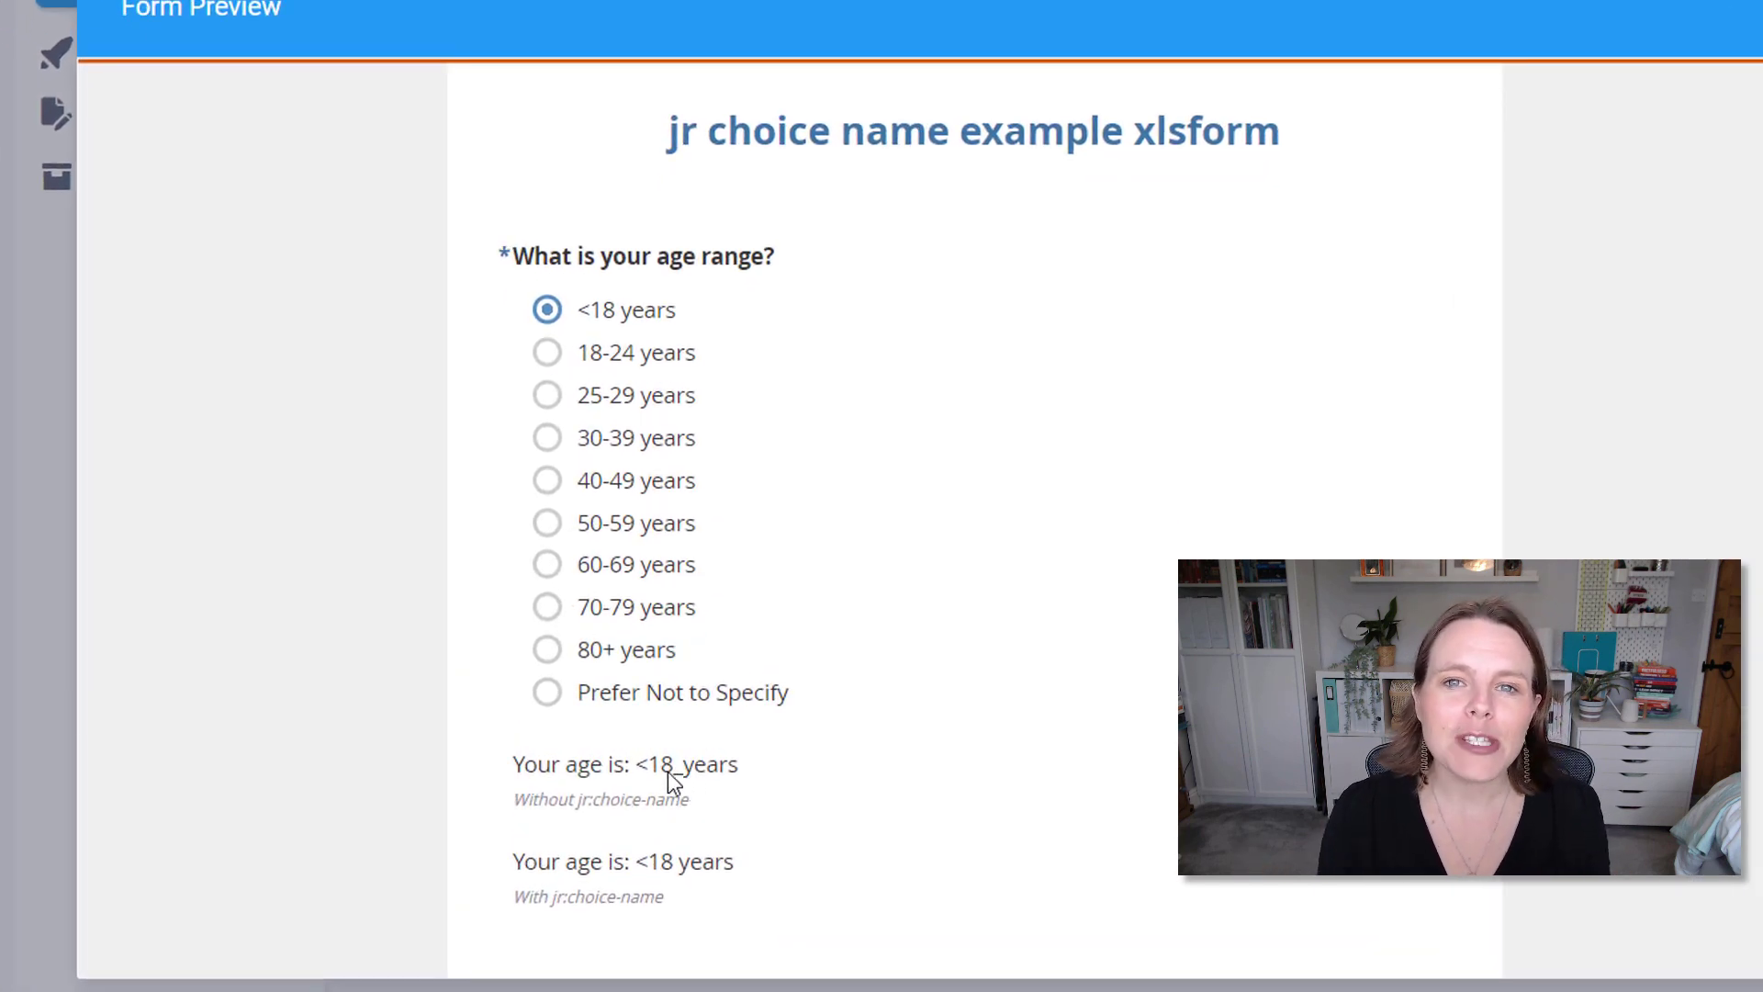
- Choose 40-49 years and another age answer in the form preview to compare the notes with and without jr:choice-name
{"action": "left_click", "coordinate": [584, 493]}
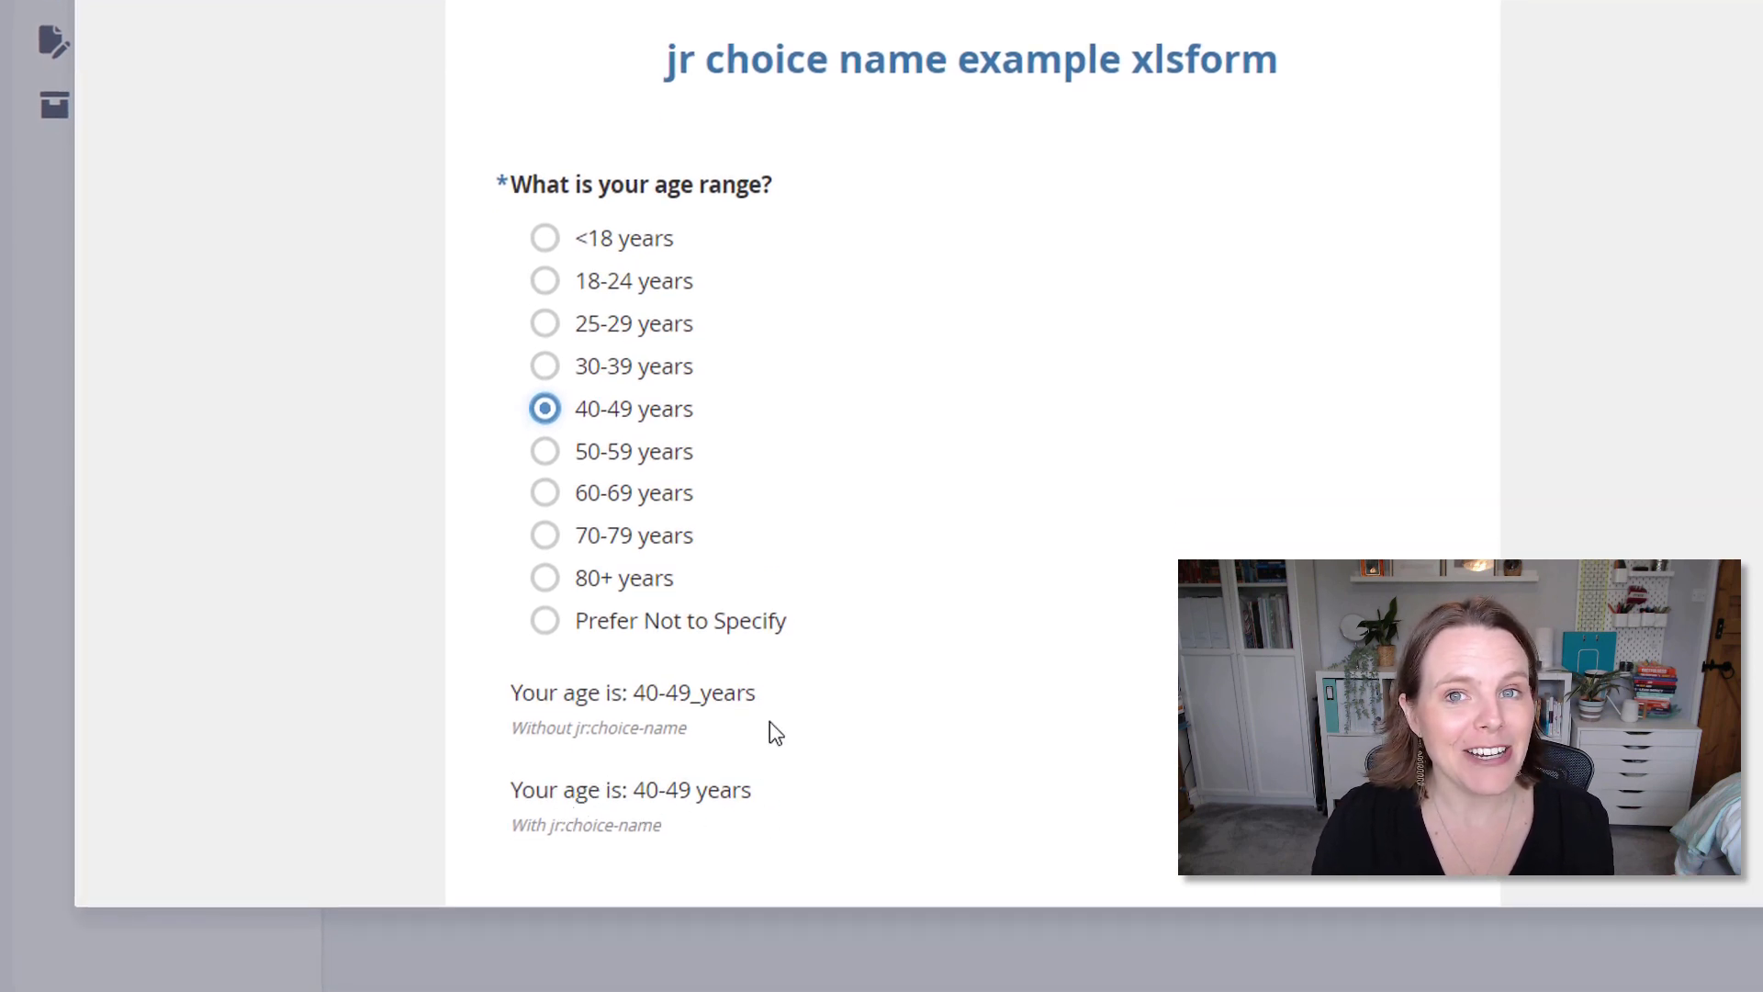
{"action": "left_click", "coordinate": [574, 630]}
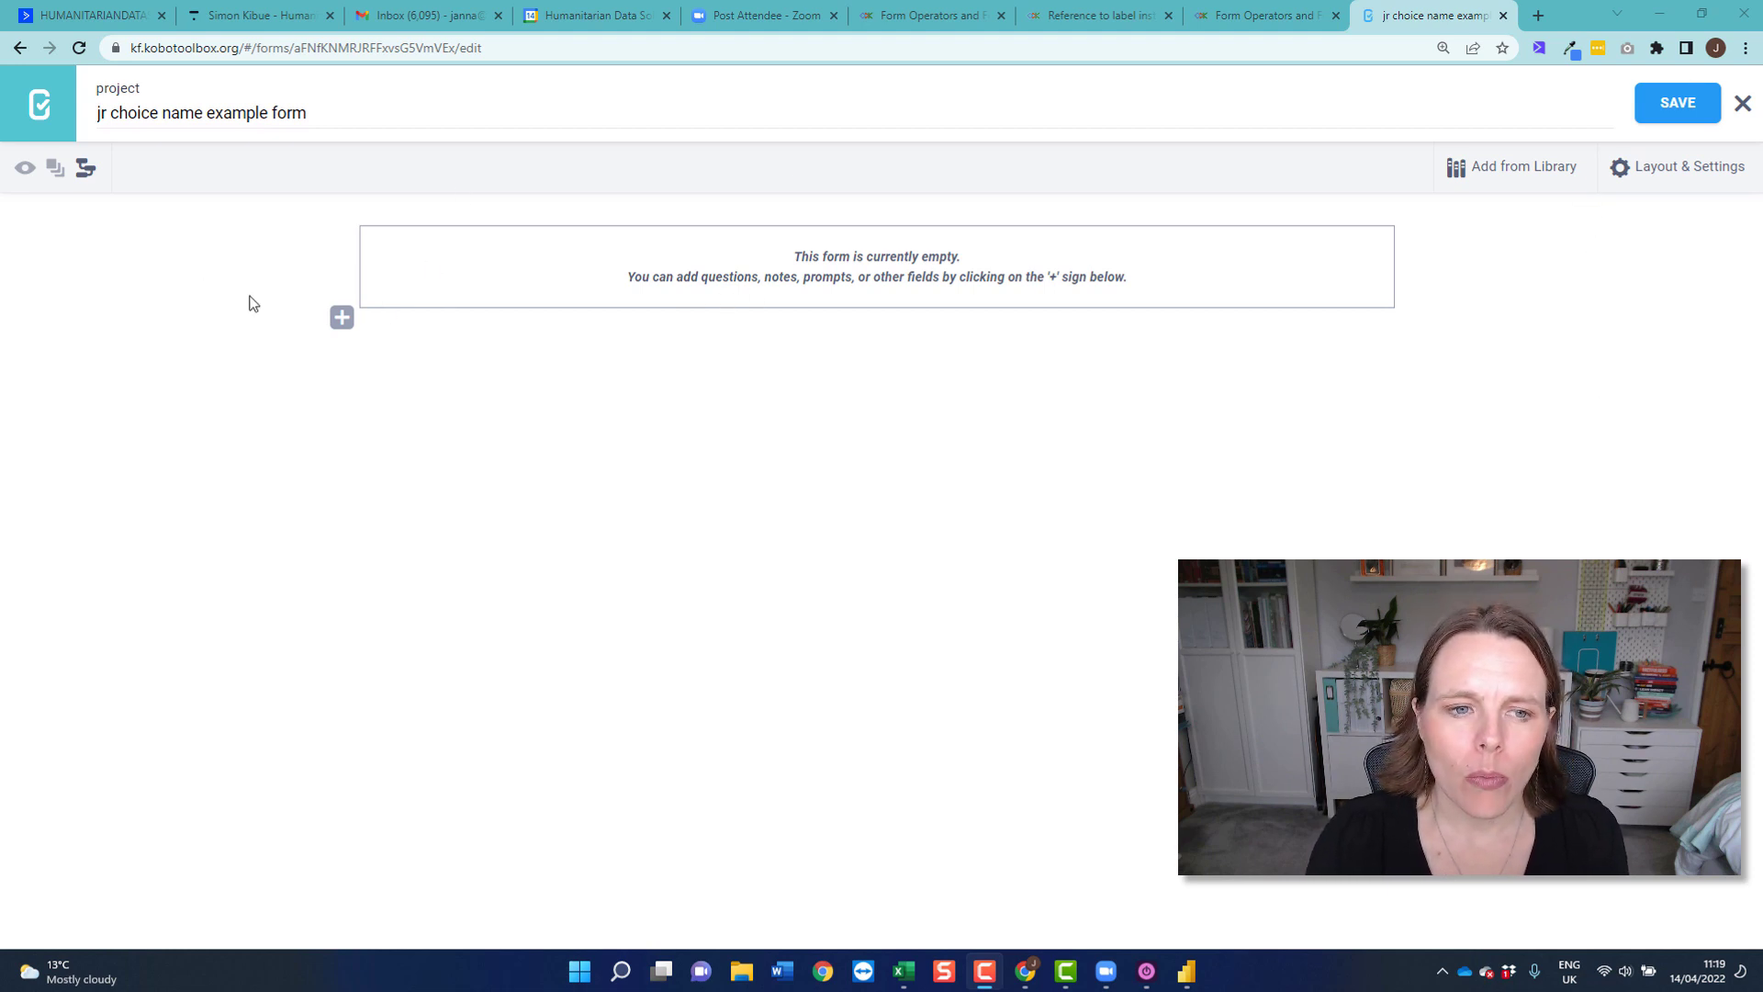
- Add a Select One question reading "What age are you?" to the empty form
{"action": "left_click", "coordinate": [342, 320]}
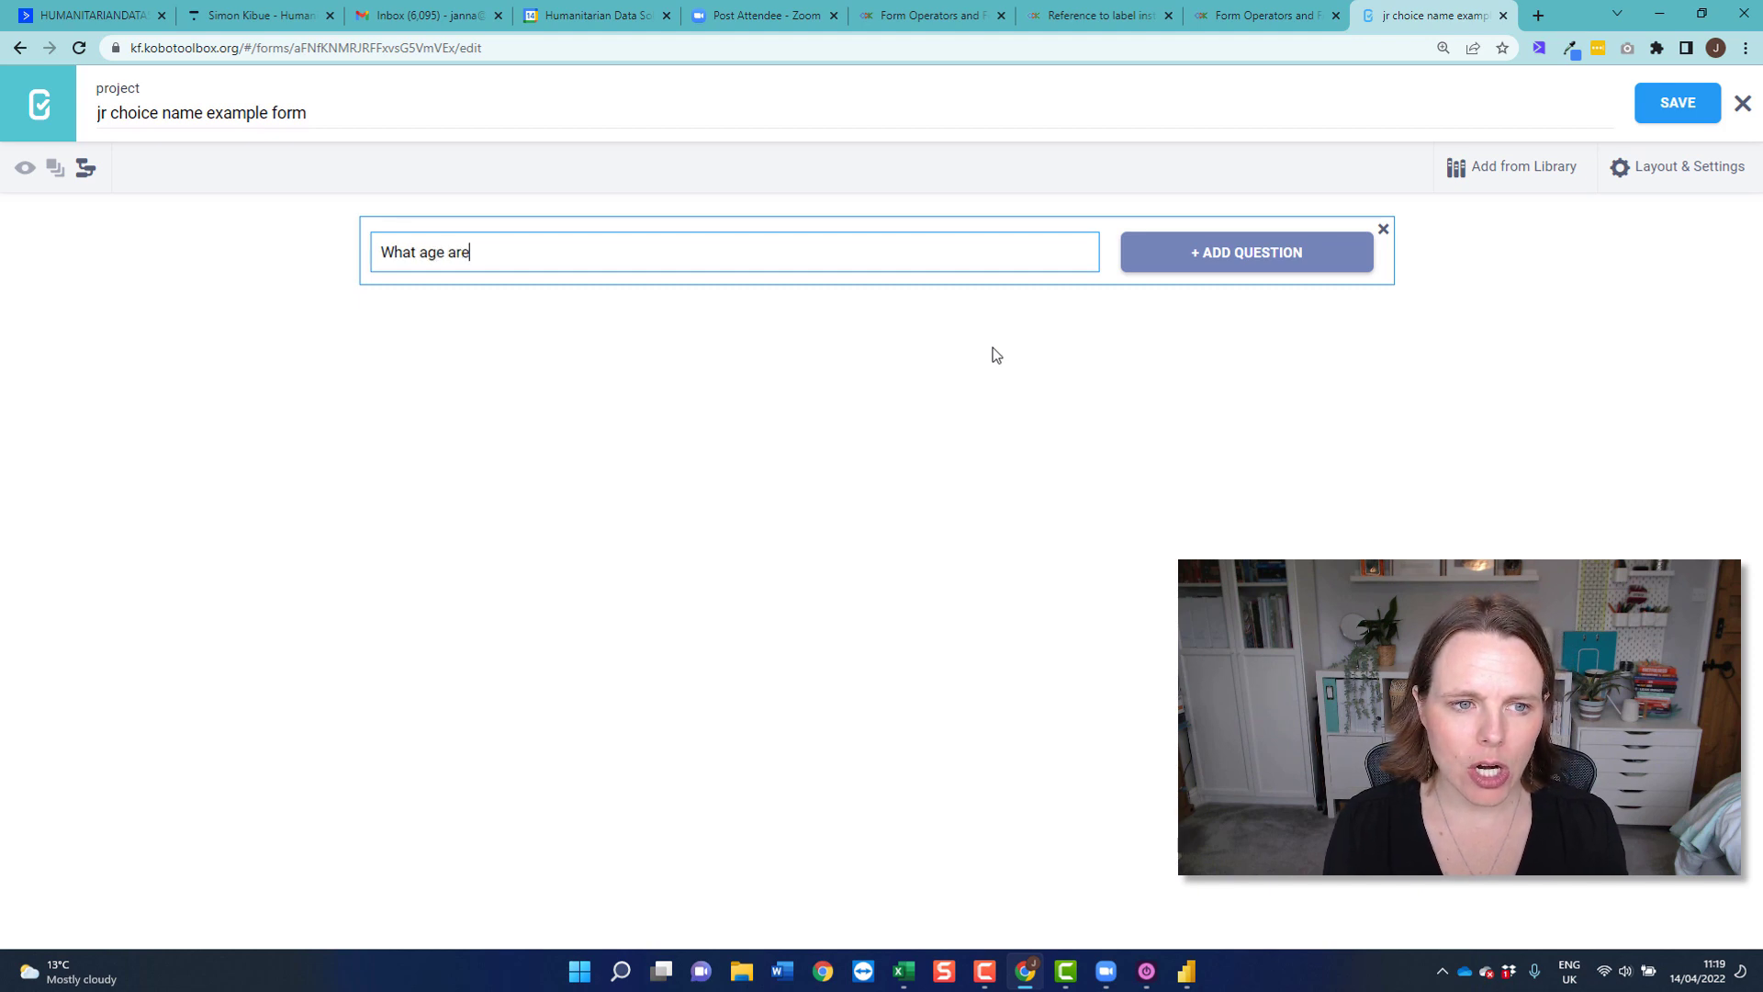
{"action": "left_click", "coordinate": [1242, 269]}
{"action": "left_click", "coordinate": [439, 311]}
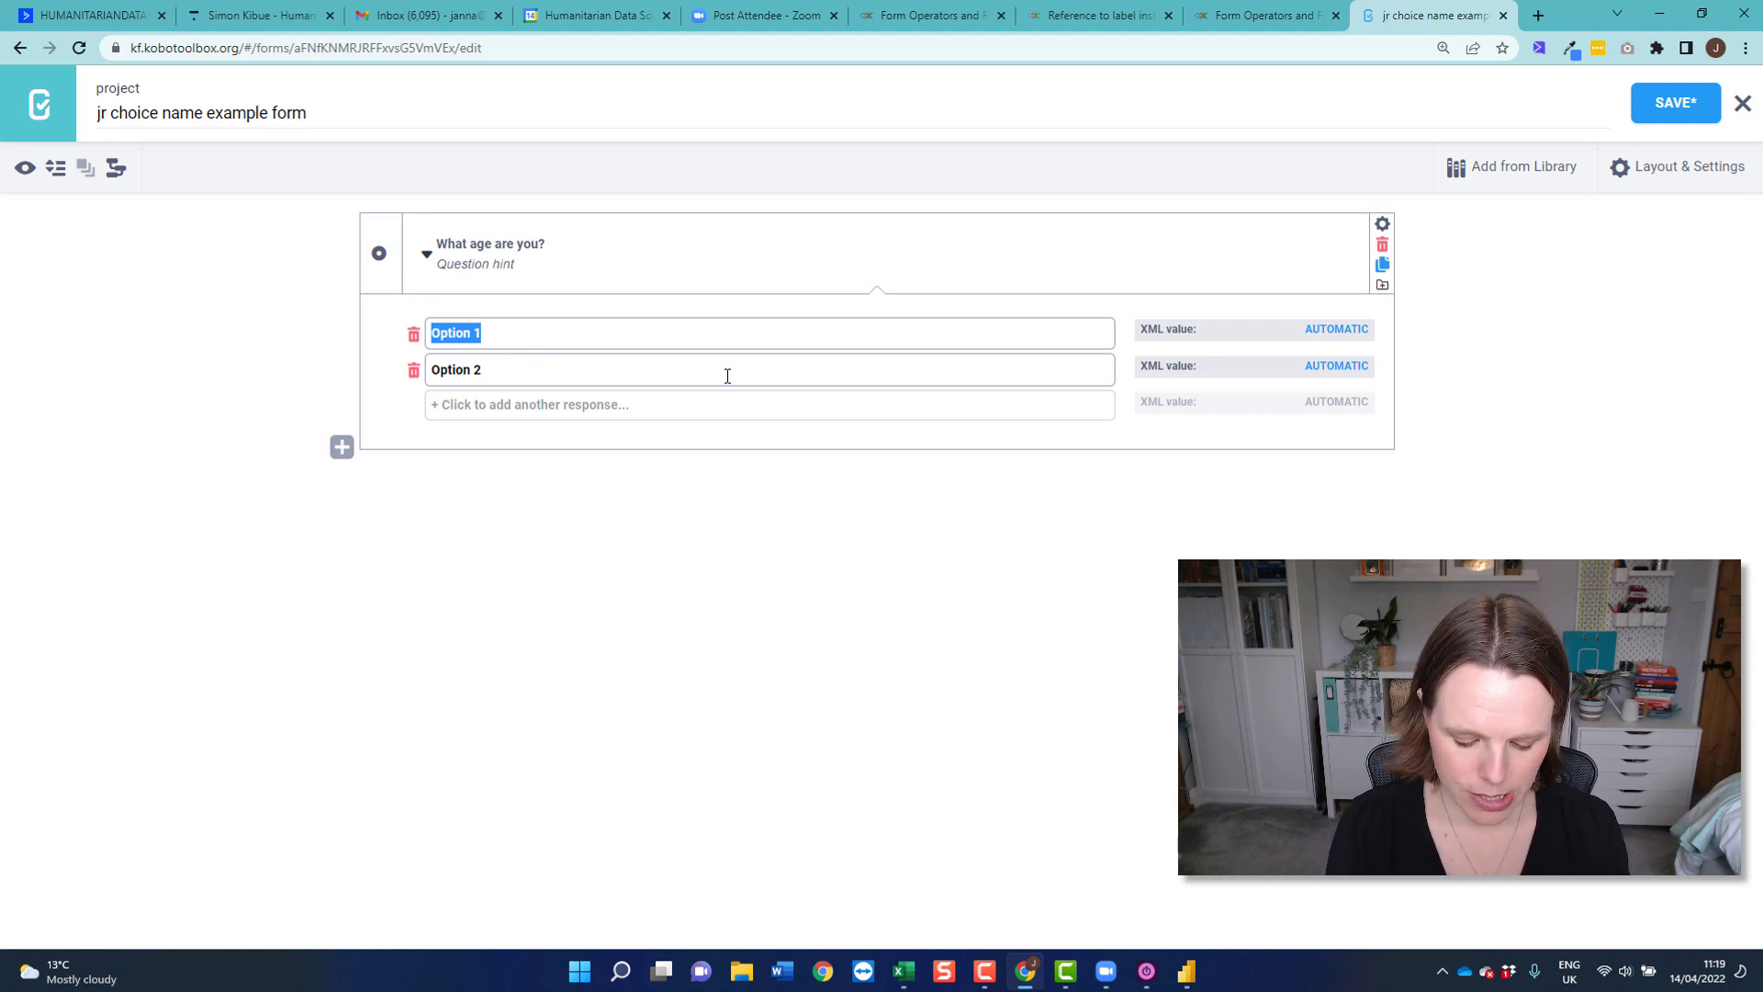
- Name the age question's first two answer options "Under 18 years old" and "19-35 years old"
{"action": "type", "text": "Under 18 years old"}
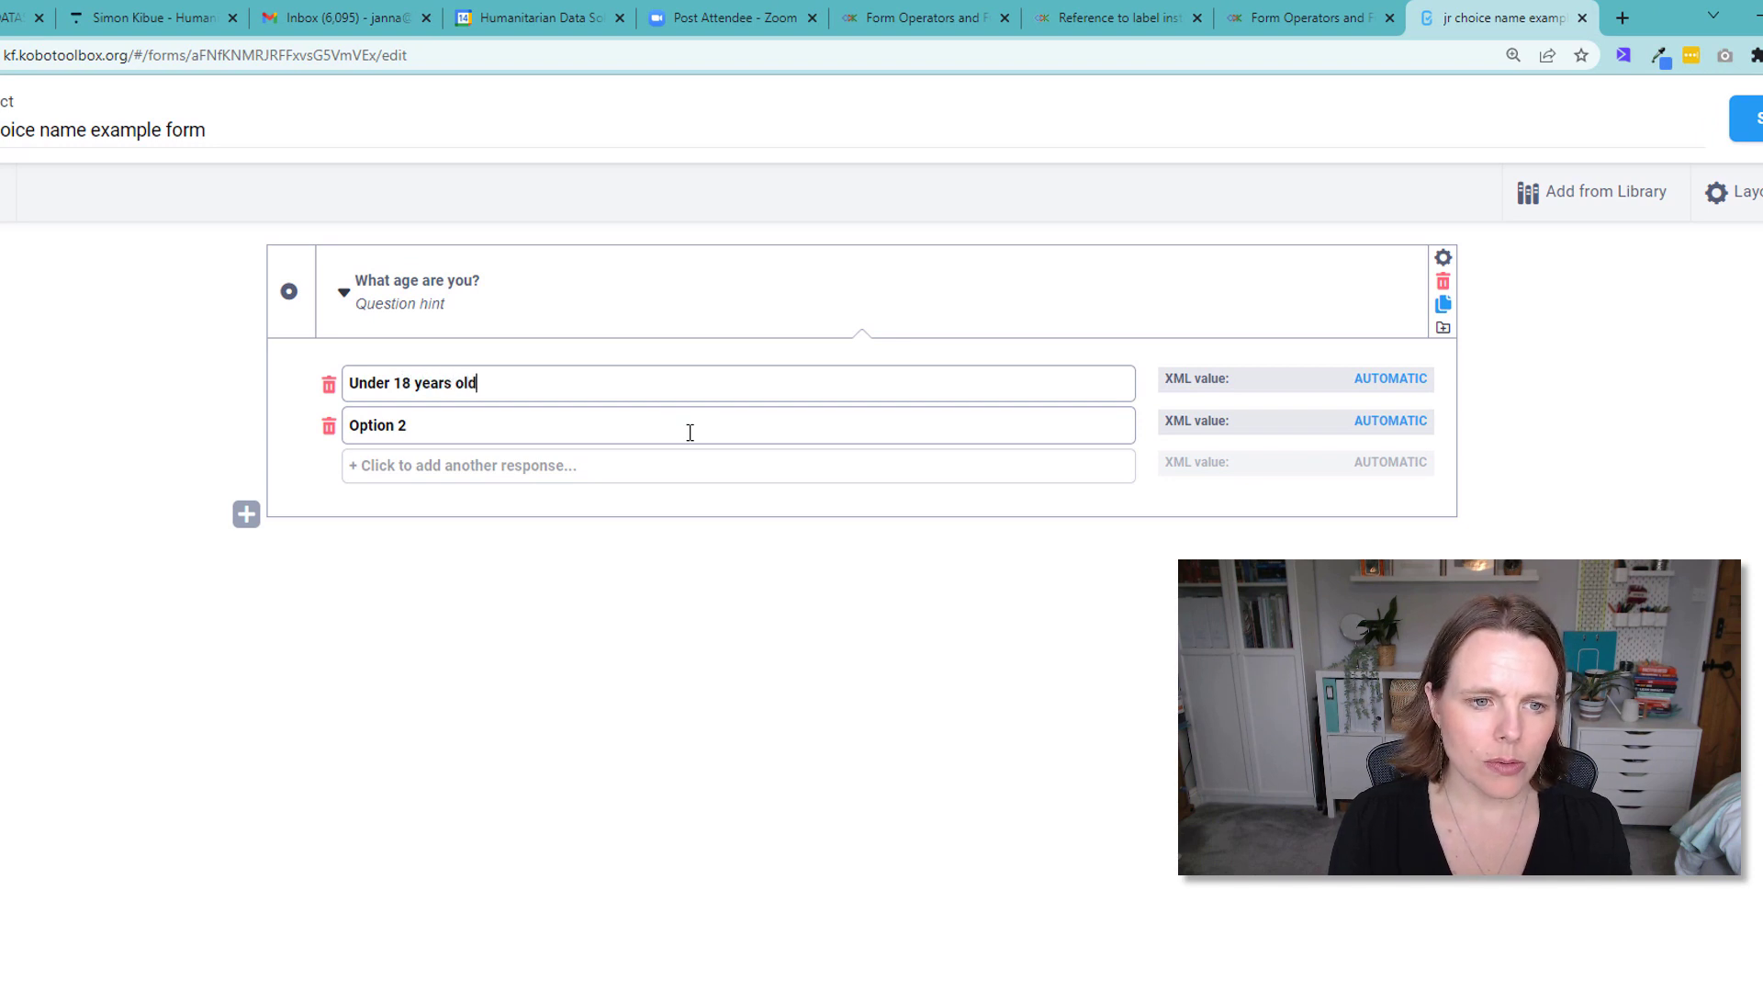
{"action": "key", "text": "Tab"}
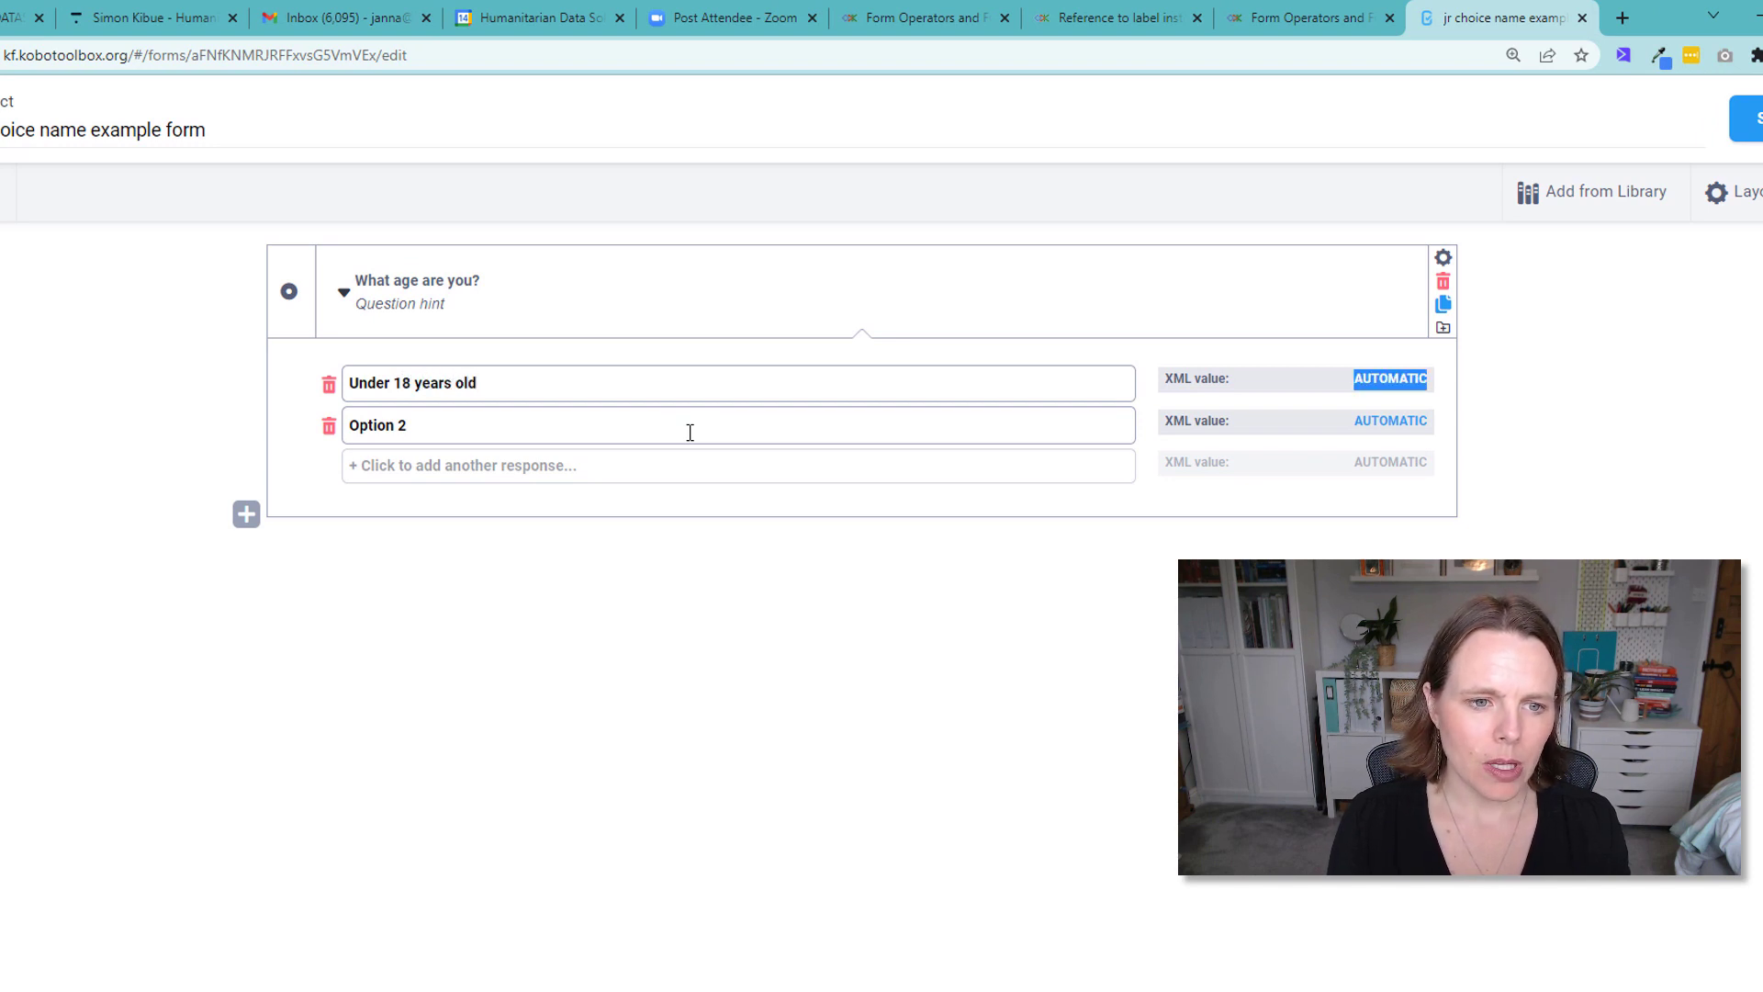
{"action": "left_click", "coordinate": [420, 428]}
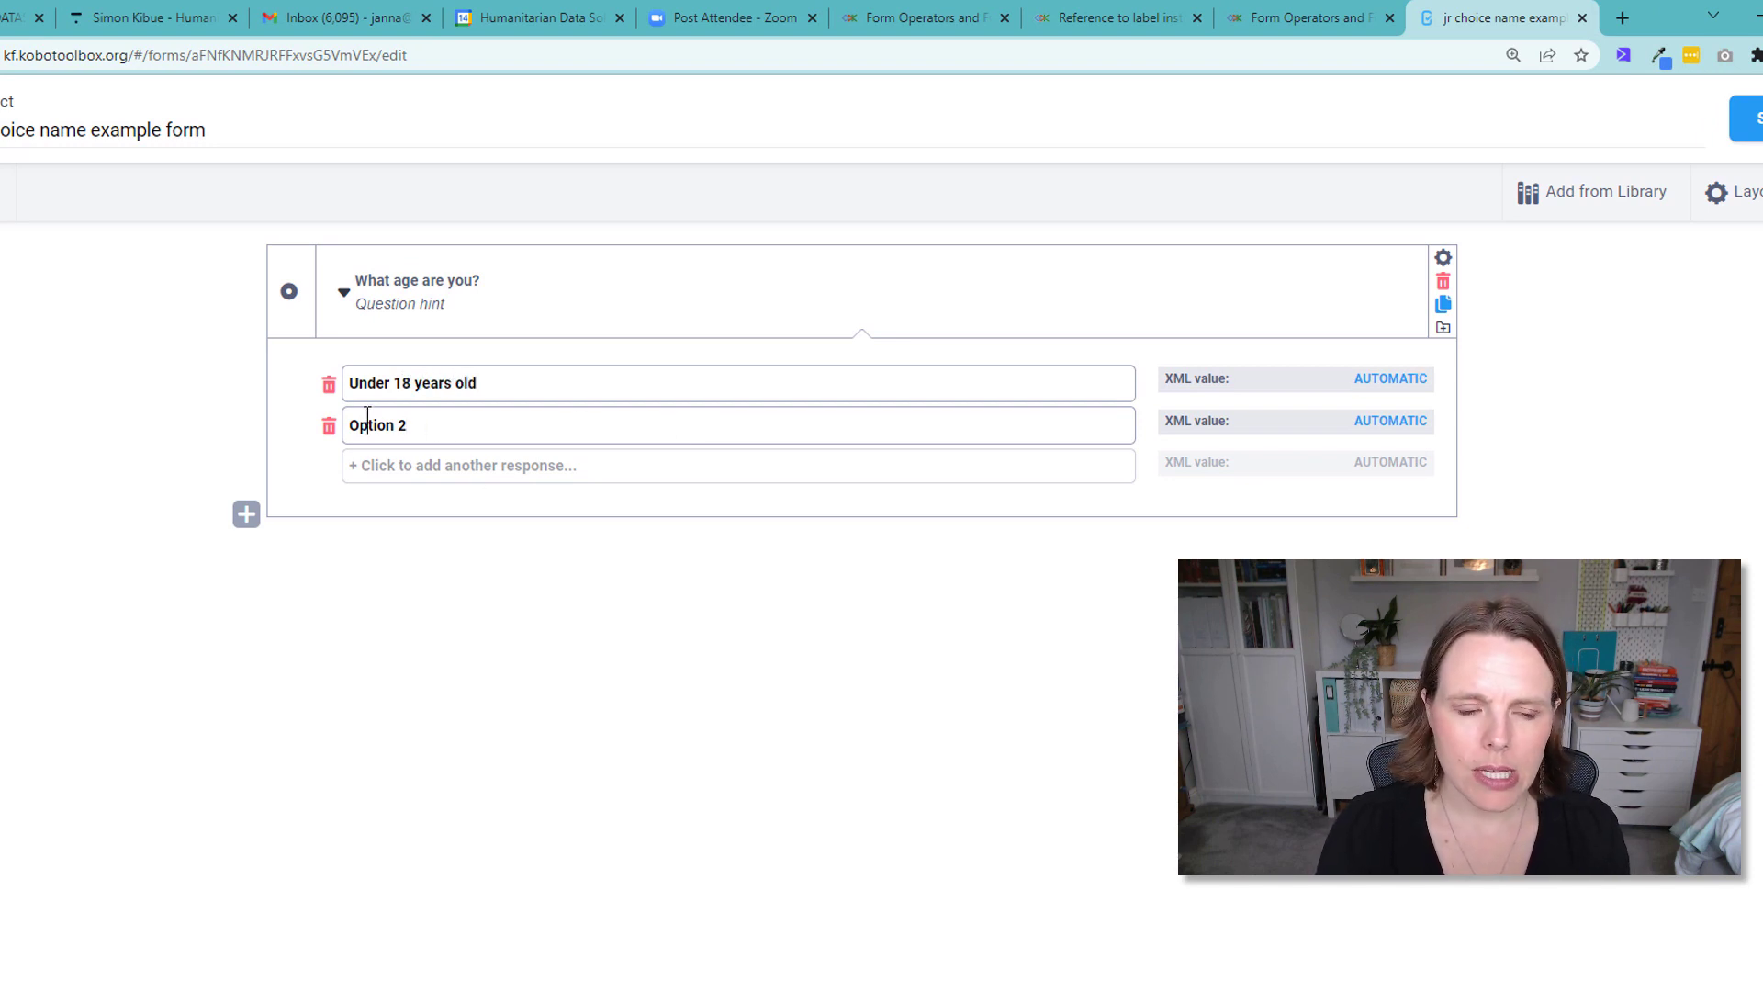
{"action": "left_click_drag", "start_coordinate": [462, 433], "coordinate": [348, 427]}
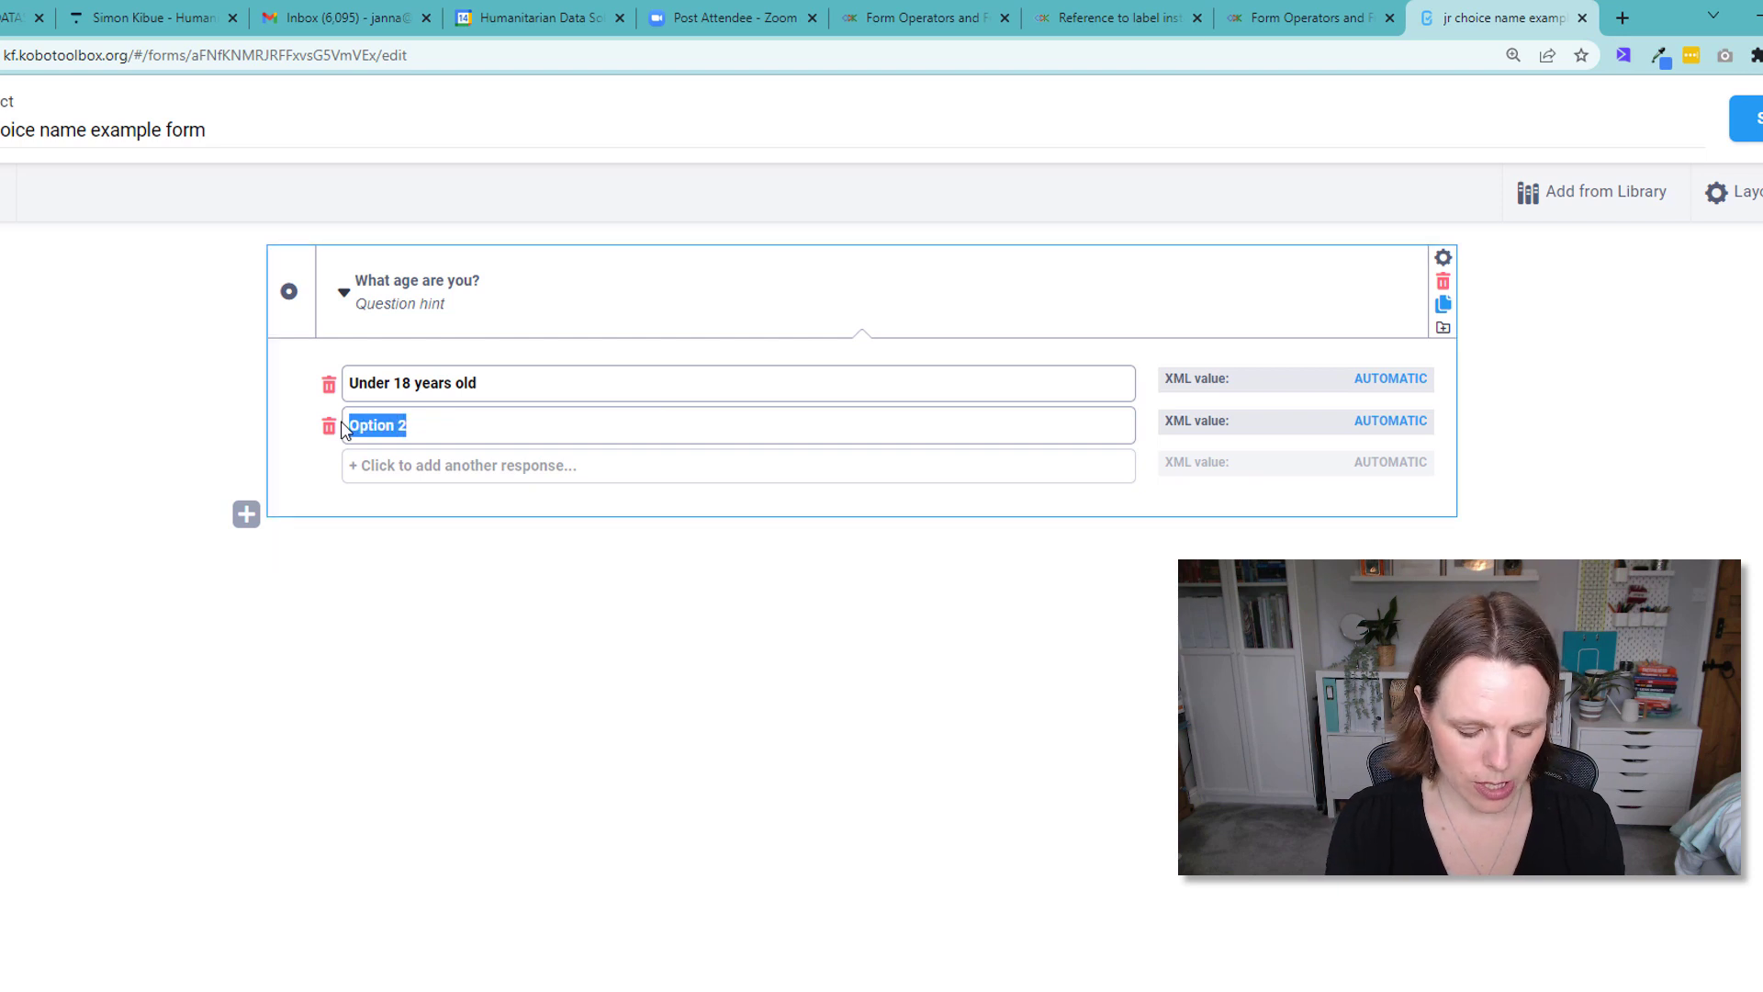
{"action": "type", "text": "19-35 years old"}
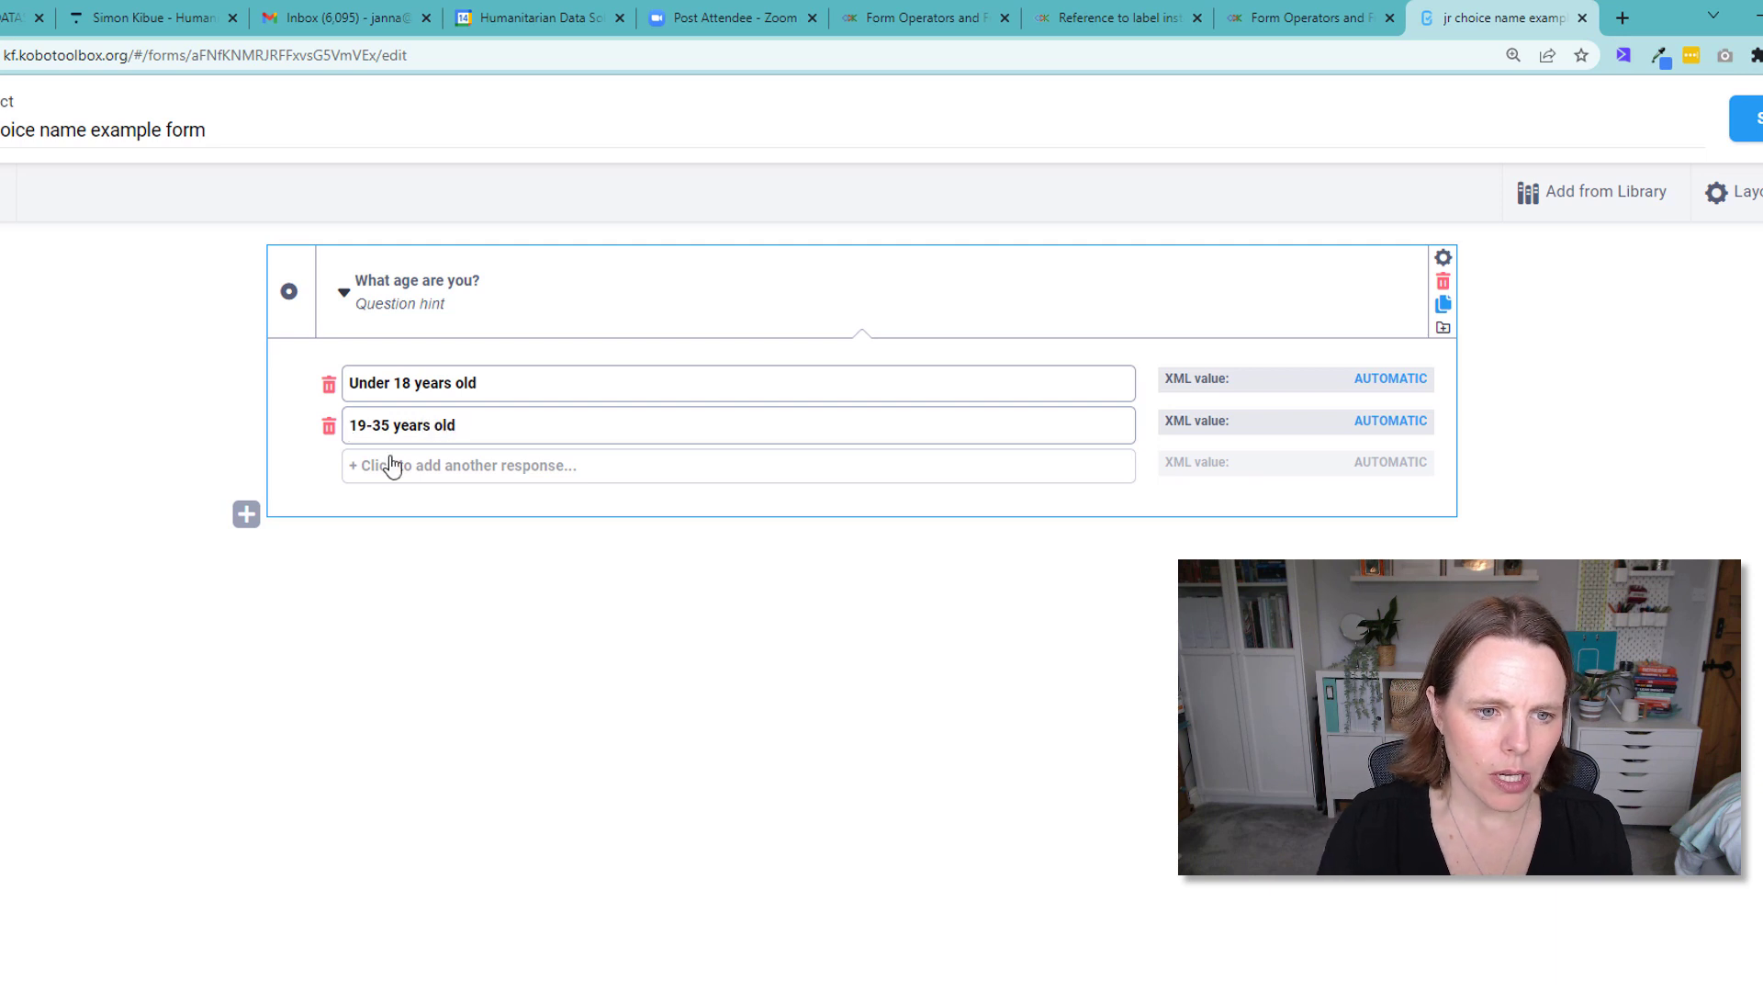
- Add two more answer options to the age question, "36-49 years old" and "50 years +"
{"action": "left_click", "coordinate": [389, 465]}
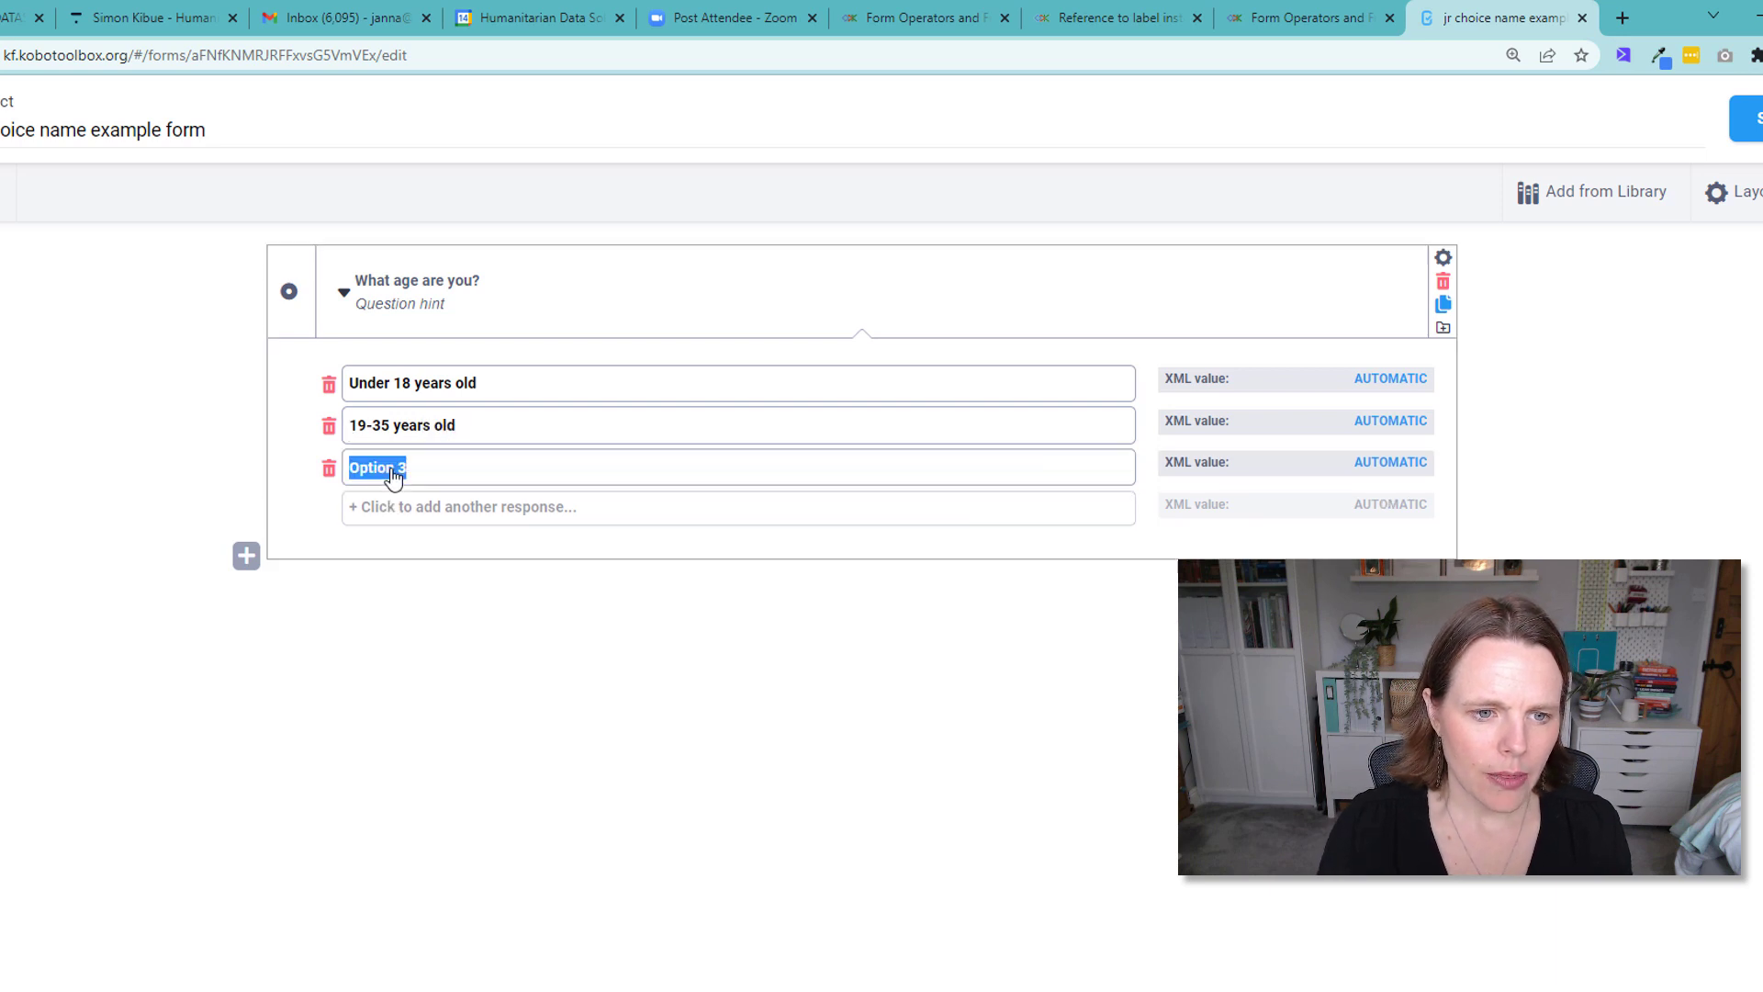
{"action": "type", "text": "36"}
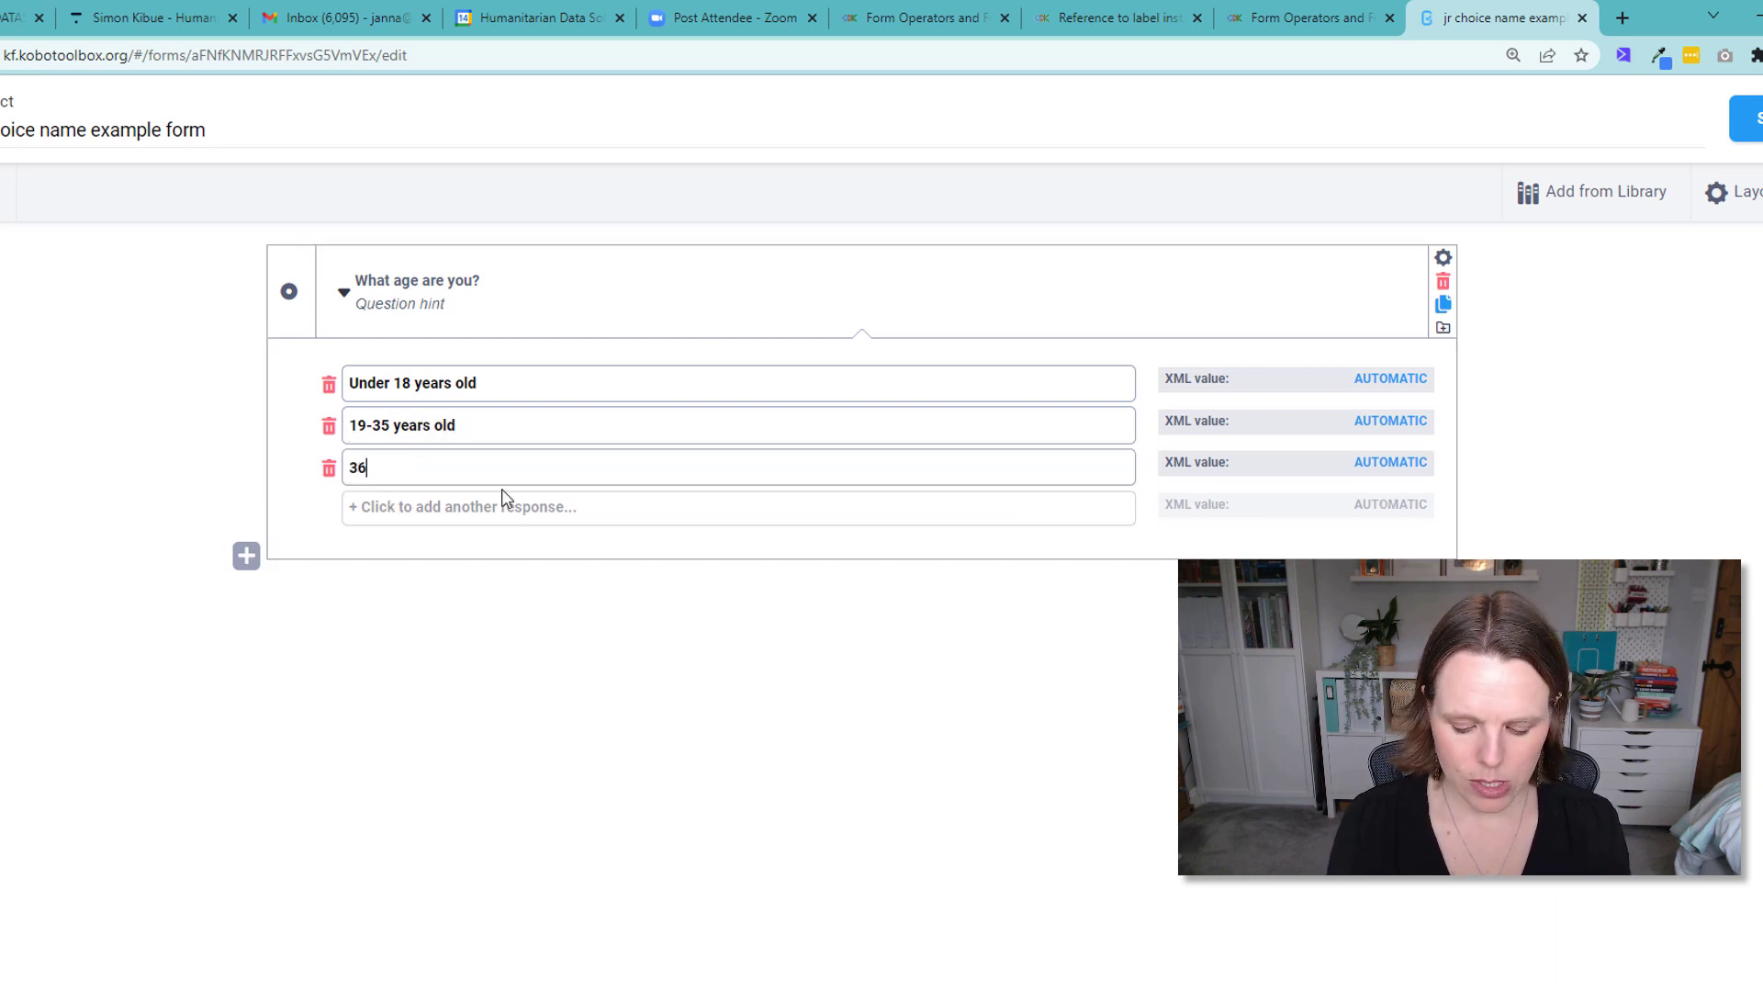
{"action": "type", "text": "-"}
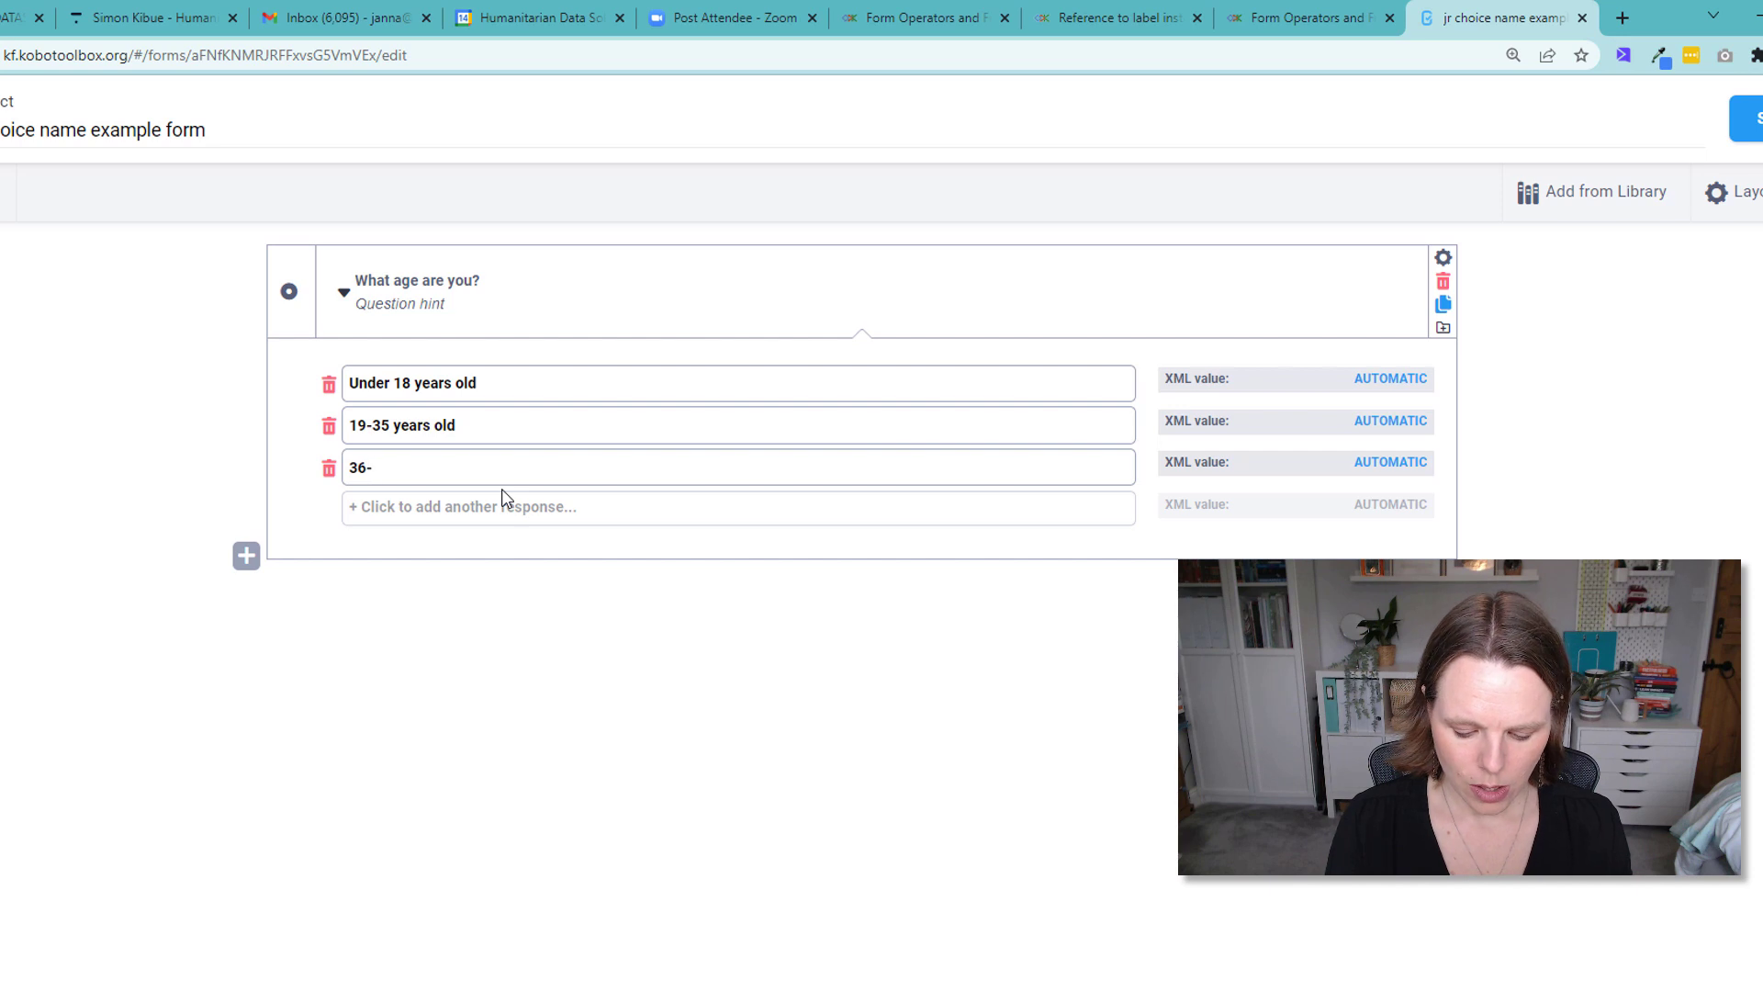
{"action": "type", "text": "49 years old"}
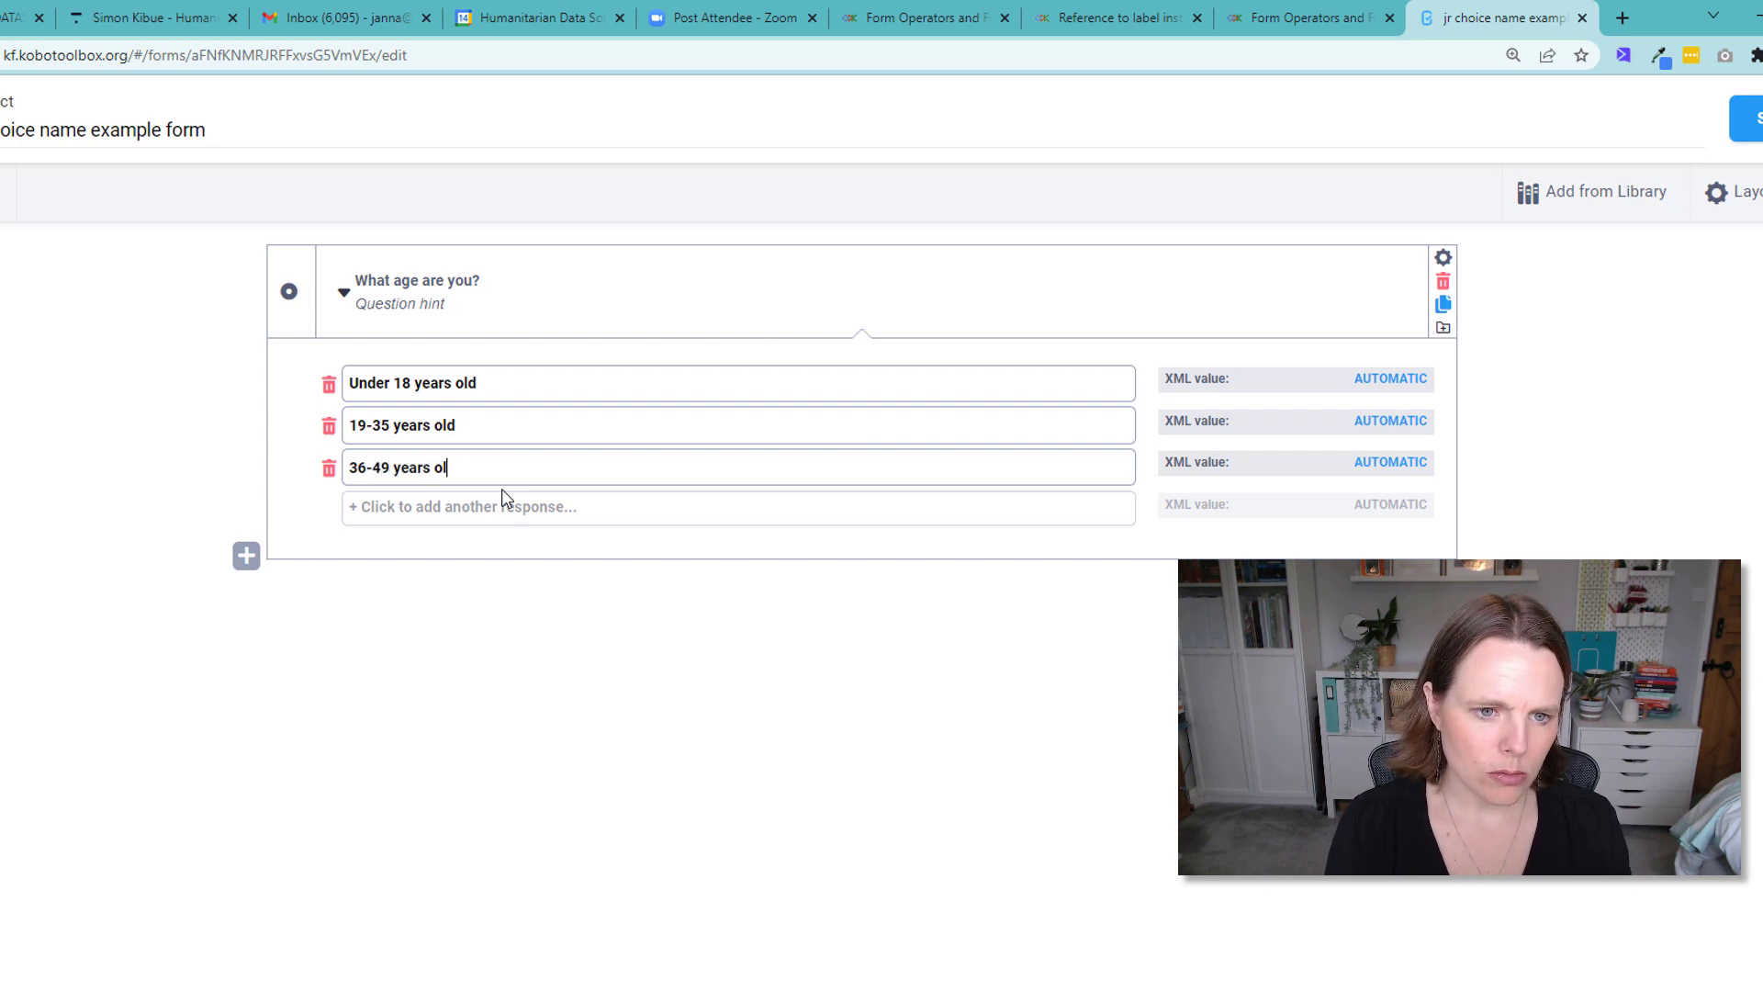
{"action": "left_click", "coordinate": [496, 506]}
{"action": "type", "text": "50 years +"}
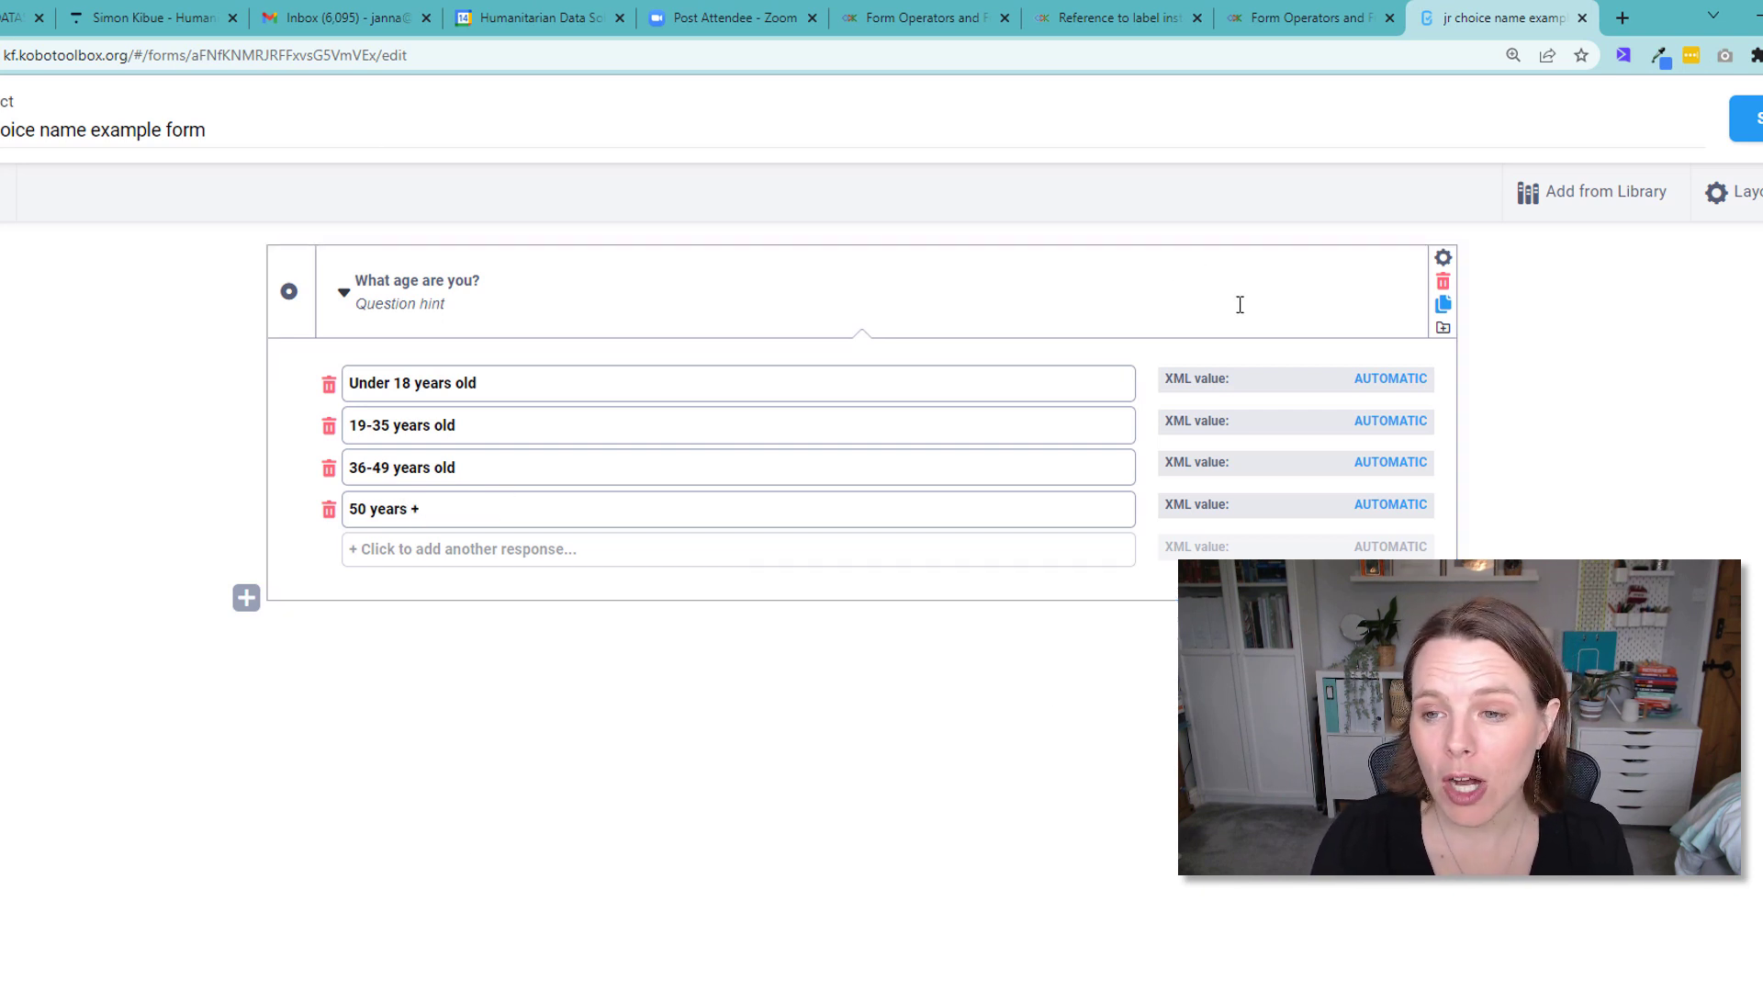
- Add a Note question below the age question with the text "Your age is:"
{"action": "left_click", "coordinate": [246, 598]}
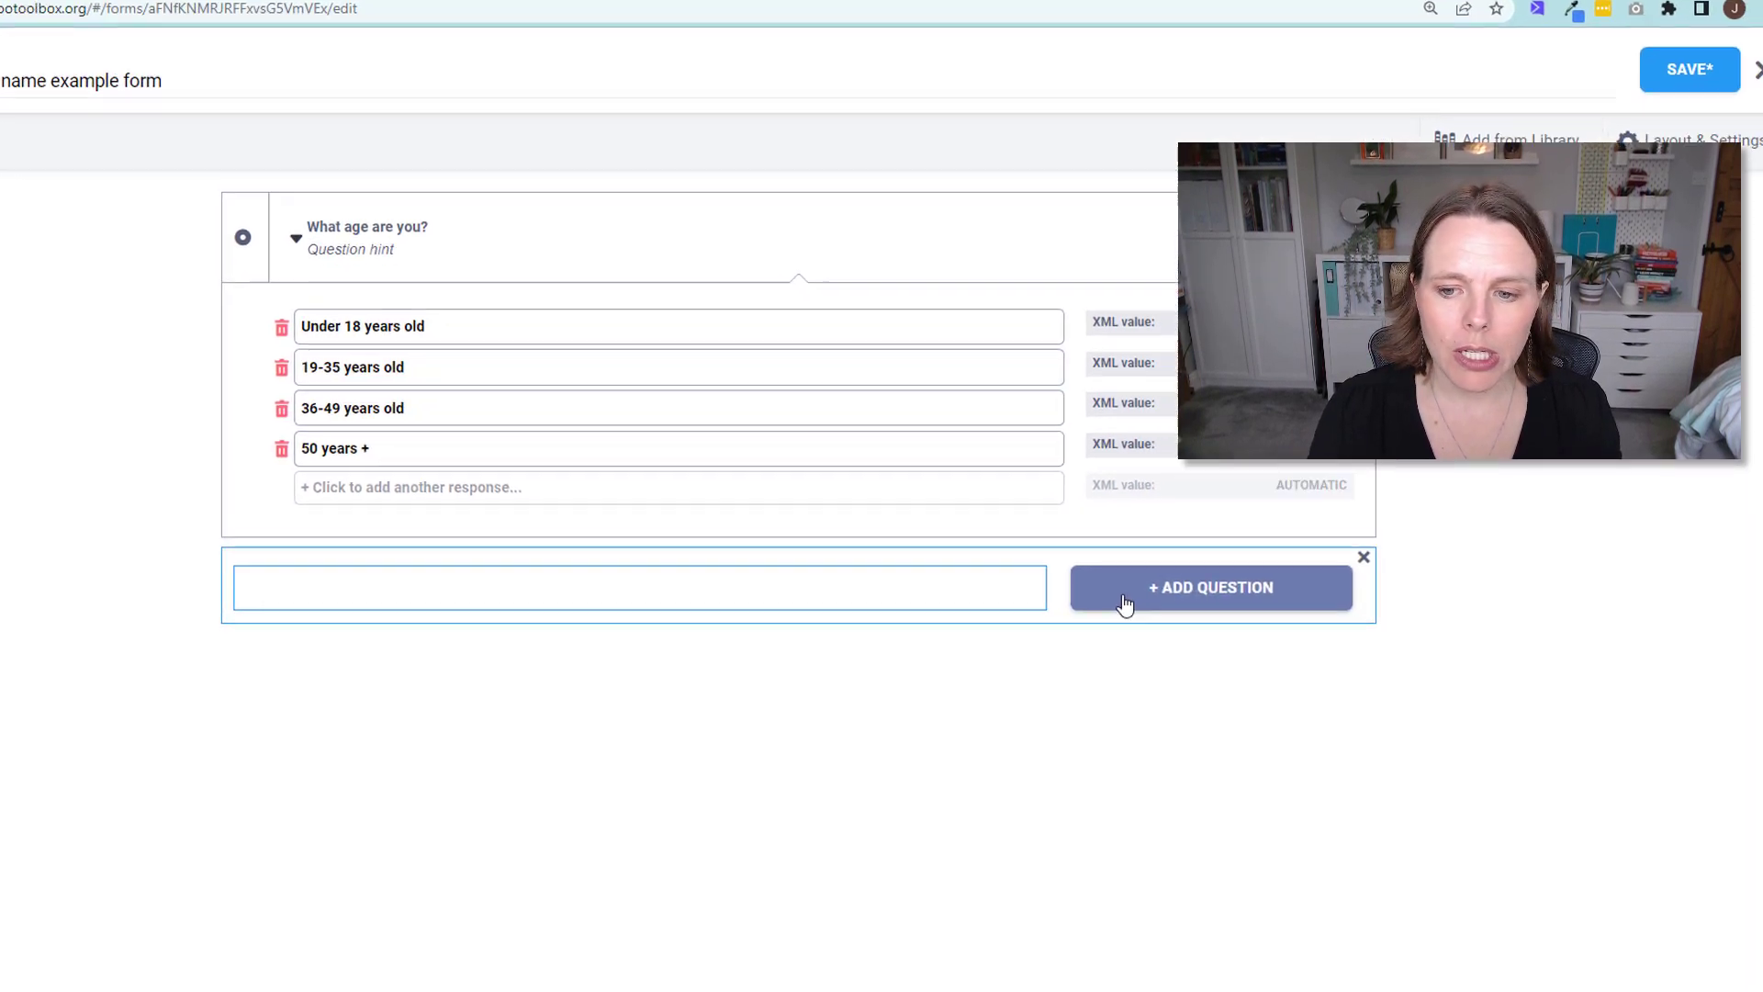
{"action": "left_click", "coordinate": [1125, 603]}
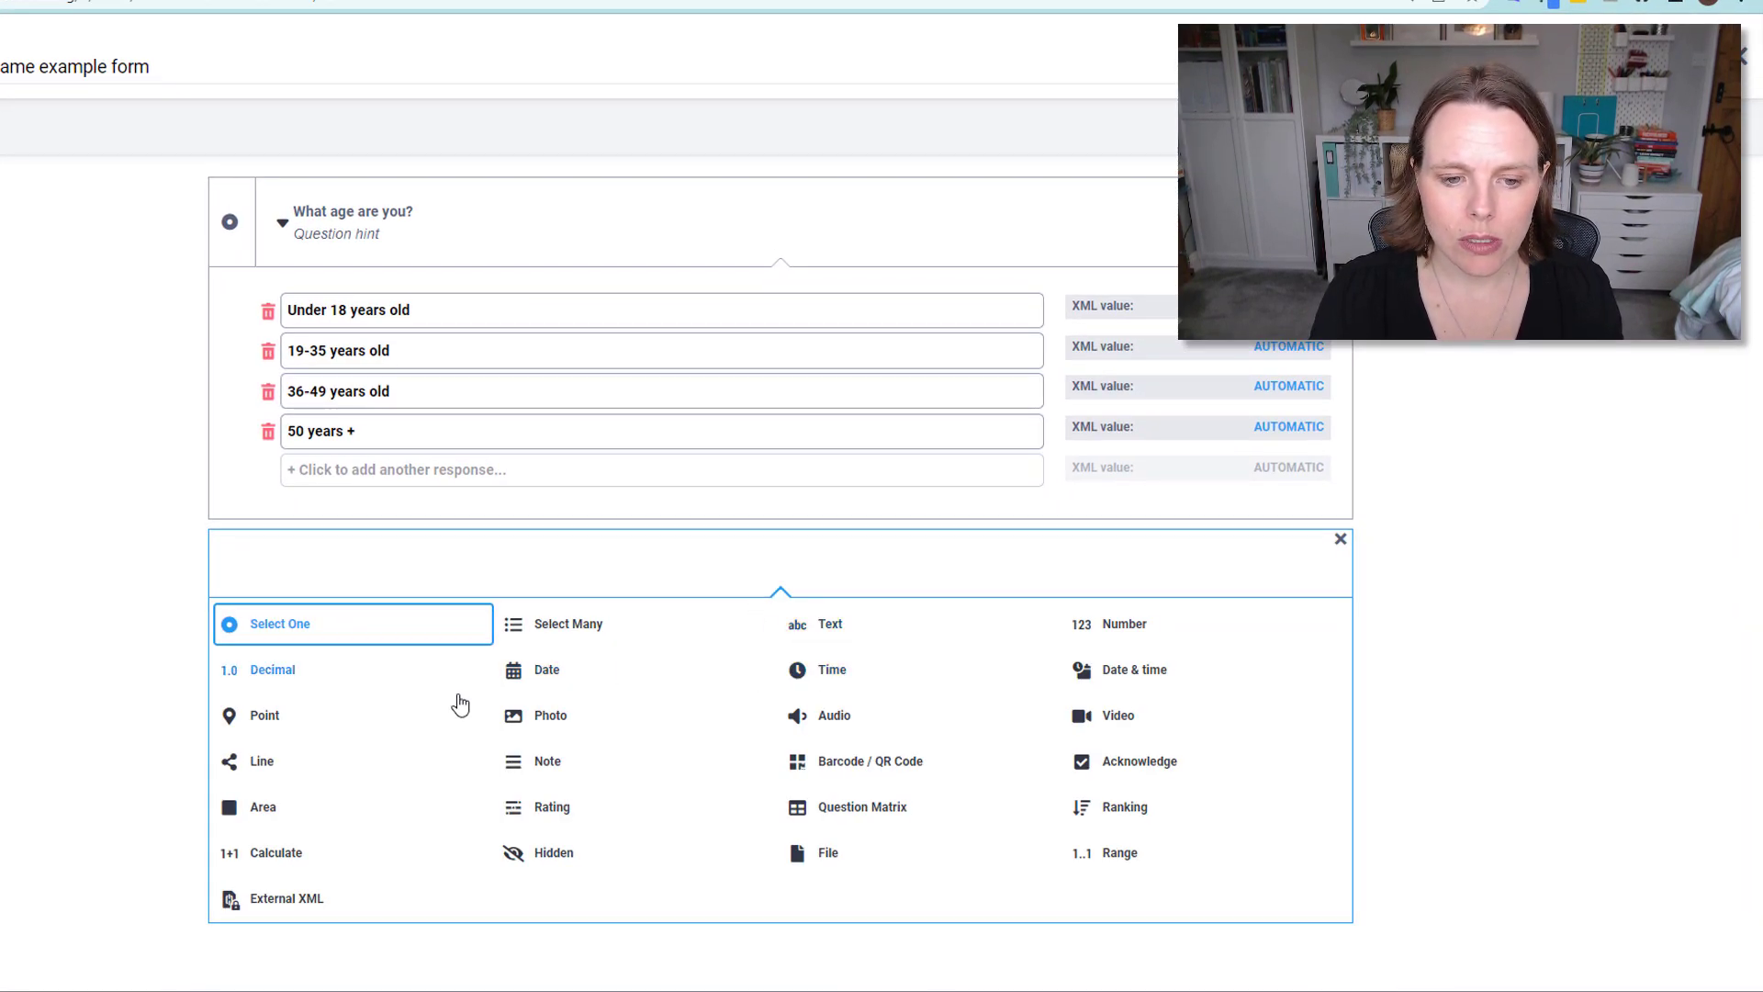
{"action": "left_click", "coordinate": [540, 766]}
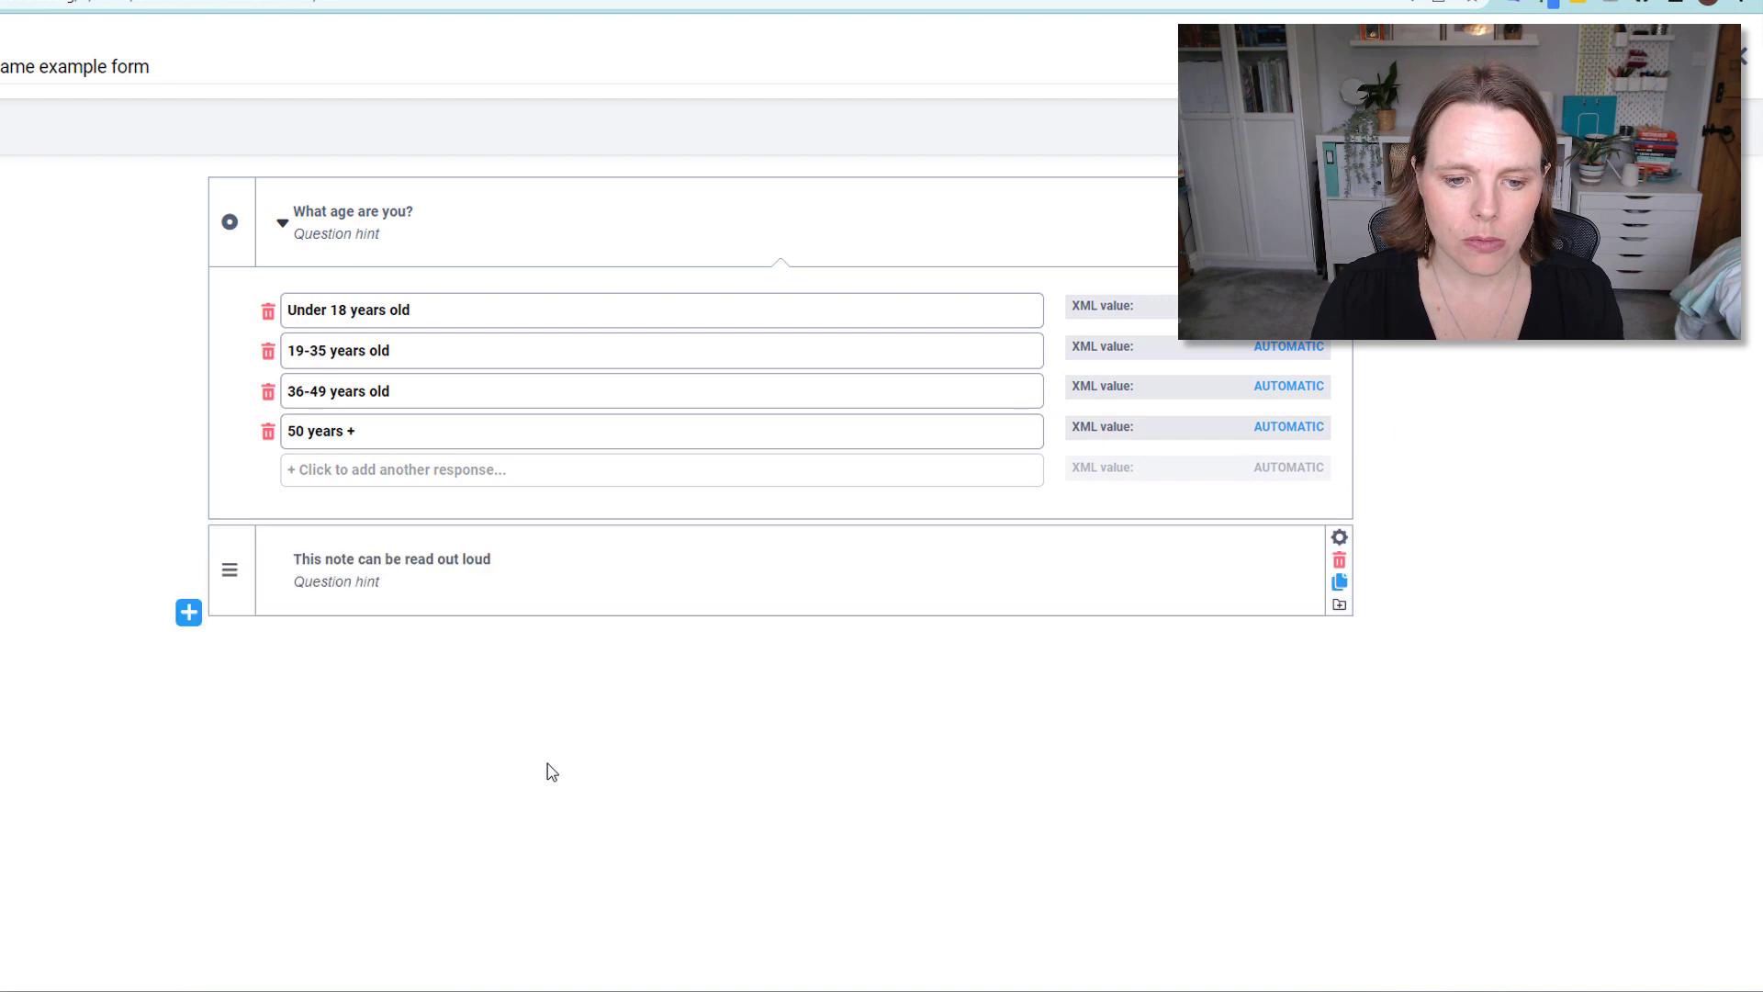
{"action": "left_click", "coordinate": [424, 558]}
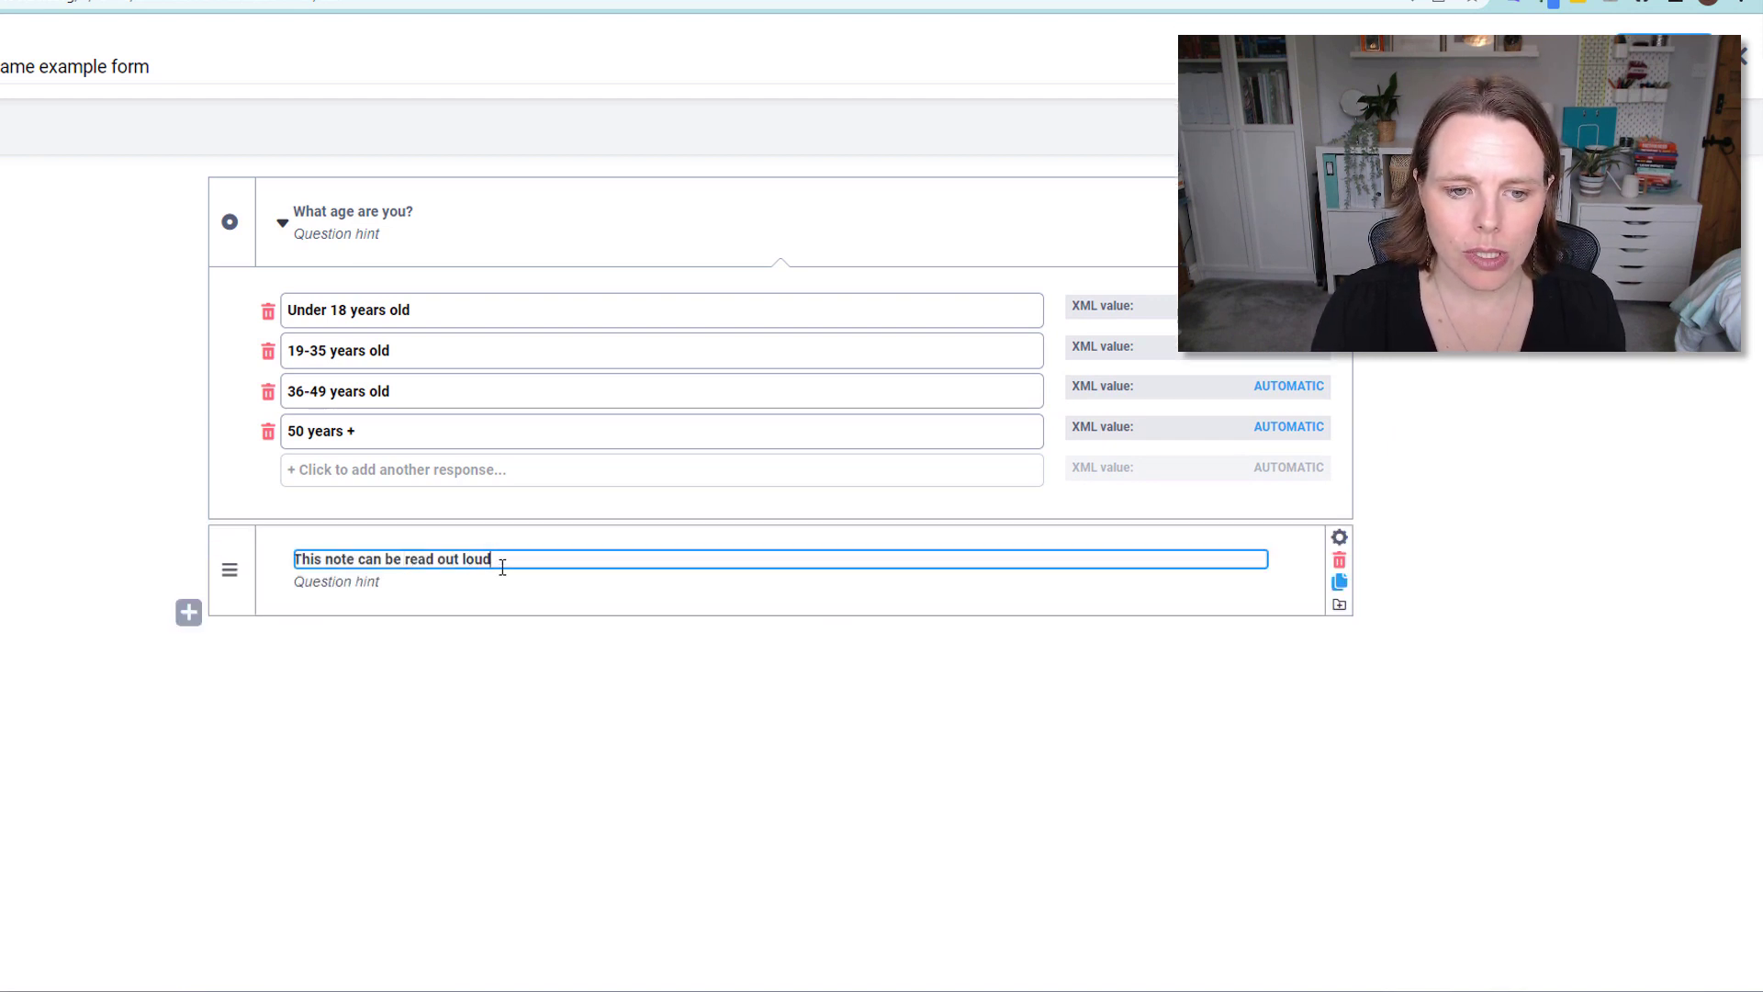
{"action": "left_click_drag", "start_coordinate": [497, 560], "coordinate": [299, 582]}
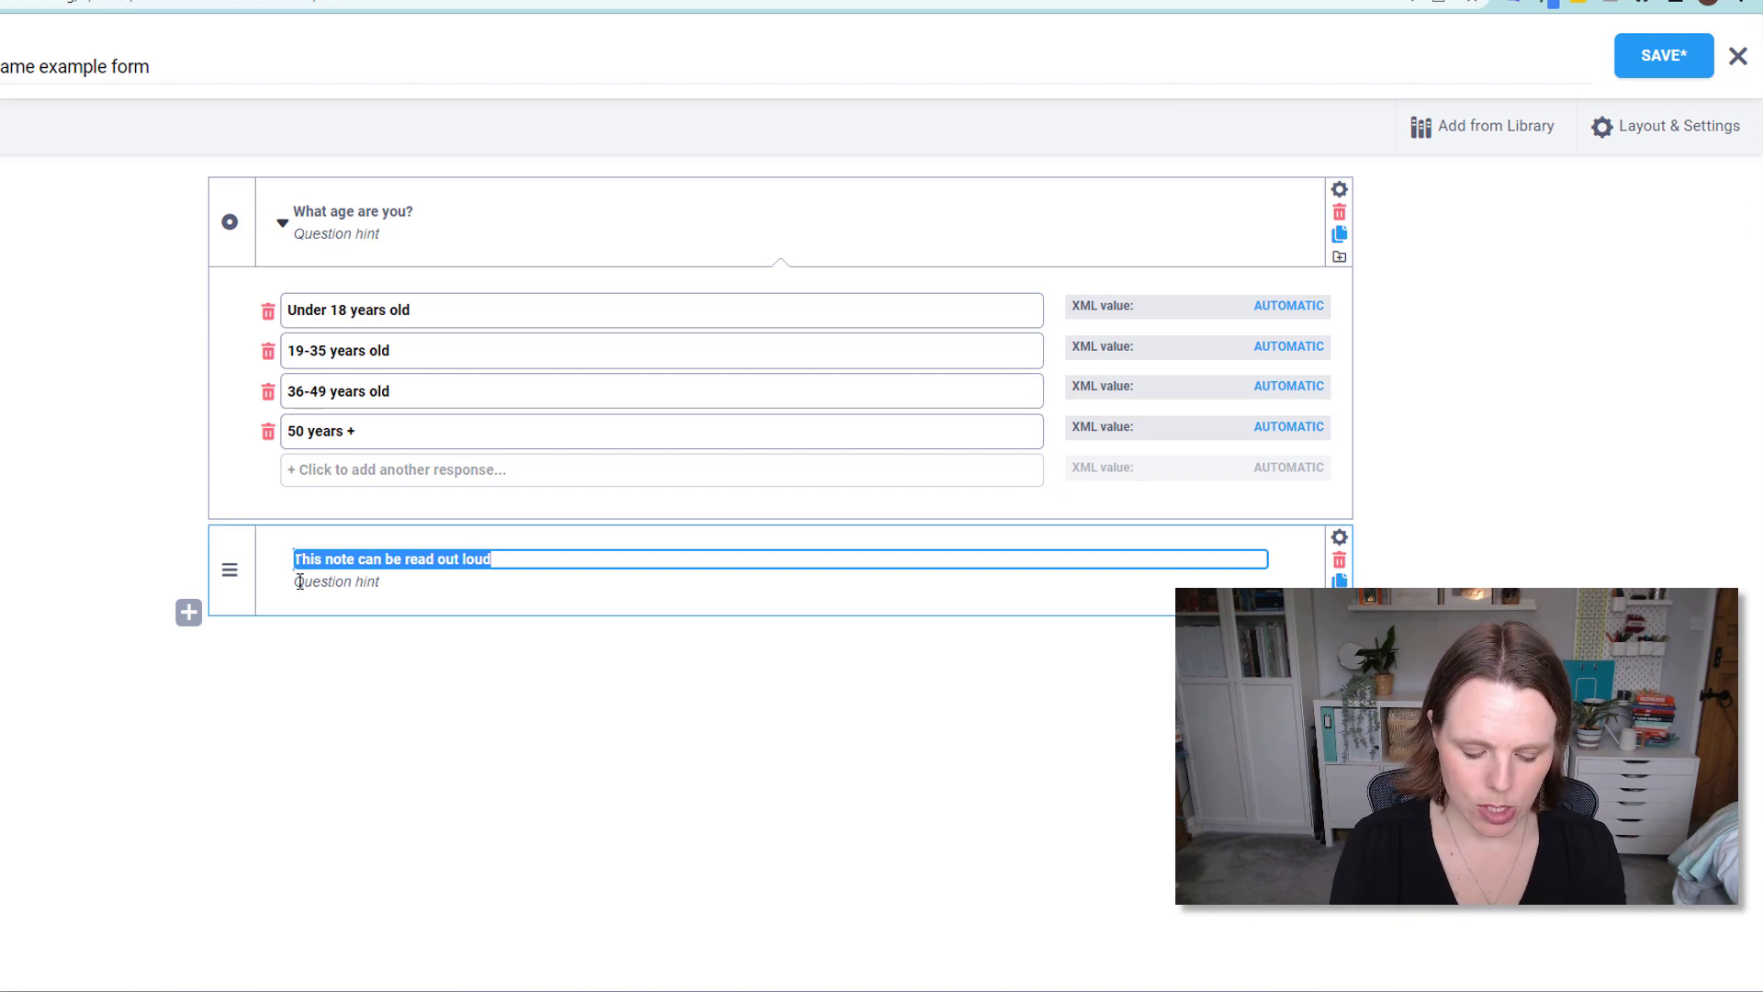
{"action": "key", "text": "BackSpace"}
{"action": "type", "text": "Your age"}
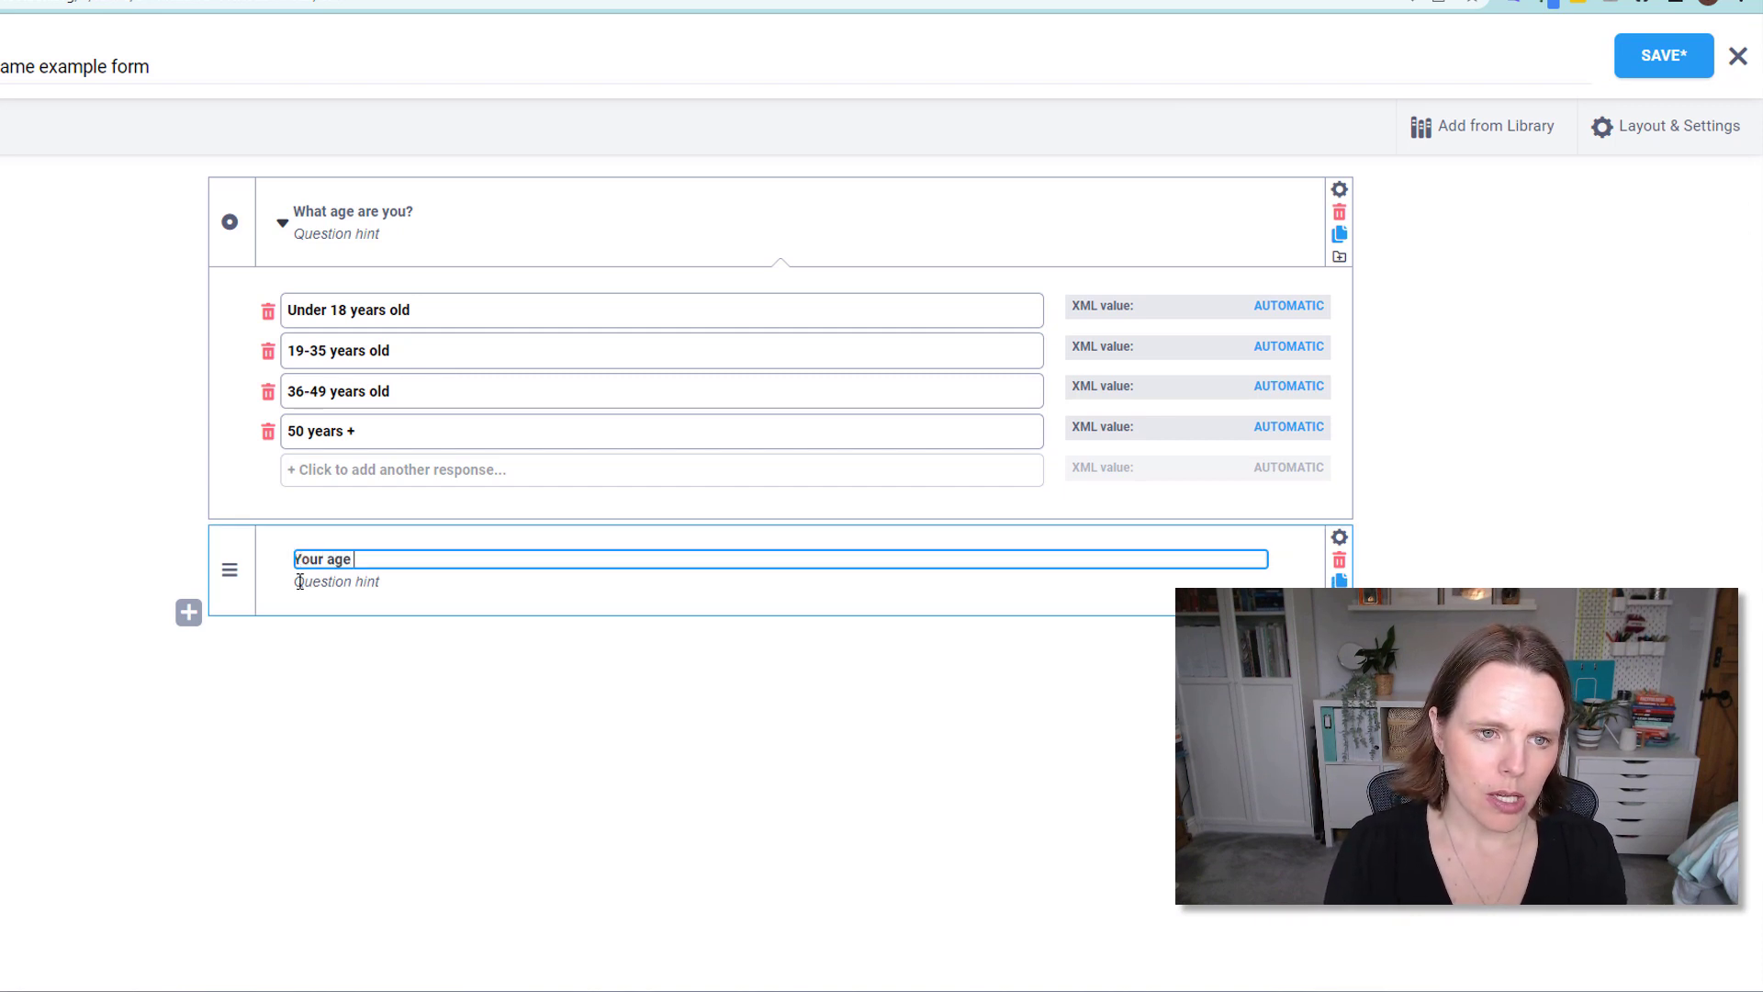
{"action": "type", "text": " is:"}
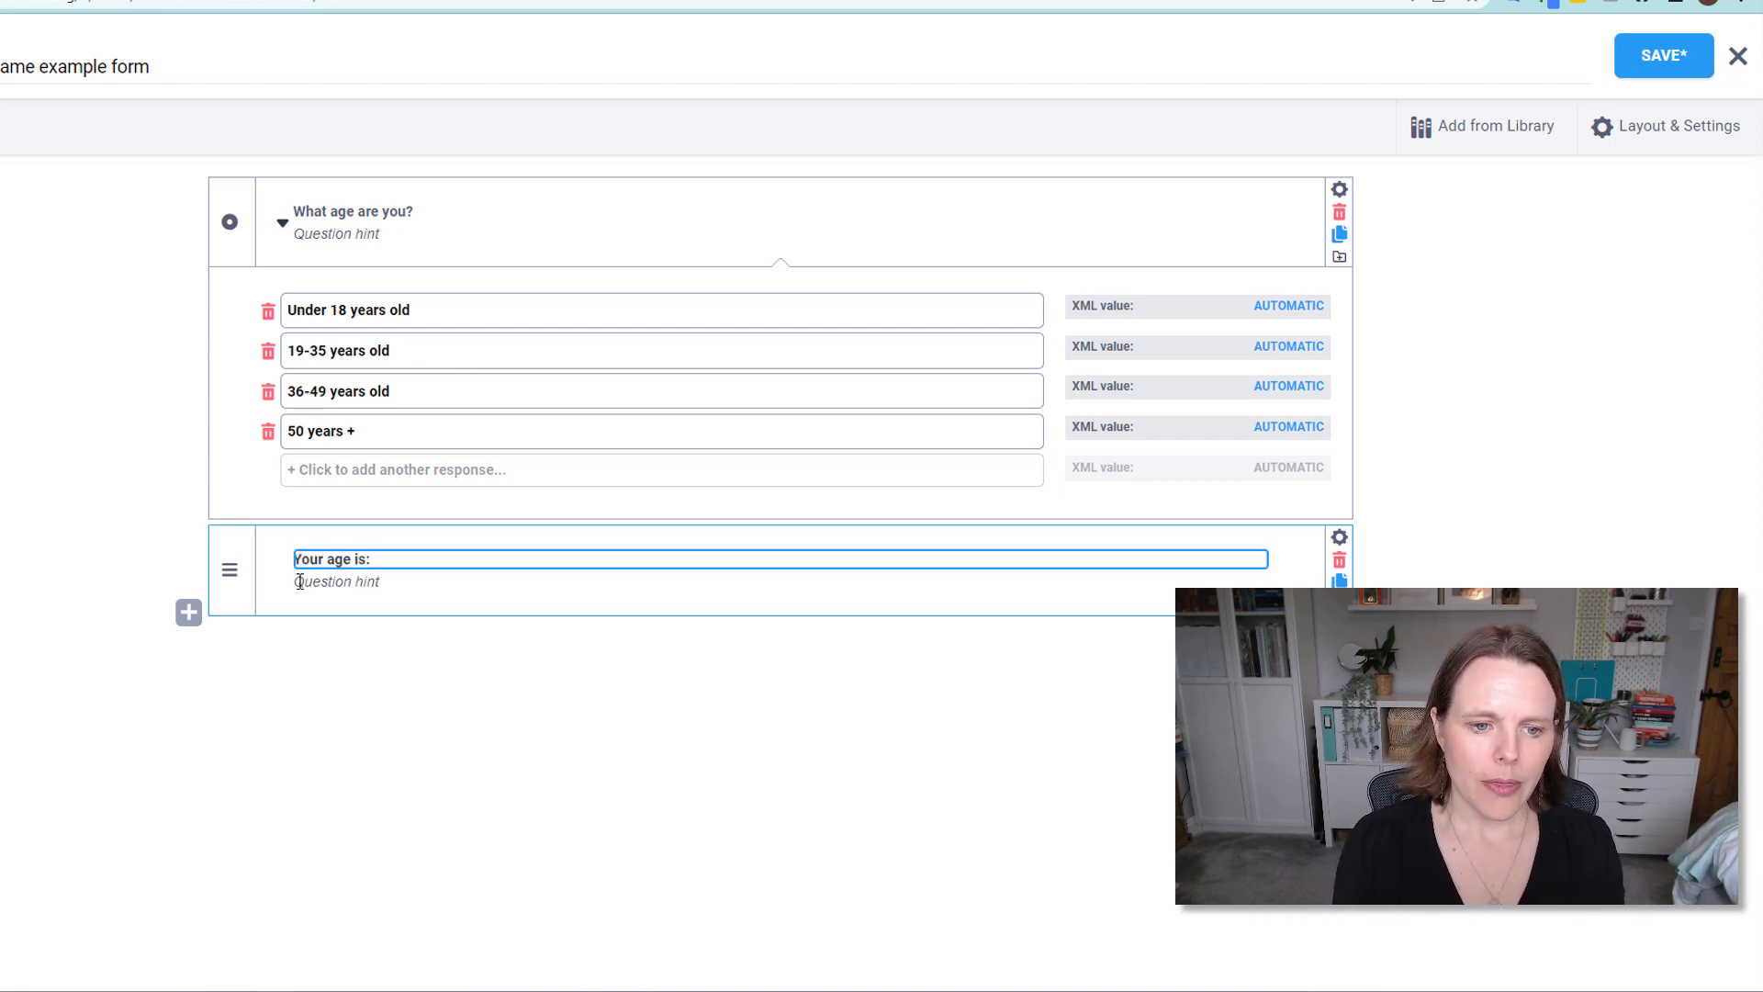
- Append the age question's data column name to the note as ${What_age_are_you}, and save and close the form
{"action": "left_click", "coordinate": [432, 212]}
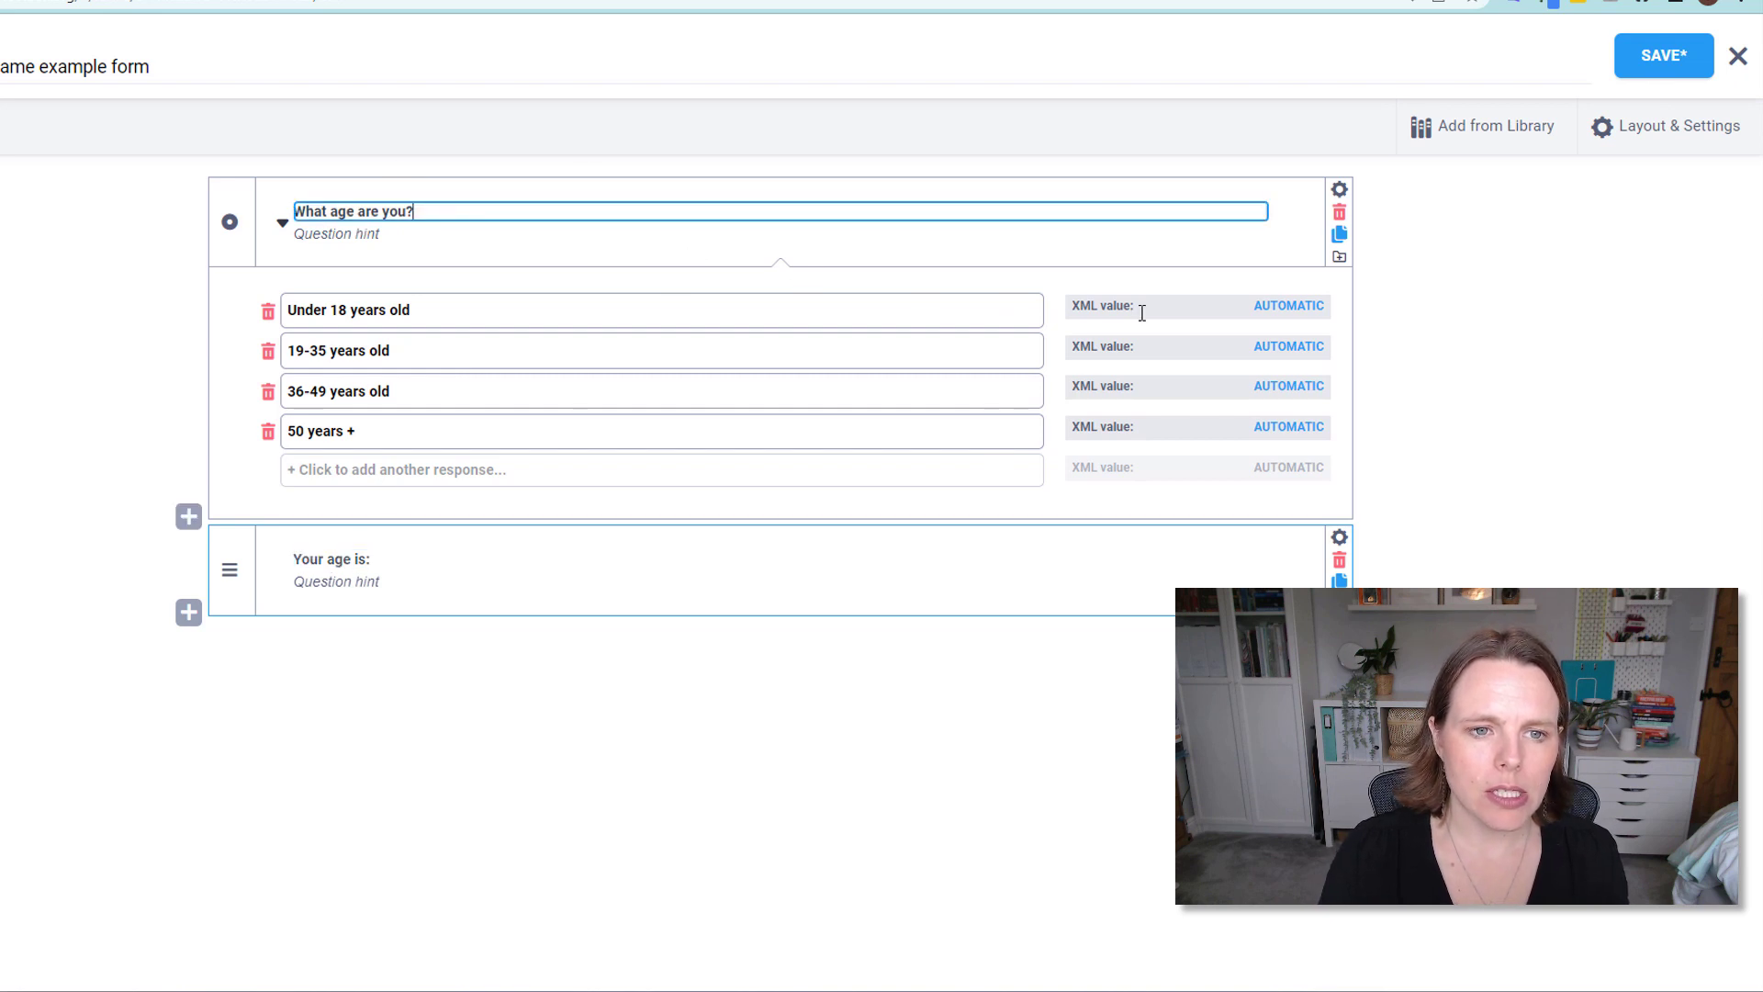
{"action": "left_click", "coordinate": [1339, 189]}
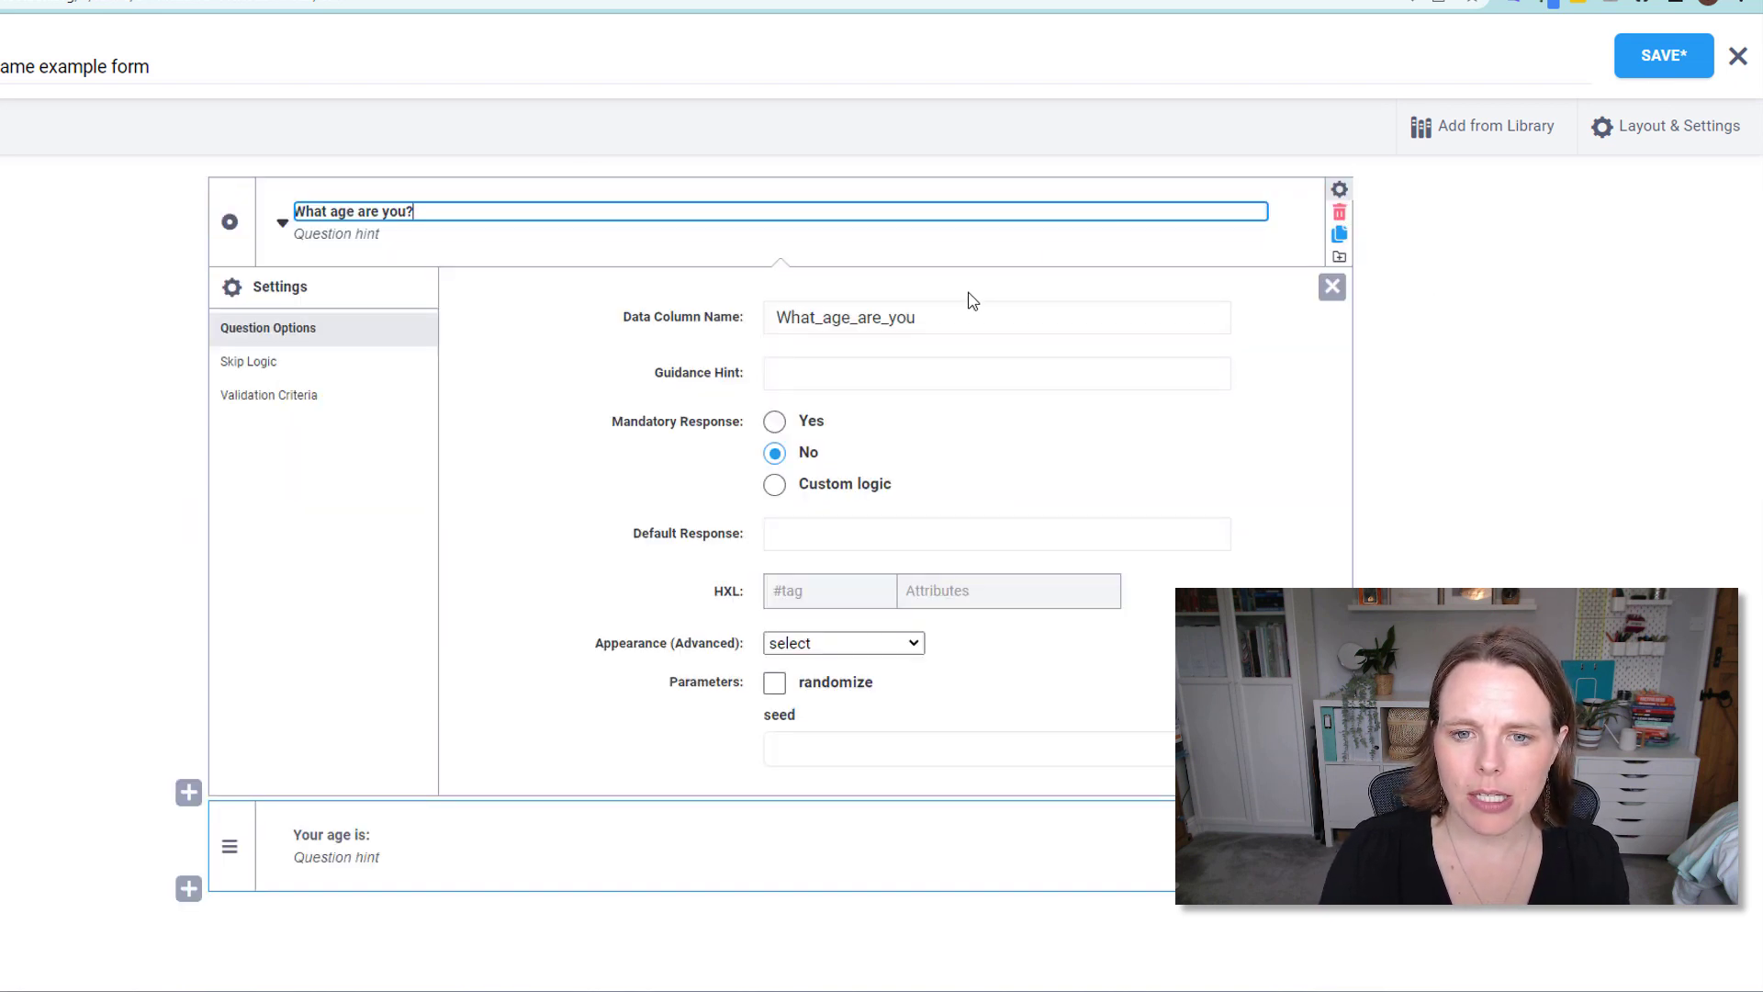
{"action": "left_click_drag", "start_coordinate": [964, 317], "coordinate": [749, 296]}
{"action": "key", "text": "ctrl+c"}
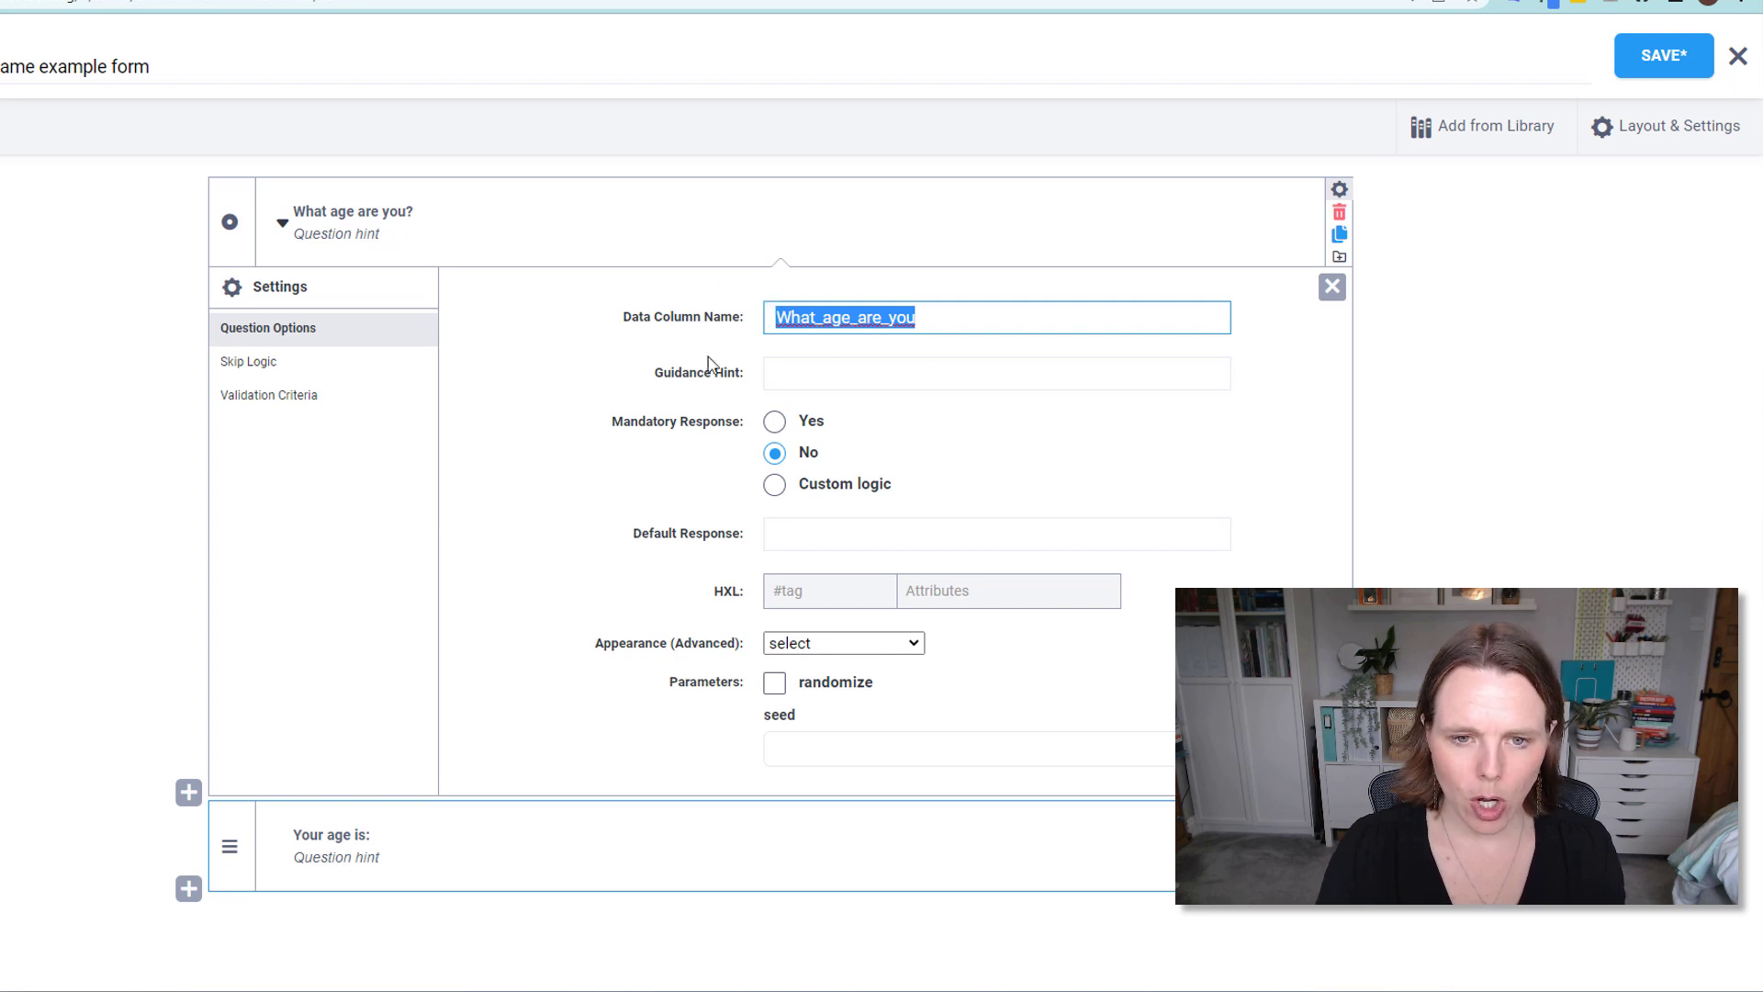
{"action": "left_click", "coordinate": [432, 838]}
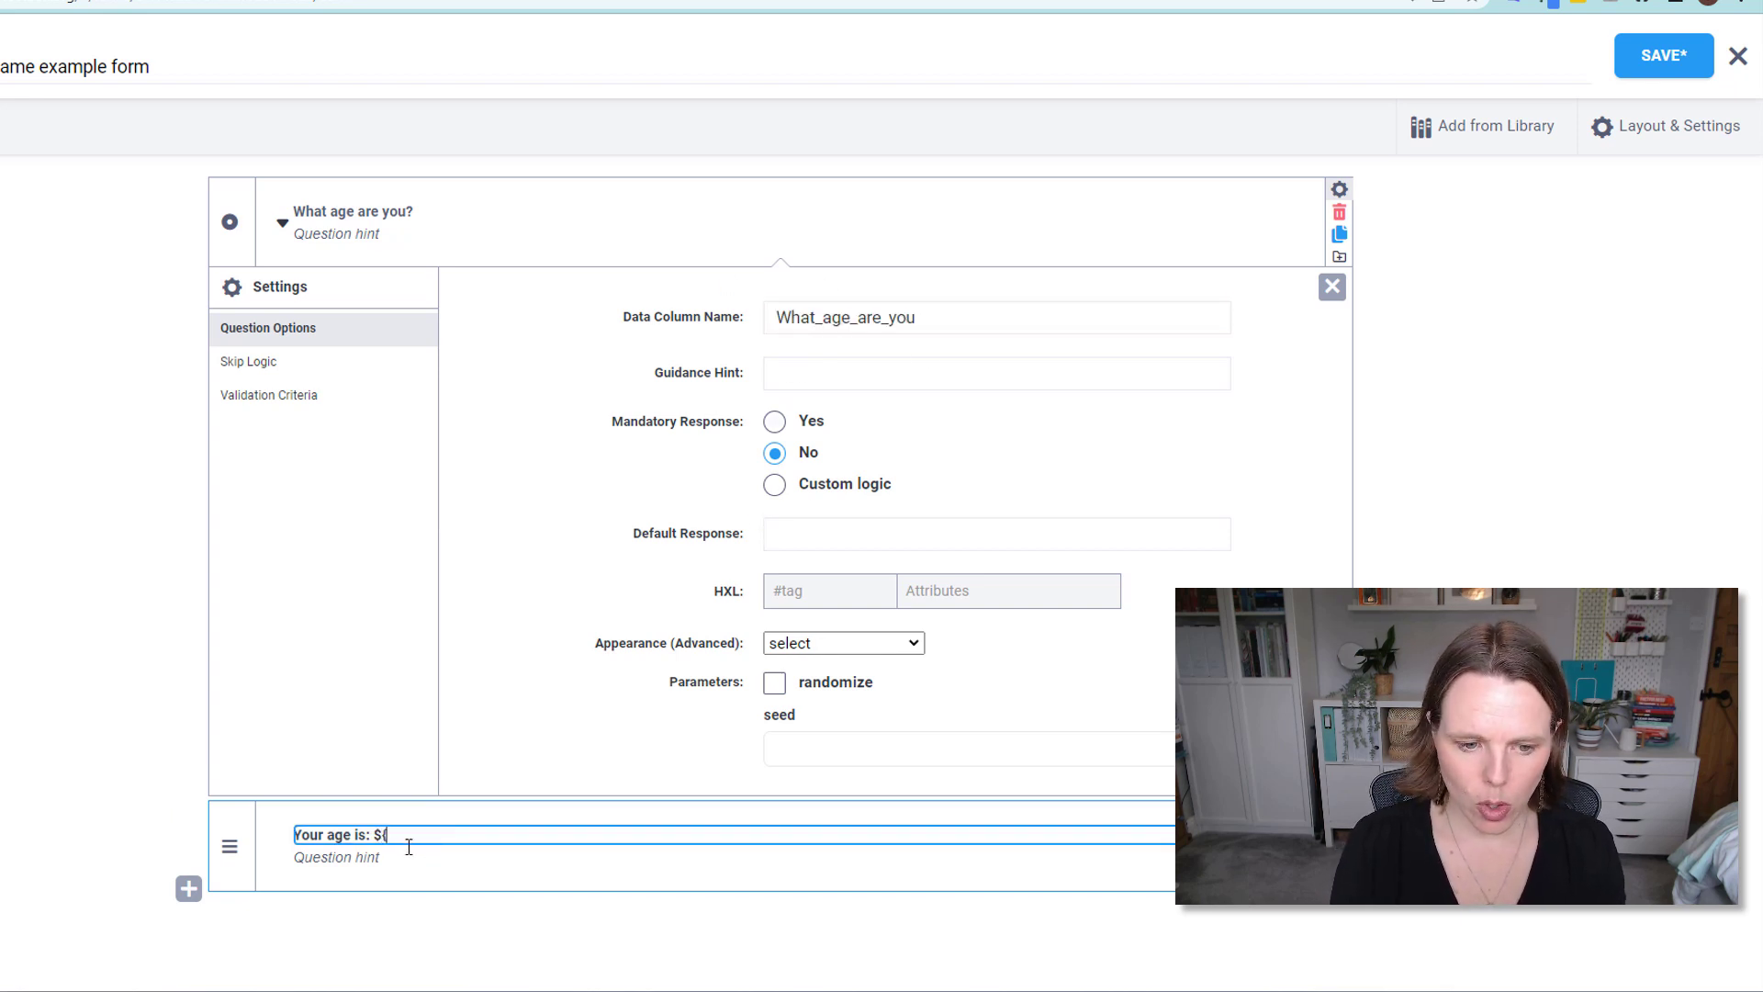
{"action": "key", "text": "ctrl+v"}
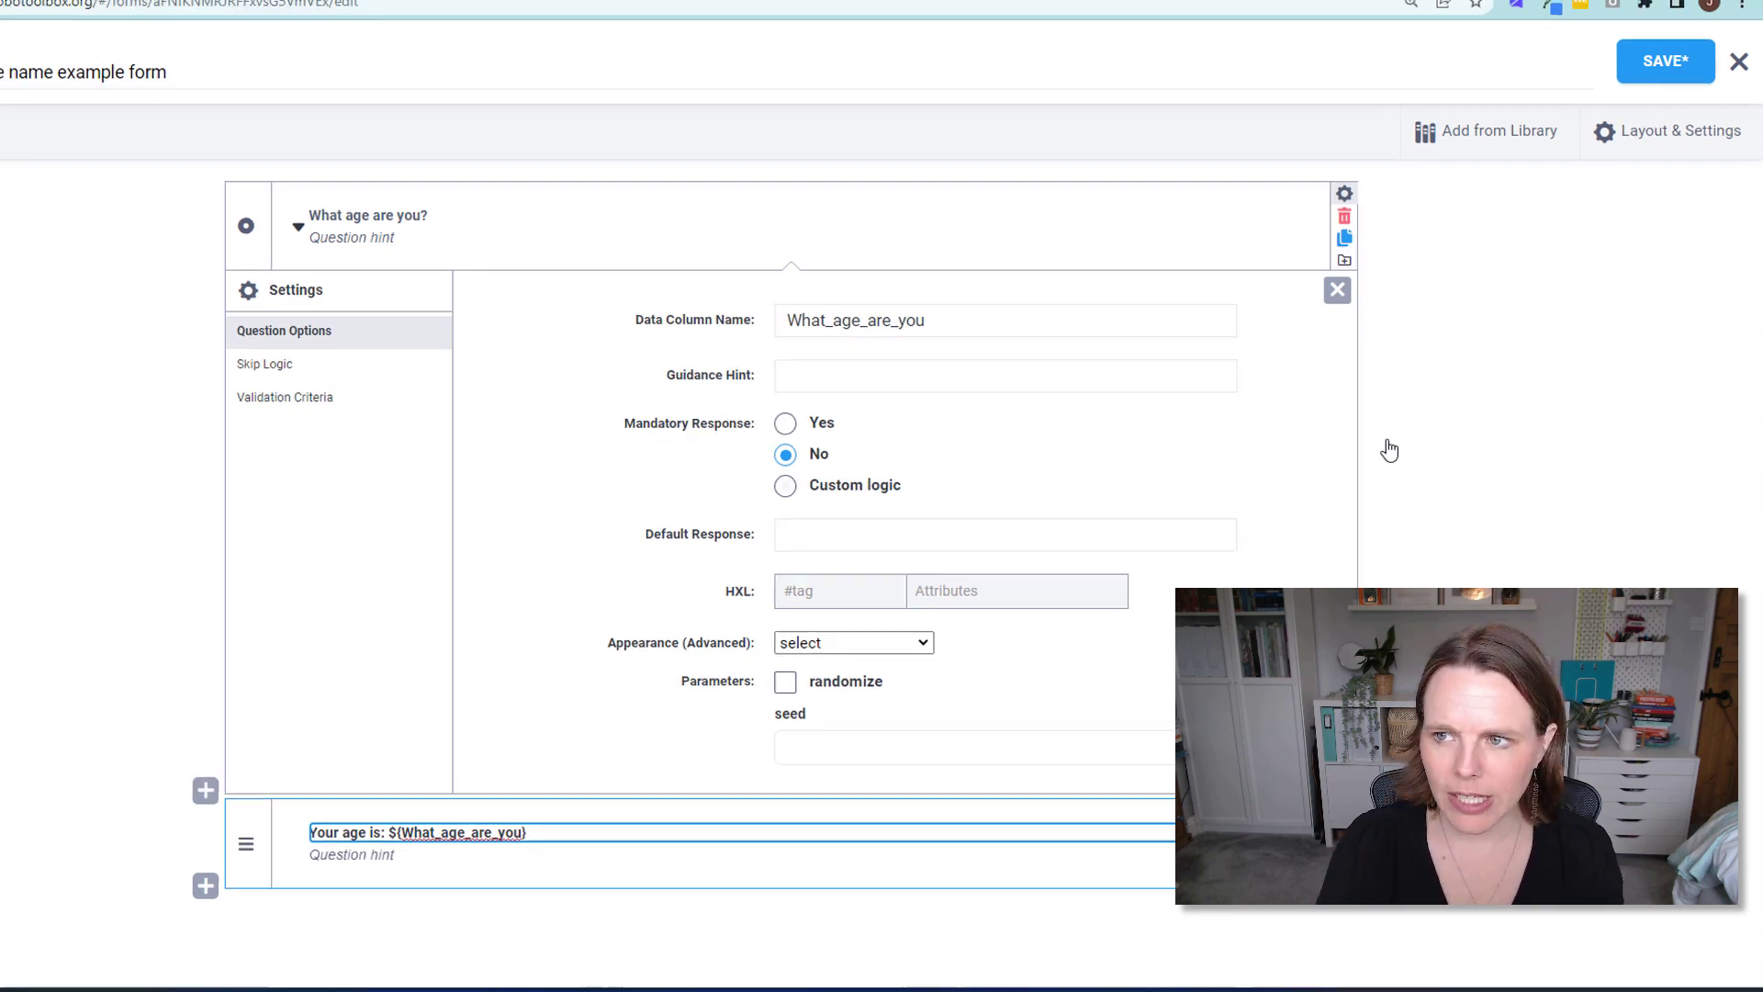
{"action": "left_click", "coordinate": [1664, 55]}
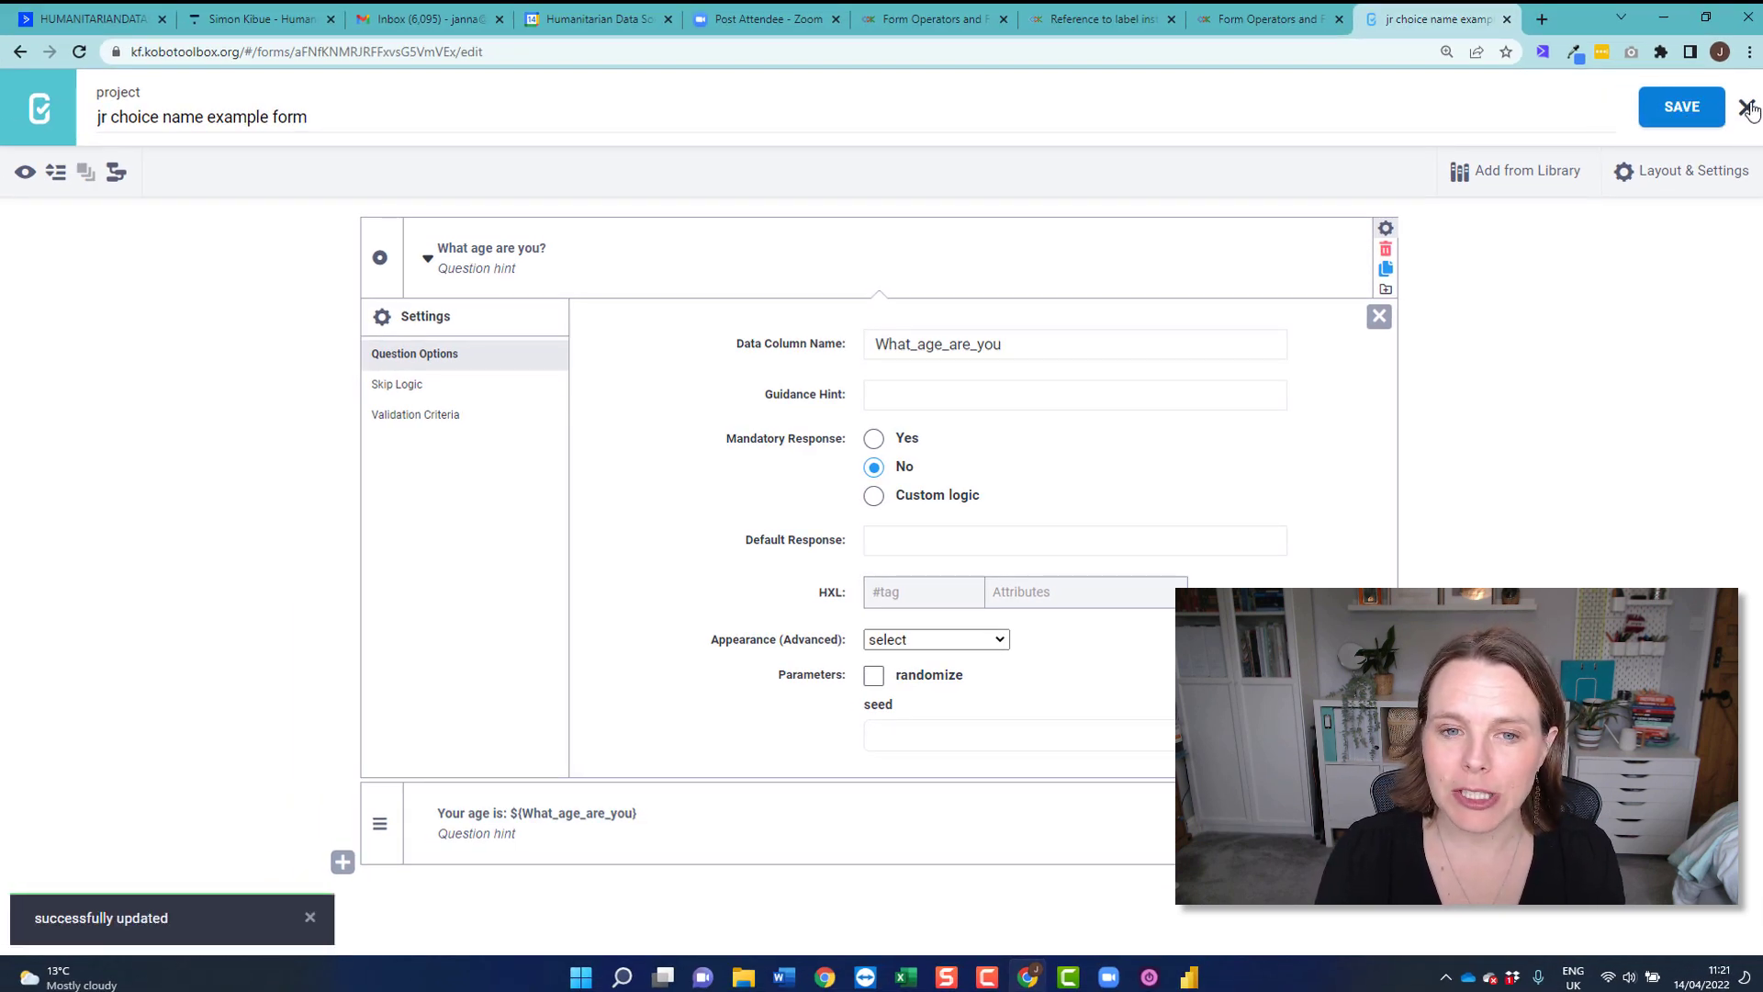
{"action": "left_click", "coordinate": [1748, 108]}
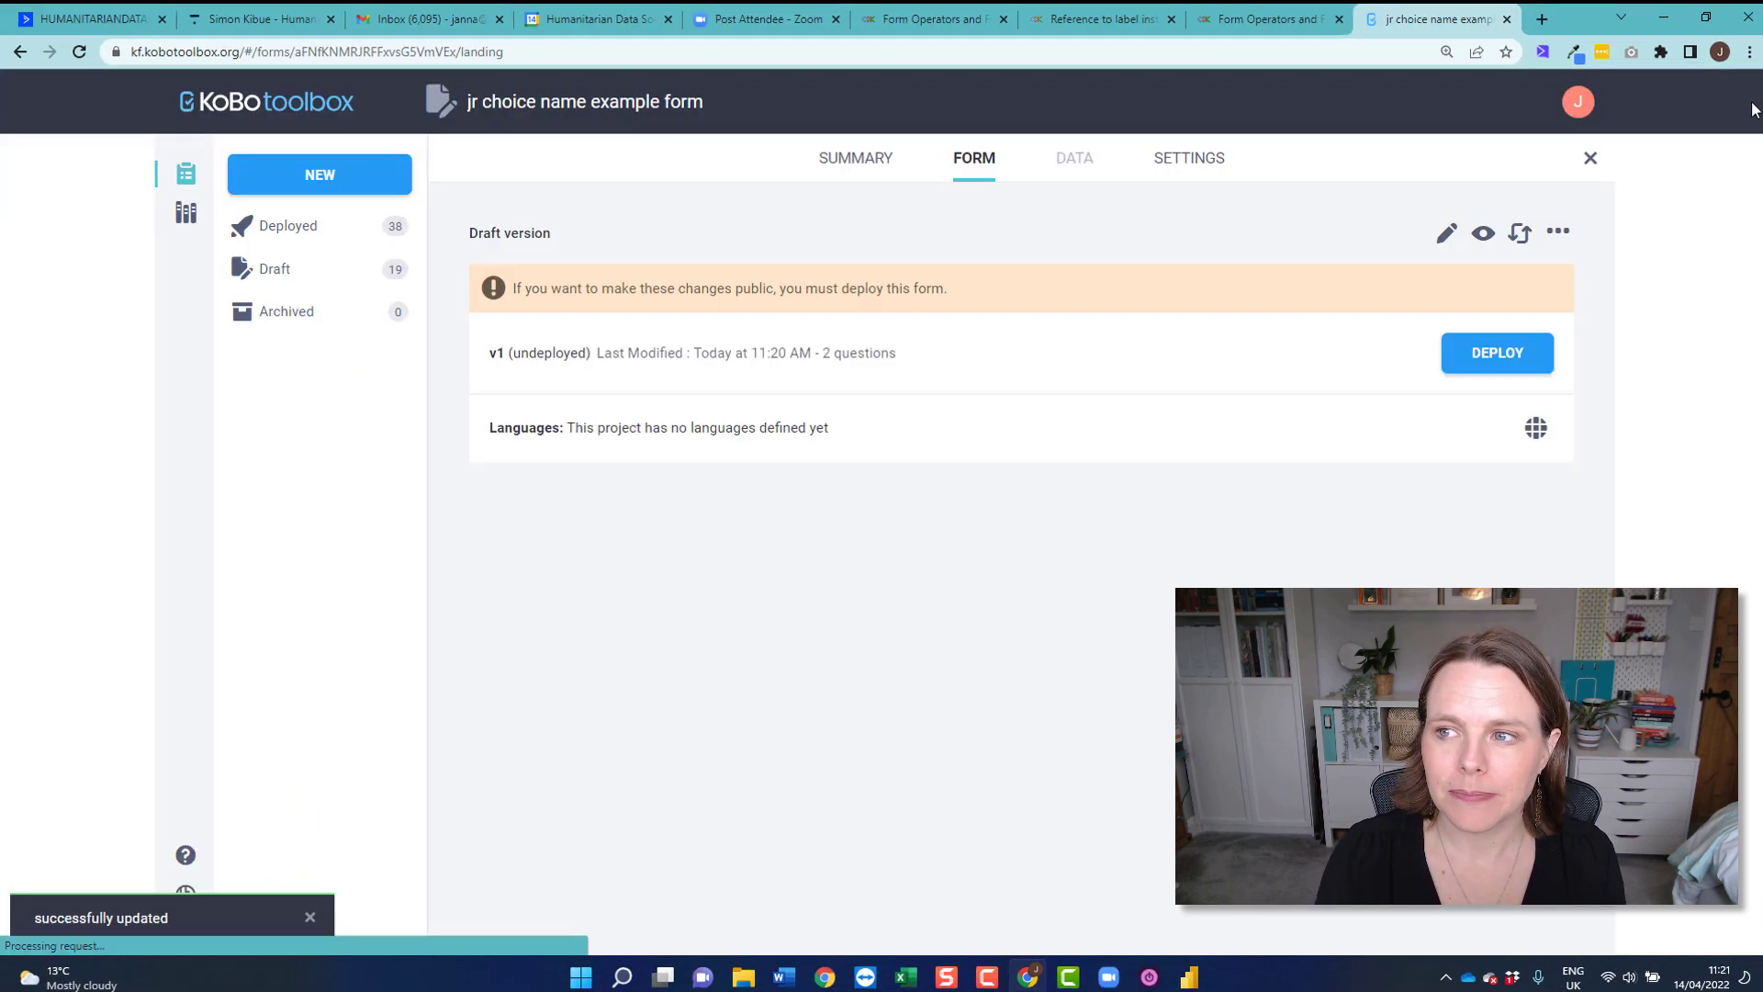
- Preview the form with the answer "Under 18 years old" to check the text the note displays
{"action": "left_click", "coordinate": [1485, 235]}
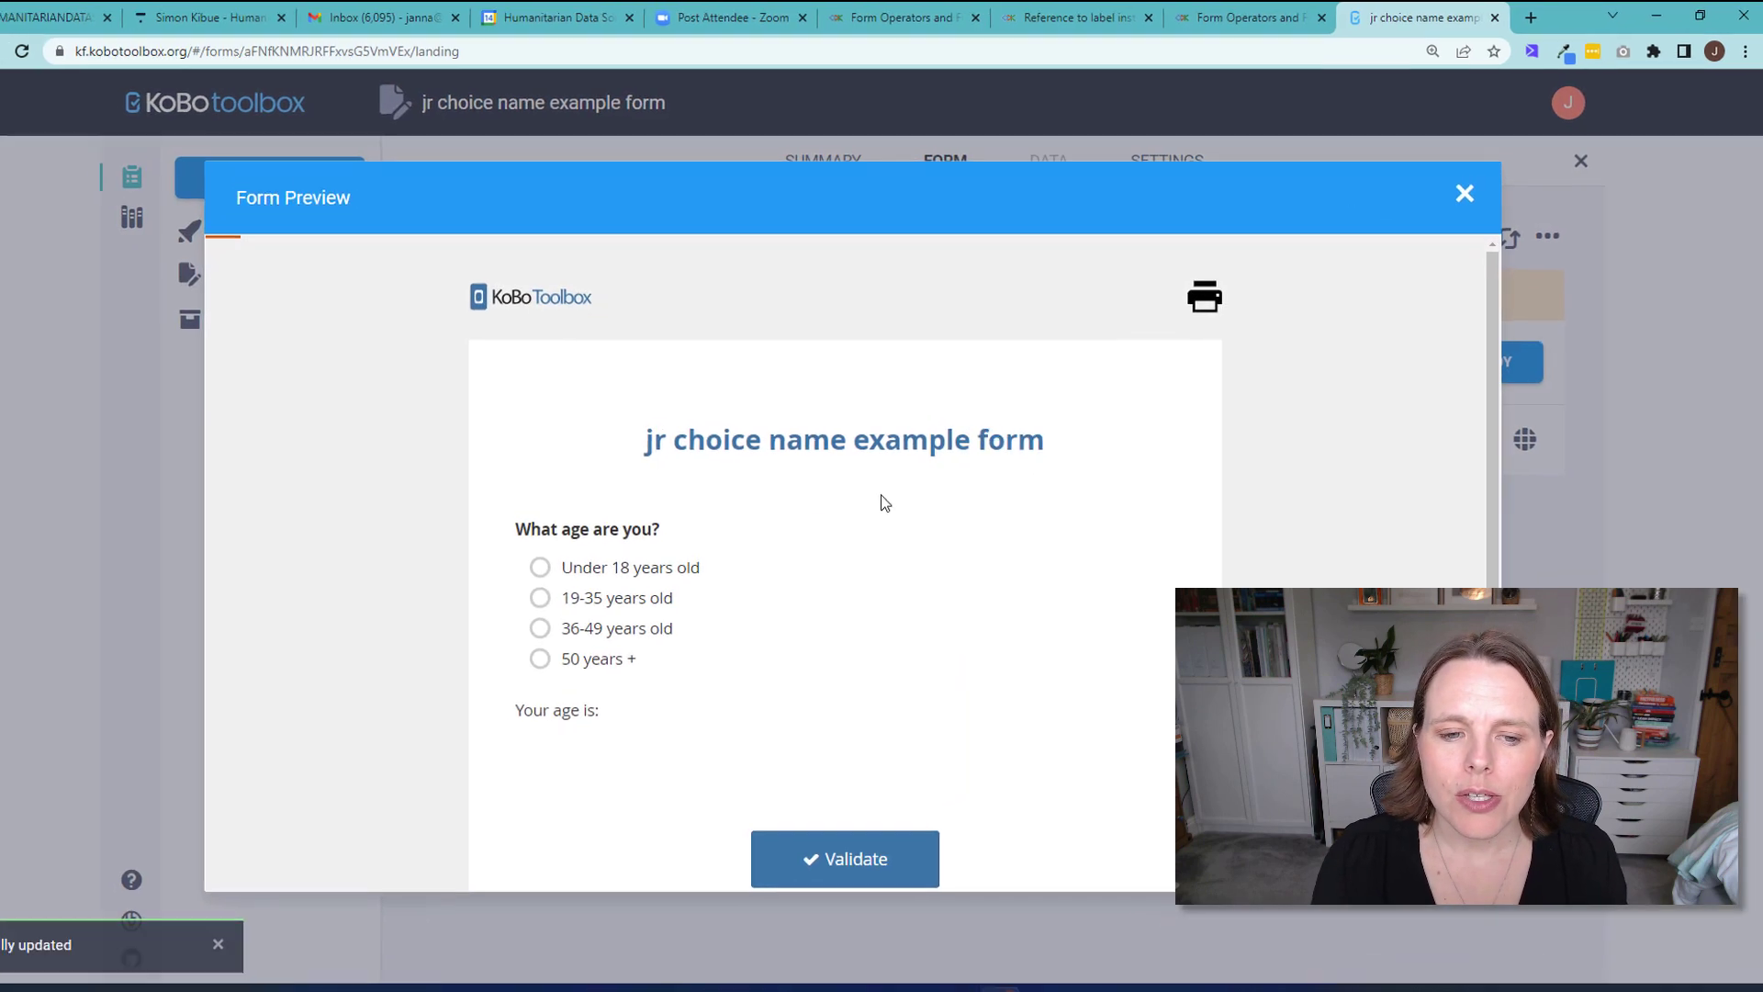
{"action": "left_click", "coordinate": [597, 579]}
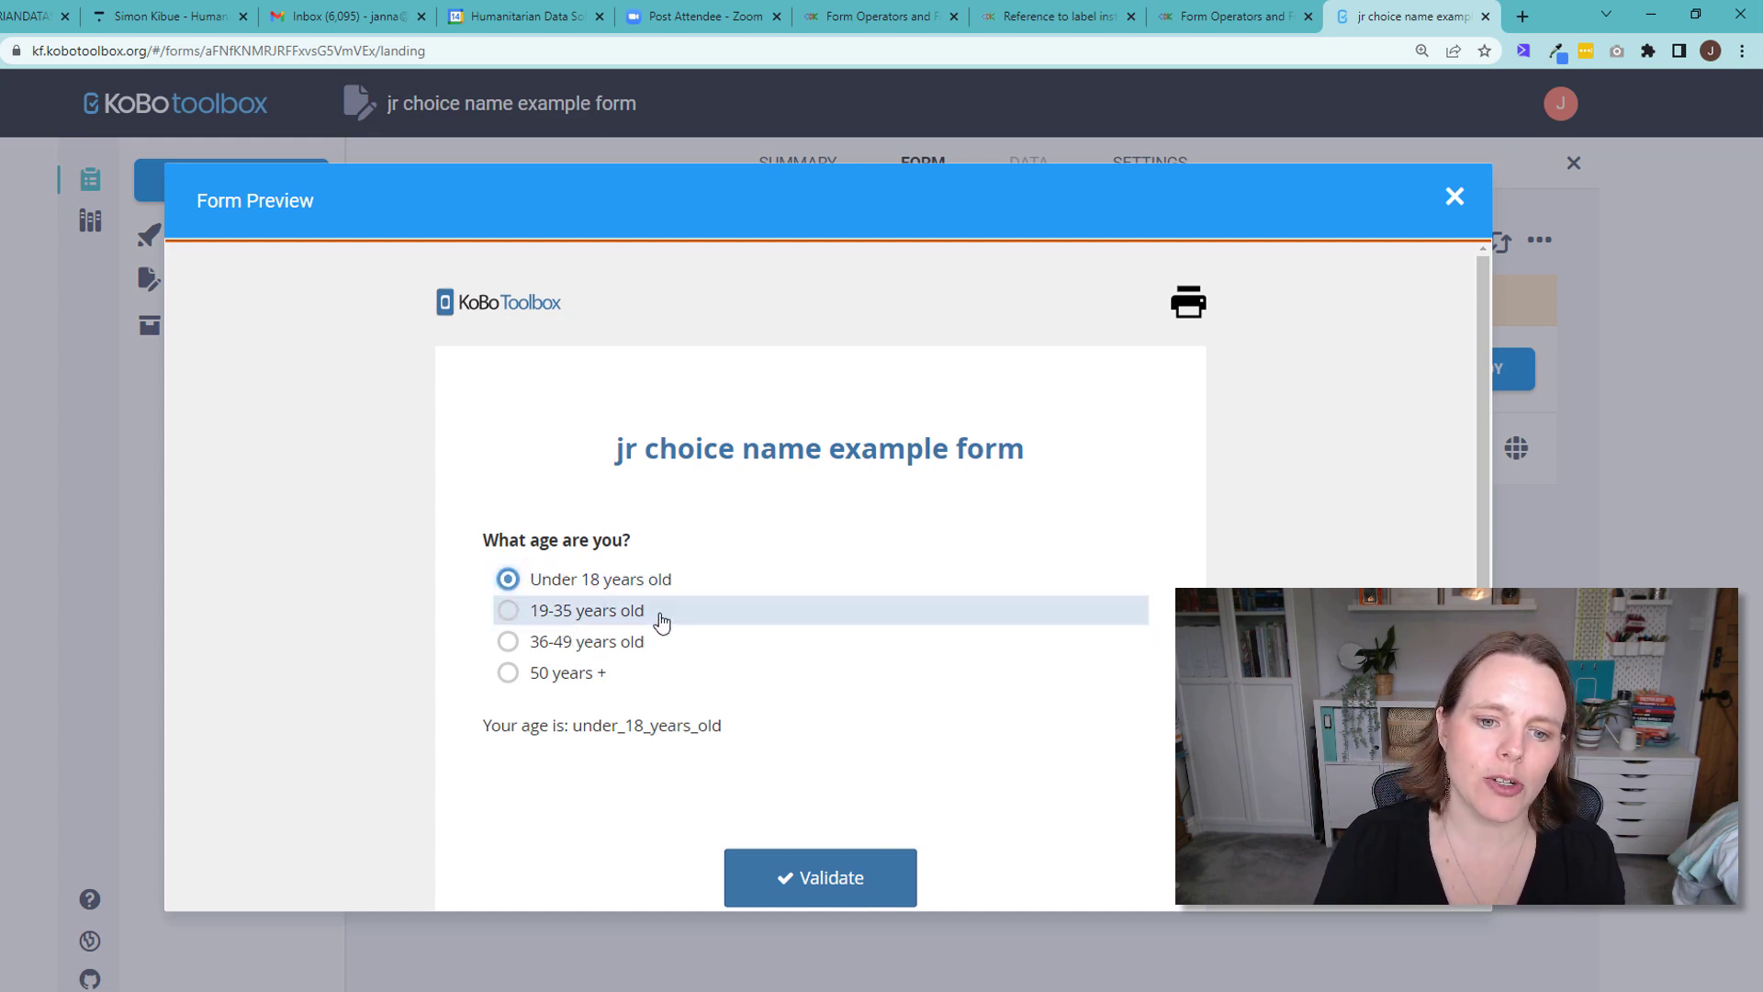
{"action": "left_click", "coordinate": [1455, 199]}
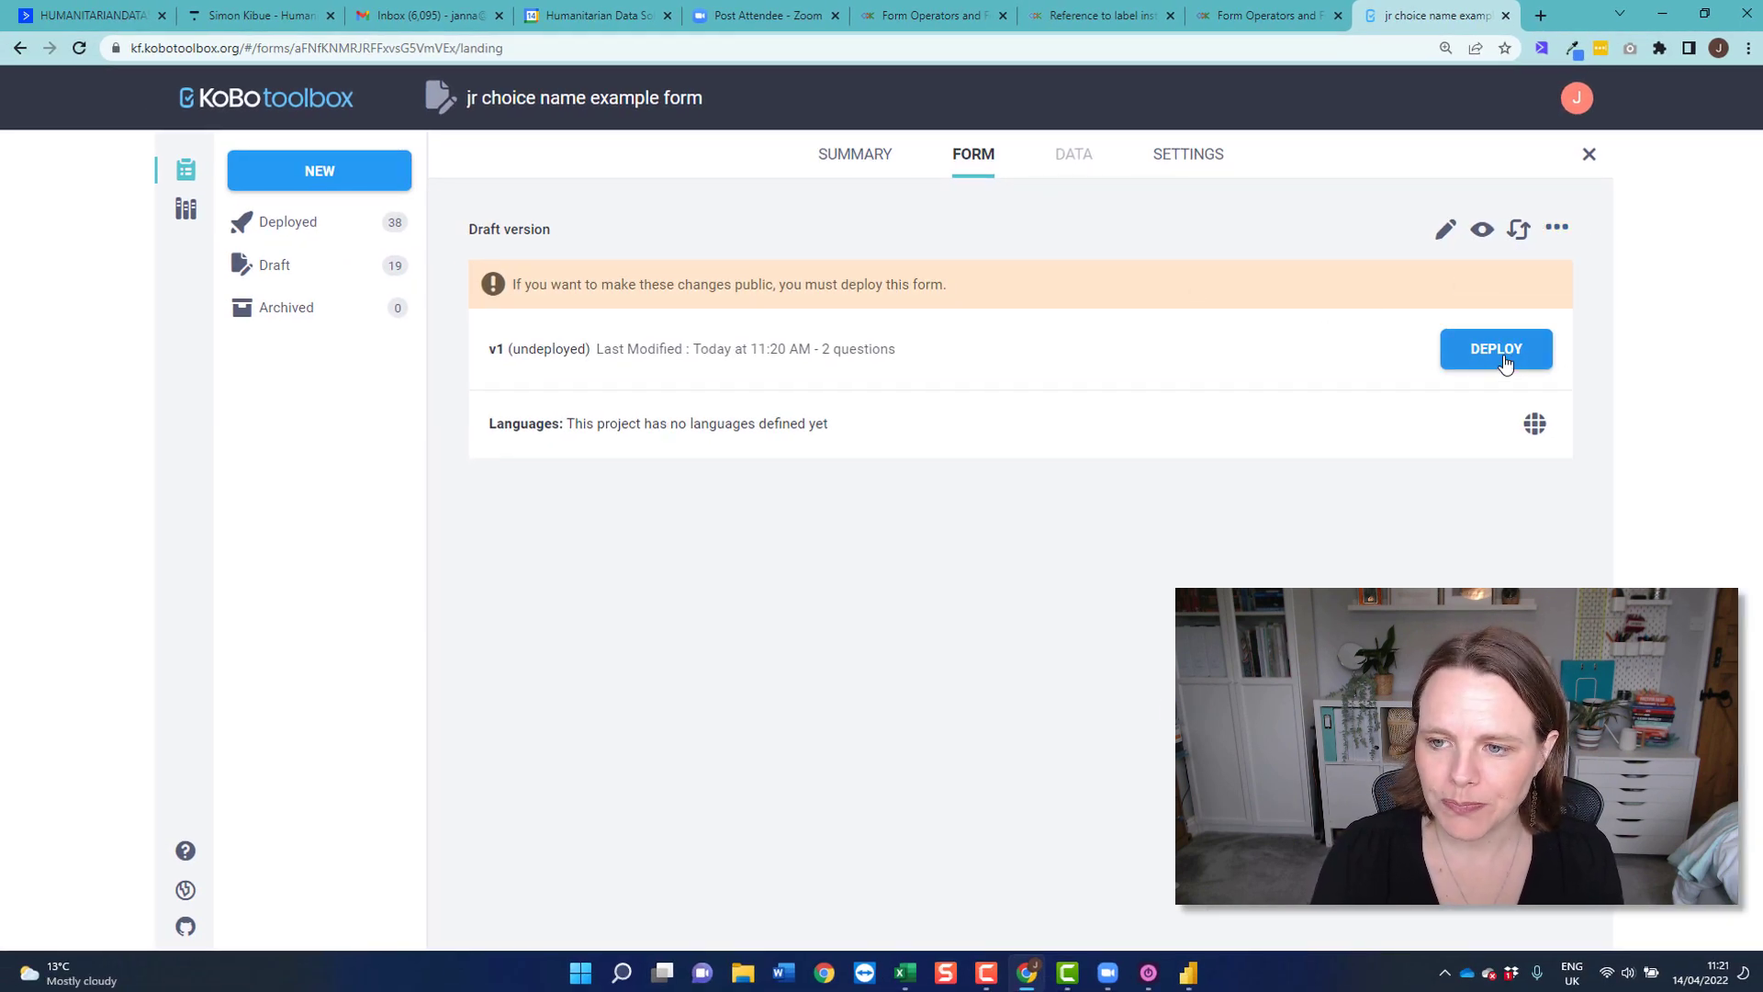
- Reopen the form for editing and add a Calculate question between the age question and the note
{"action": "left_click", "coordinate": [1446, 230]}
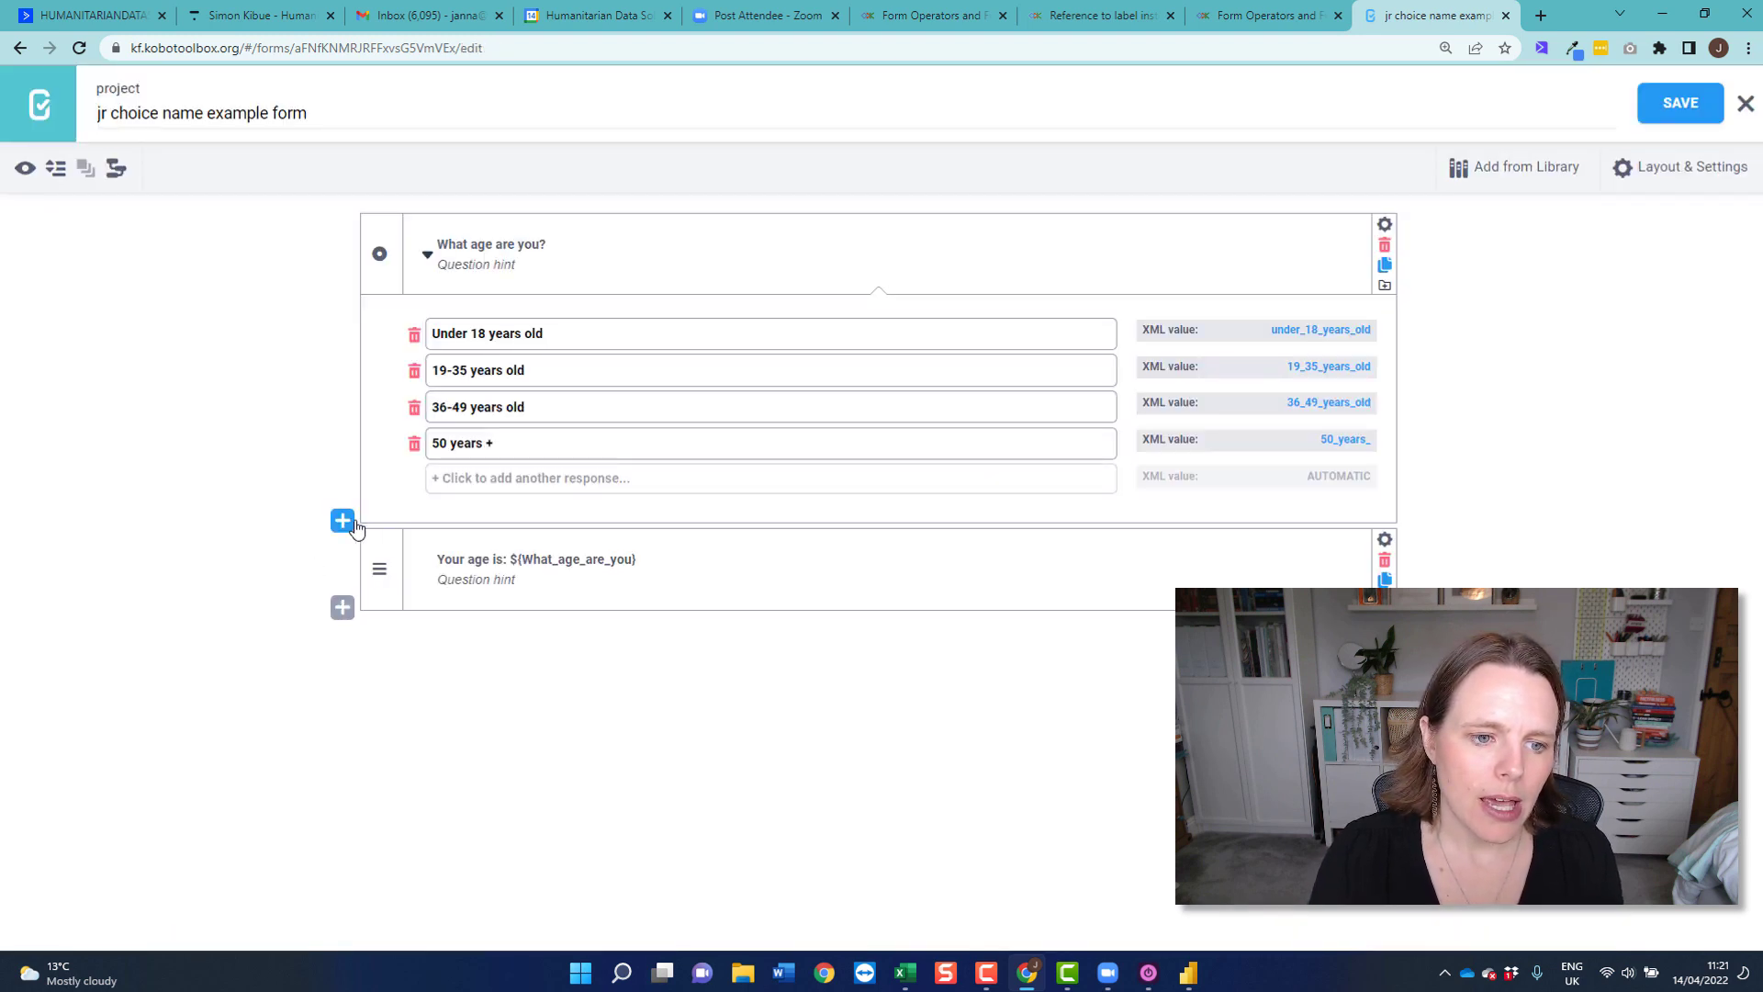
{"action": "left_click", "coordinate": [345, 519]}
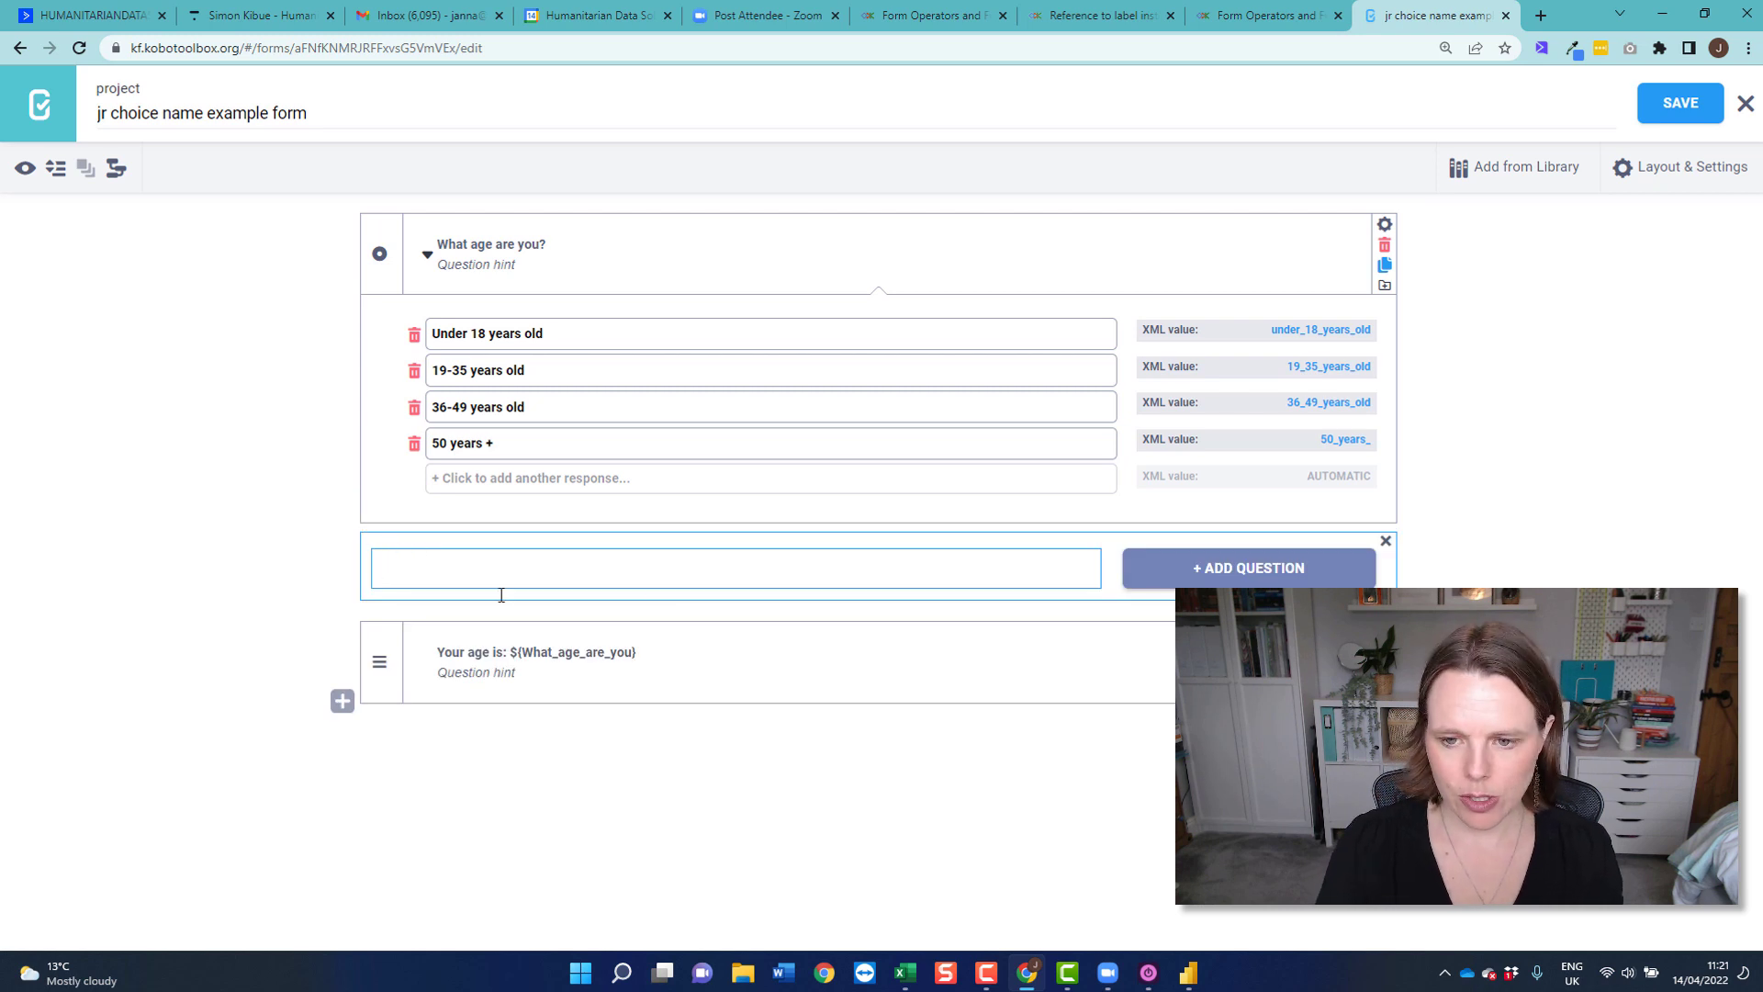
{"action": "left_click", "coordinate": [1263, 567]}
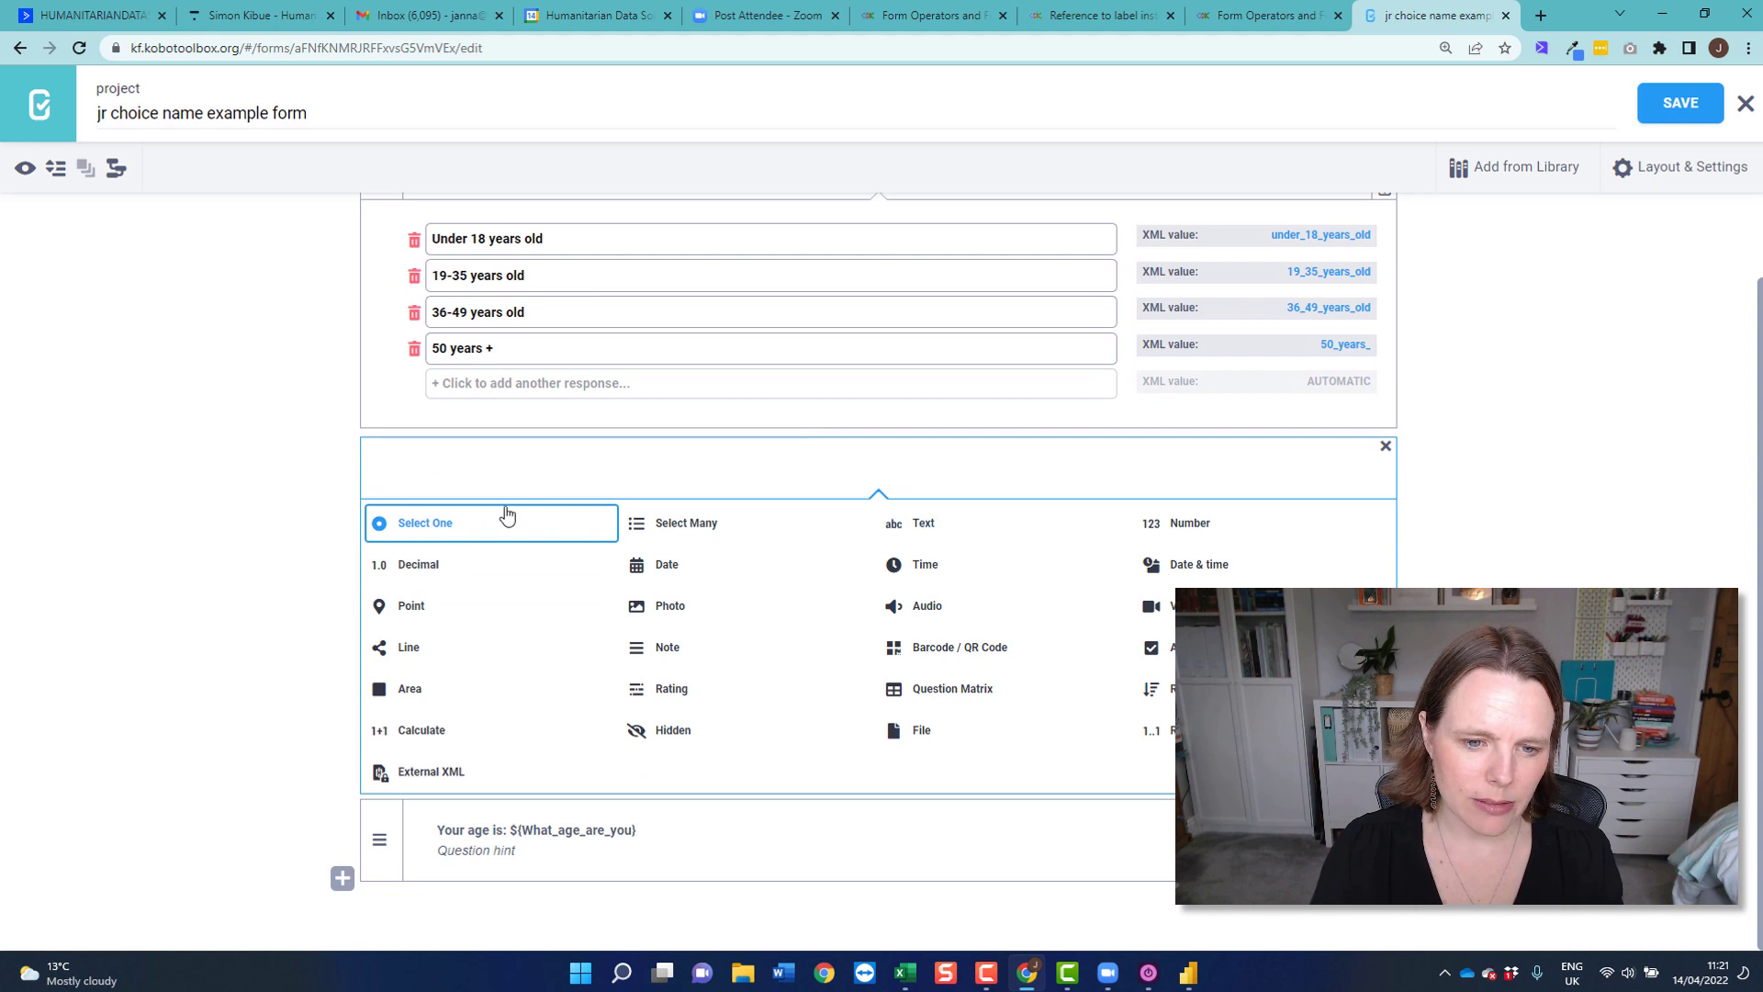
{"action": "left_click", "coordinate": [423, 734]}
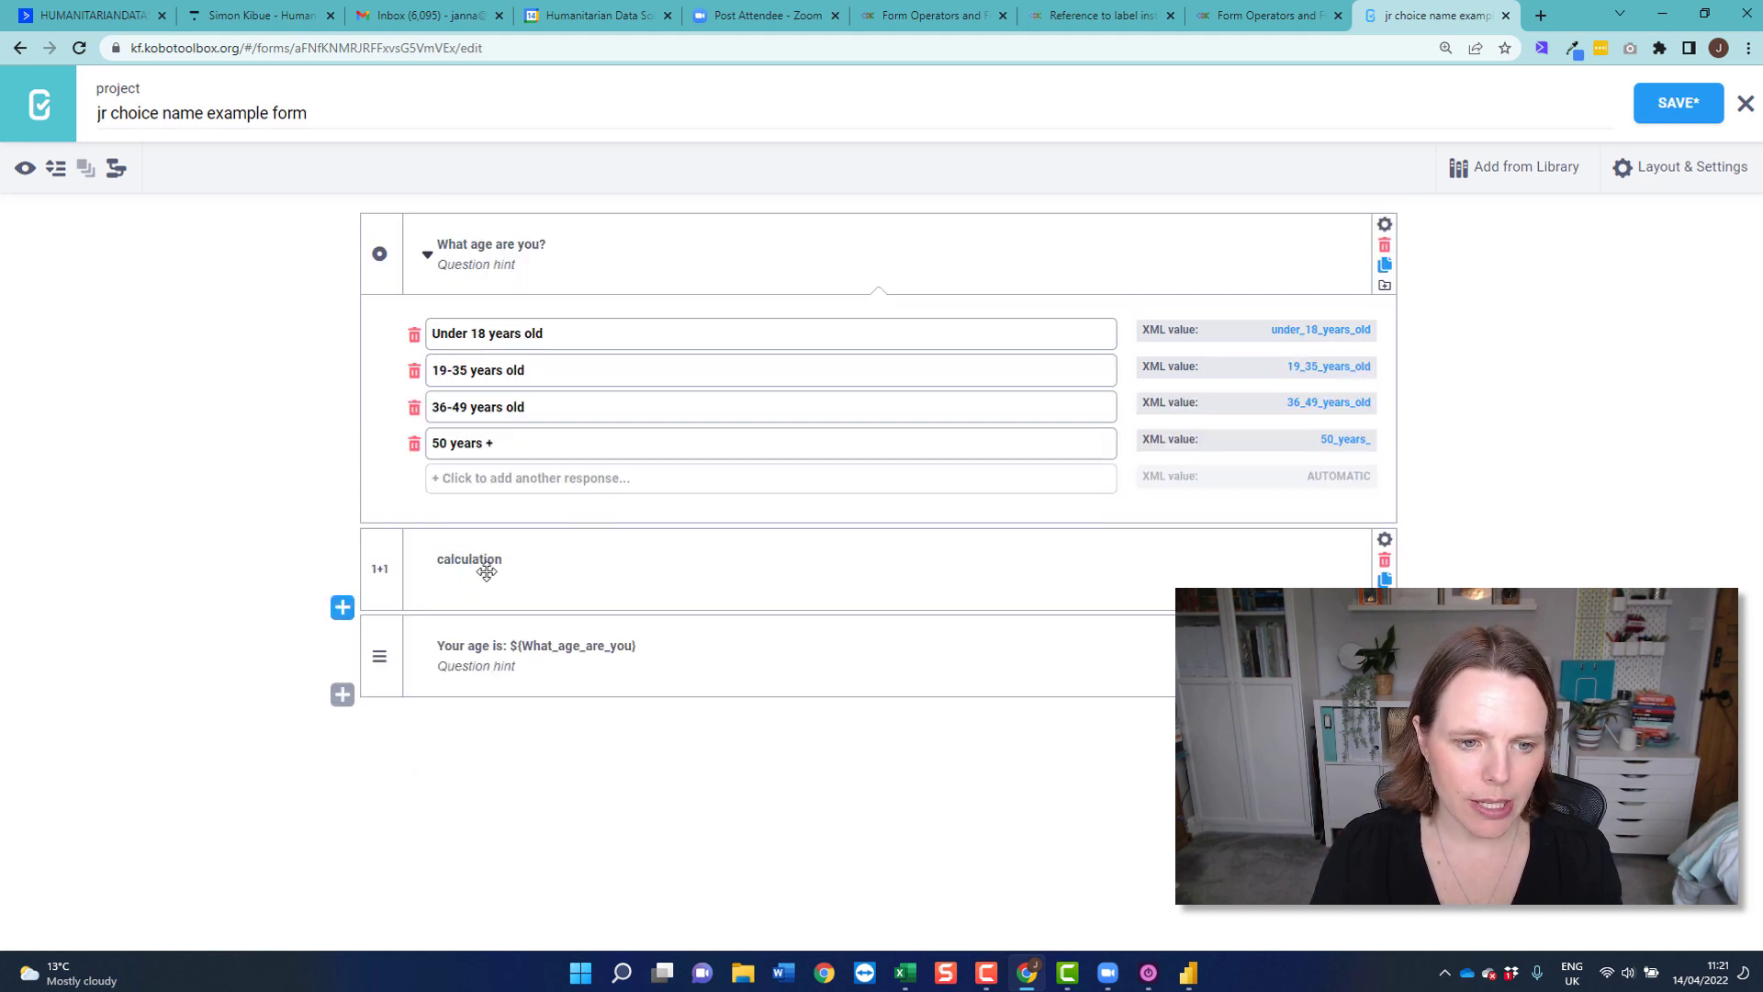
- Open the Calculate question's settings and replace its text with the opening of the label function, jr:choice-name(
{"action": "left_click", "coordinate": [1386, 549]}
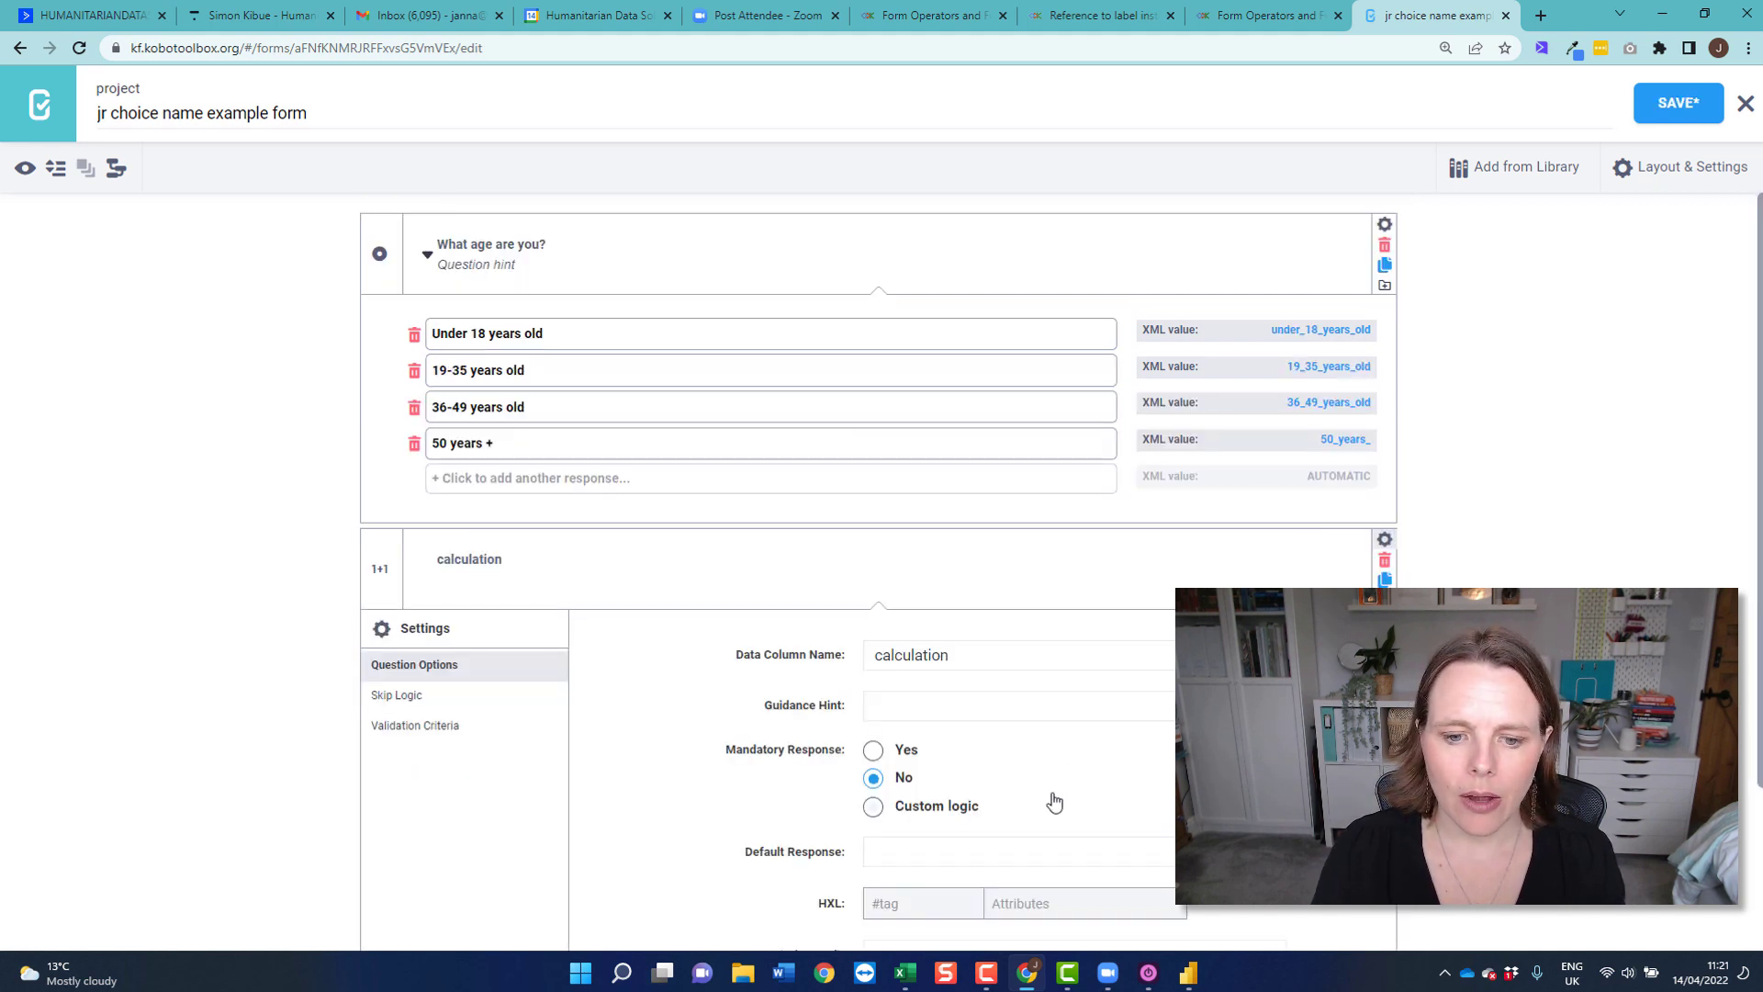
{"action": "scroll", "coordinate": [1065, 801], "scroll_direction": "down", "scroll_amount": 2}
{"action": "left_click", "coordinate": [470, 352]}
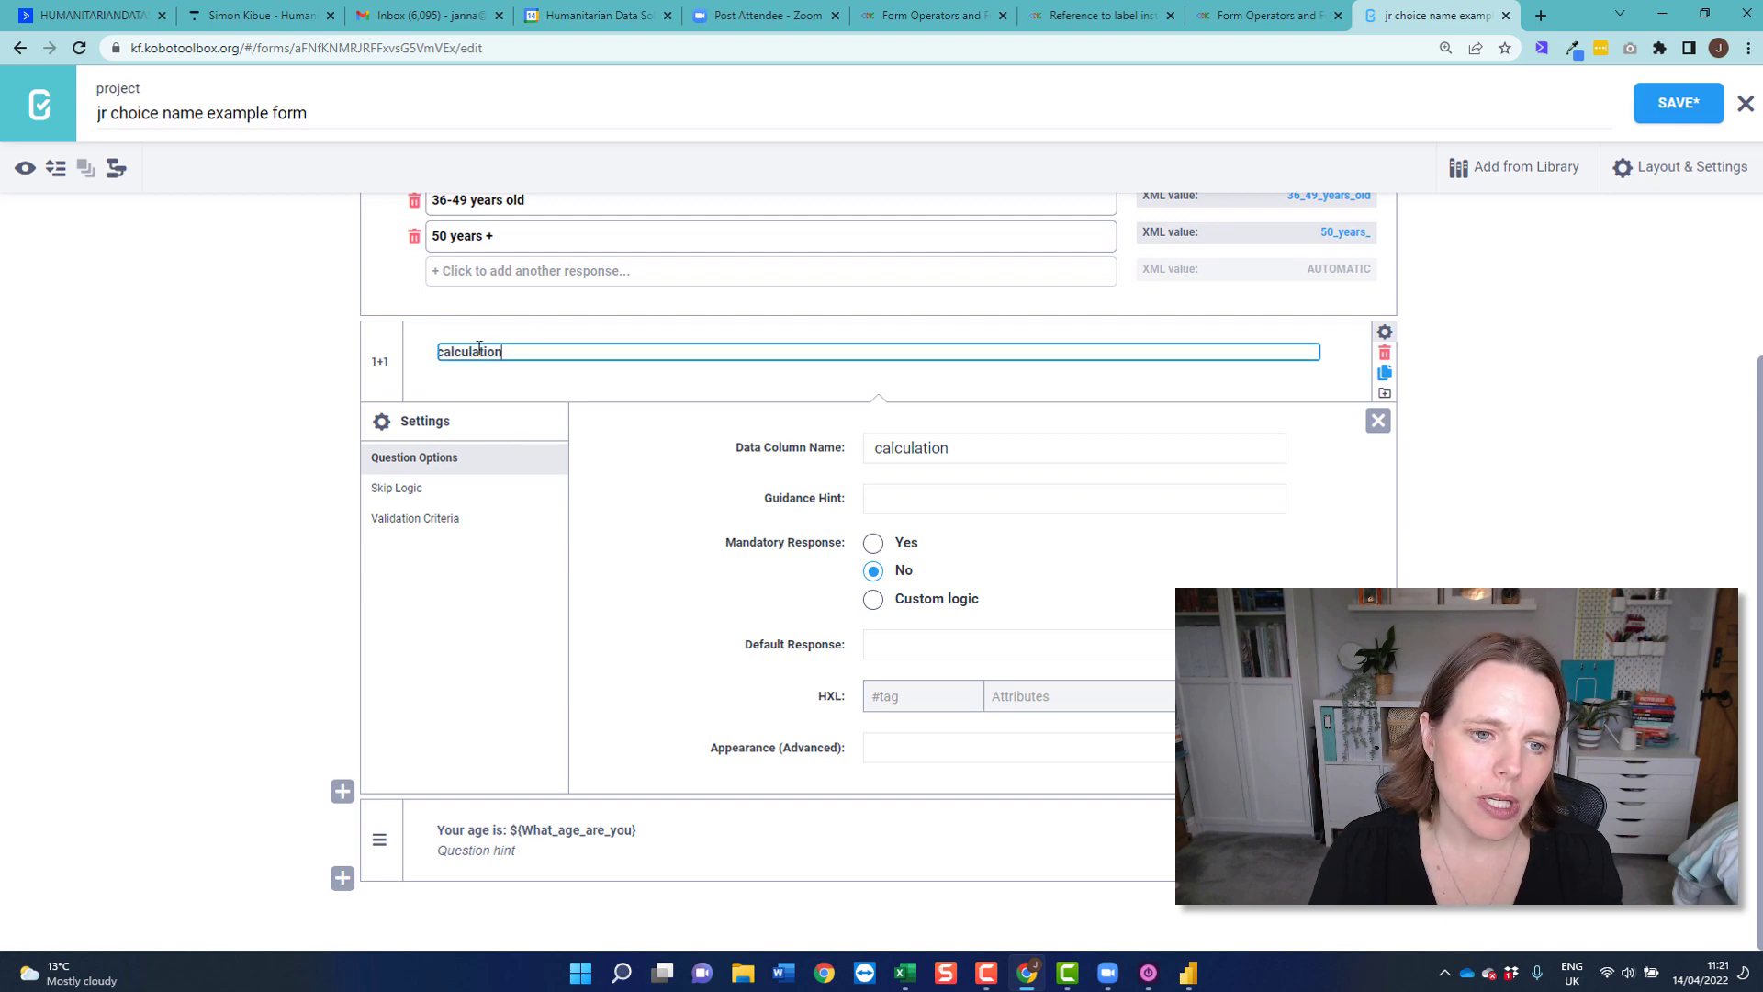
{"action": "double_click", "coordinate": [477, 351]}
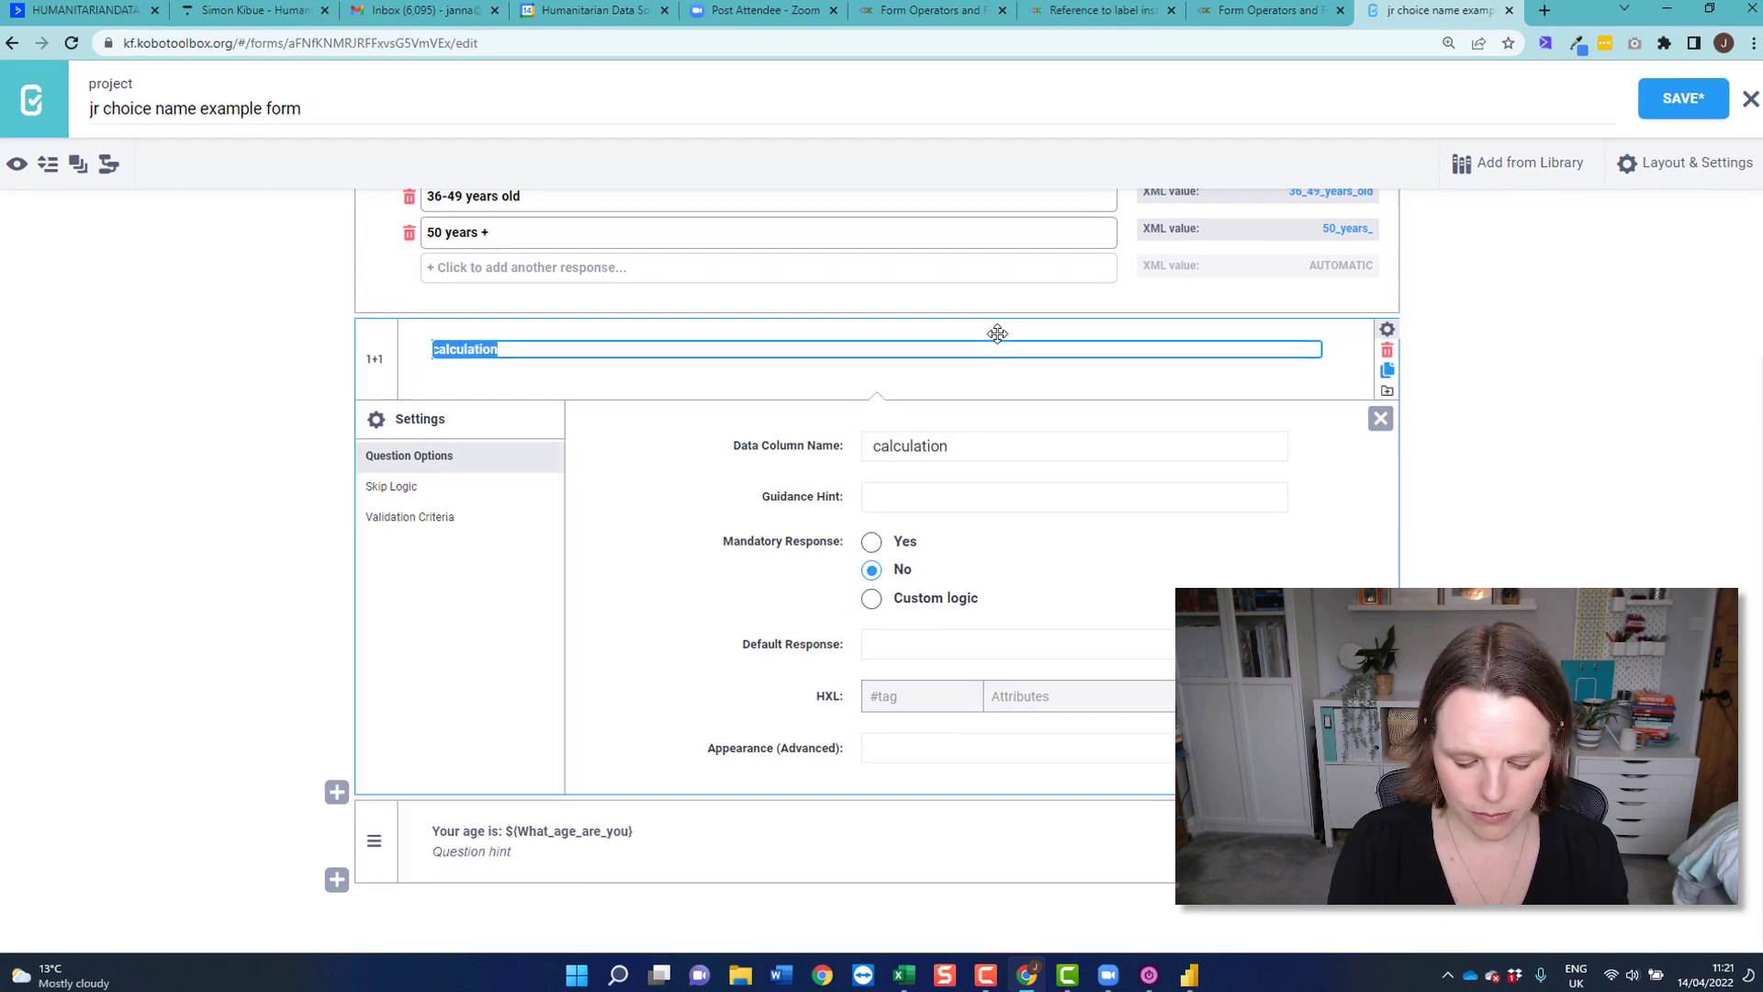
{"action": "key", "text": "BackSpace"}
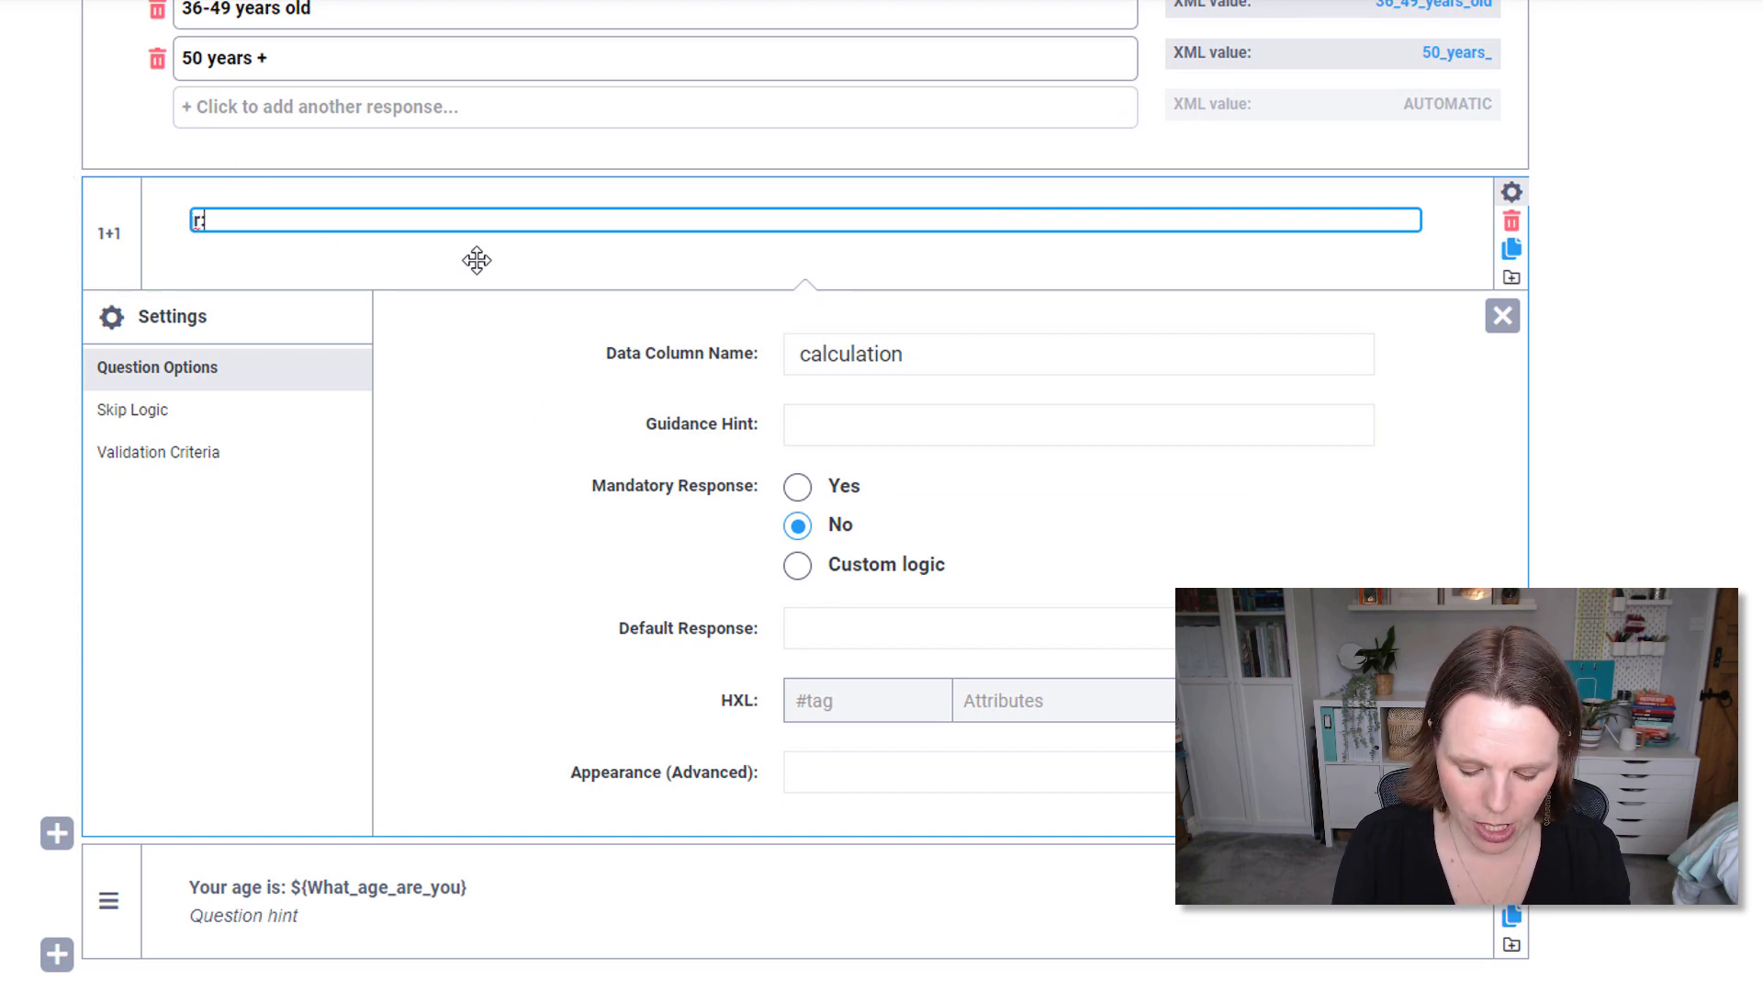
{"action": "type", "text": ":choice-name("}
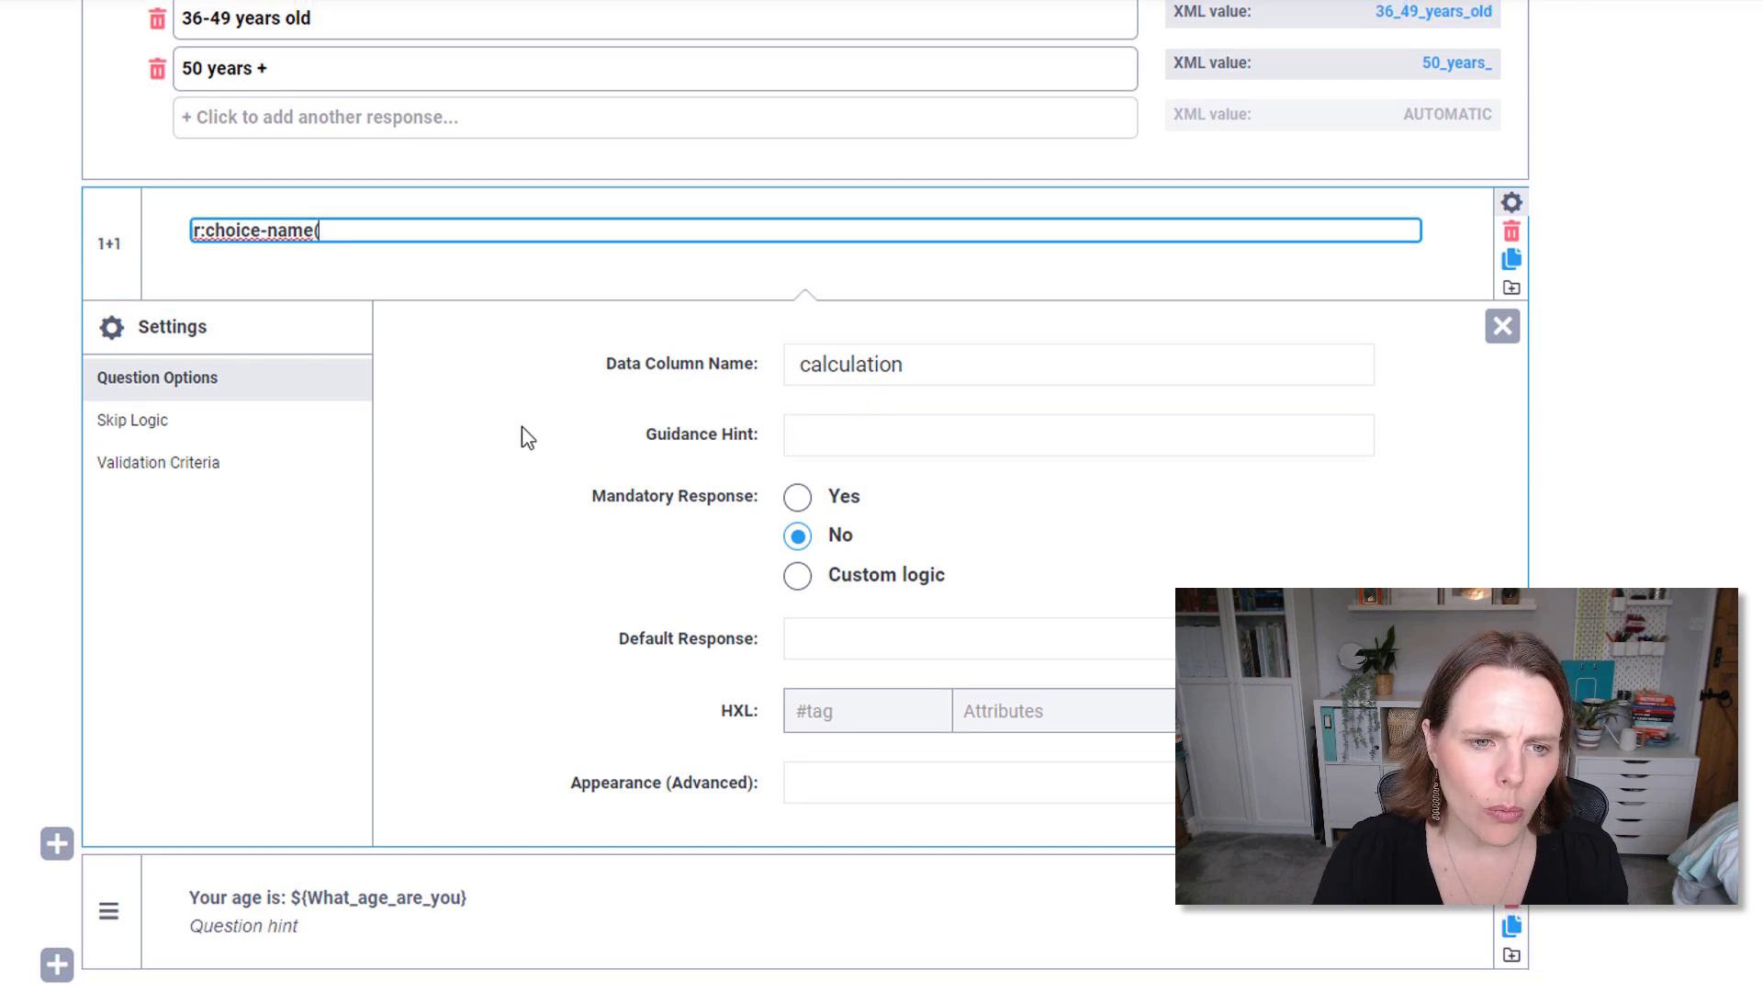
- Complete the calculation as jr:choice-name(${What_age_are_you},'${What_age_are_you}'), reusing the age question's data column name
{"action": "scroll", "coordinate": [521, 426], "scroll_direction": "up", "scroll_amount": 3}
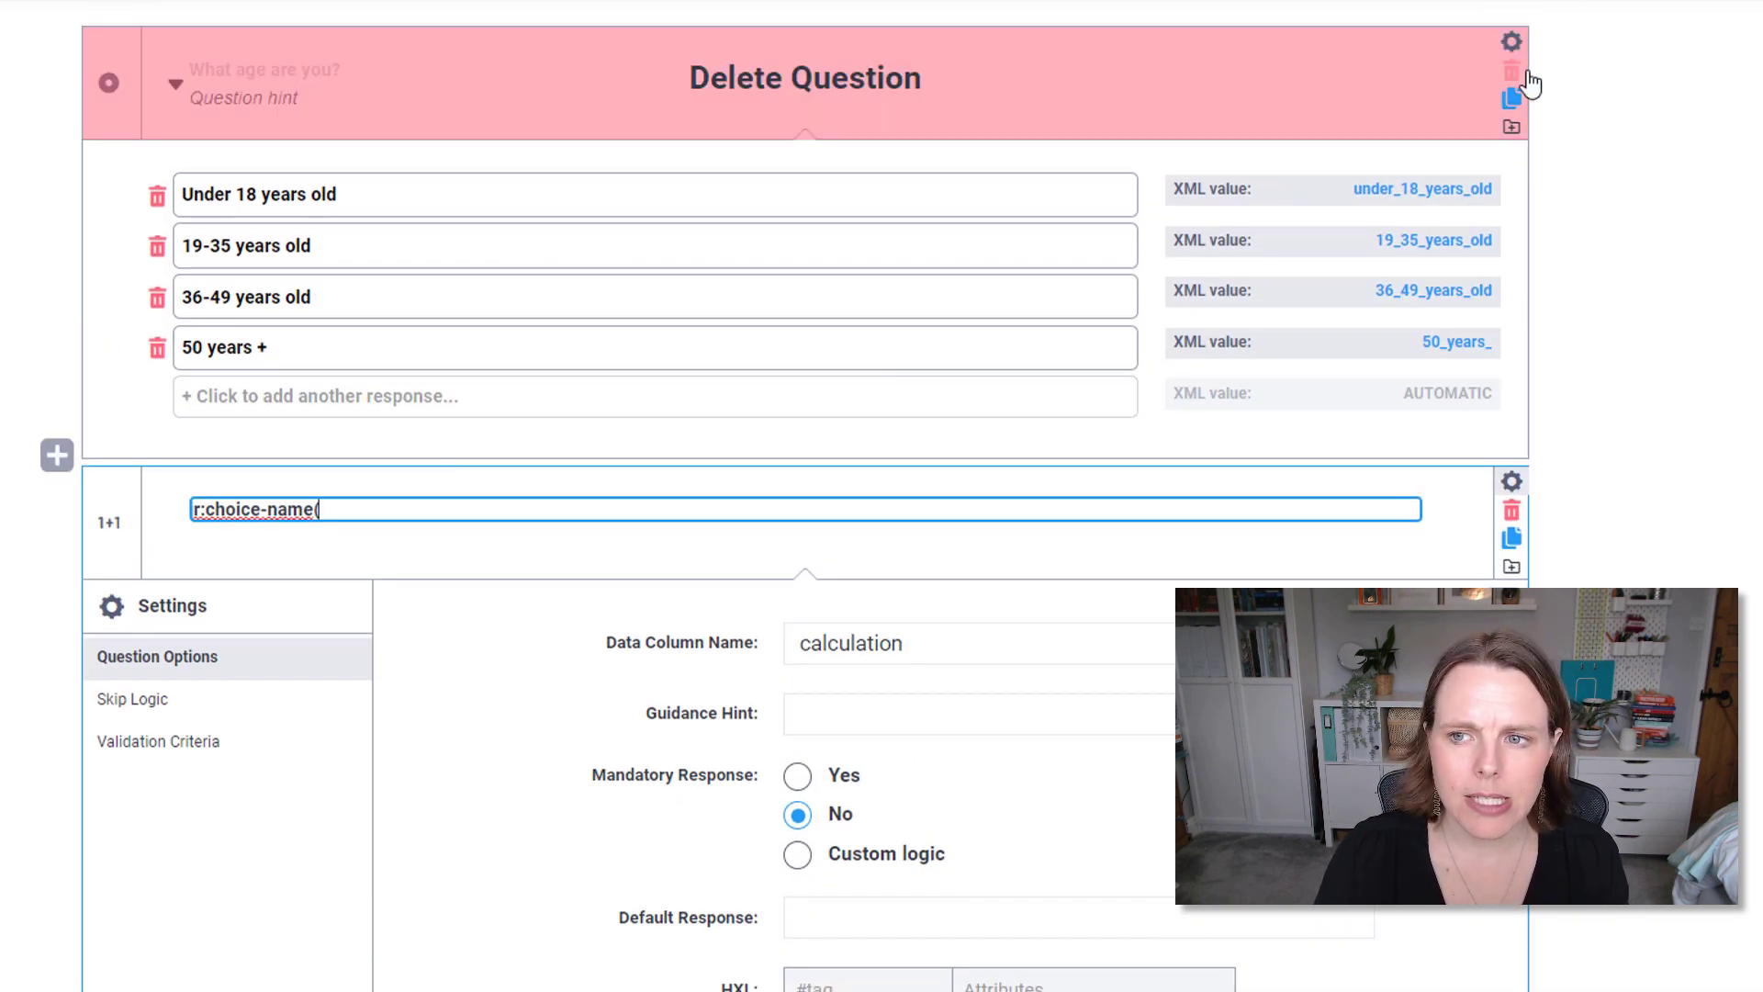
{"action": "left_click", "coordinate": [1512, 42]}
{"action": "left_click_drag", "start_coordinate": [1073, 221], "coordinate": [764, 194]}
{"action": "key", "text": "ctrl+c"}
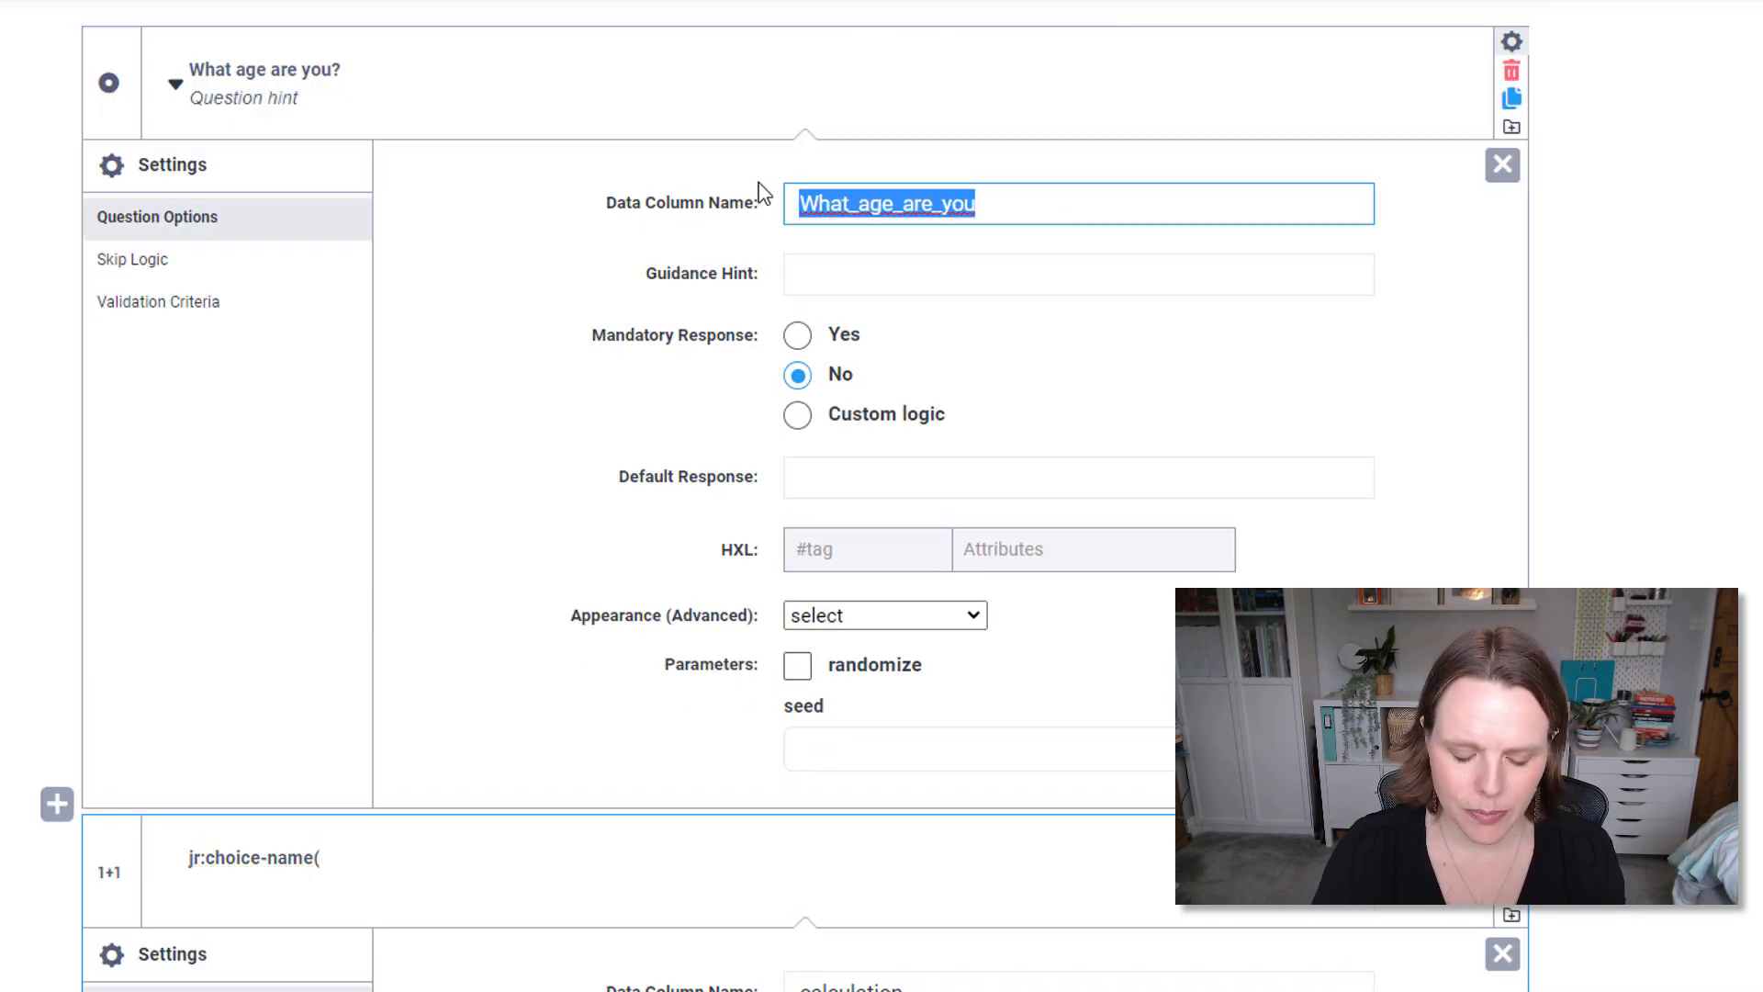
{"action": "scroll", "coordinate": [1028, 504], "scroll_direction": "down", "scroll_amount": 4}
{"action": "scroll", "coordinate": [1029, 504], "scroll_direction": "down", "scroll_amount": 1}
{"action": "left_click", "coordinate": [400, 348]}
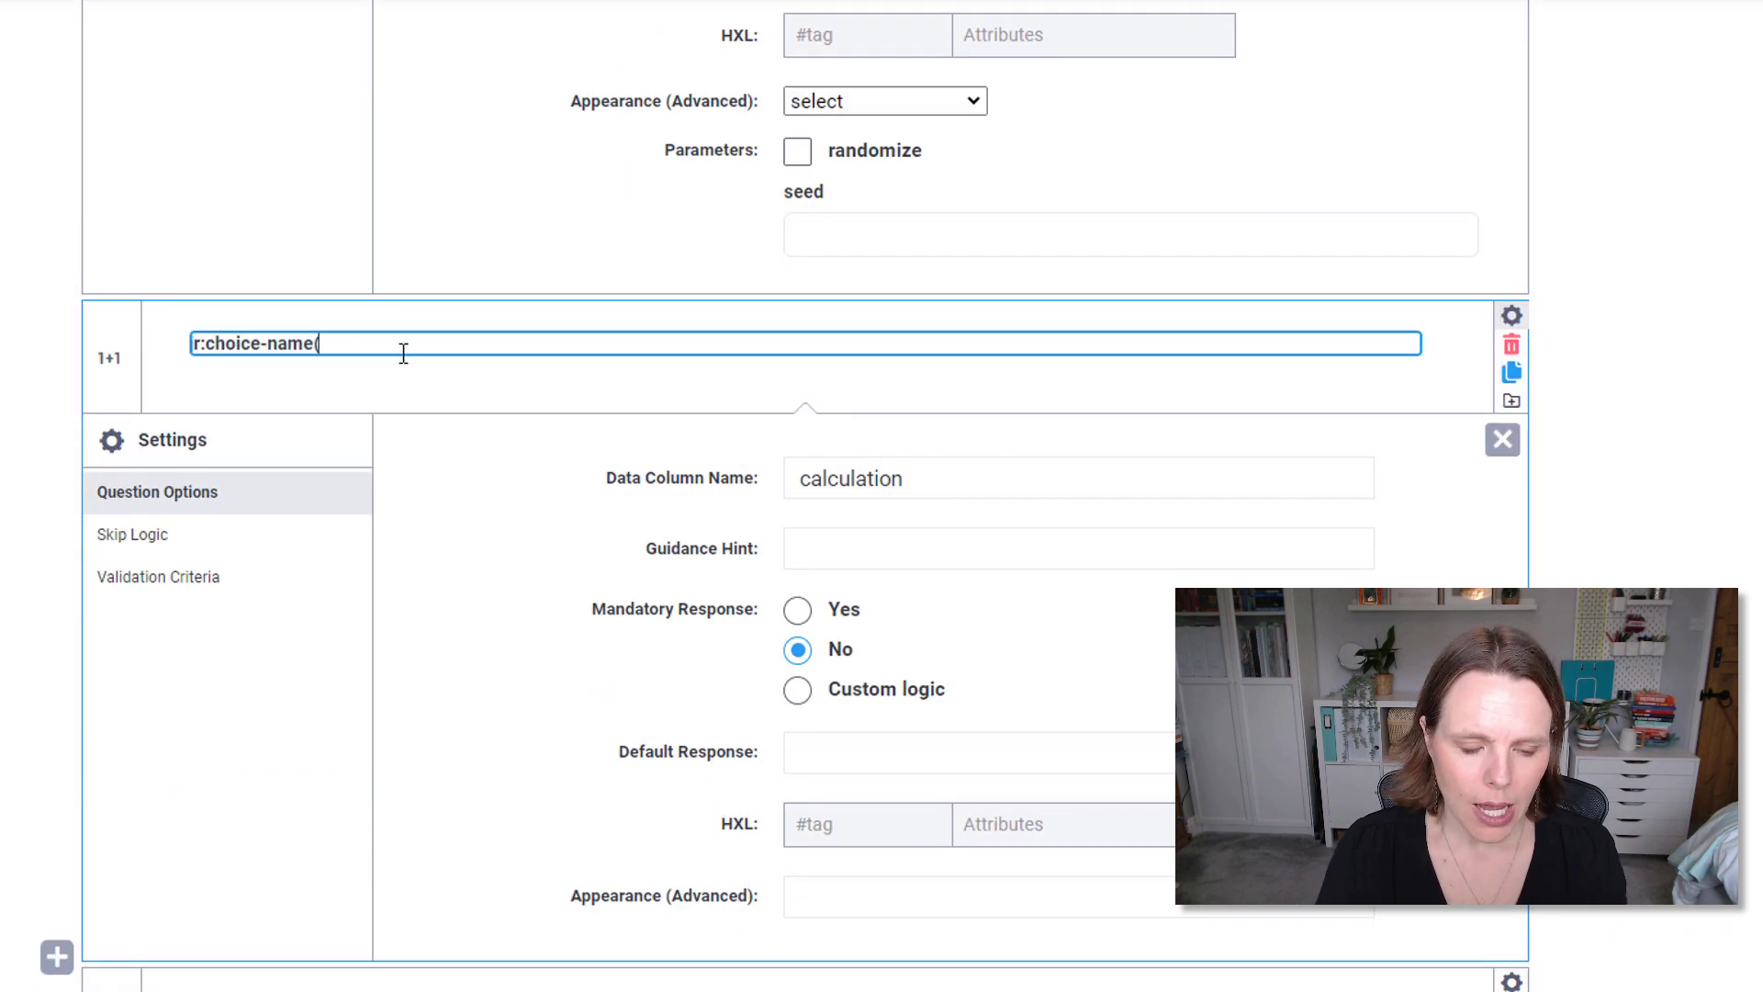
{"action": "type", "text": "${"}
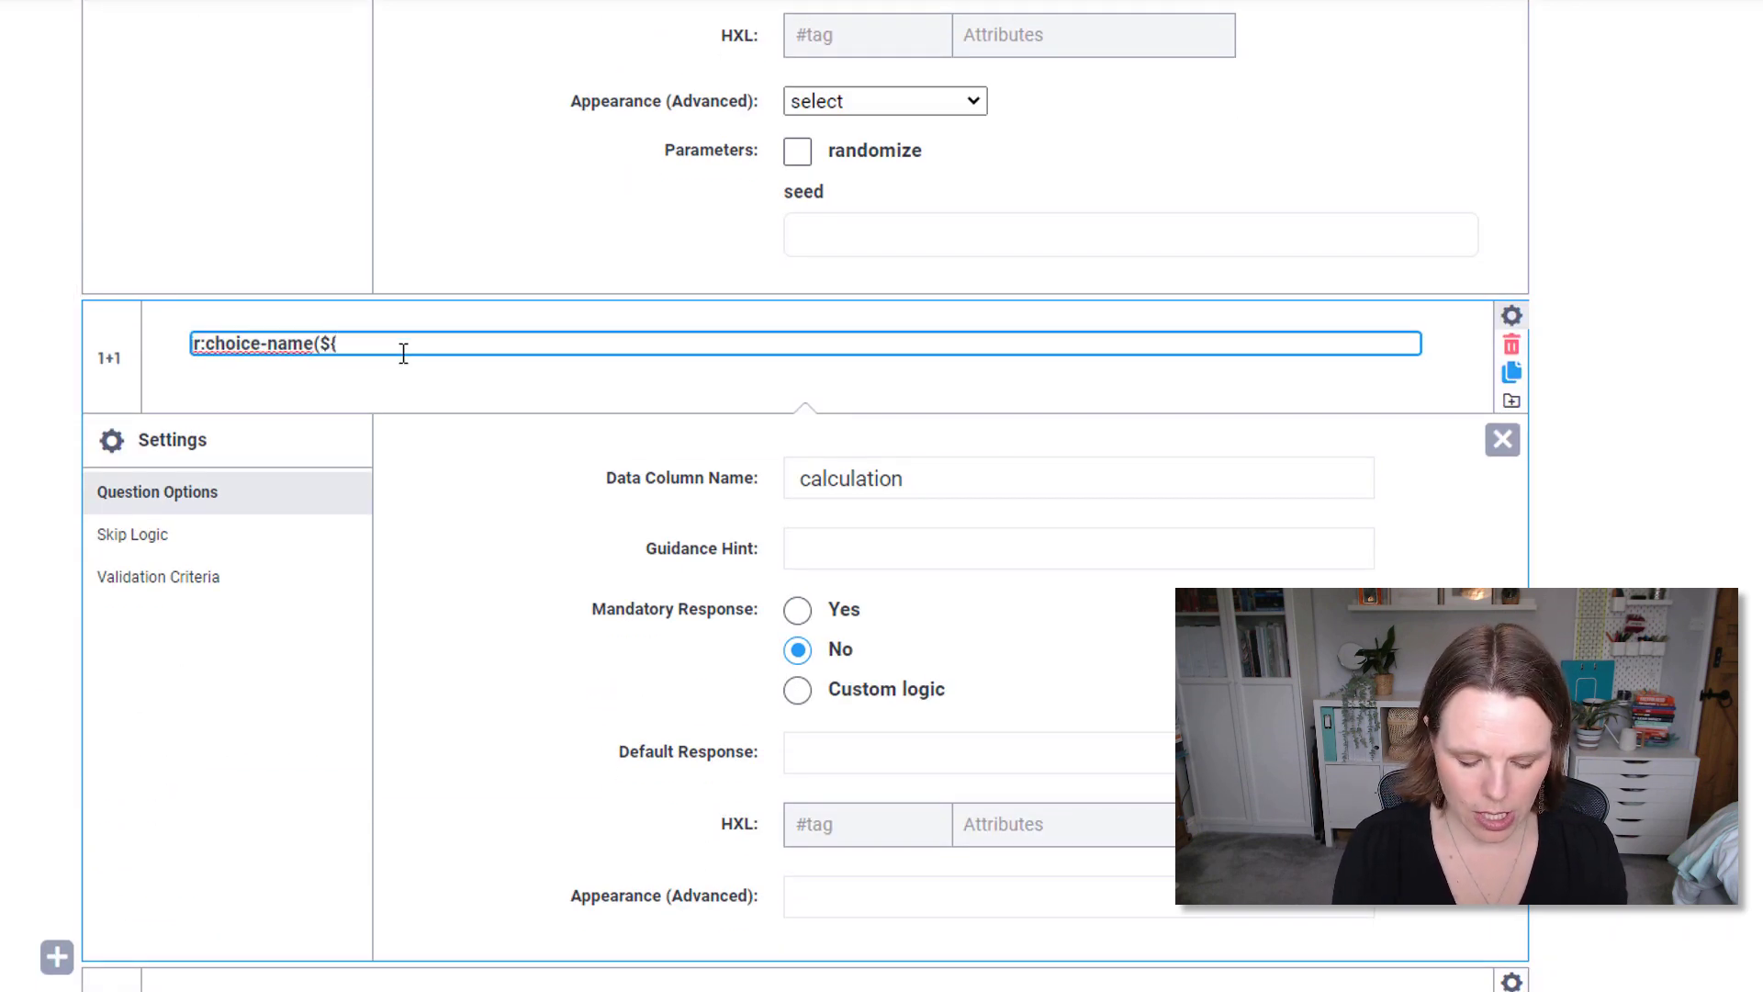
{"action": "key", "text": "ctrl+v"}
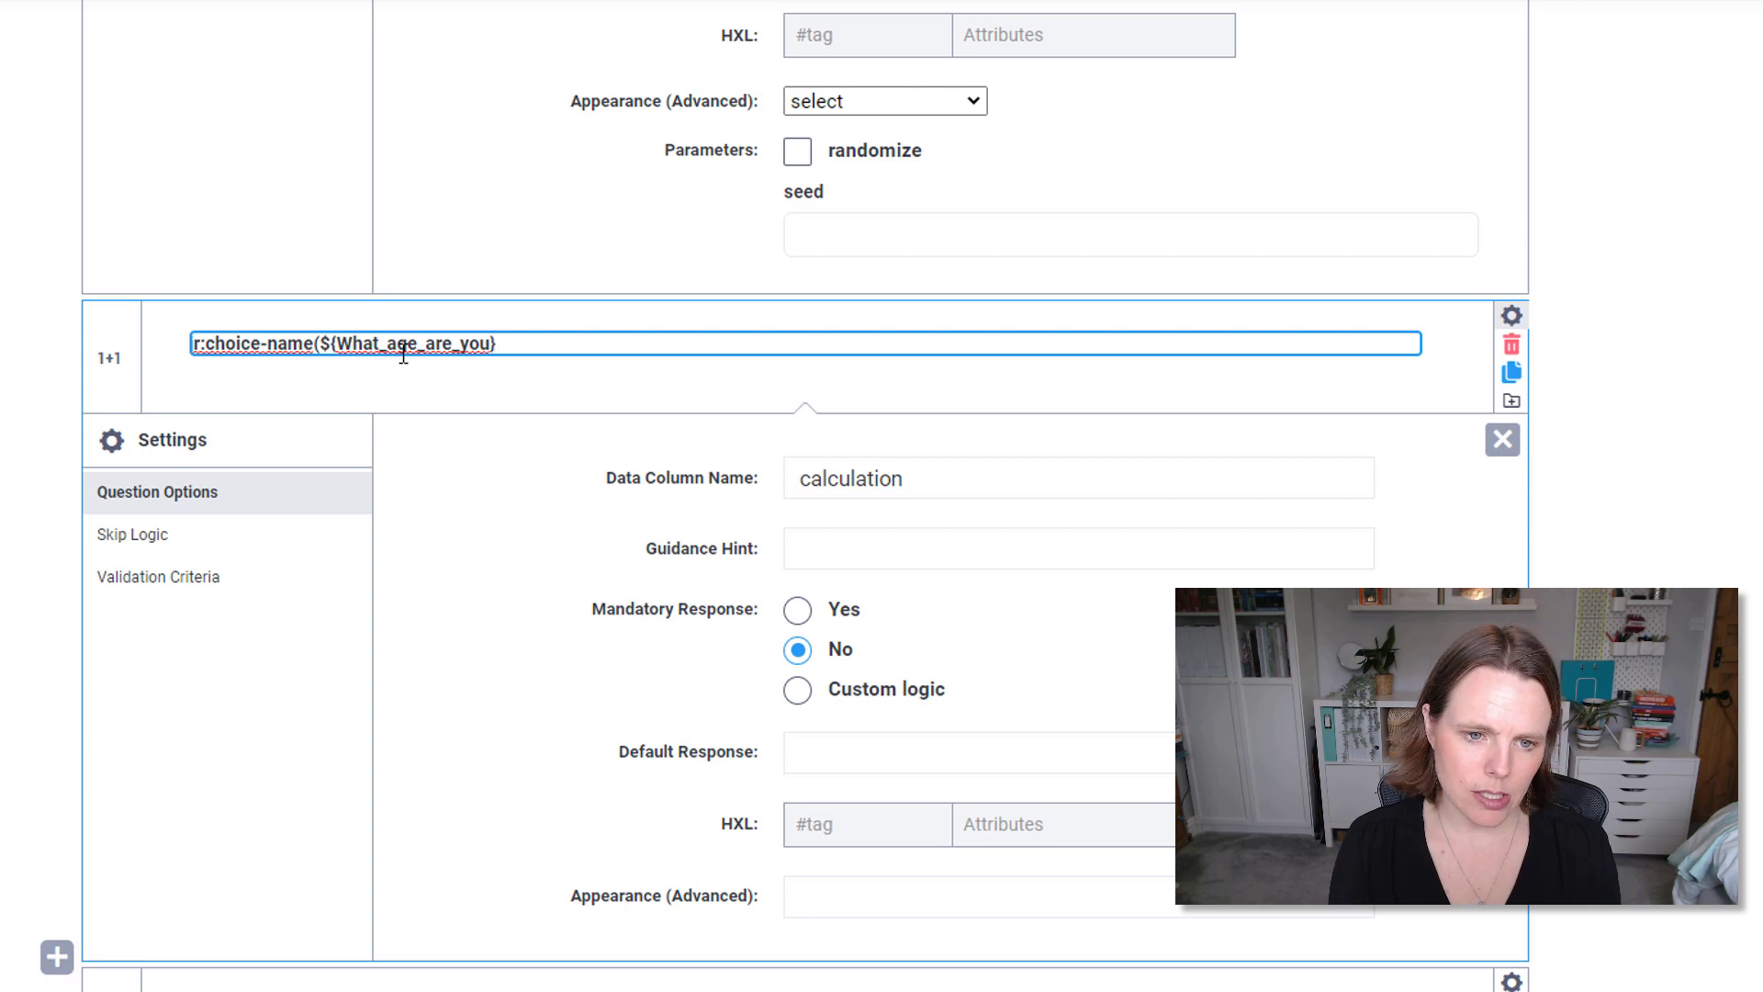
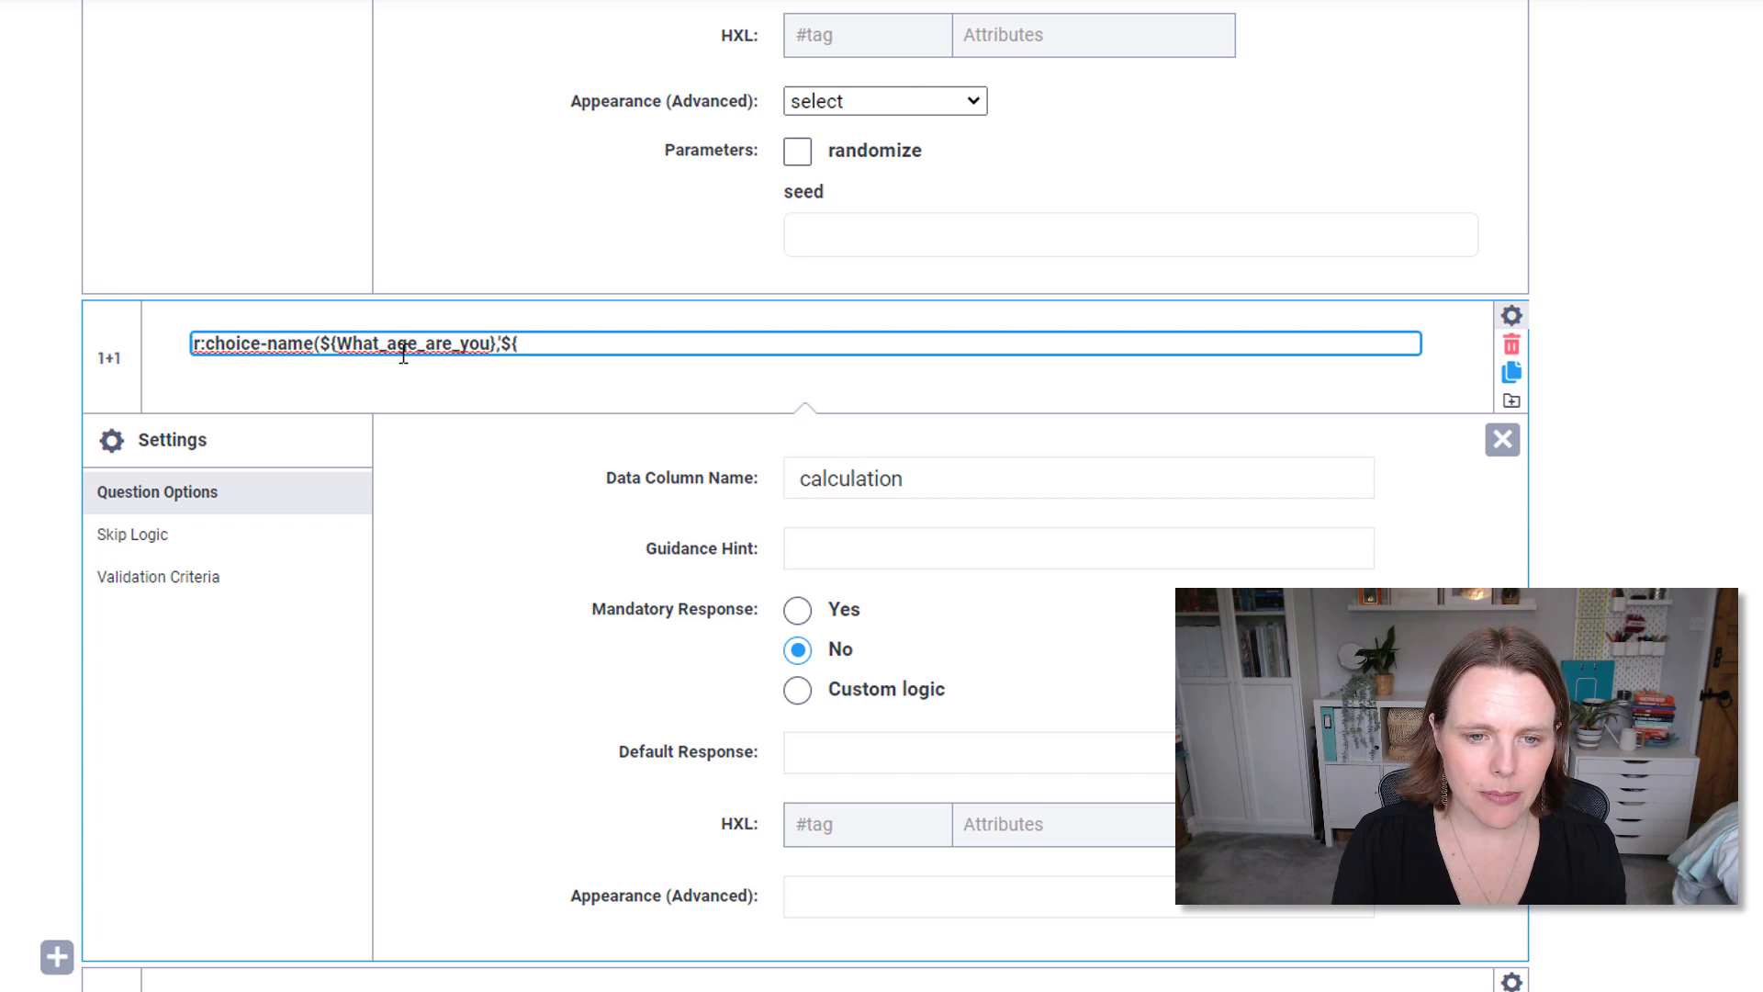
{"action": "type", "text": "What_age_are_you"}
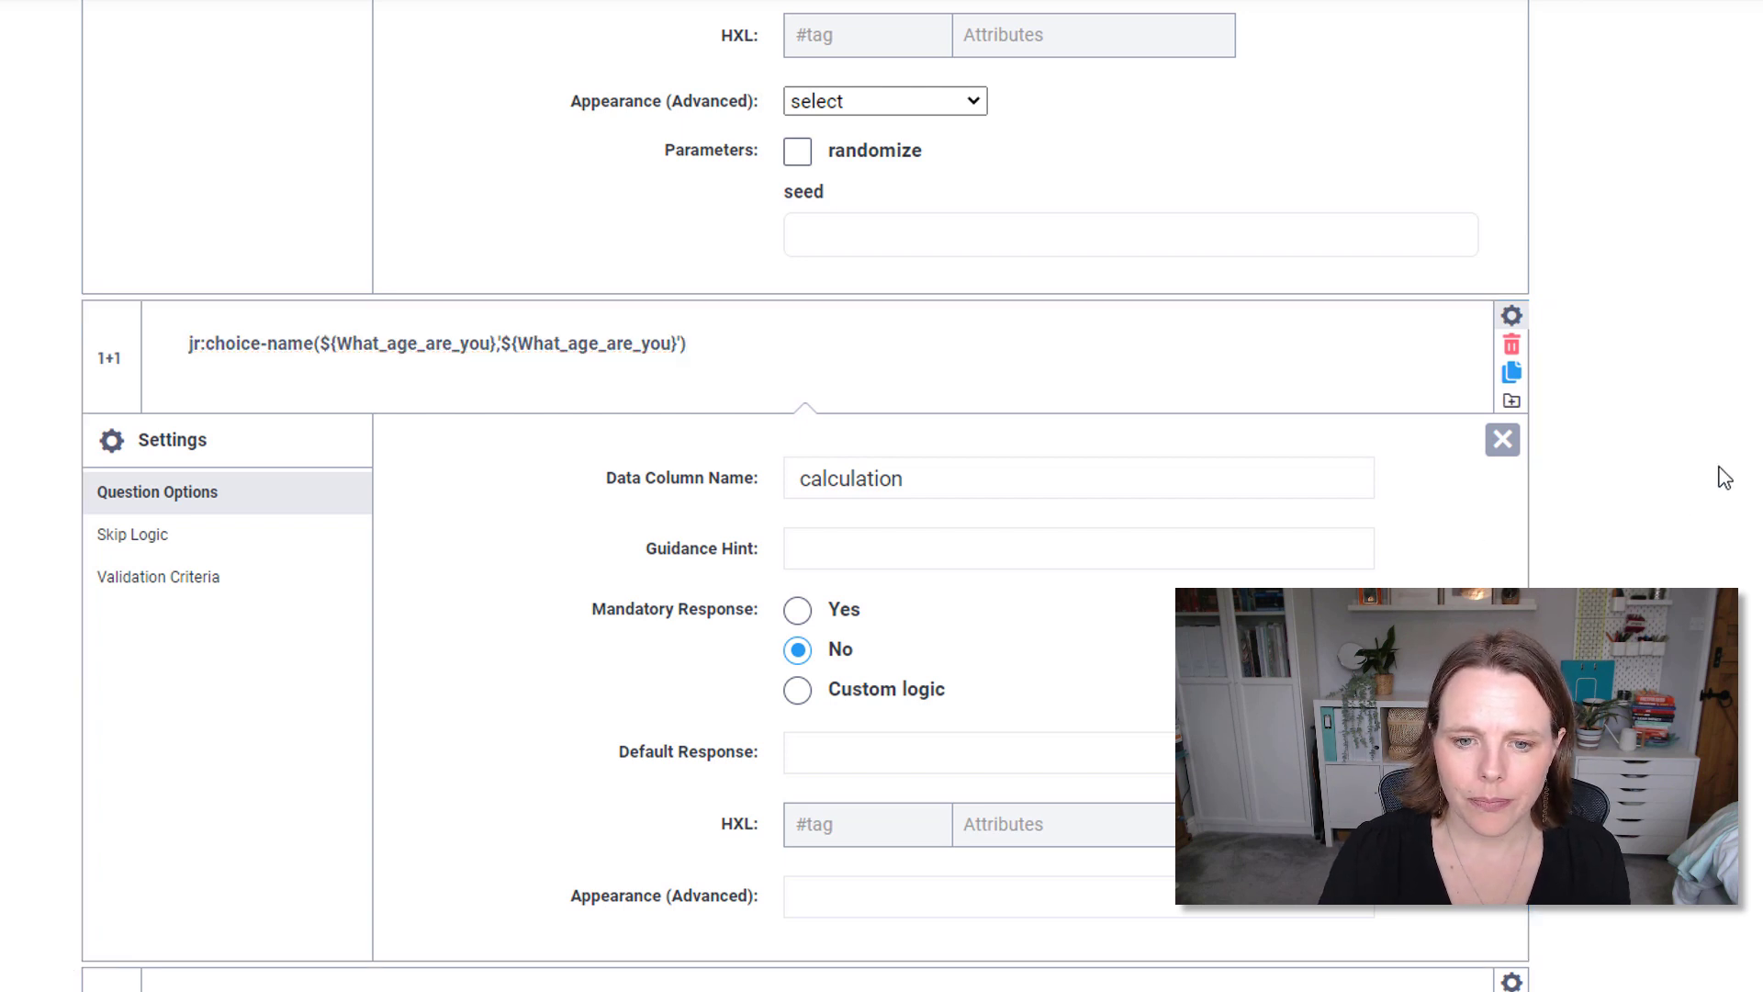
{"action": "left_click", "coordinate": [1694, 491]}
- Rename the Calculate question's data column as age_calculation
{"action": "left_click_drag", "start_coordinate": [1013, 478], "coordinate": [788, 473]}
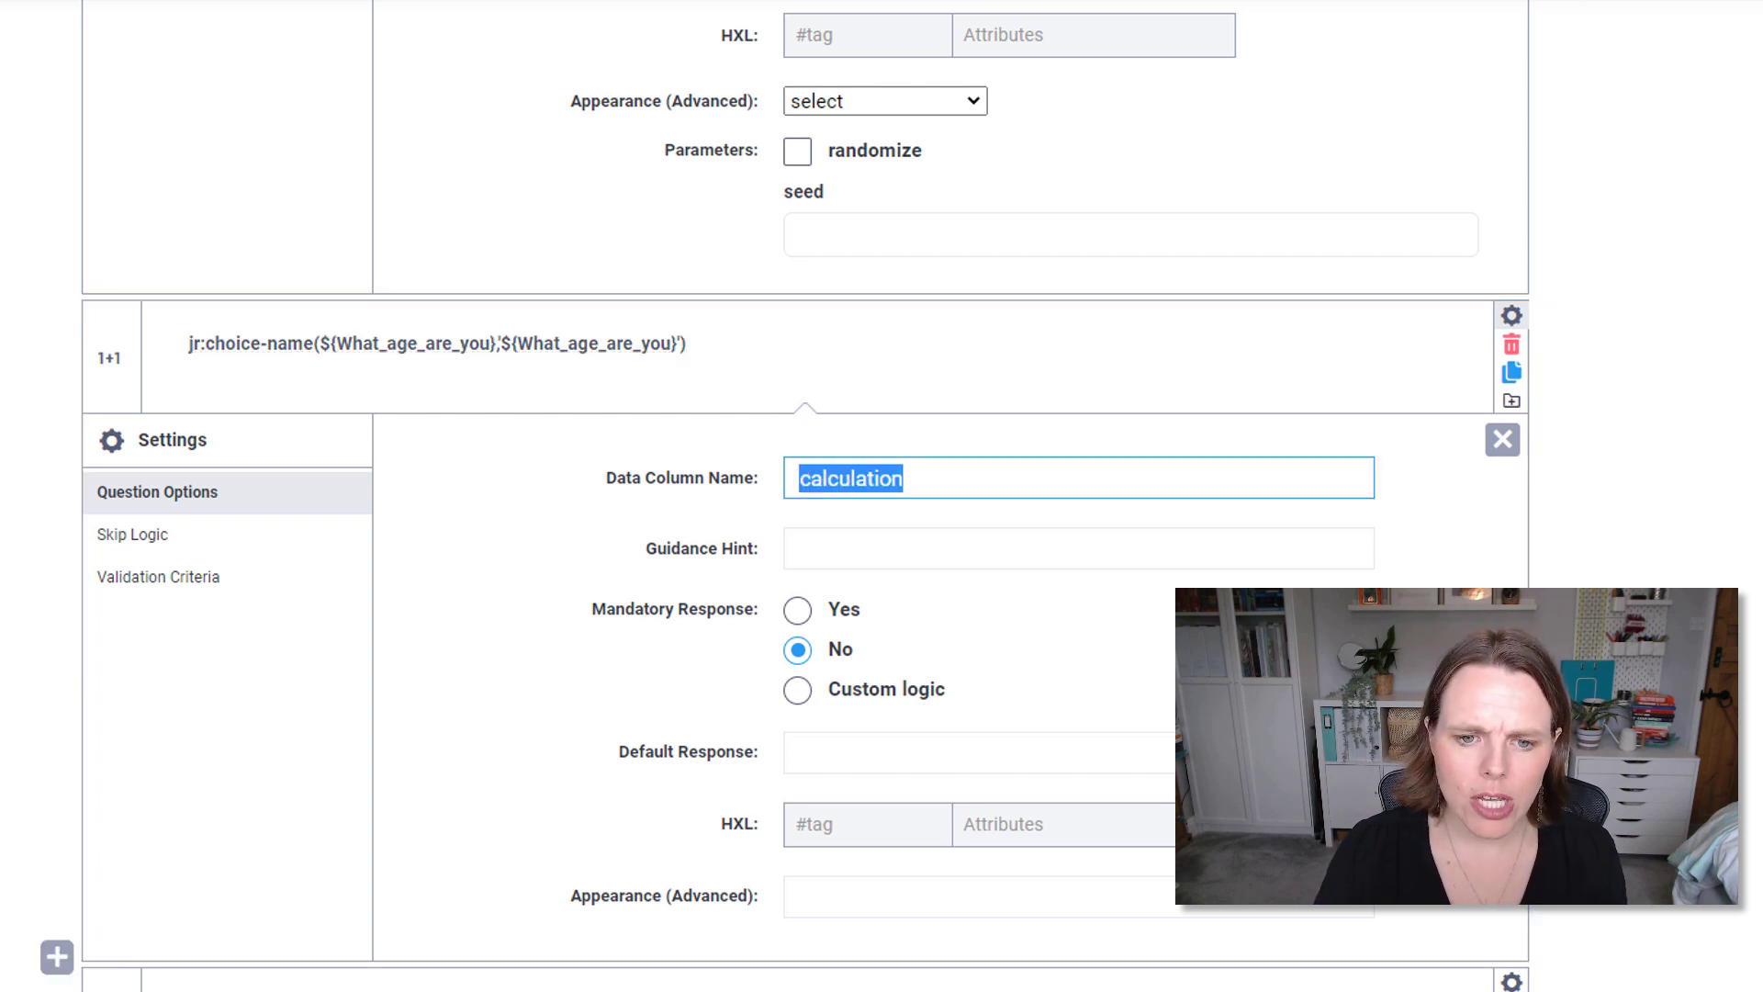
{"action": "left_click", "coordinate": [799, 479]}
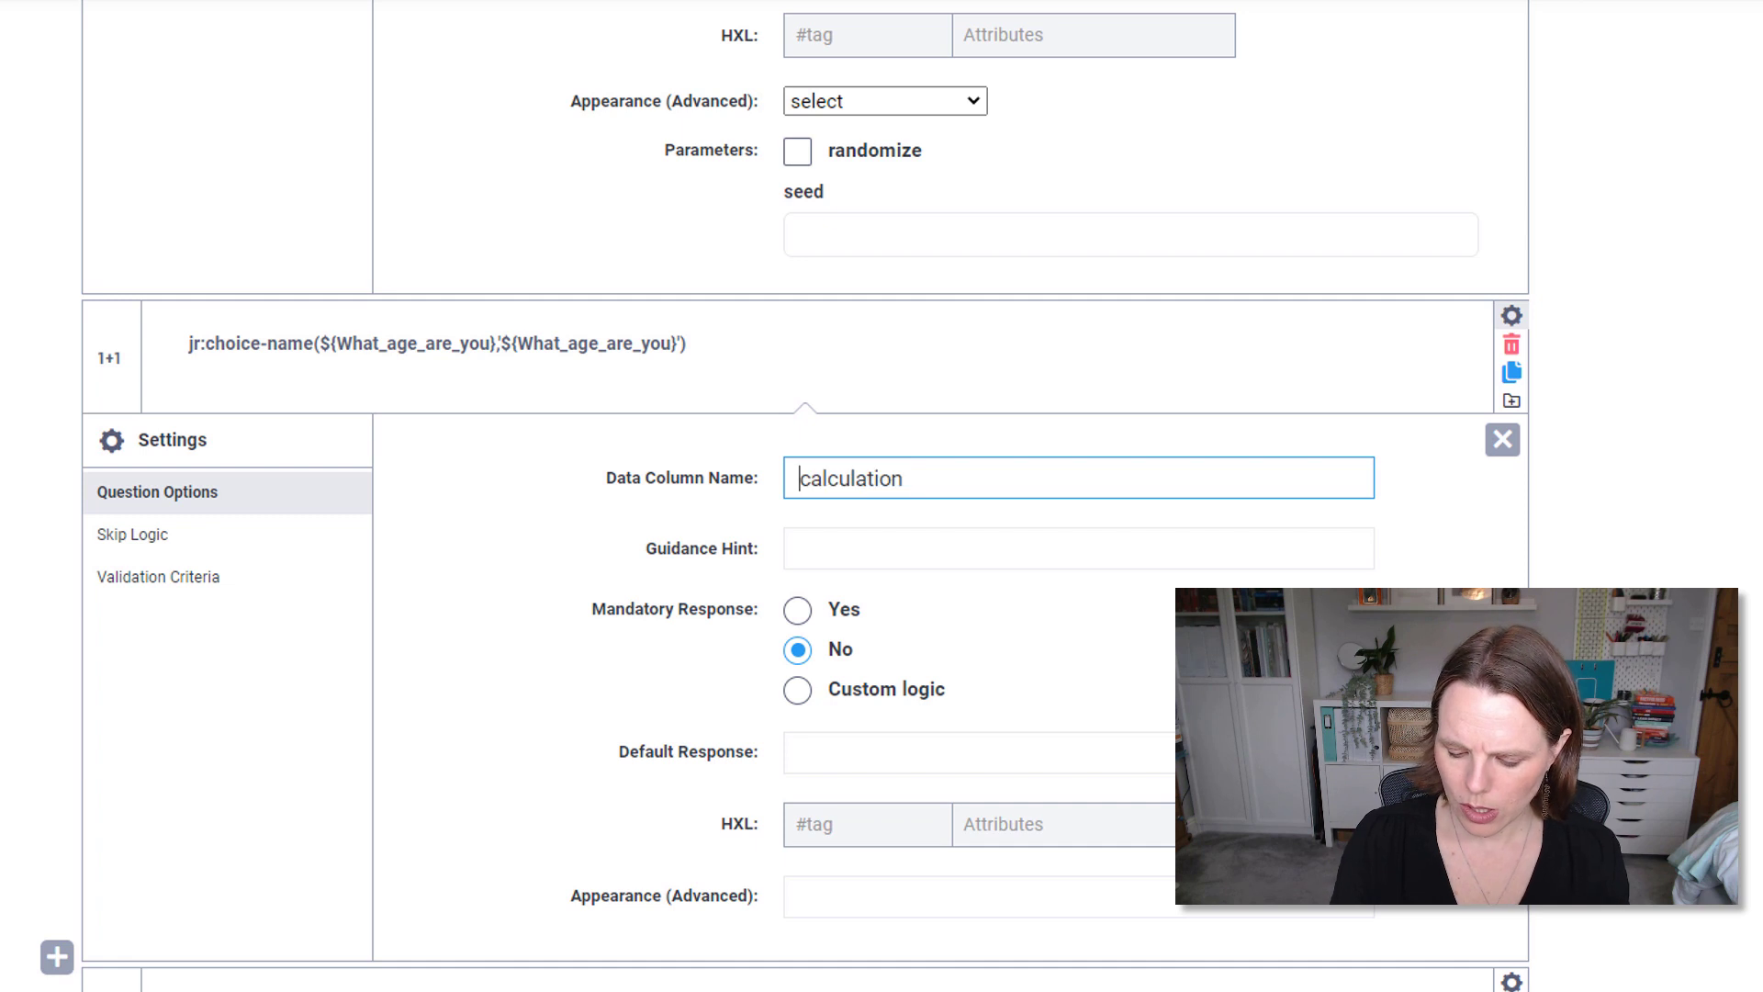
{"action": "type", "text": "age-"}
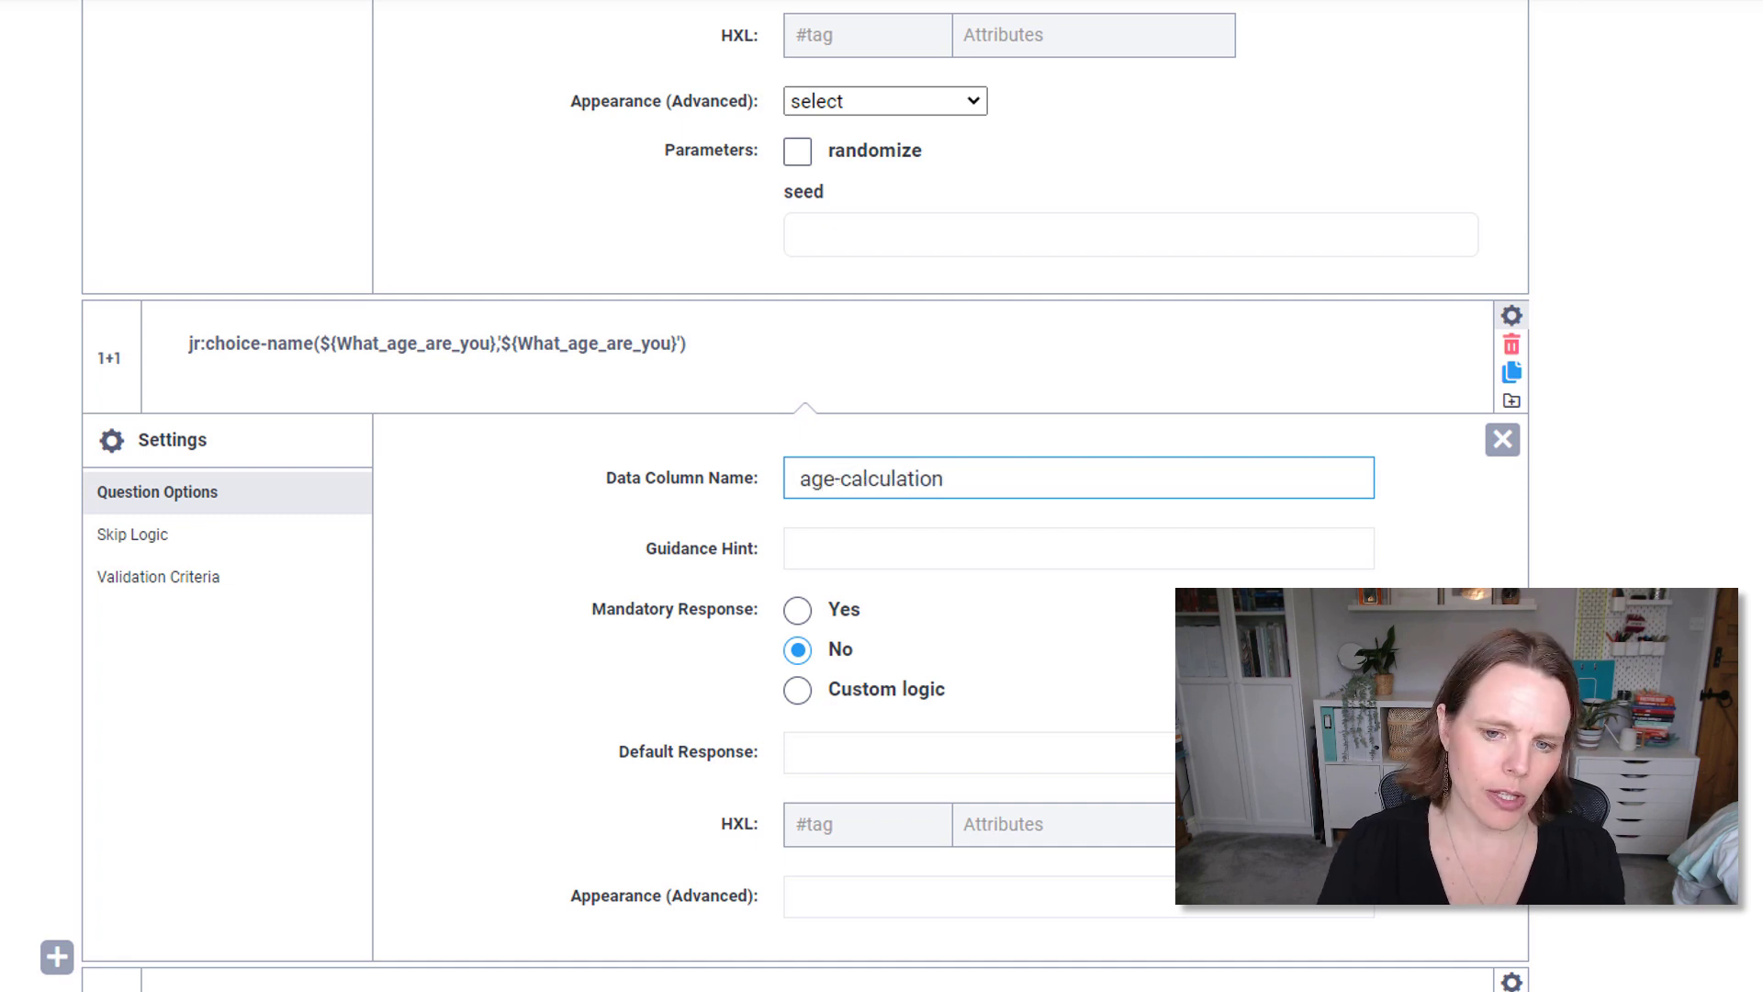
{"action": "key", "text": "BackSpace"}
{"action": "type", "text": "_"}
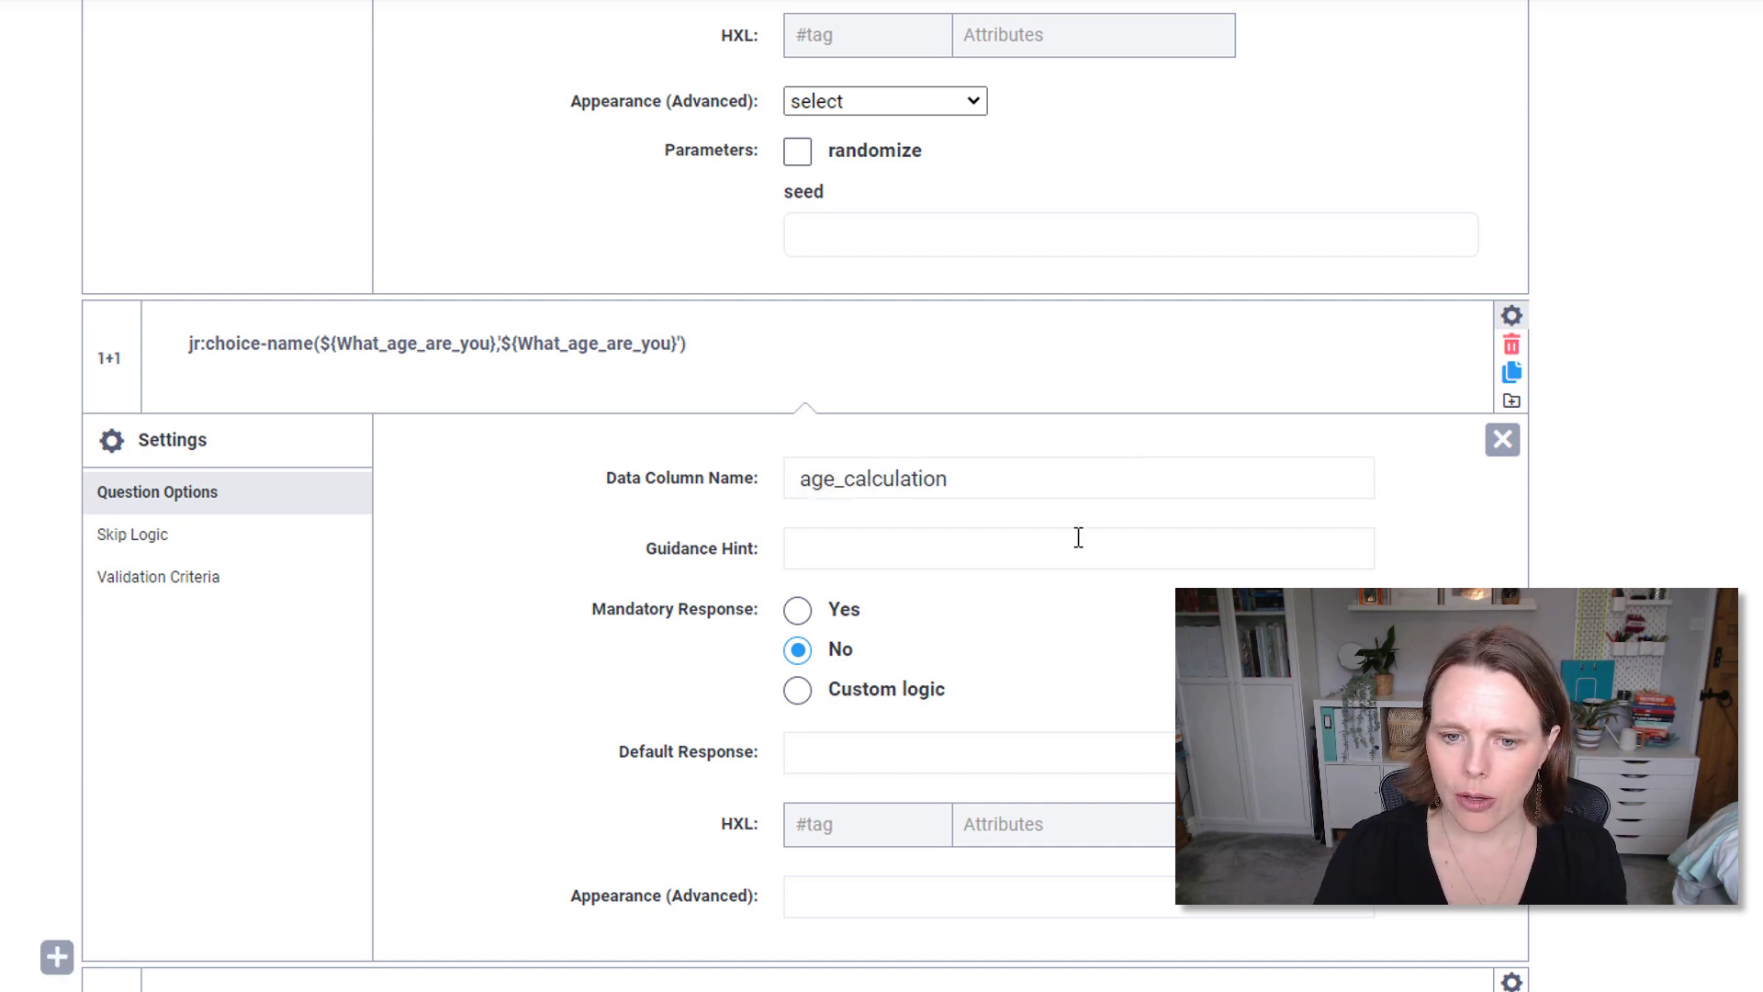
- Start a new question below the existing note with the text "Your age is: ${age_calculation}"
{"action": "scroll", "coordinate": [1071, 551], "scroll_direction": "down", "scroll_amount": 1}
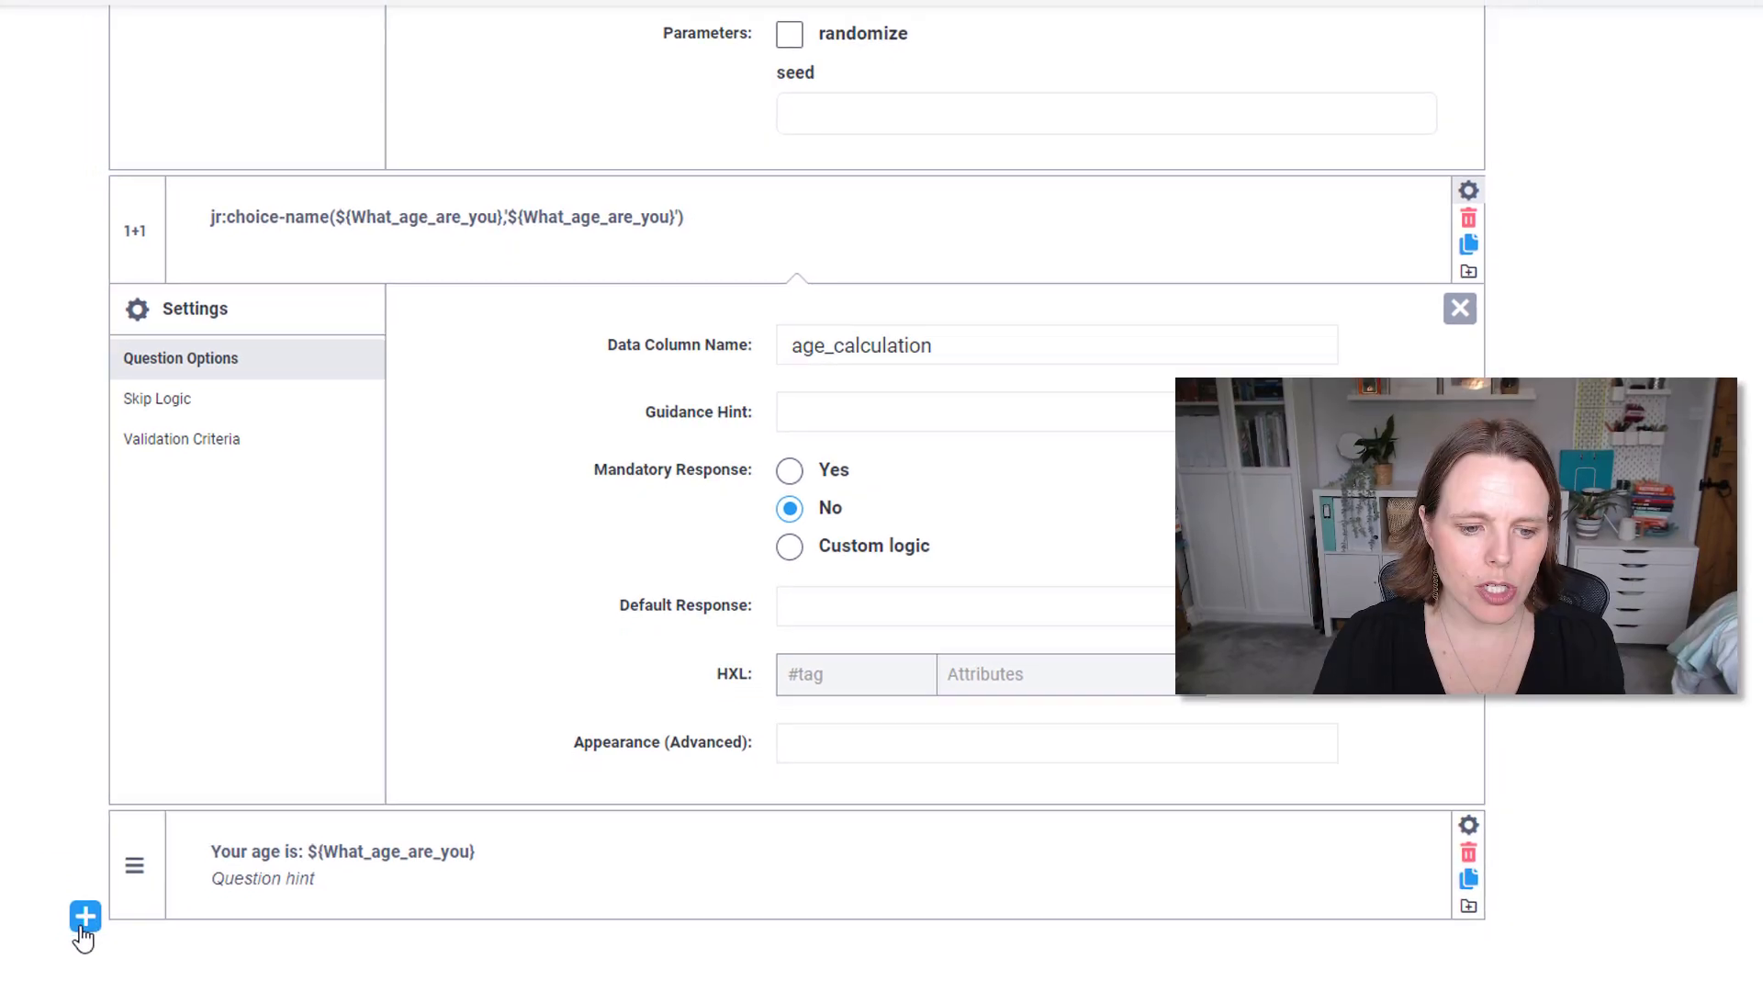
{"action": "left_click", "coordinate": [57, 955]}
{"action": "type", "text": "Wha"}
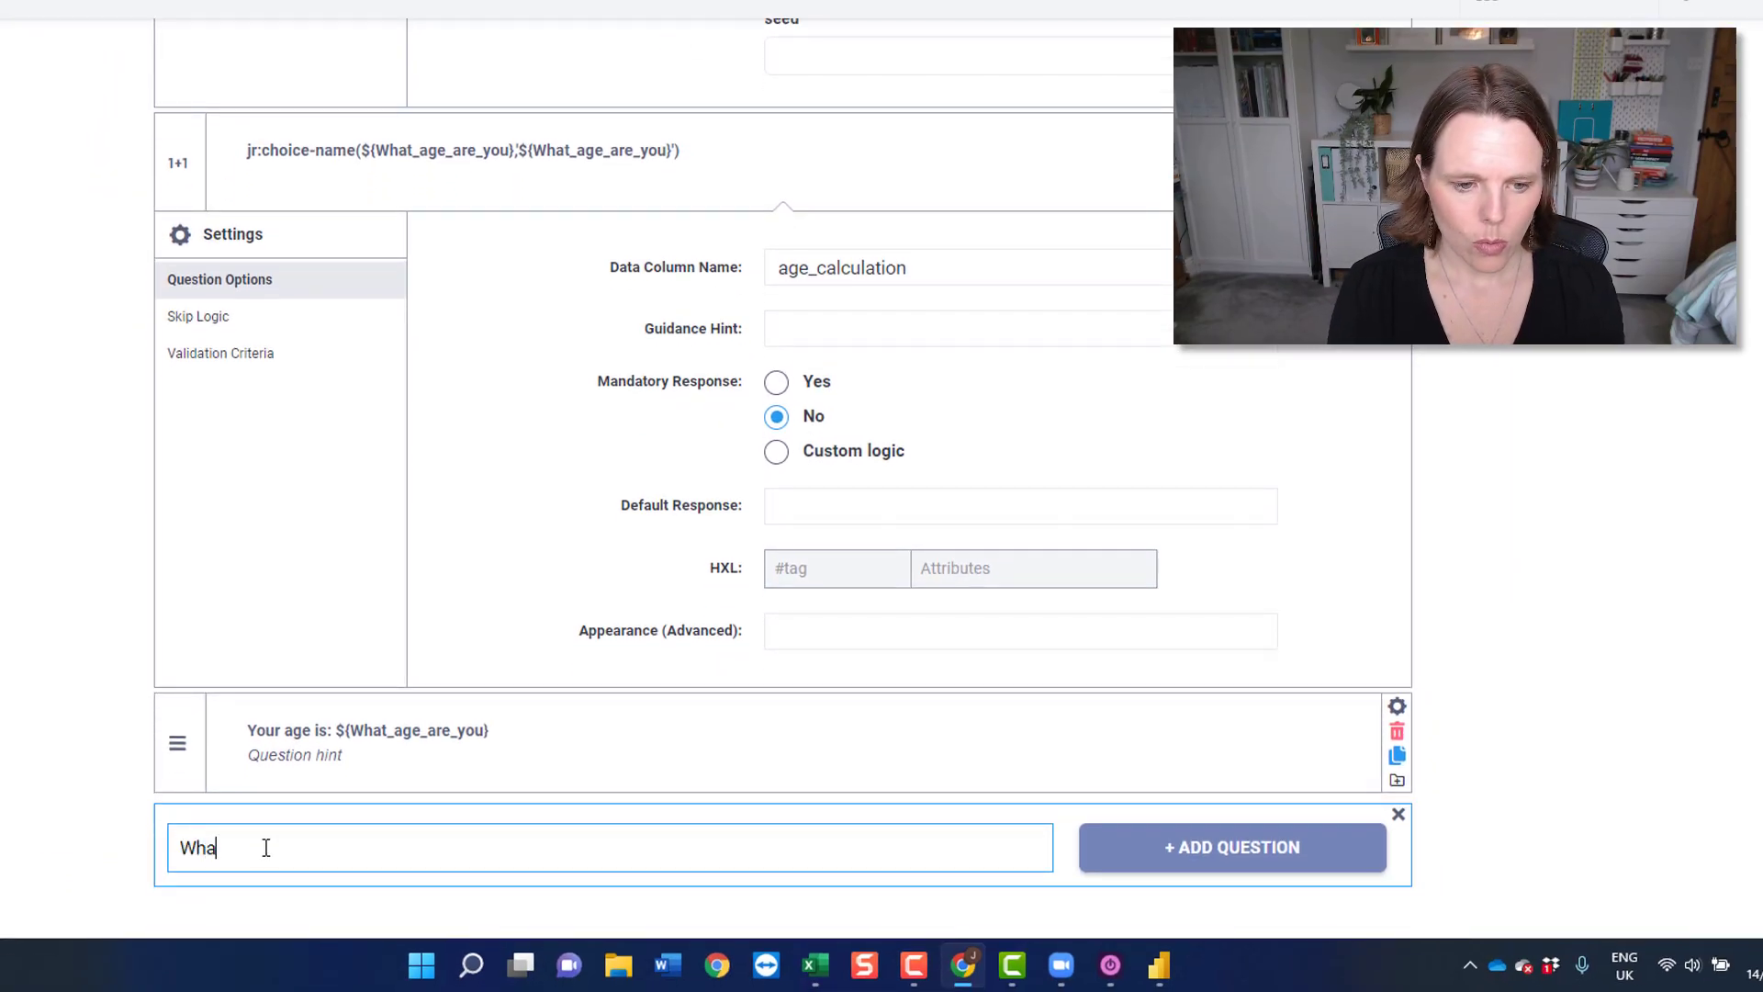
{"action": "key", "text": "BackSpace"}
{"action": "type", "text": "Your age is: ${"}
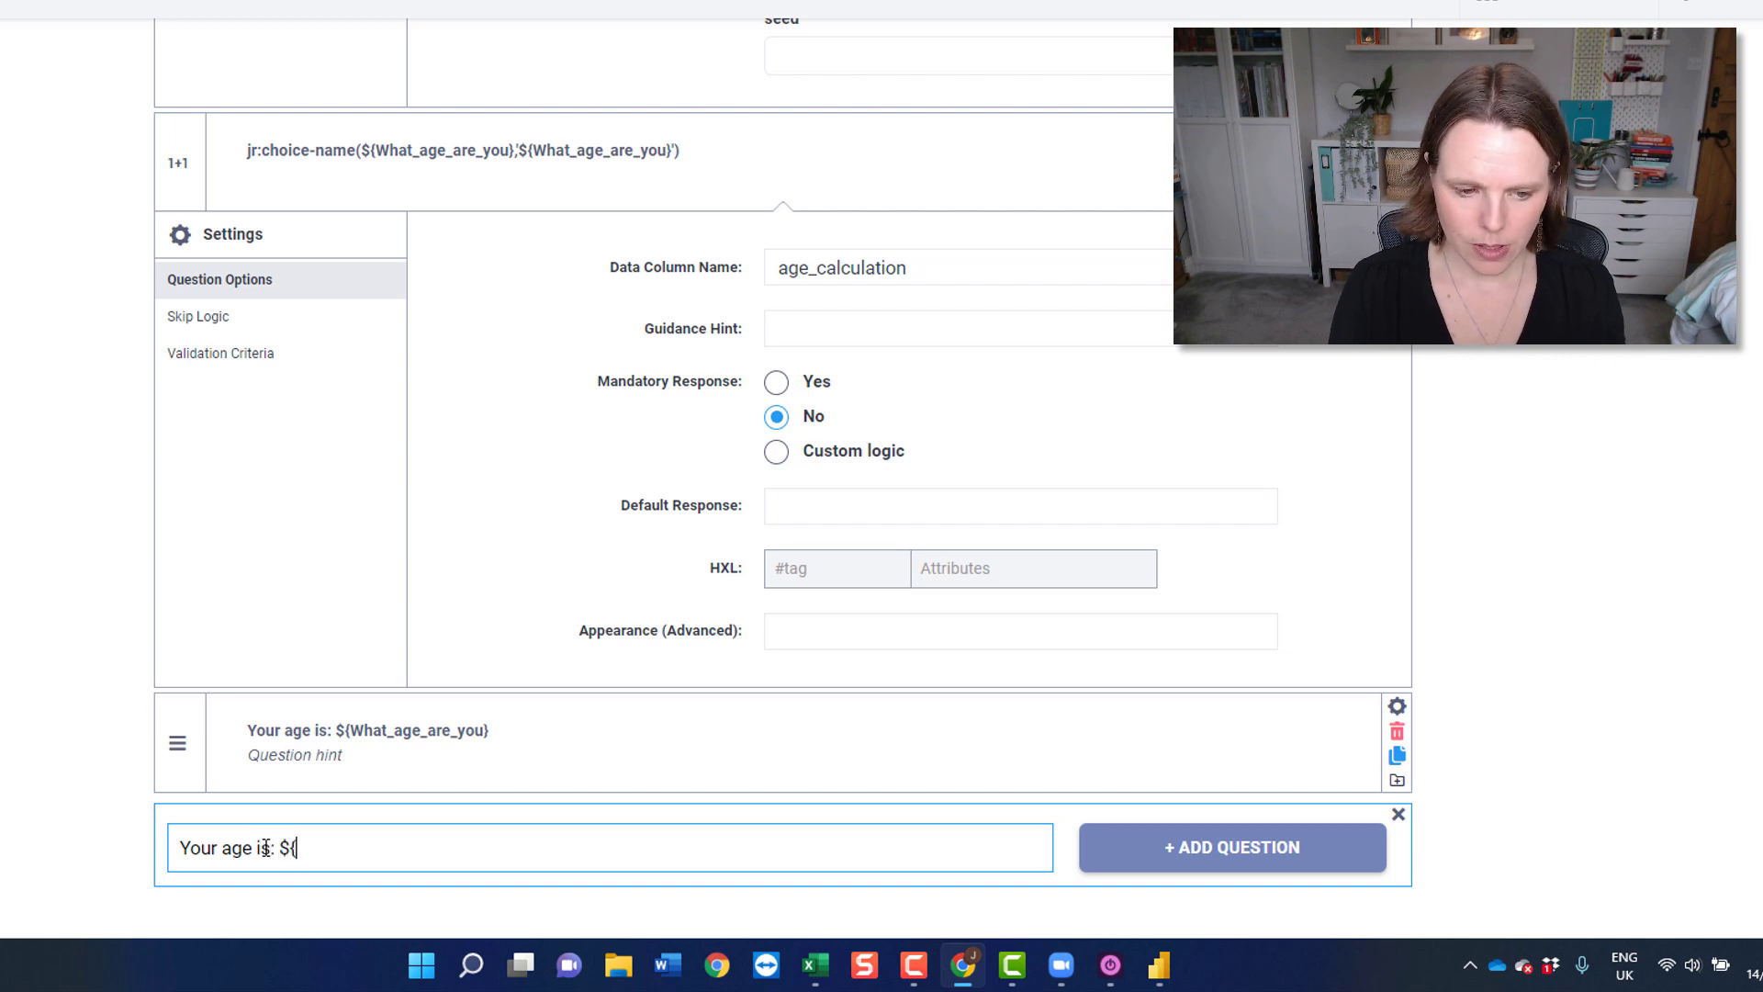
{"action": "left_click_drag", "start_coordinate": [928, 278], "coordinate": [763, 243]}
{"action": "key", "text": "ctrl+c"}
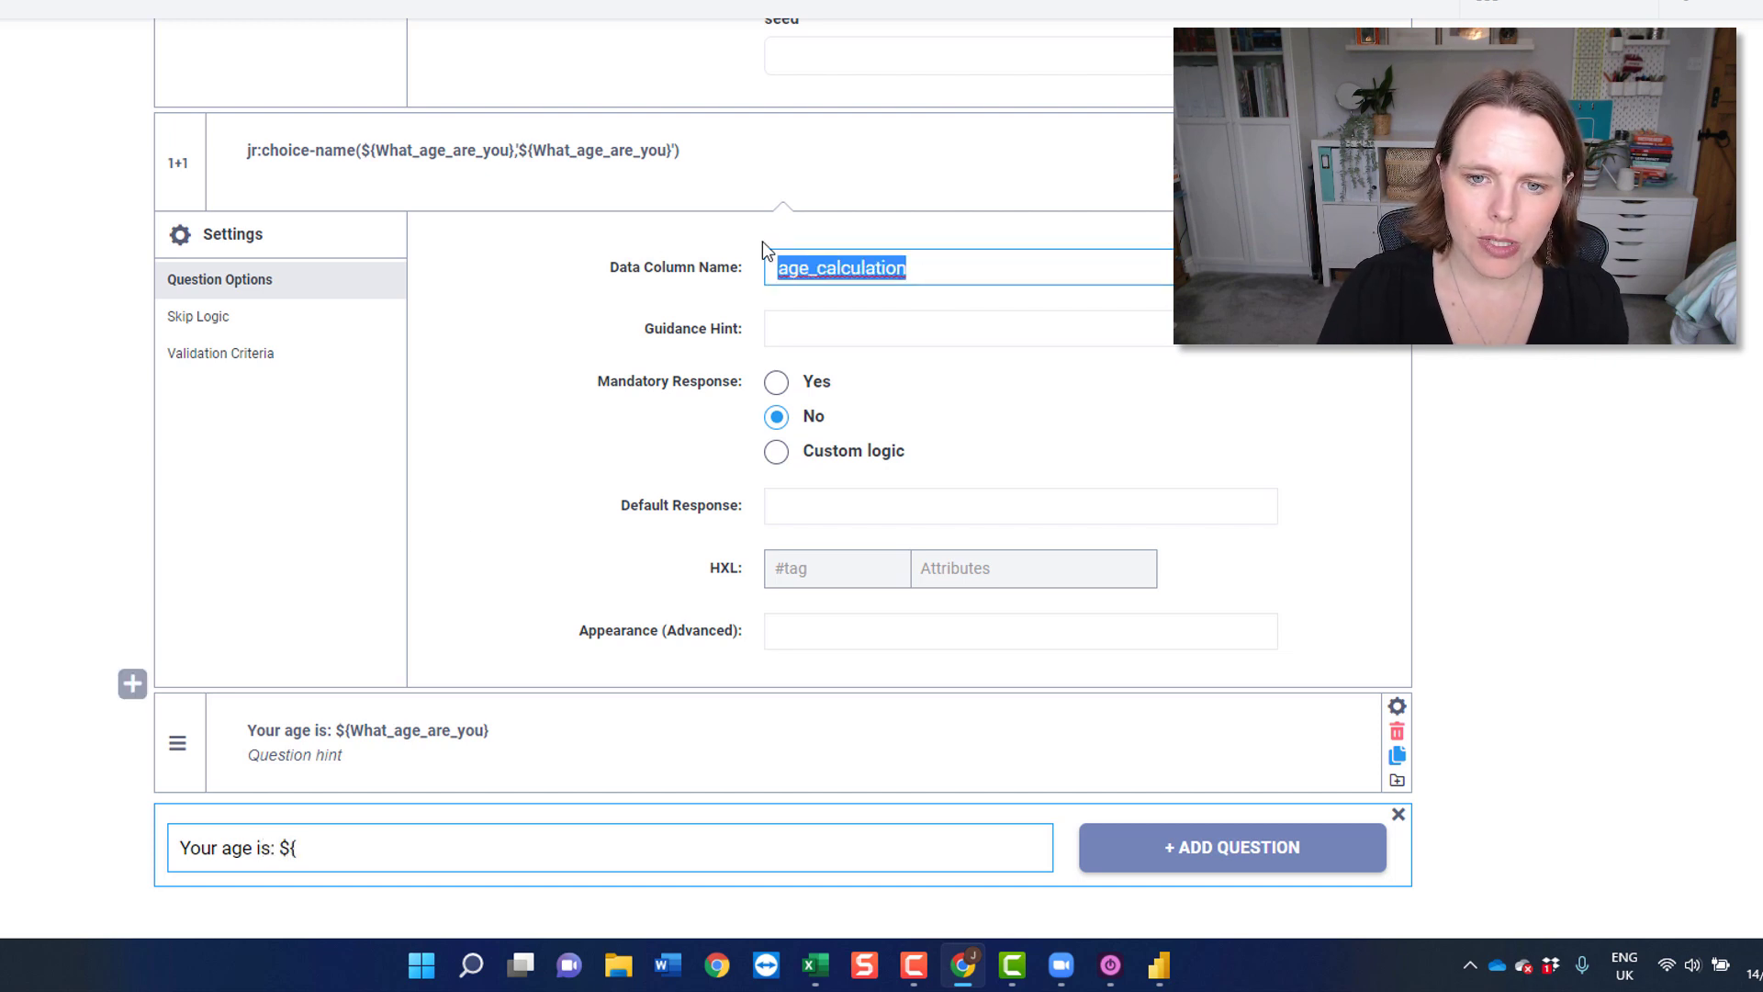
{"action": "left_click", "coordinate": [371, 838]}
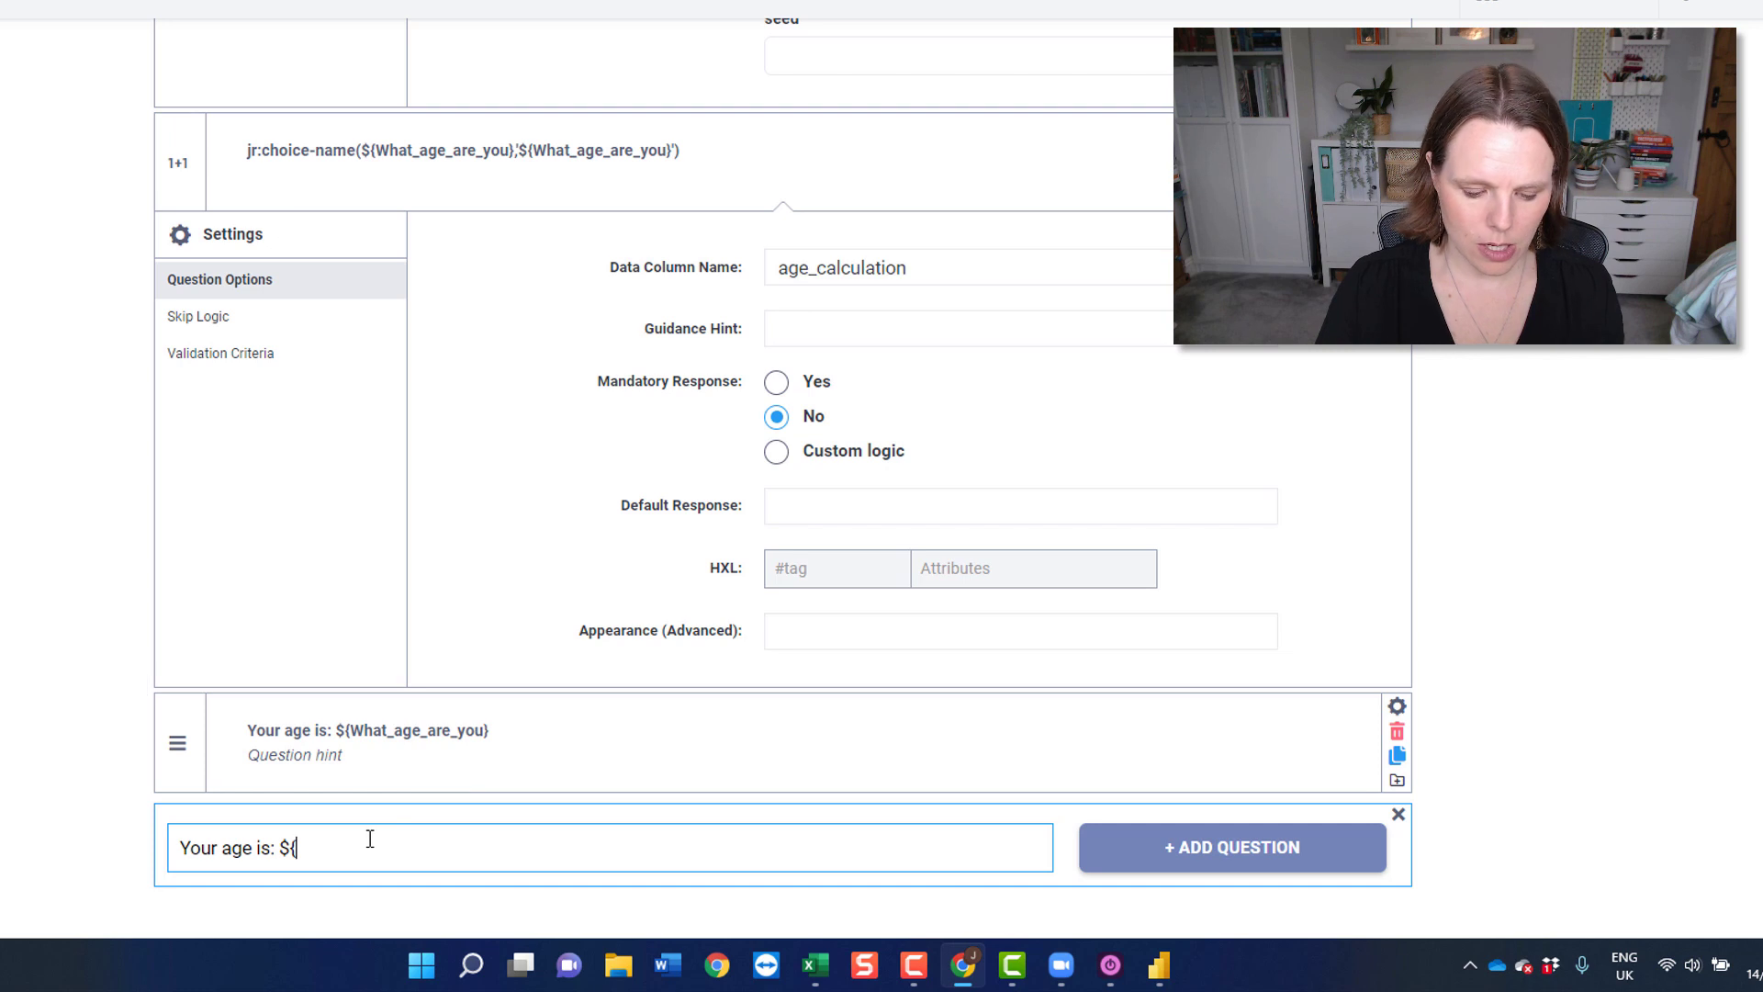
{"action": "key", "text": "ctrl+v"}
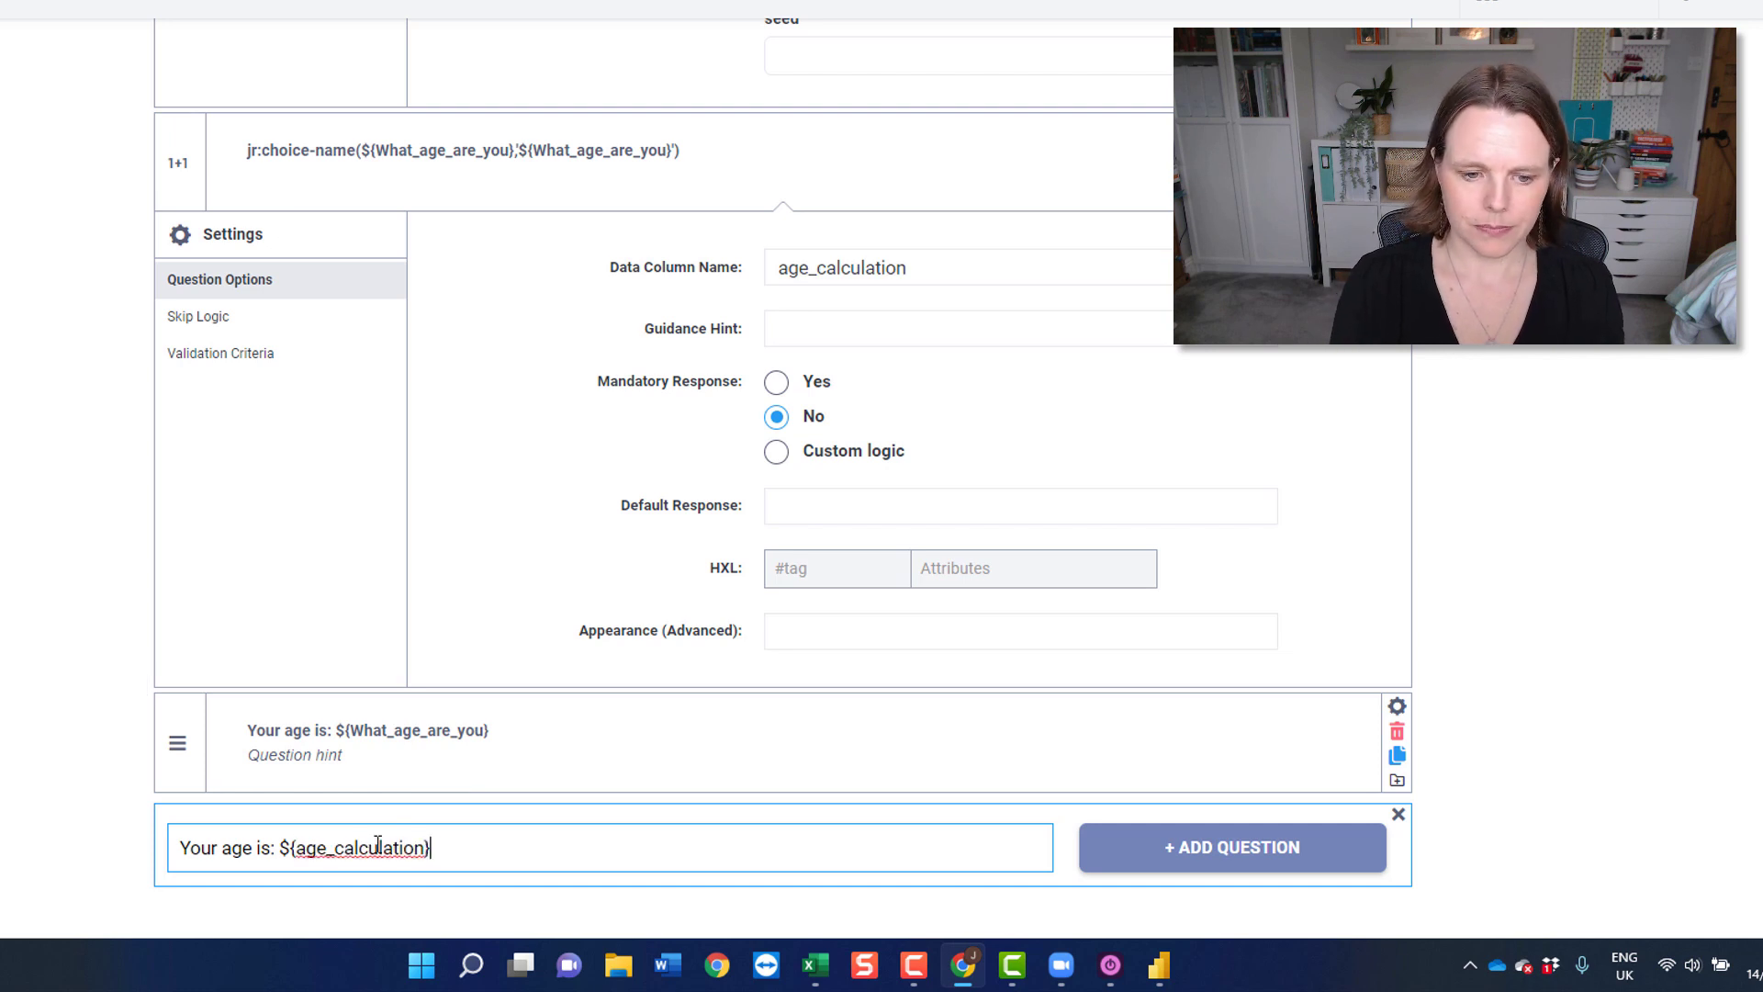
- Add the new question as a Note, and save and close the form
{"action": "left_click", "coordinate": [1299, 846]}
{"action": "scroll", "coordinate": [1425, 792], "scroll_direction": "down", "scroll_amount": 3}
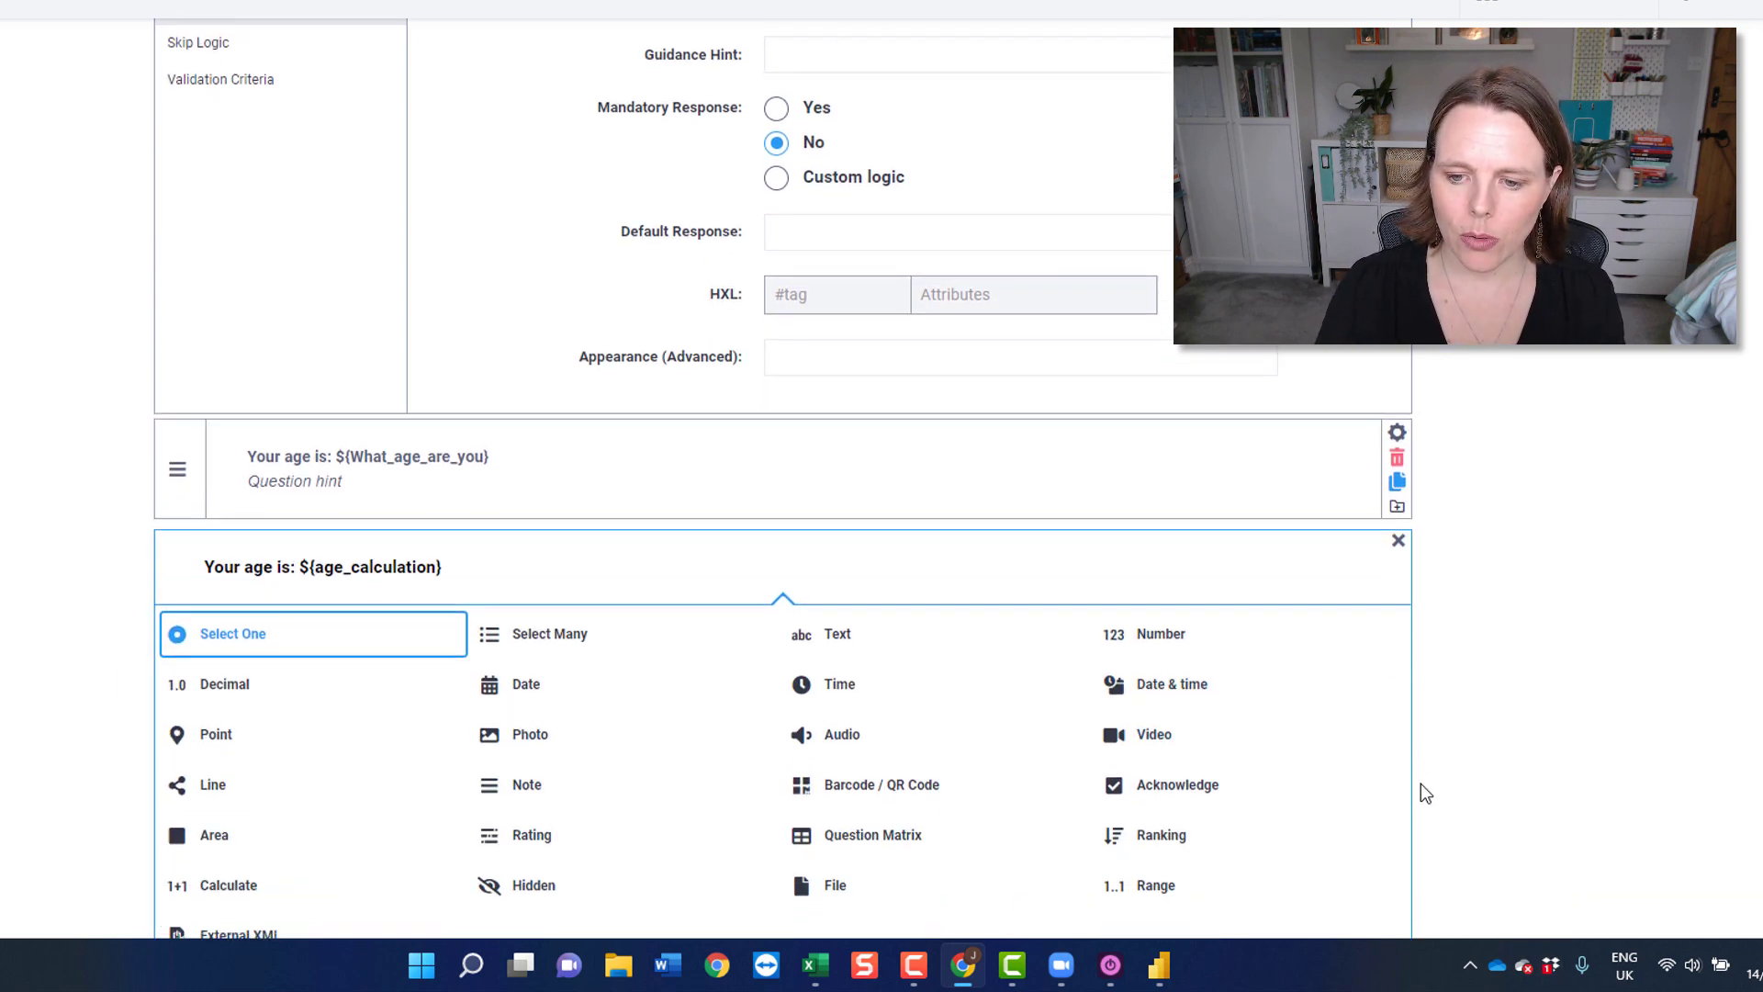
{"action": "scroll", "coordinate": [1420, 784], "scroll_direction": "down", "scroll_amount": 1}
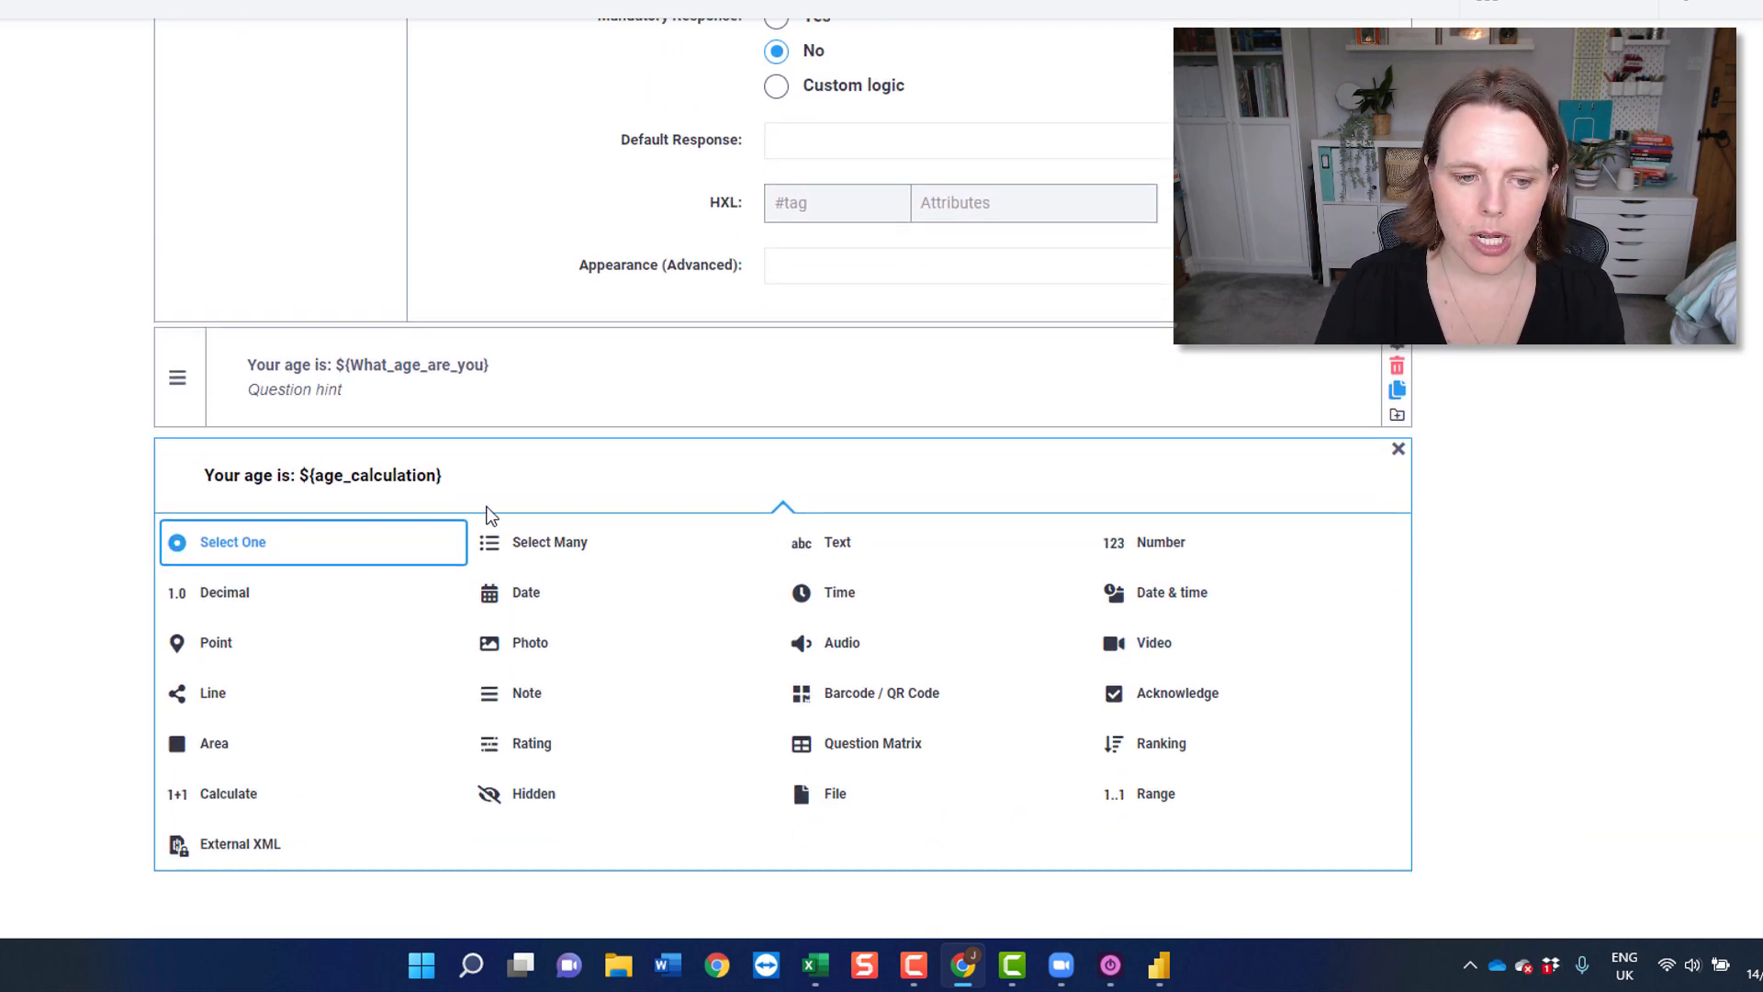
{"action": "left_click", "coordinate": [527, 694]}
{"action": "scroll", "coordinate": [1488, 712], "scroll_direction": "up", "scroll_amount": 5}
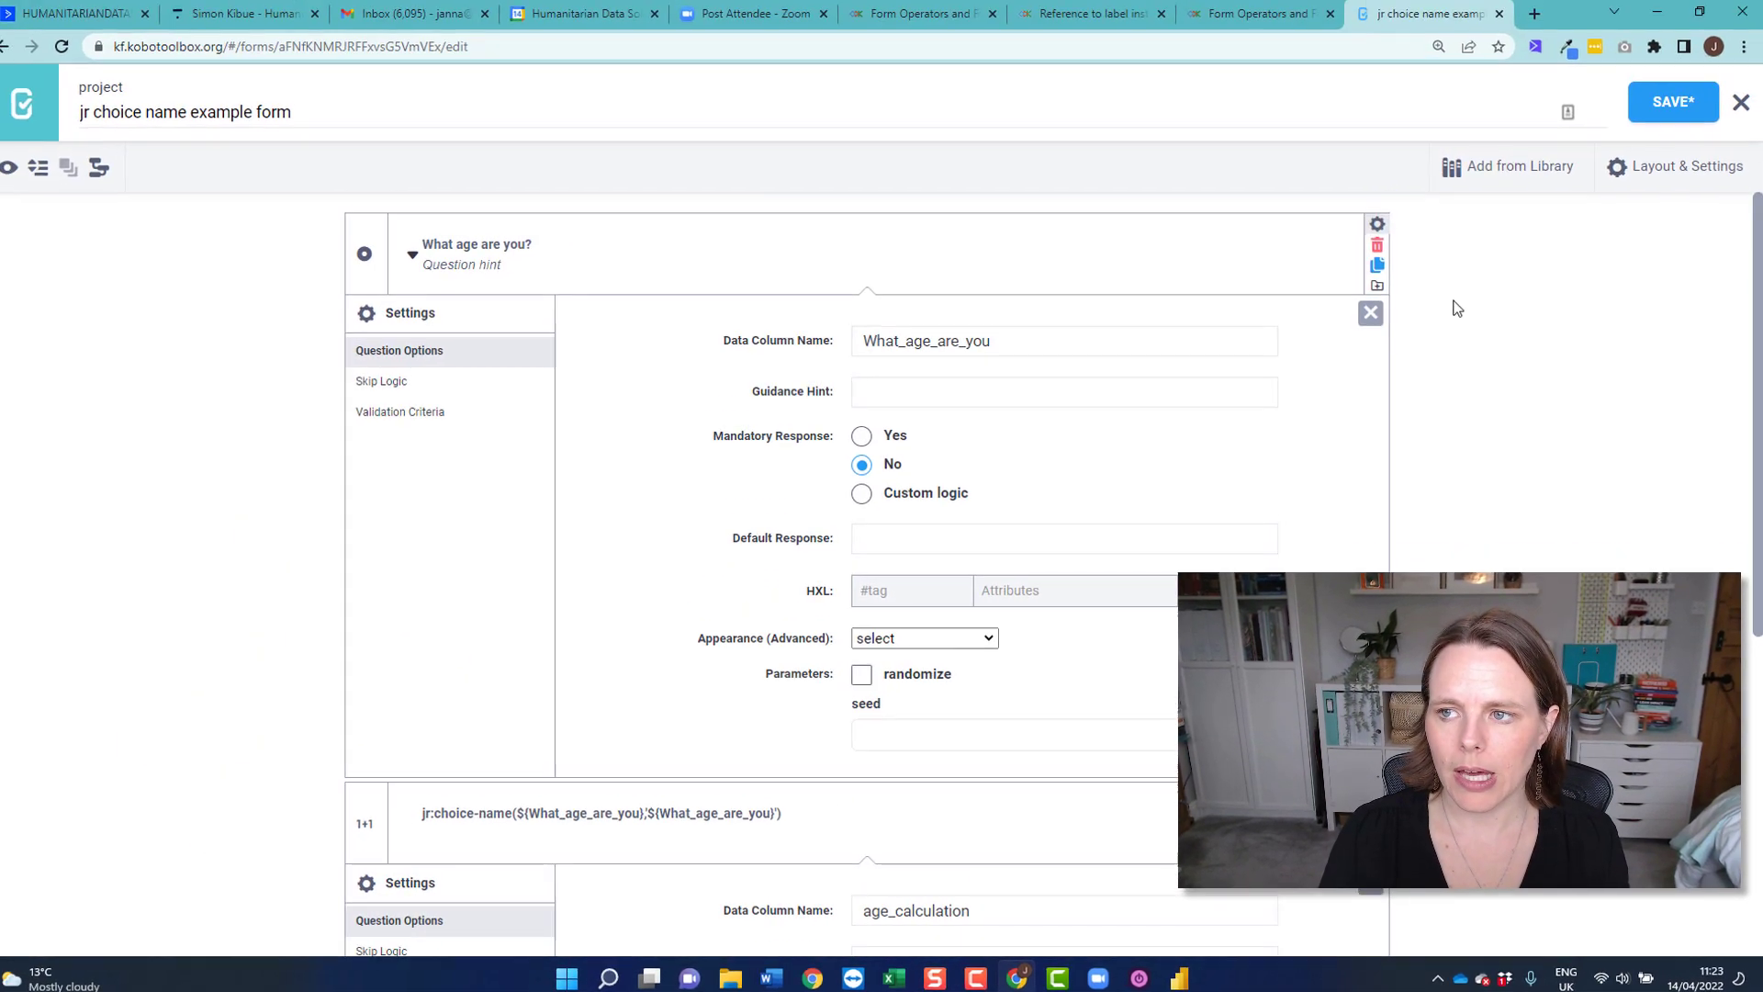
{"action": "left_click", "coordinate": [1660, 117]}
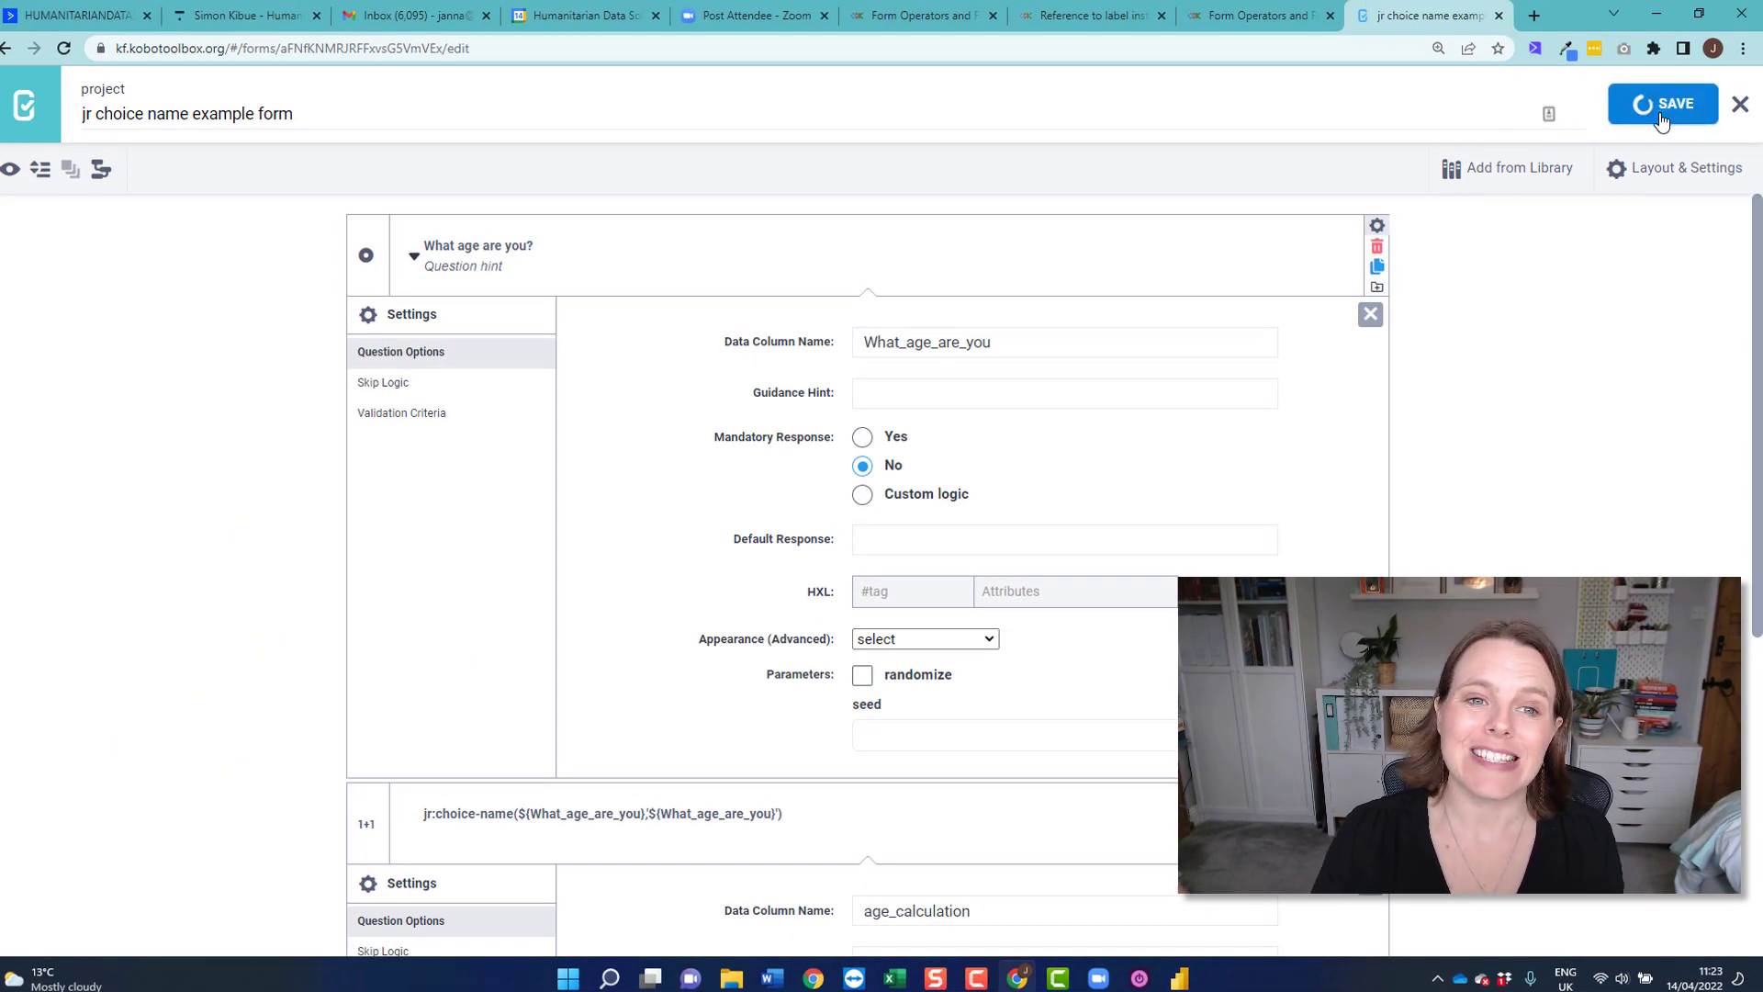
{"action": "left_click", "coordinate": [1740, 104]}
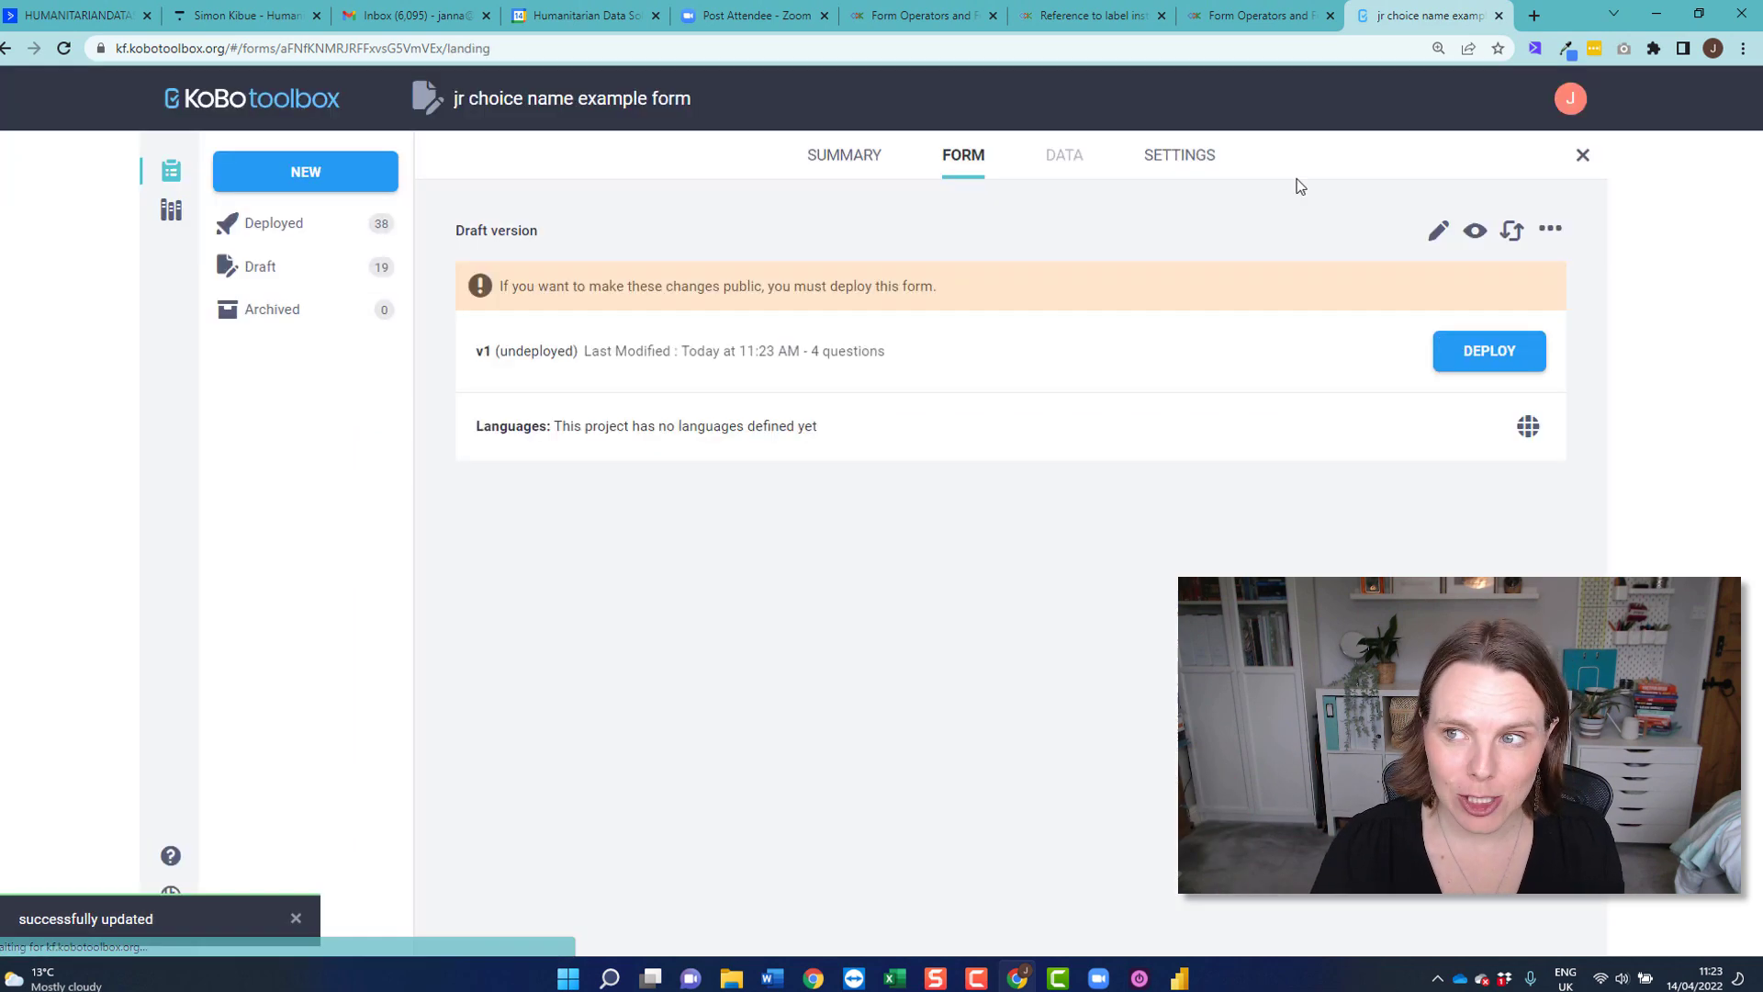
- Preview the form with the answers "Under 18 years old" and "19-35 years old" to compare the text of both notes
{"action": "left_click", "coordinate": [1476, 232]}
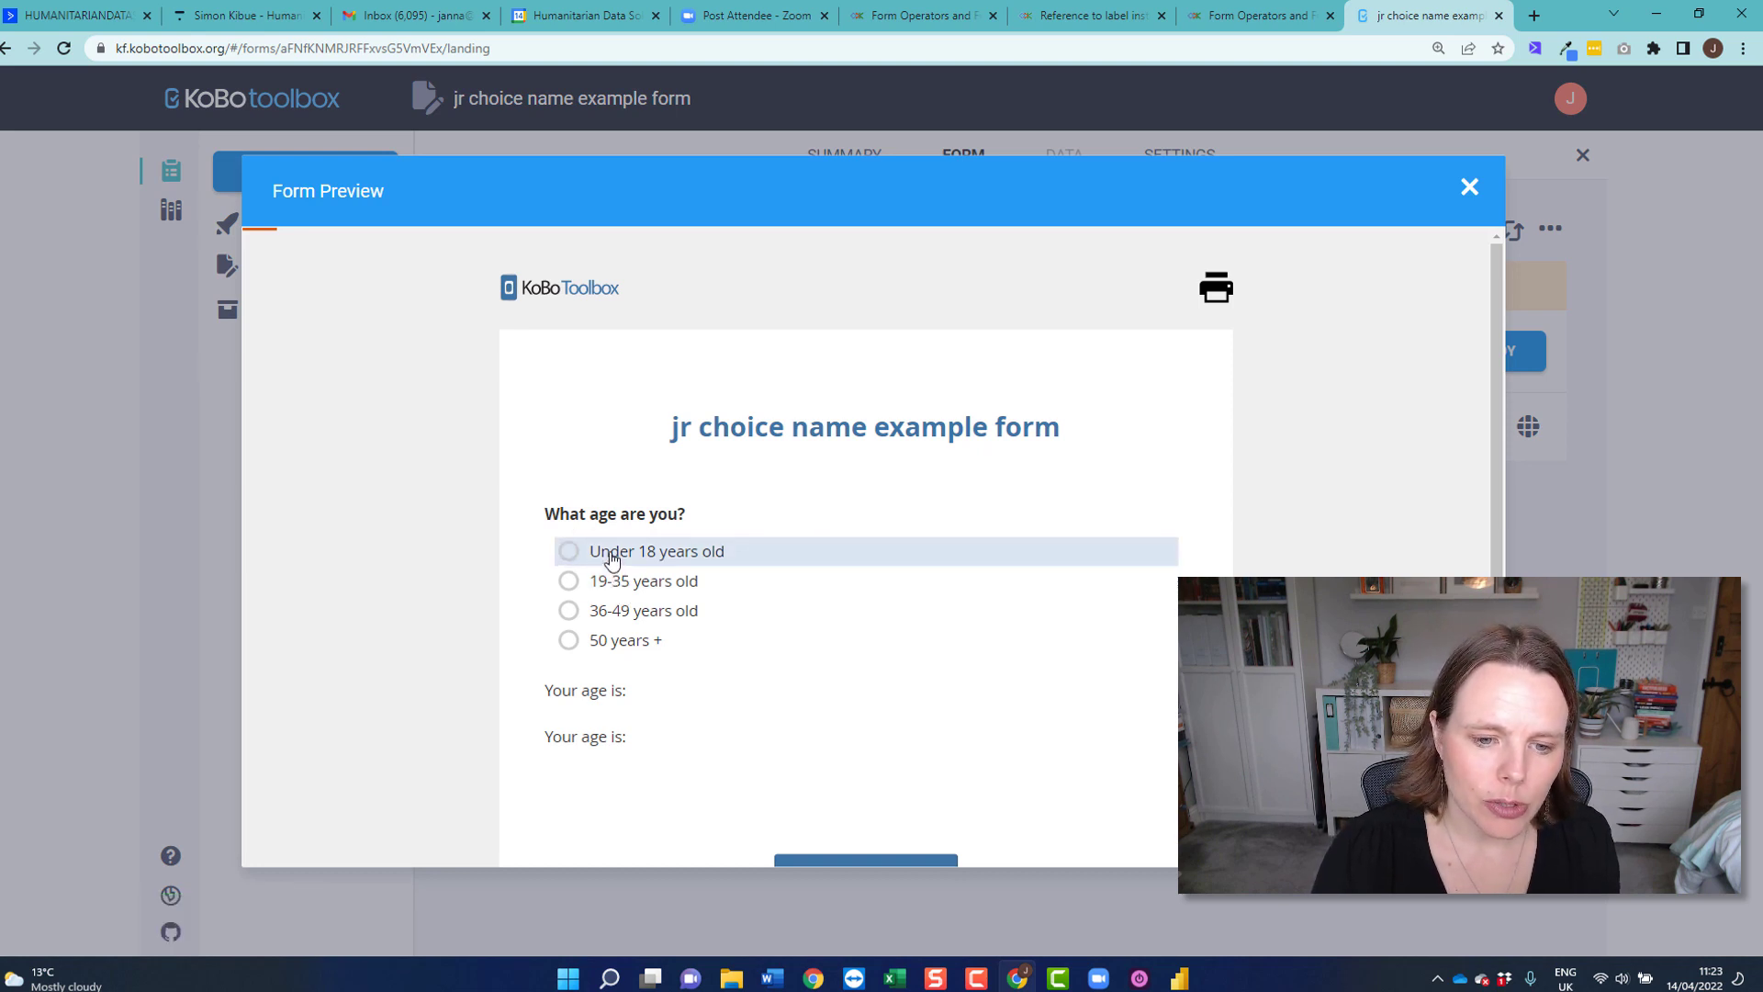
{"action": "left_click", "coordinate": [611, 555]}
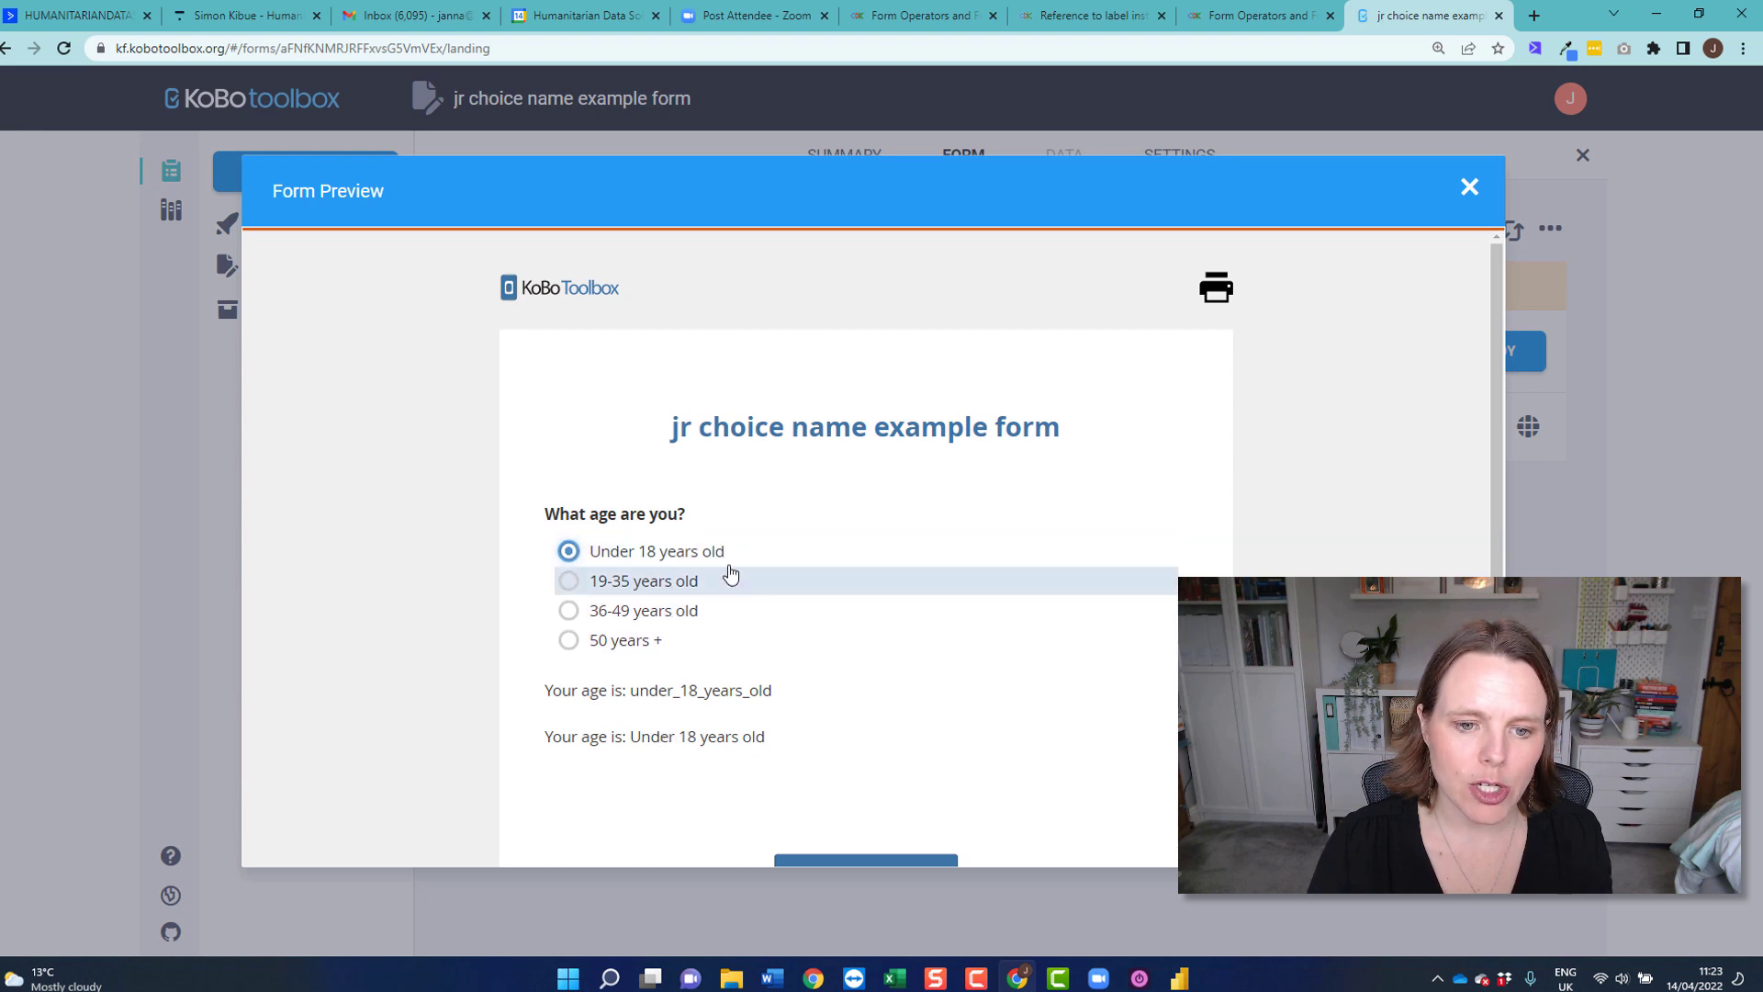
{"action": "left_click", "coordinate": [683, 578]}
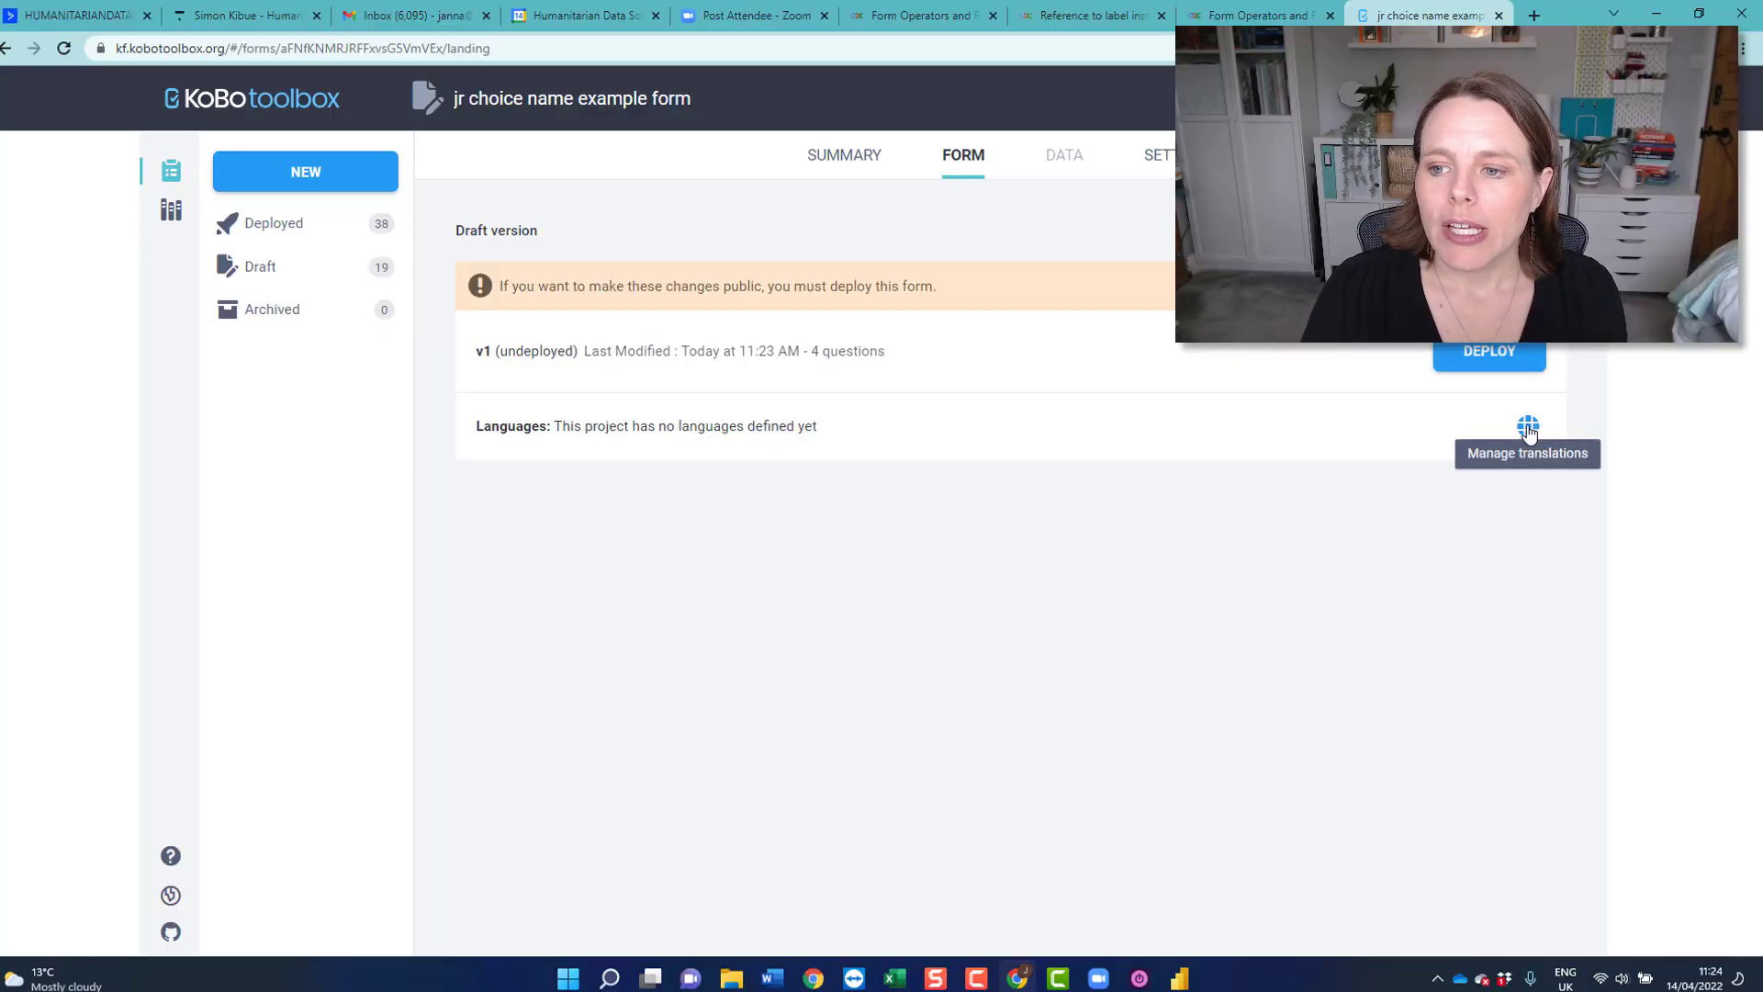
- Set the project's default language to English with the language code en
{"action": "left_click", "coordinate": [1527, 427]}
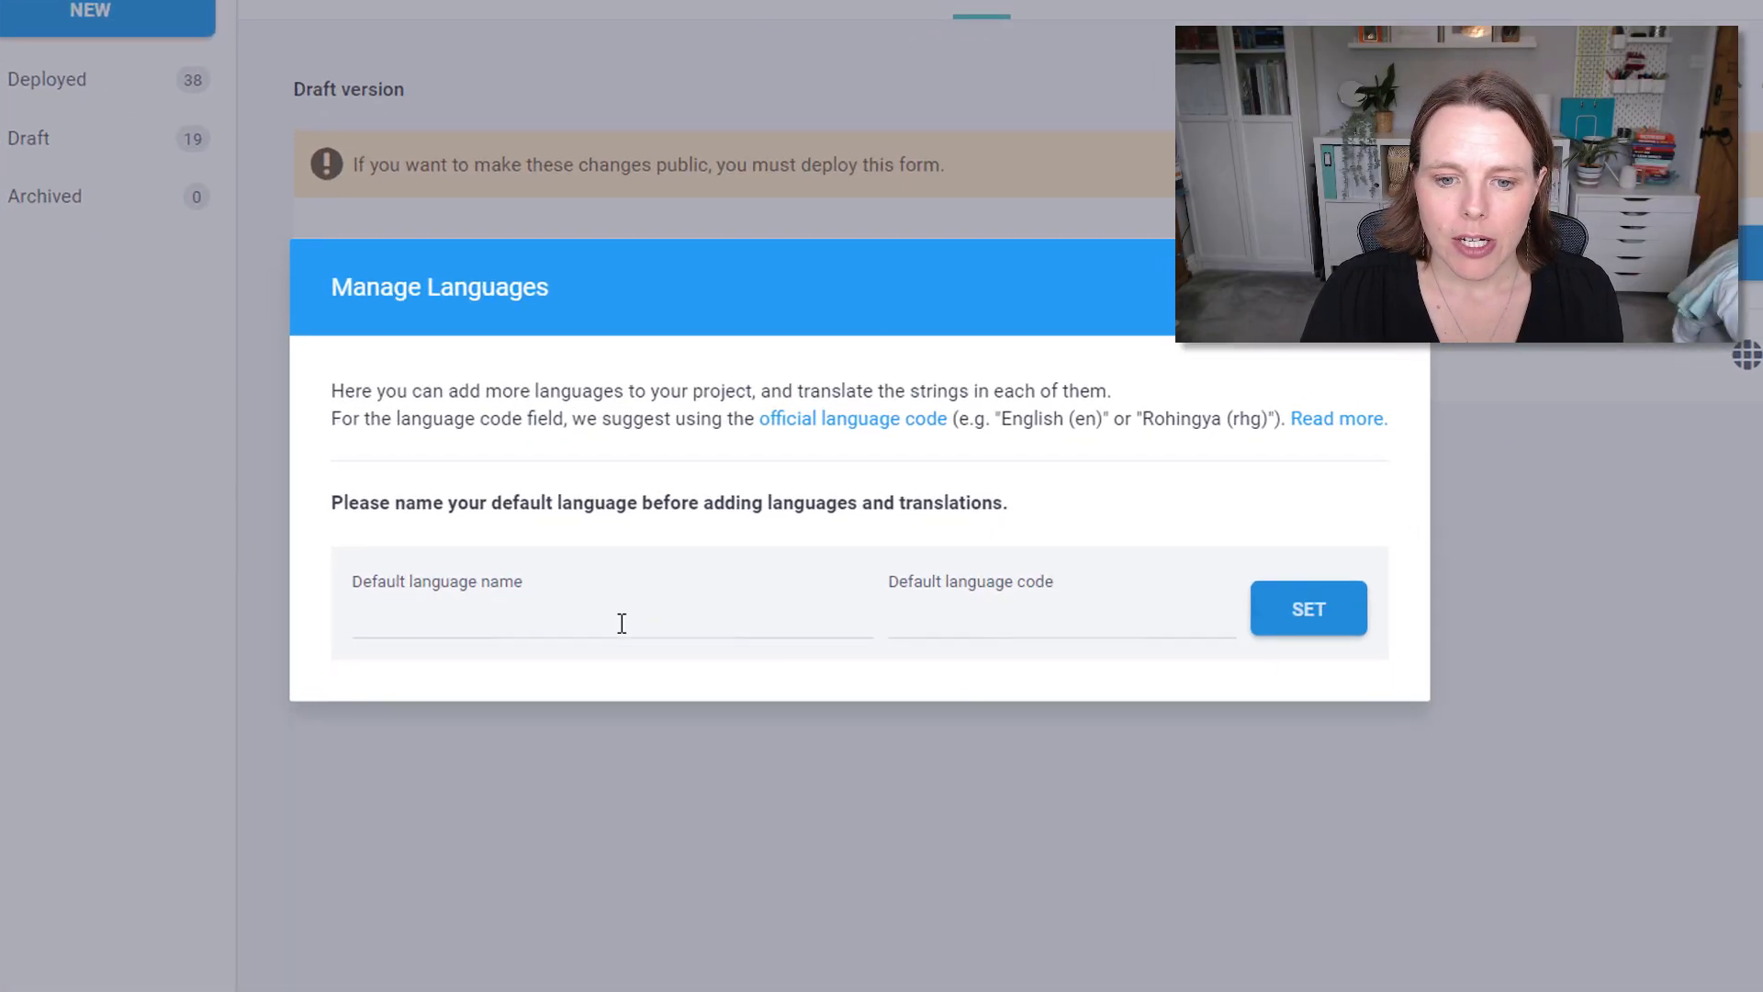
{"action": "left_click", "coordinate": [693, 623]}
{"action": "type", "text": "English"}
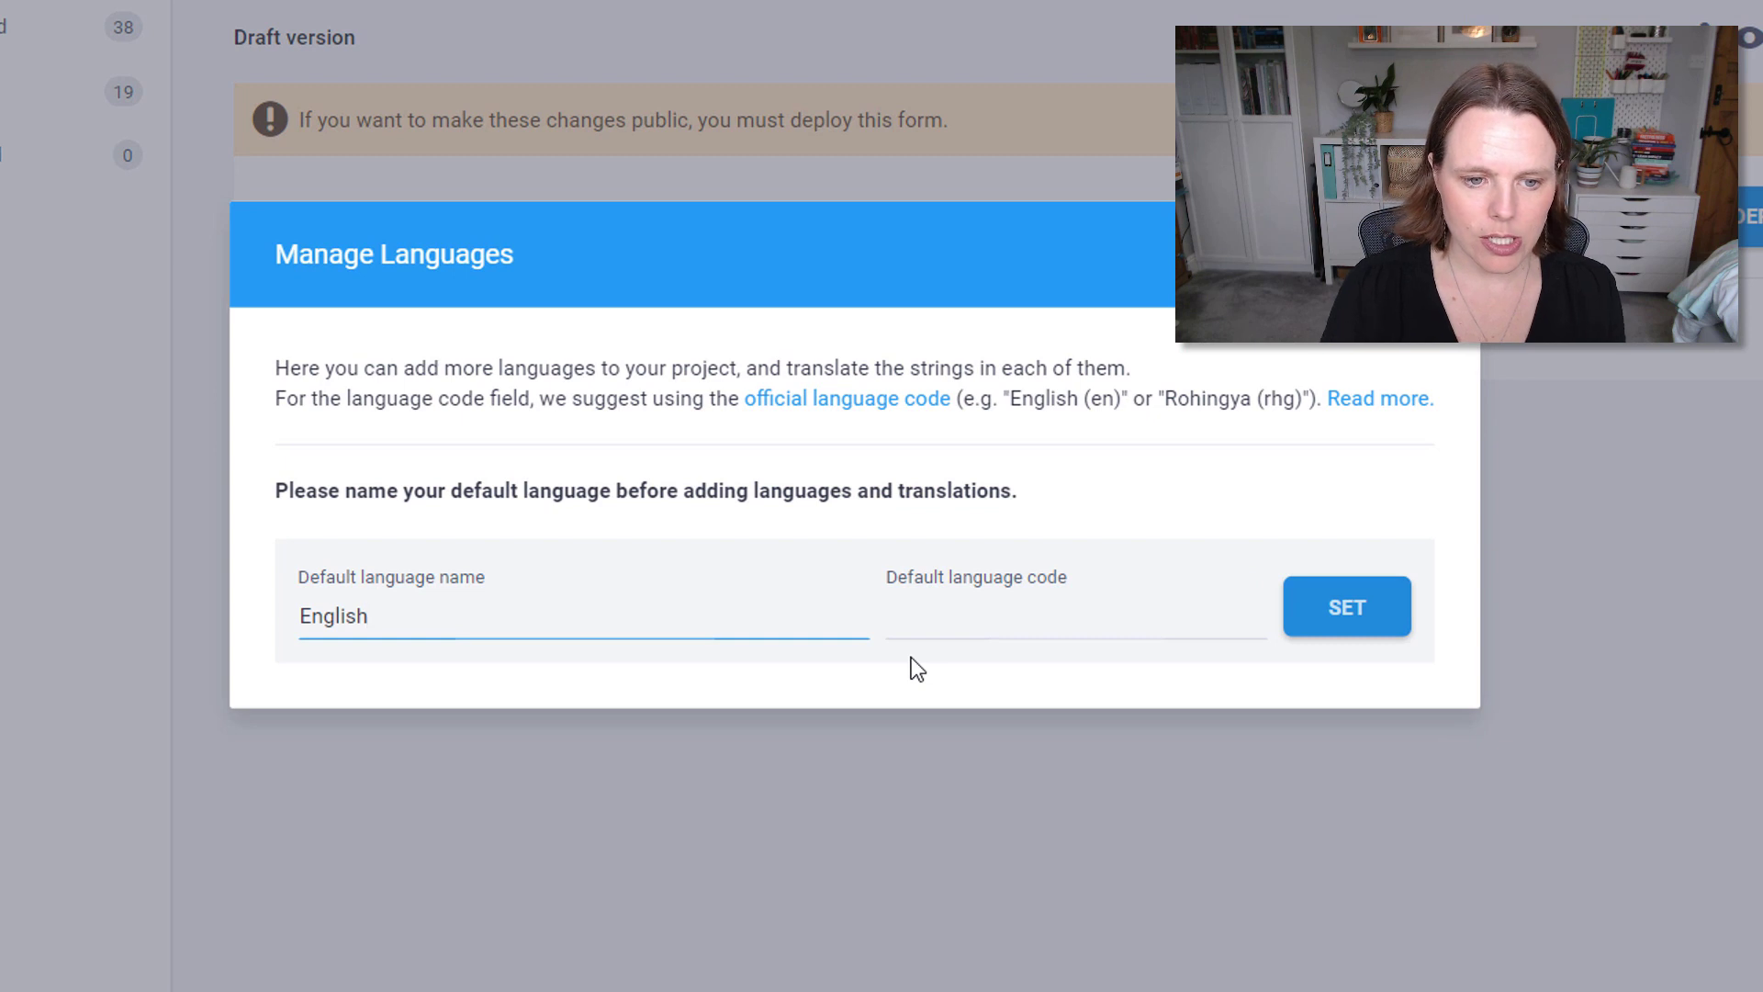
{"action": "left_click", "coordinate": [998, 617]}
{"action": "type", "text": "en"}
{"action": "key", "text": "BackSpace"}
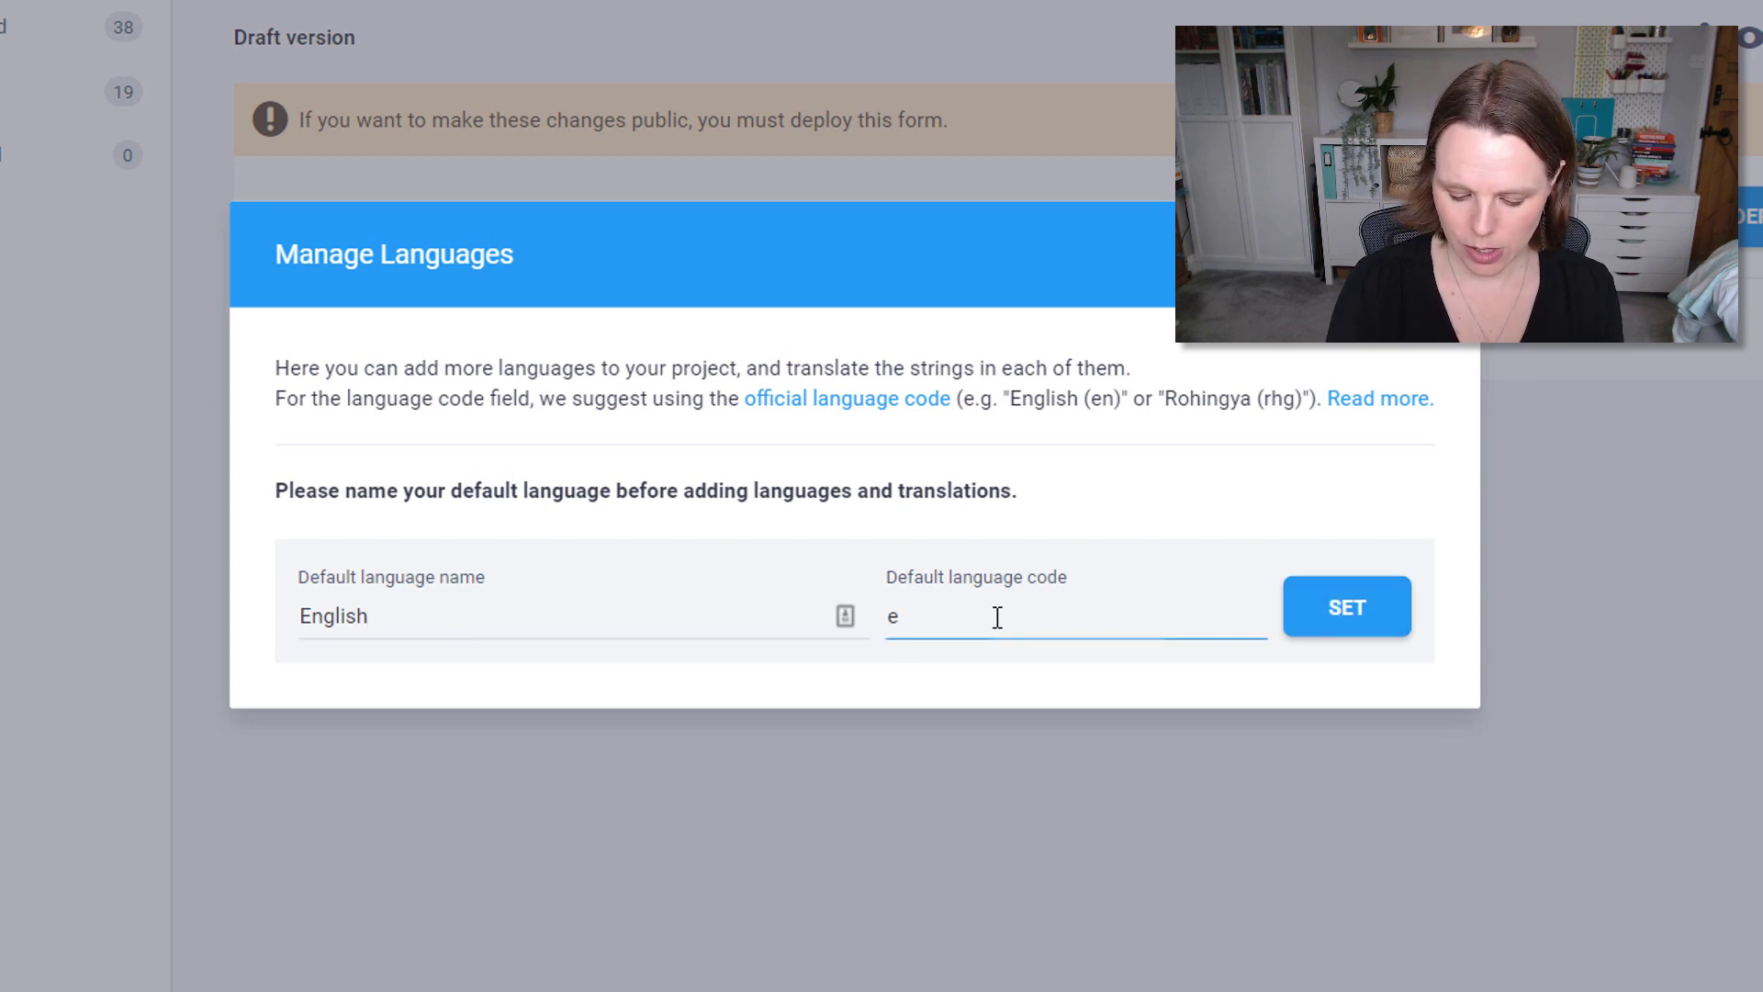
{"action": "type", "text": "n"}
{"action": "left_click", "coordinate": [1375, 610]}
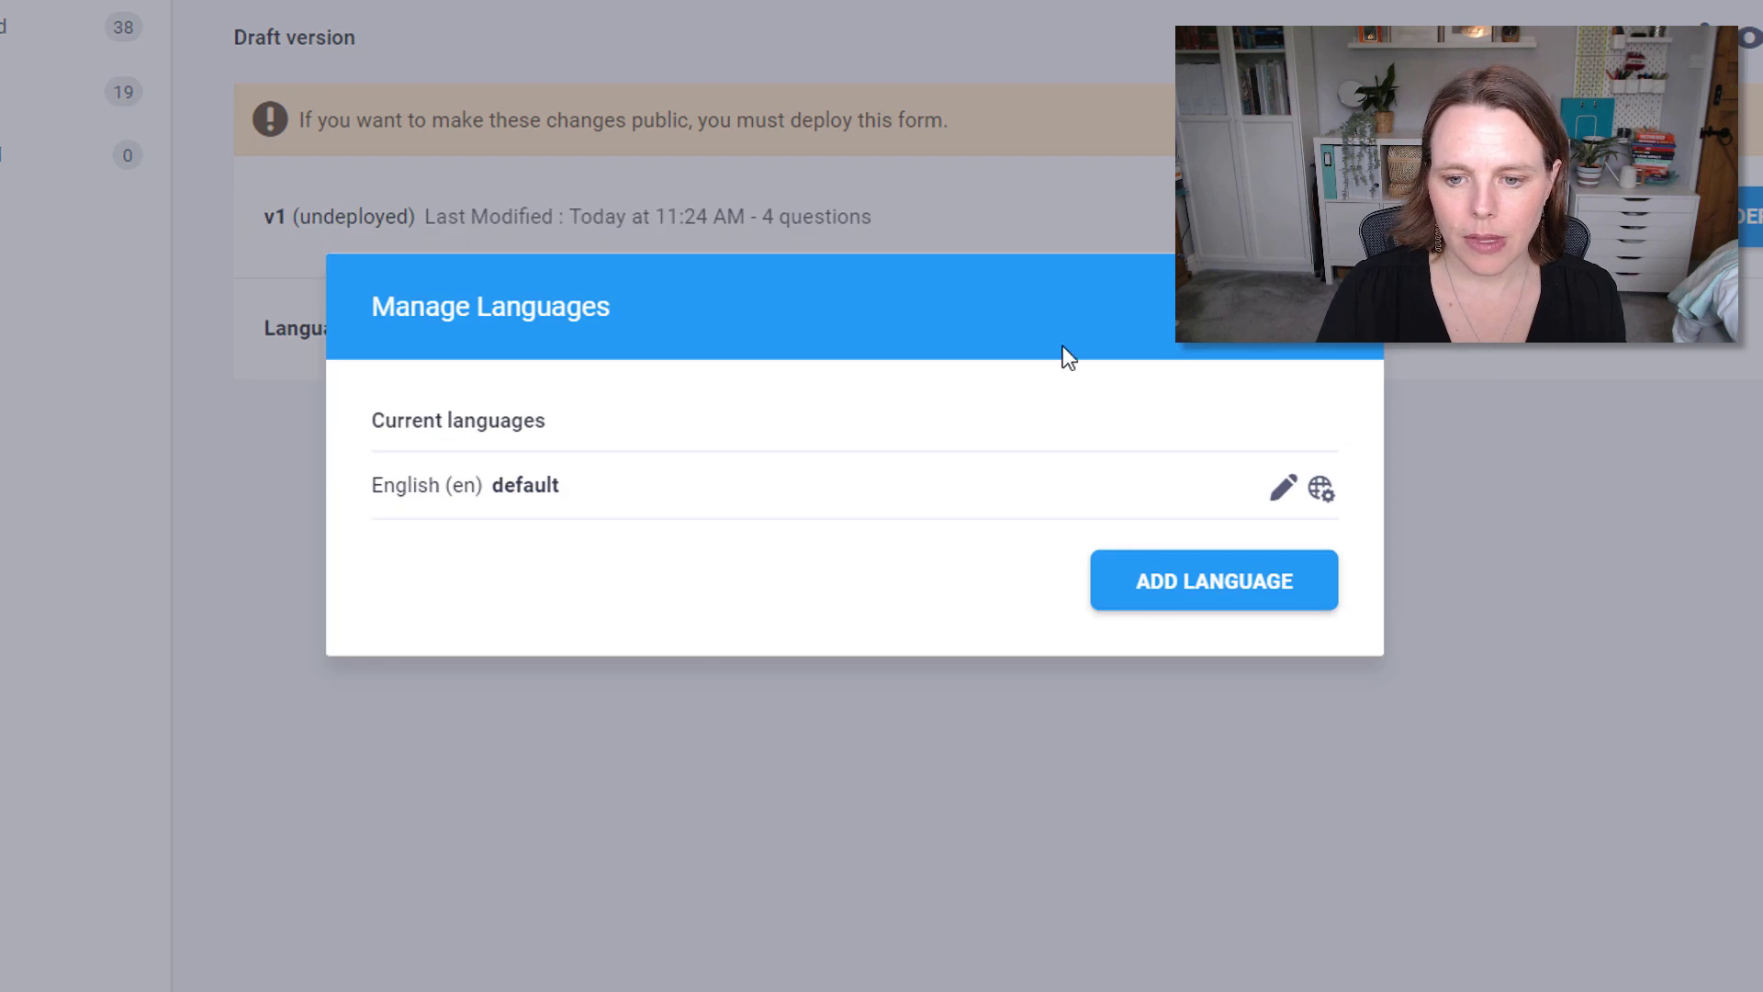
- Add French as a new form language with the language code fr
{"action": "left_click", "coordinate": [1244, 592]}
{"action": "left_click", "coordinate": [589, 628]}
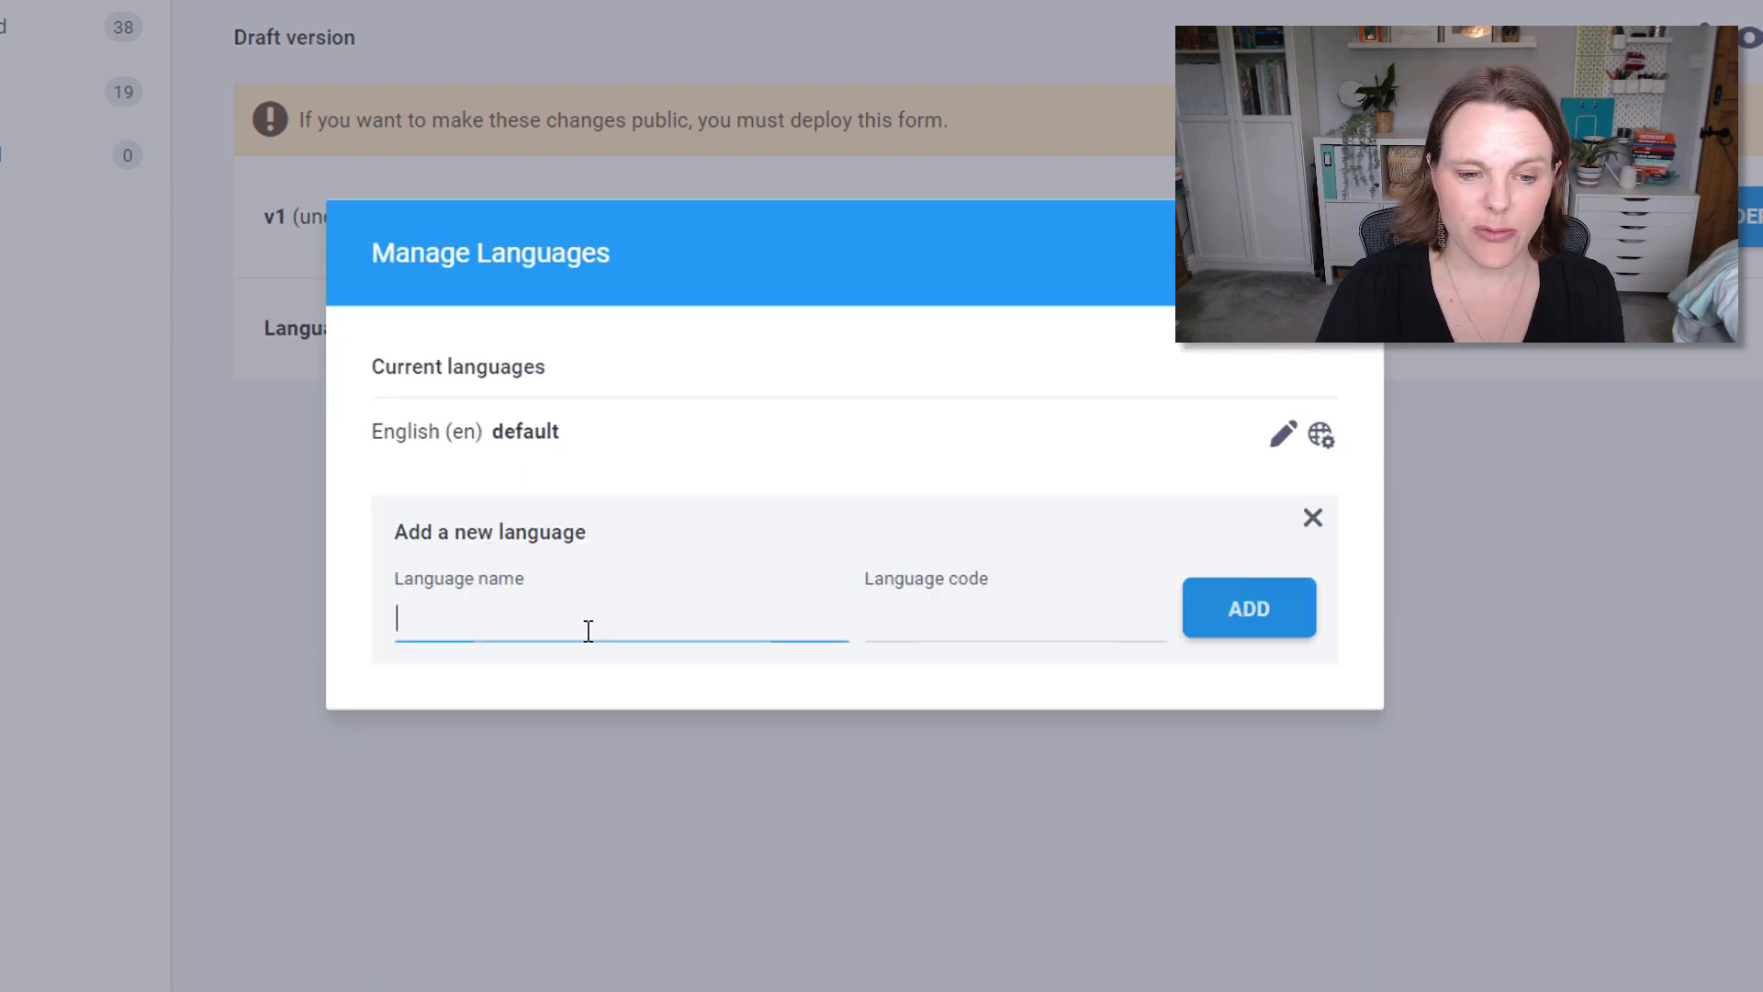
{"action": "type", "text": "French"}
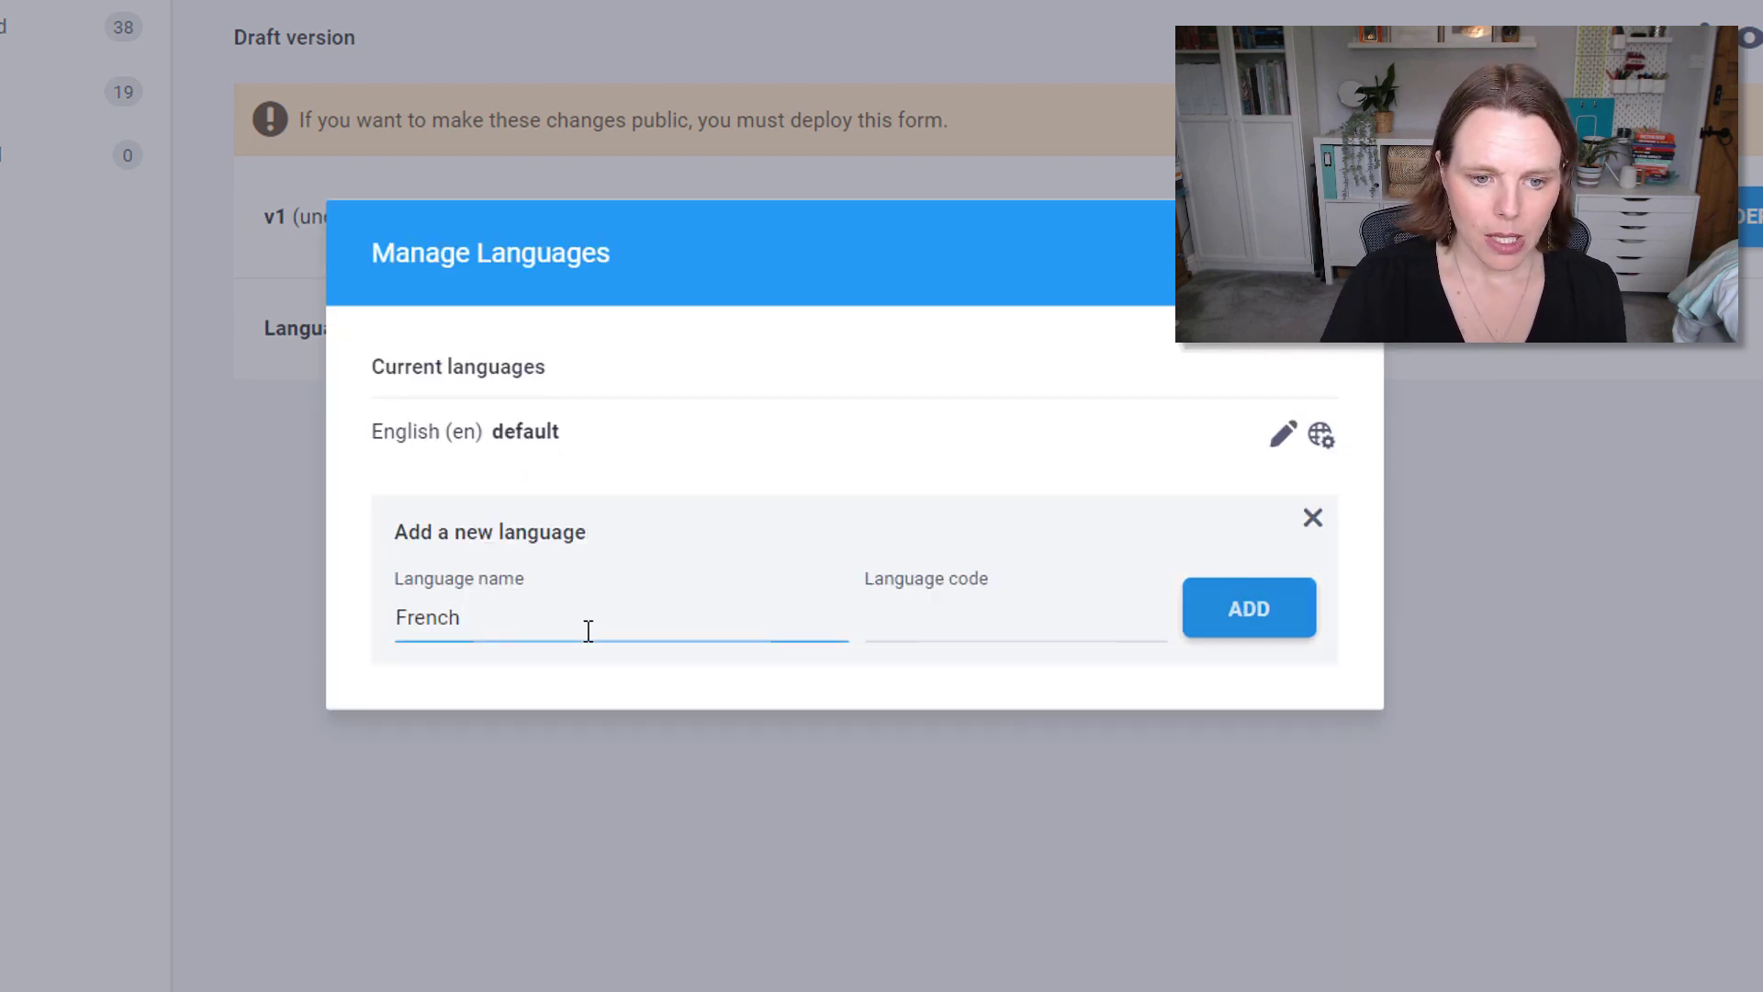
{"action": "left_click", "coordinate": [987, 634]}
{"action": "type", "text": "fr"}
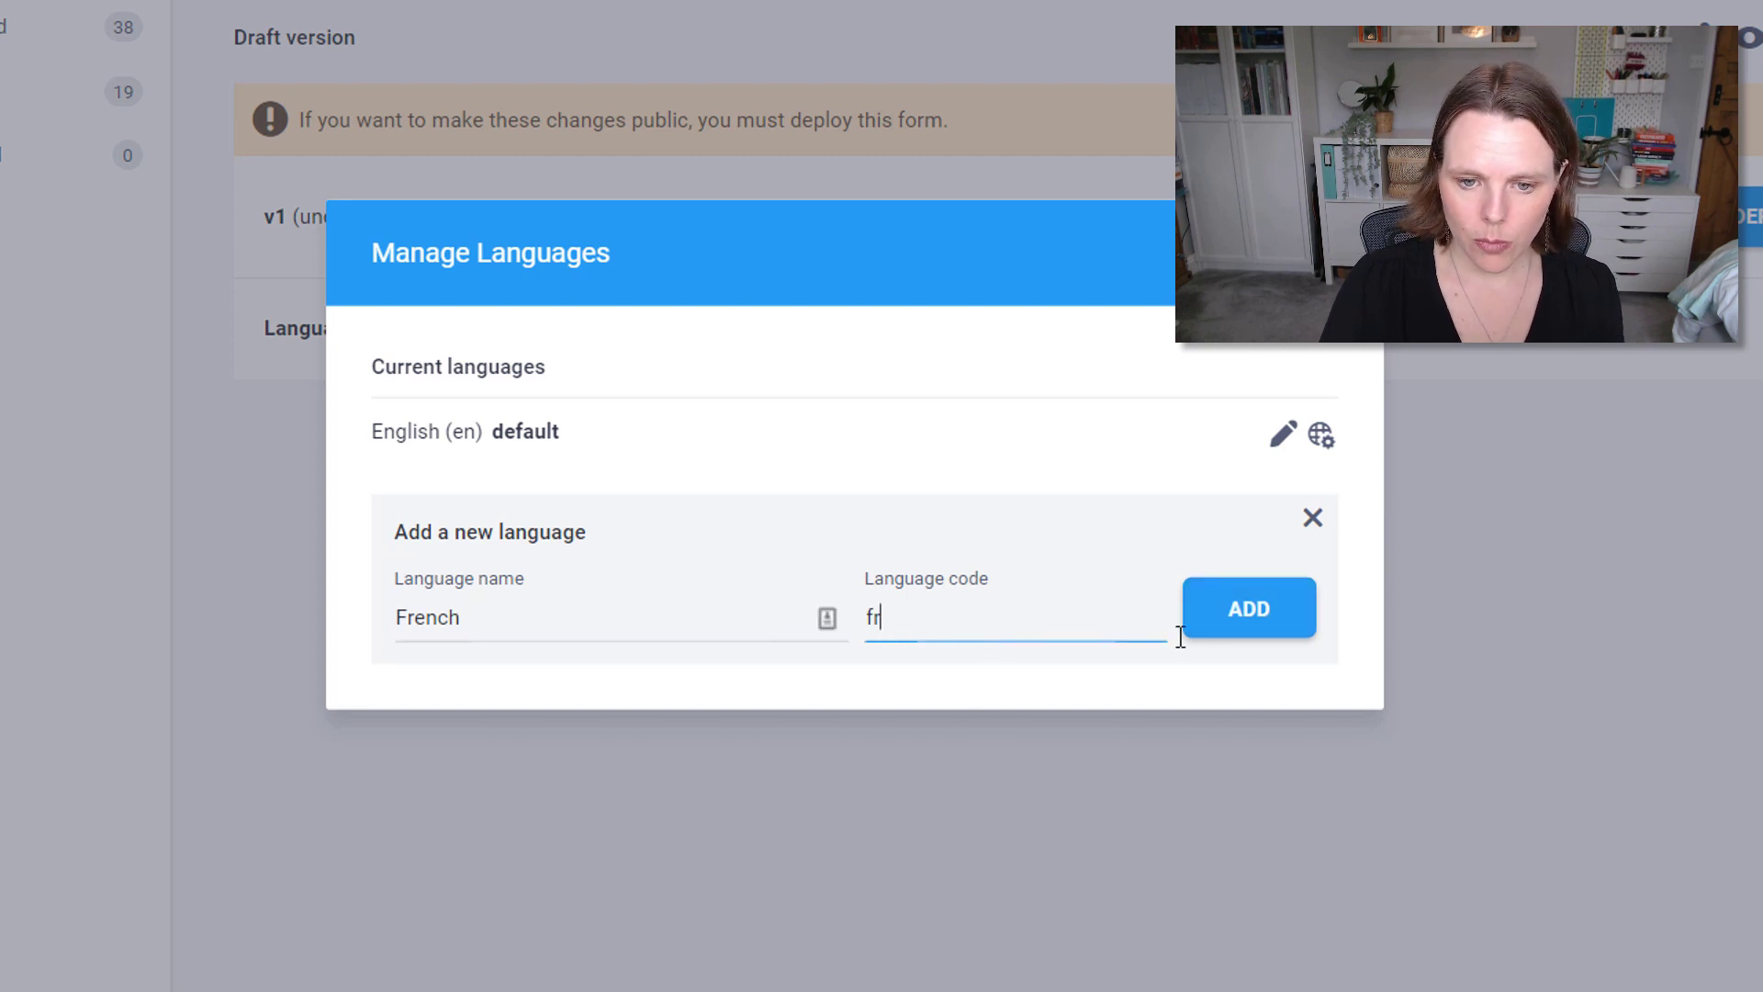
{"action": "left_click", "coordinate": [1275, 610]}
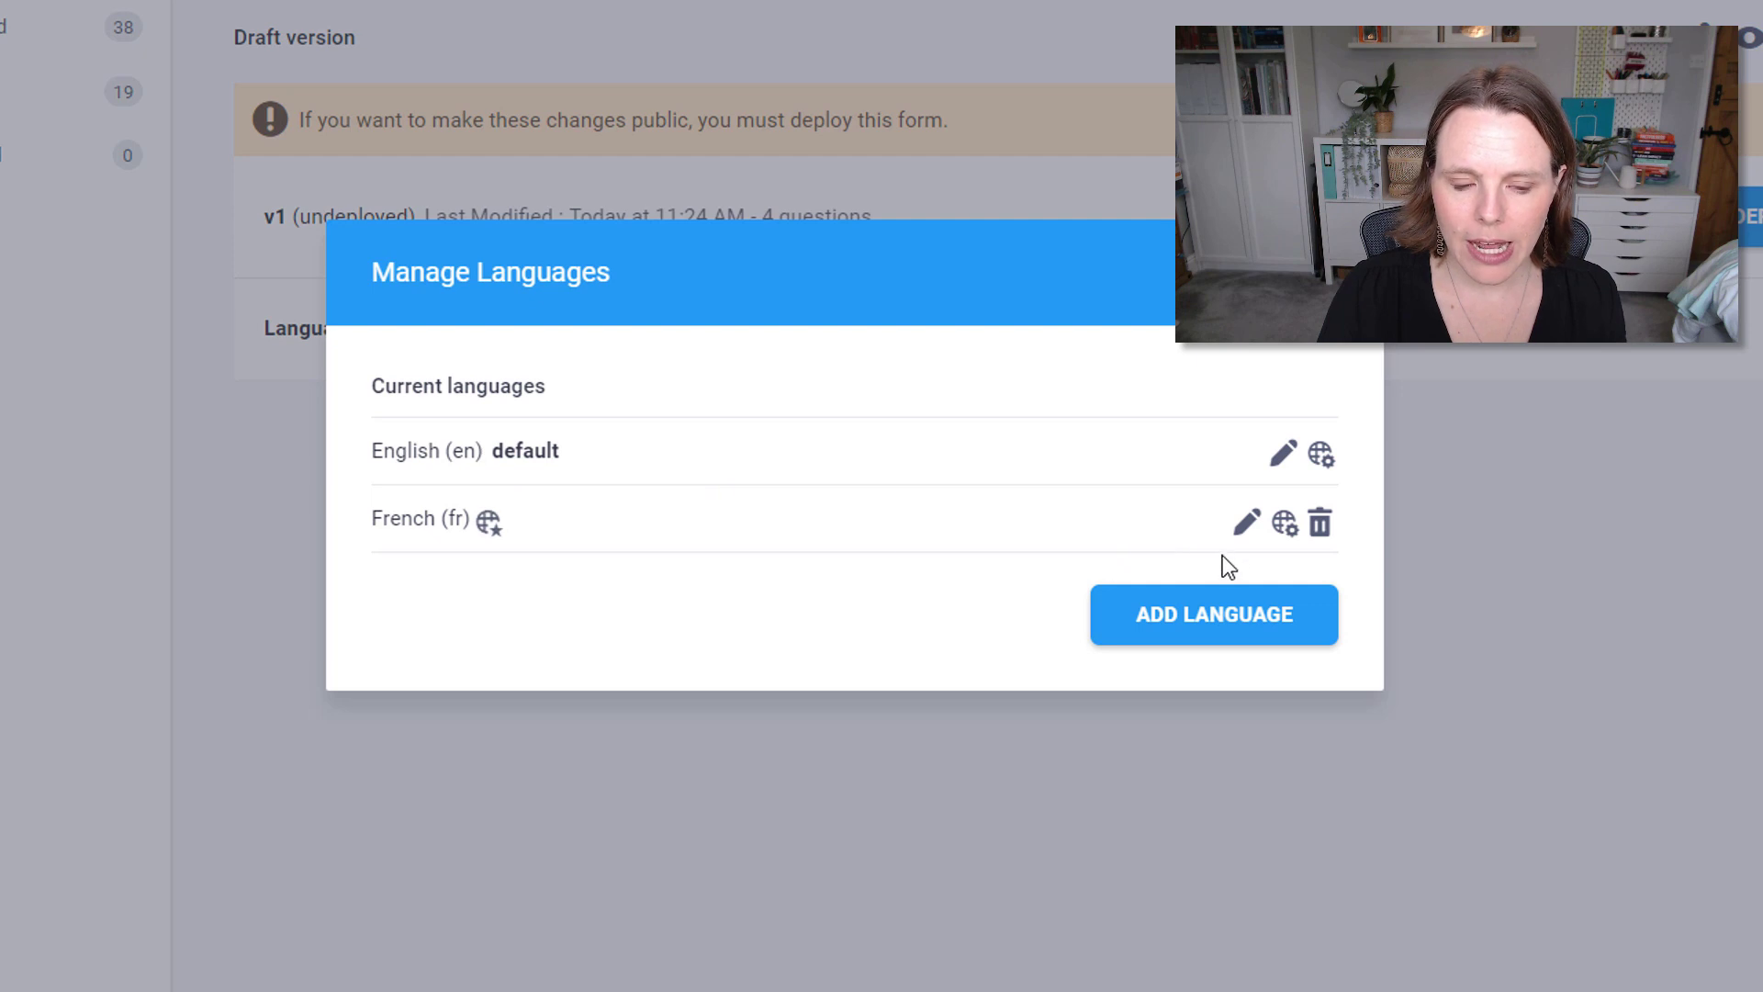
- Open the French translations table and enter "Quel age as-tu?" as the translation of "What age are you?"
{"action": "left_click", "coordinate": [1246, 522]}
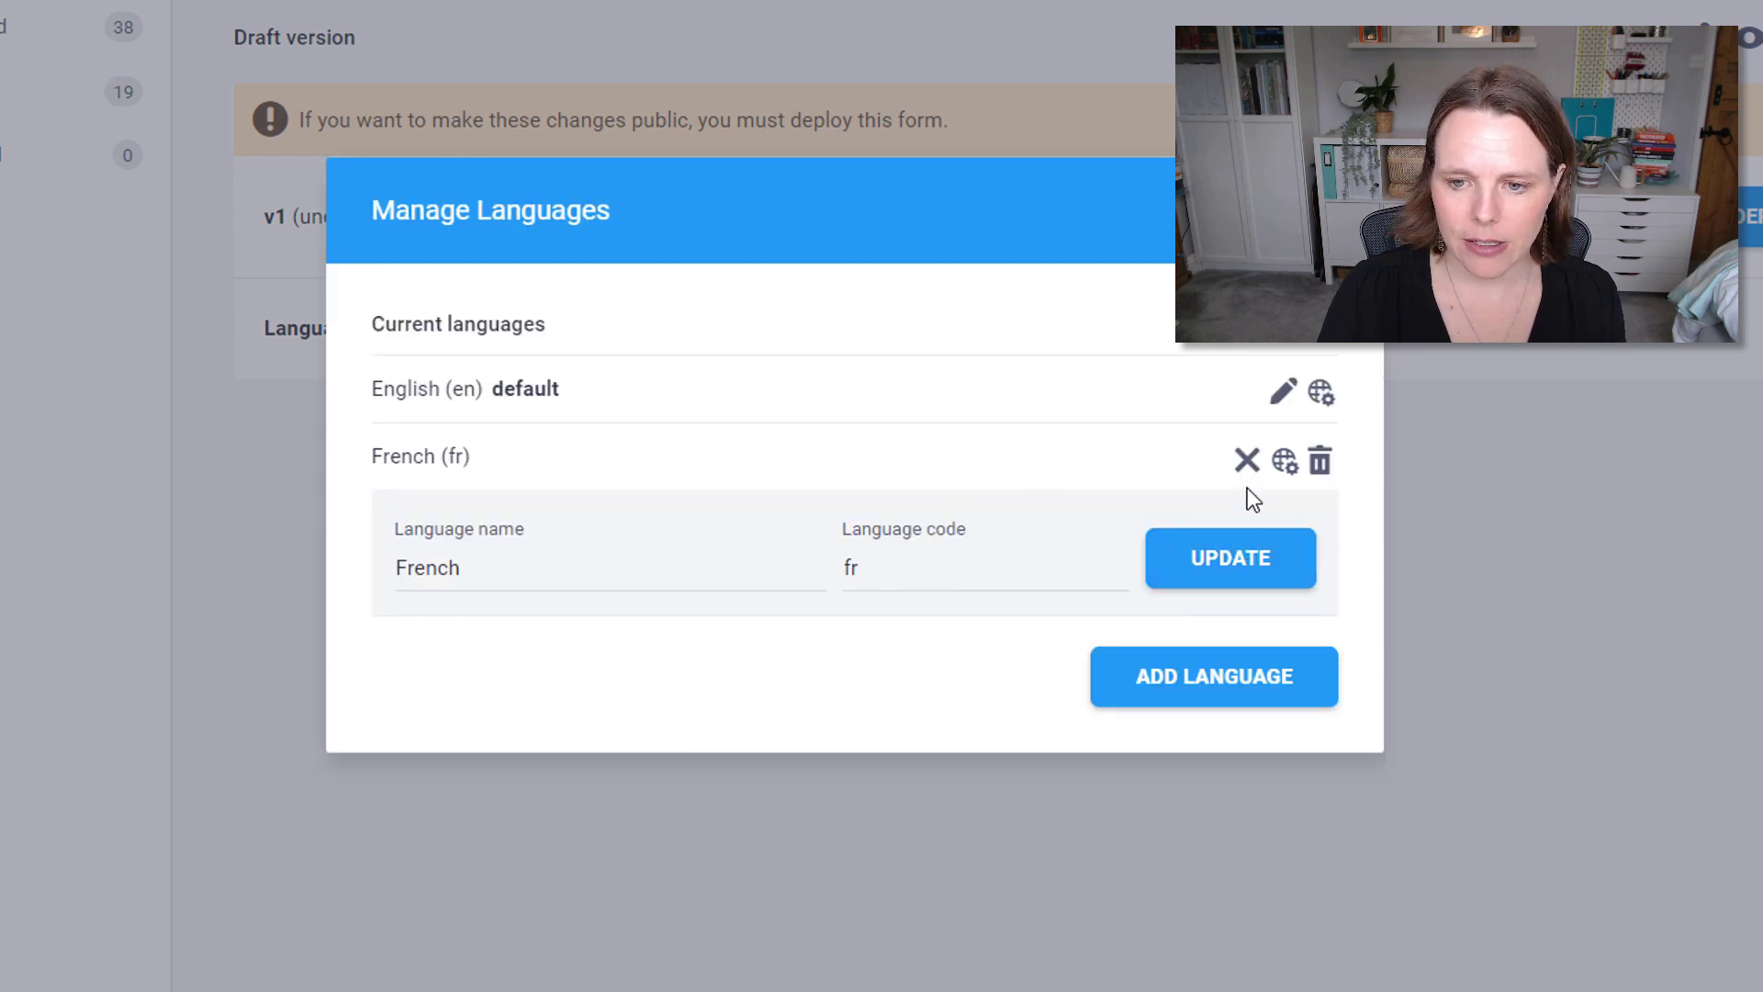
{"action": "left_click", "coordinate": [1245, 459]}
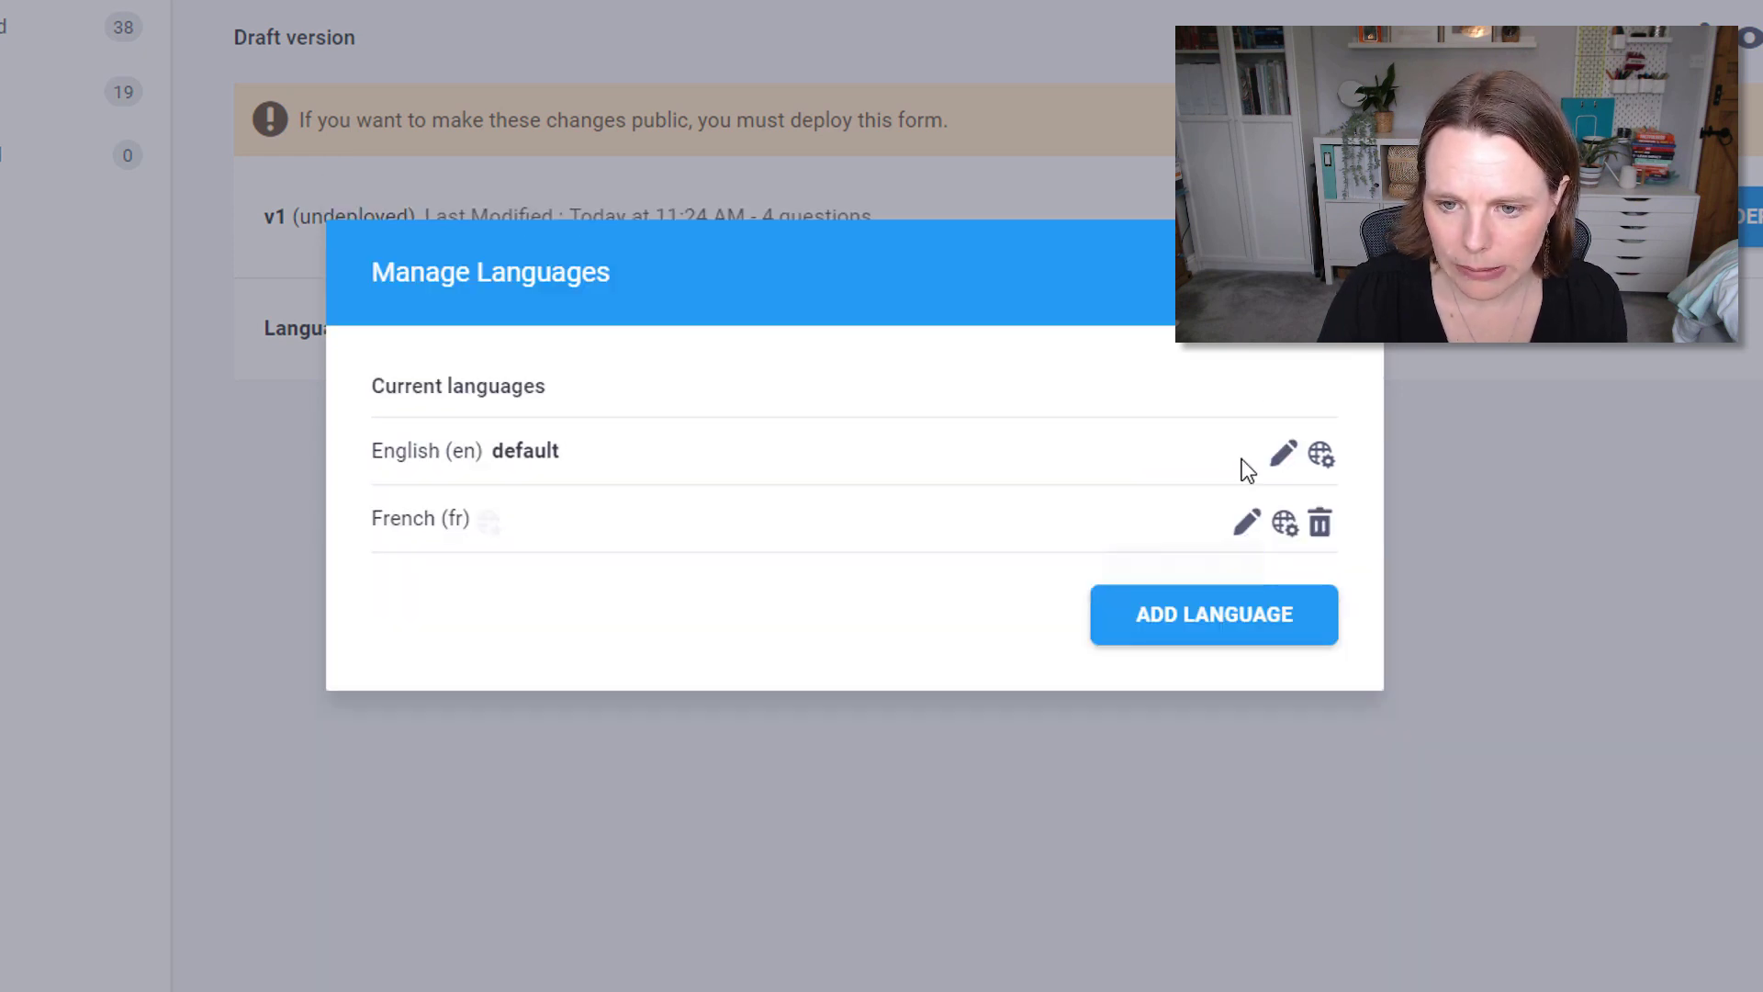
{"action": "left_click", "coordinate": [1284, 526]}
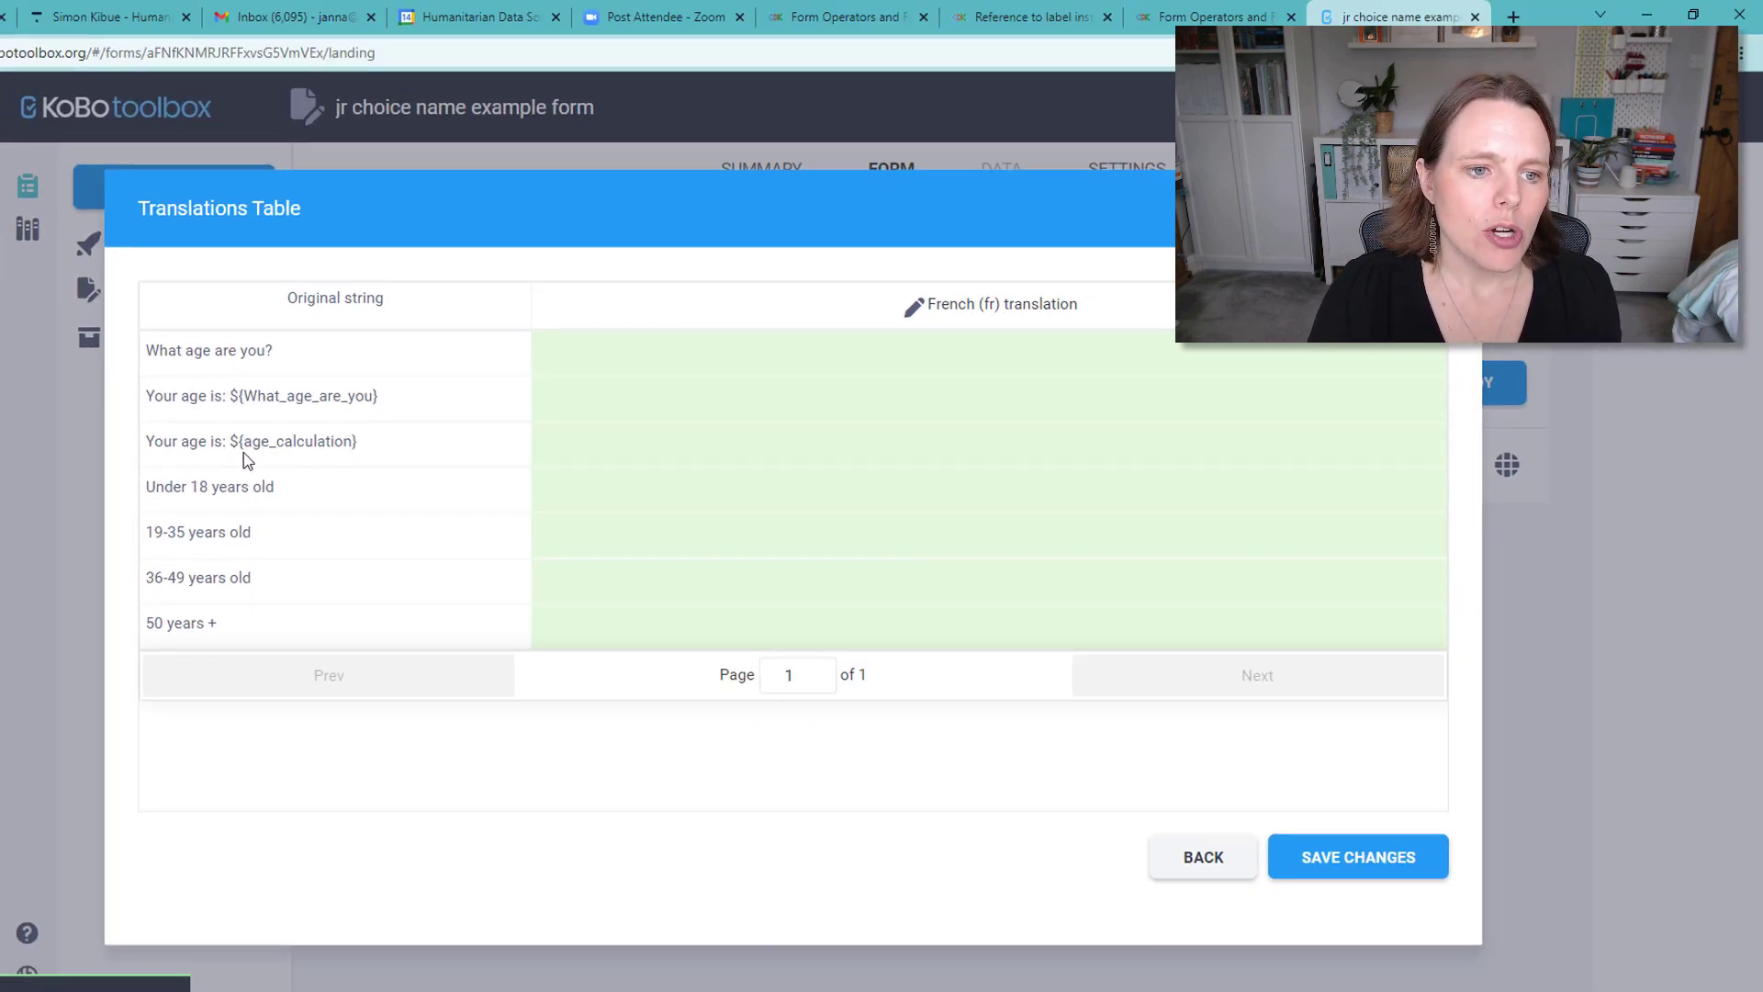
{"action": "left_click_drag", "start_coordinate": [275, 351], "coordinate": [152, 354]}
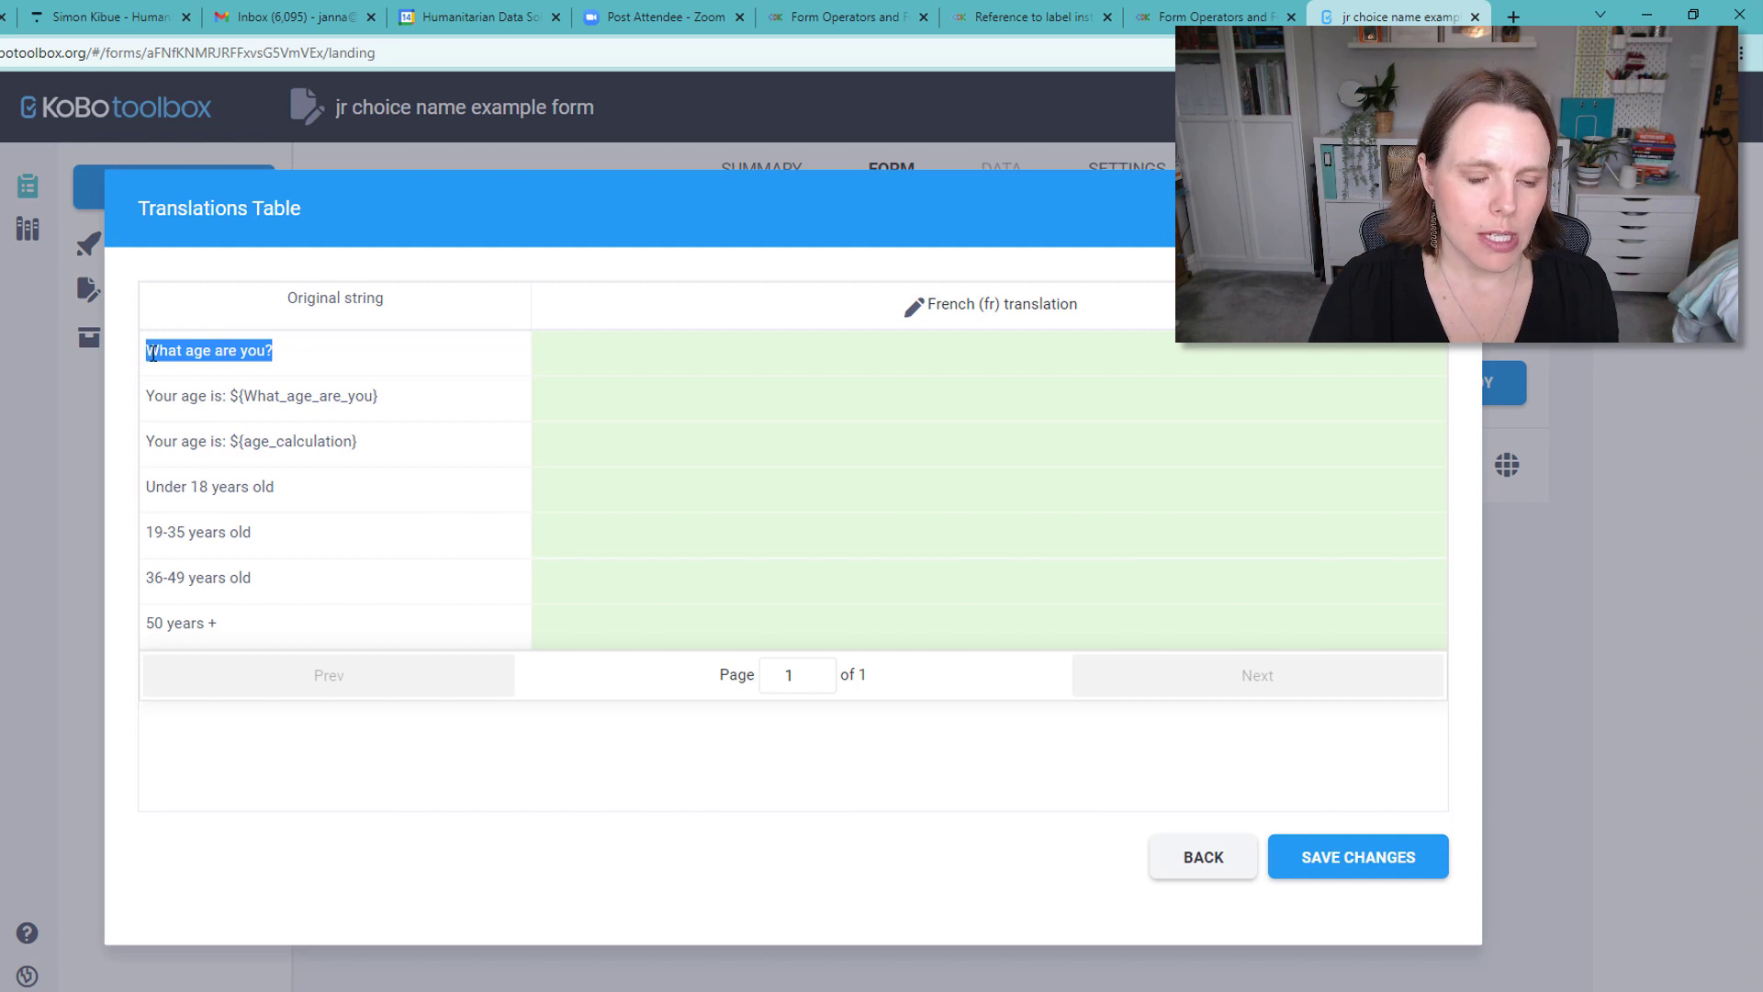
{"action": "left_click", "coordinate": [835, 377]}
{"action": "left_click", "coordinate": [829, 362]}
{"action": "type", "text": "Q"}
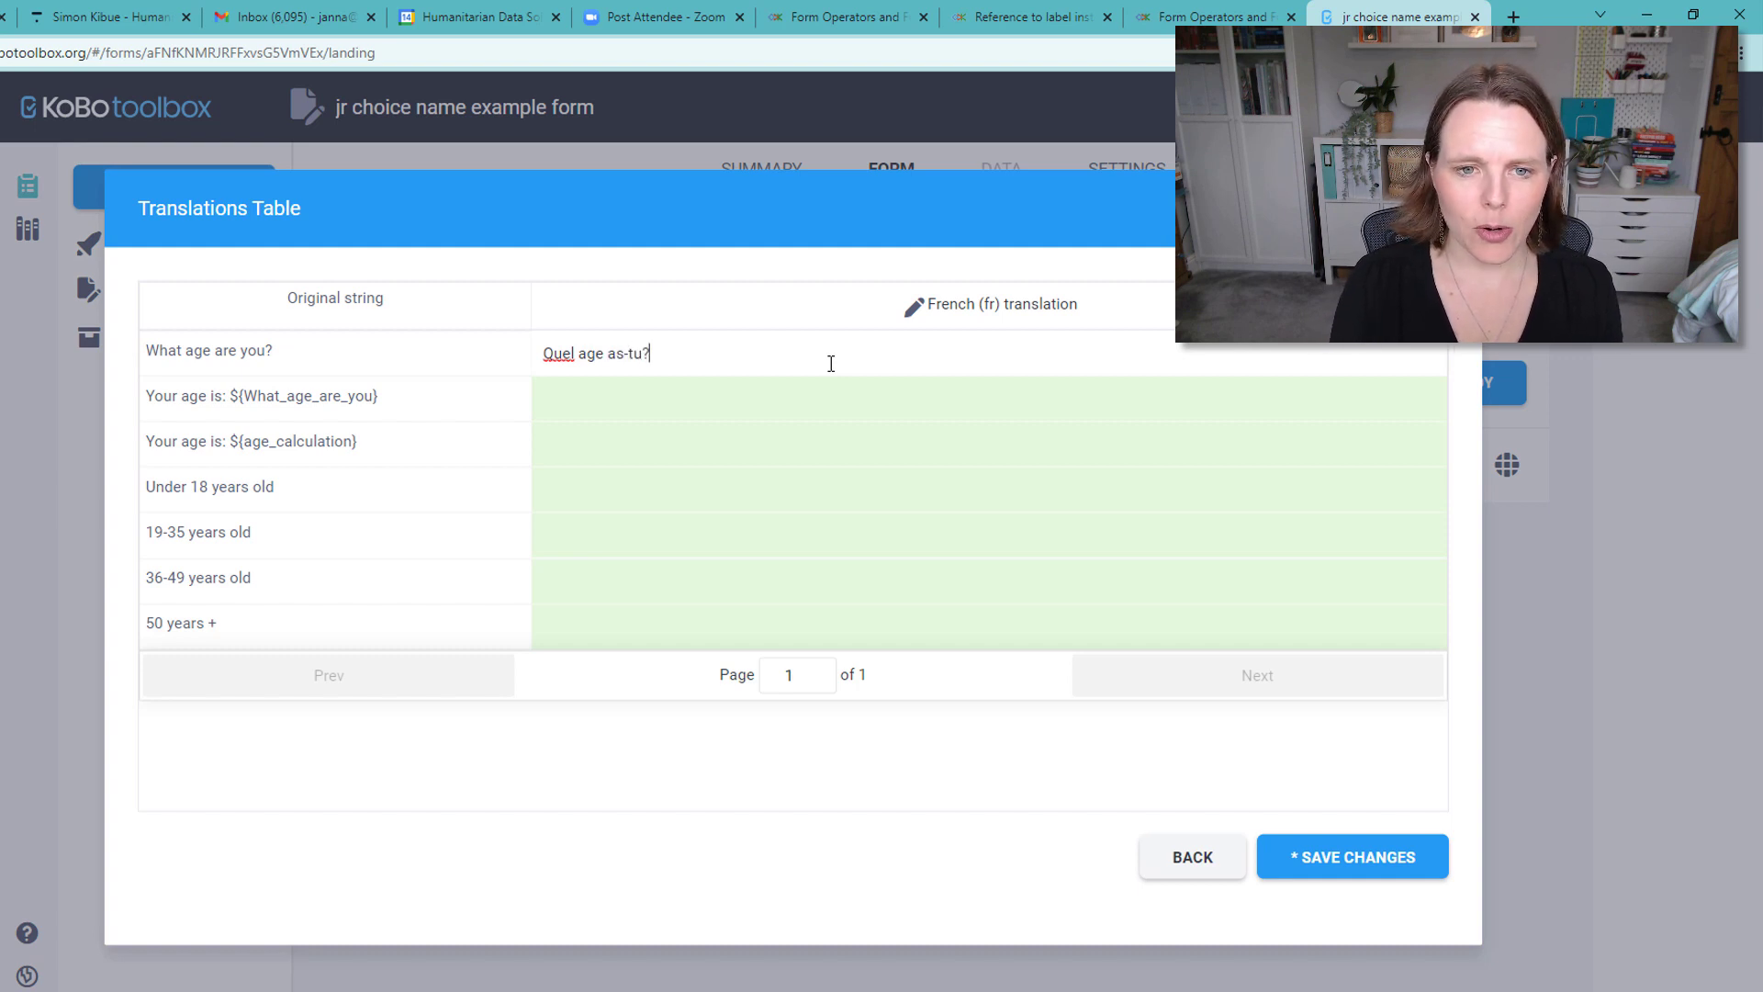
- Copy the original string "What age are you?" and search the web for "google translate" in a new browser tab
{"action": "left_click_drag", "start_coordinate": [278, 352], "coordinate": [120, 361]}
{"action": "key", "text": "ctrl+c"}
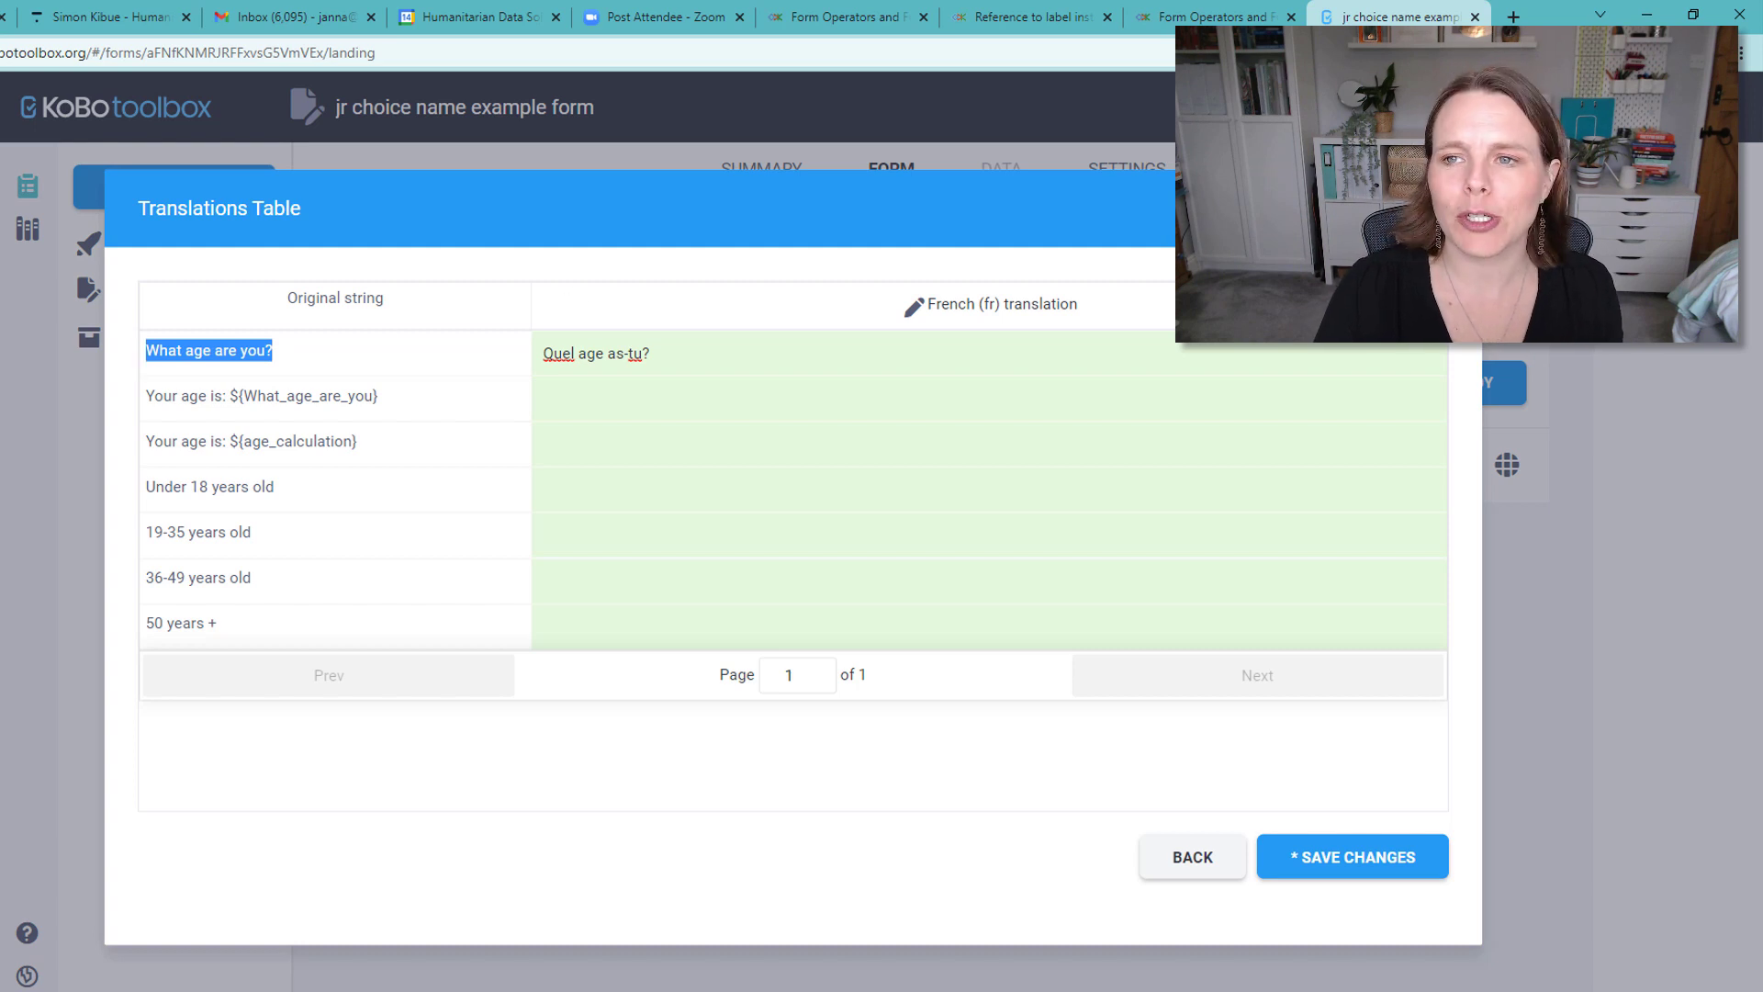
{"action": "left_click", "coordinate": [1514, 18]}
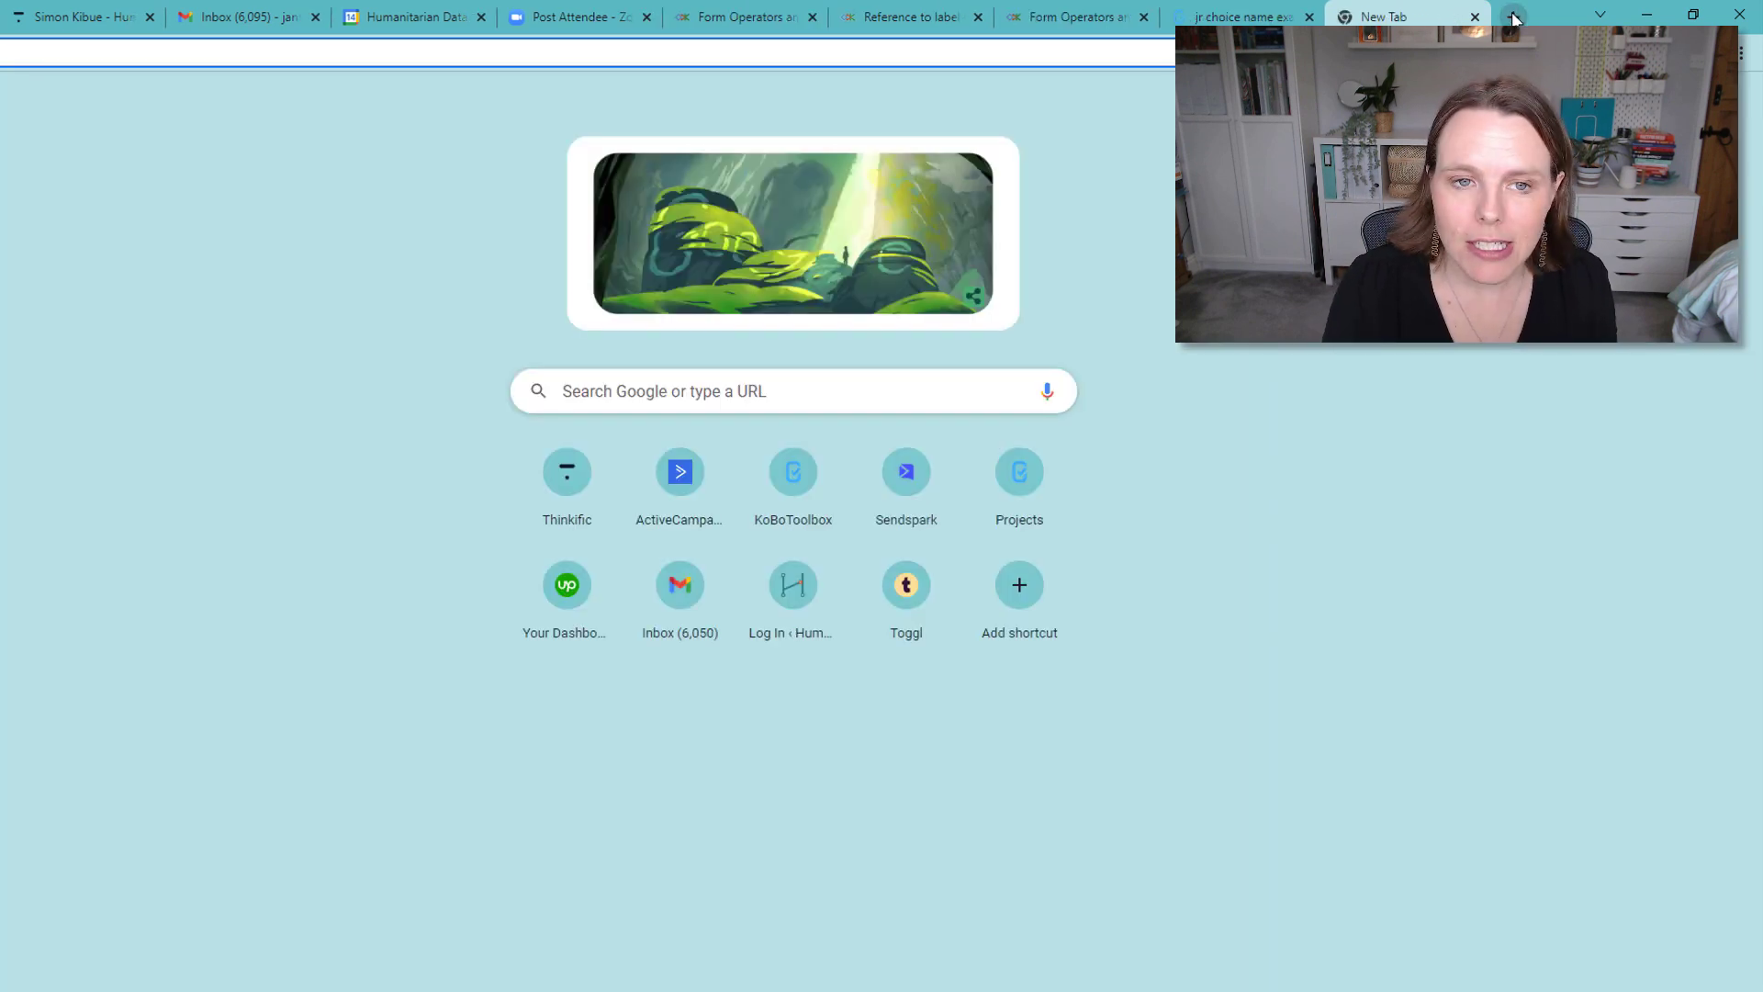
{"action": "type", "text": "google tran"}
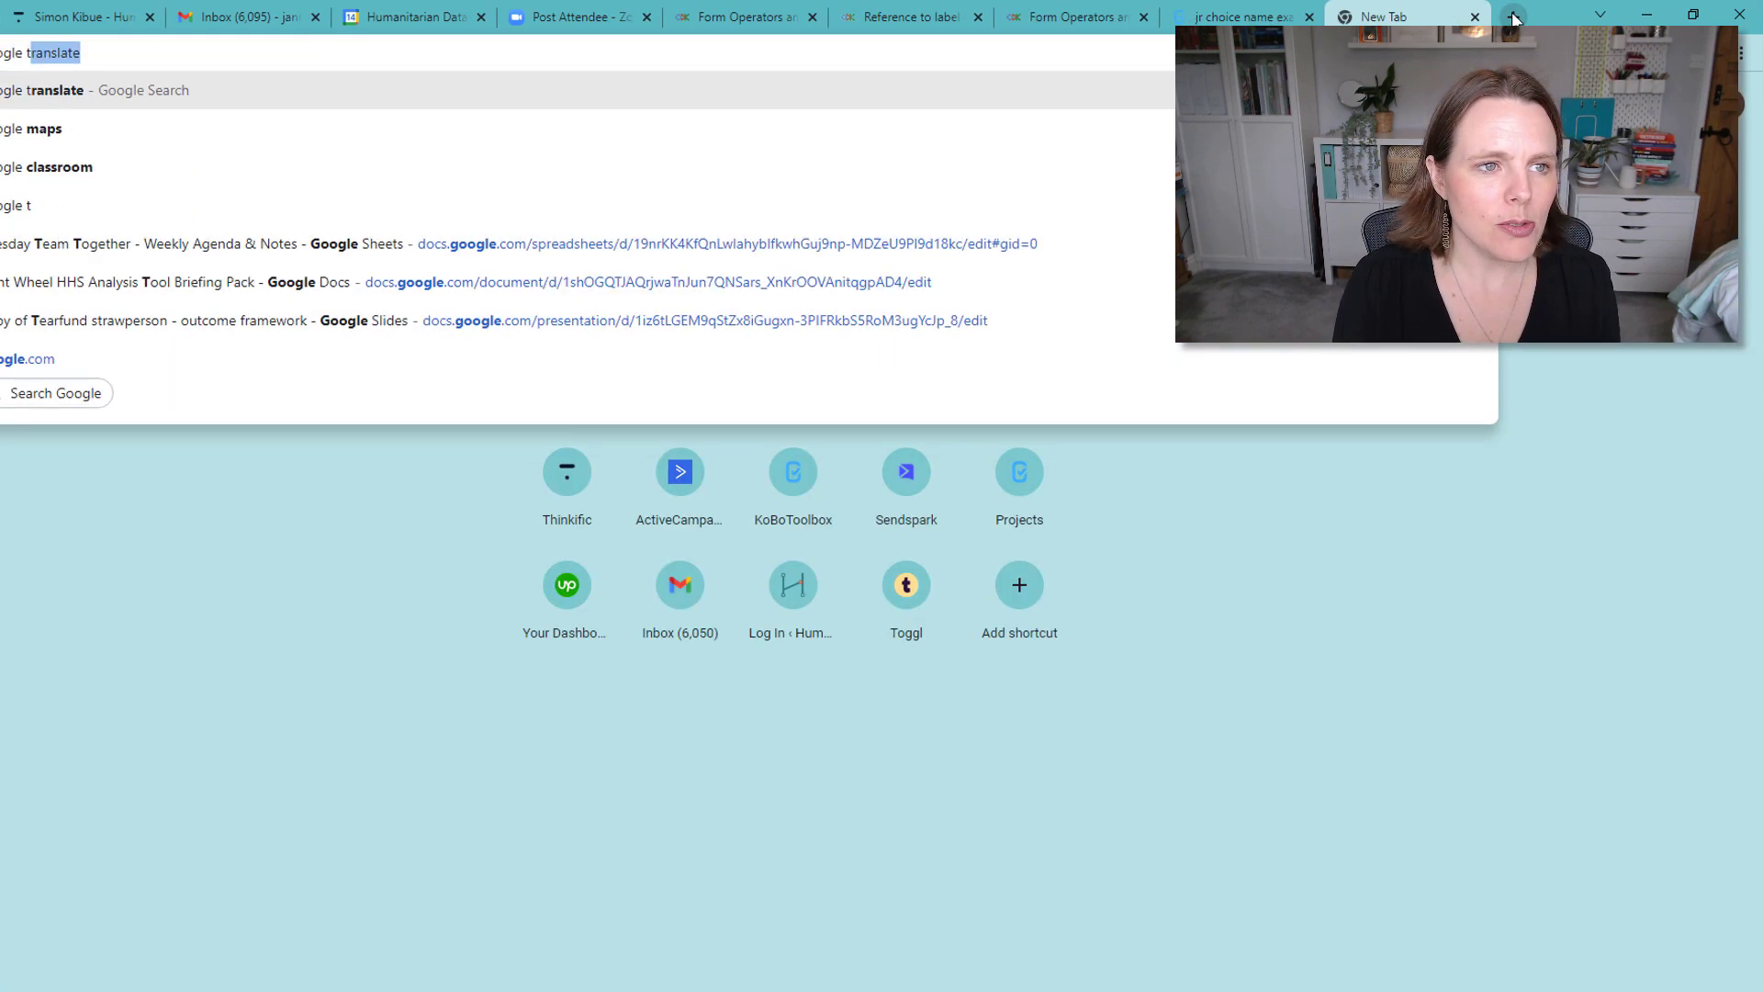
{"action": "type", "text": "slate"}
{"action": "key", "text": "Return"}
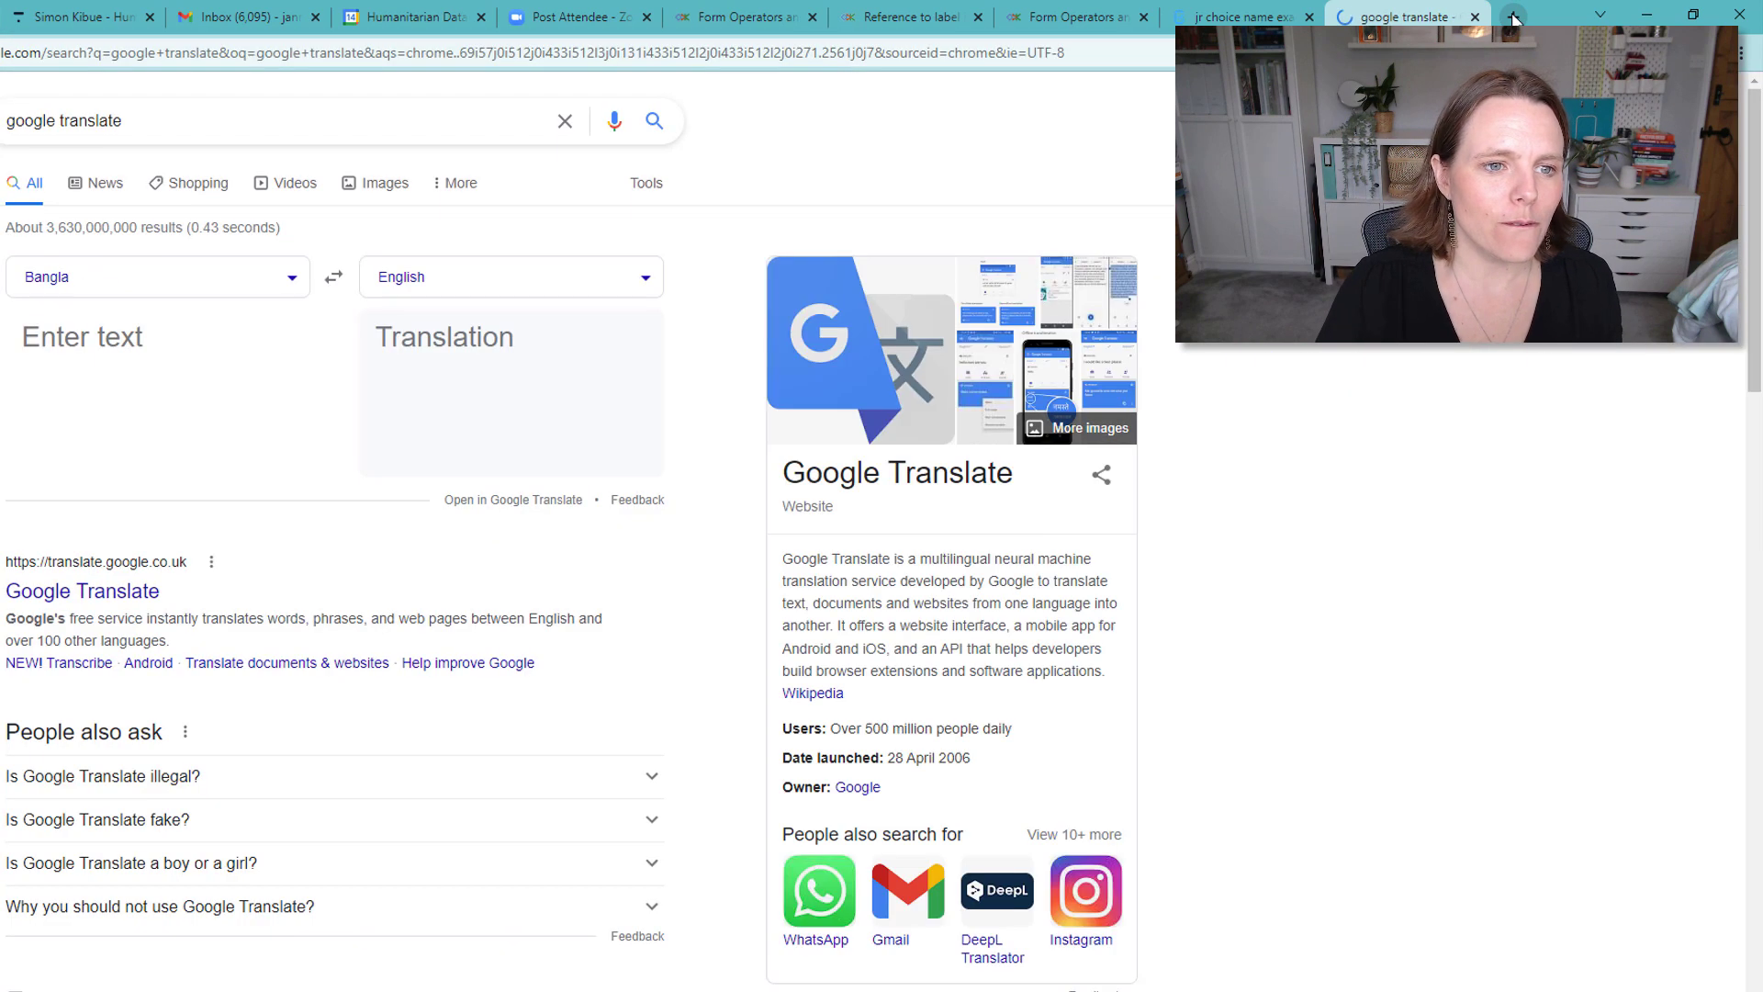
- Translate the copied question into French with Google Translate and replace its entry in the KoBoToolbox translations table with "Quel âge as-tu?"
{"action": "left_click", "coordinate": [190, 379]}
{"action": "key", "text": "ctrl+v"}
{"action": "left_click", "coordinate": [496, 292]}
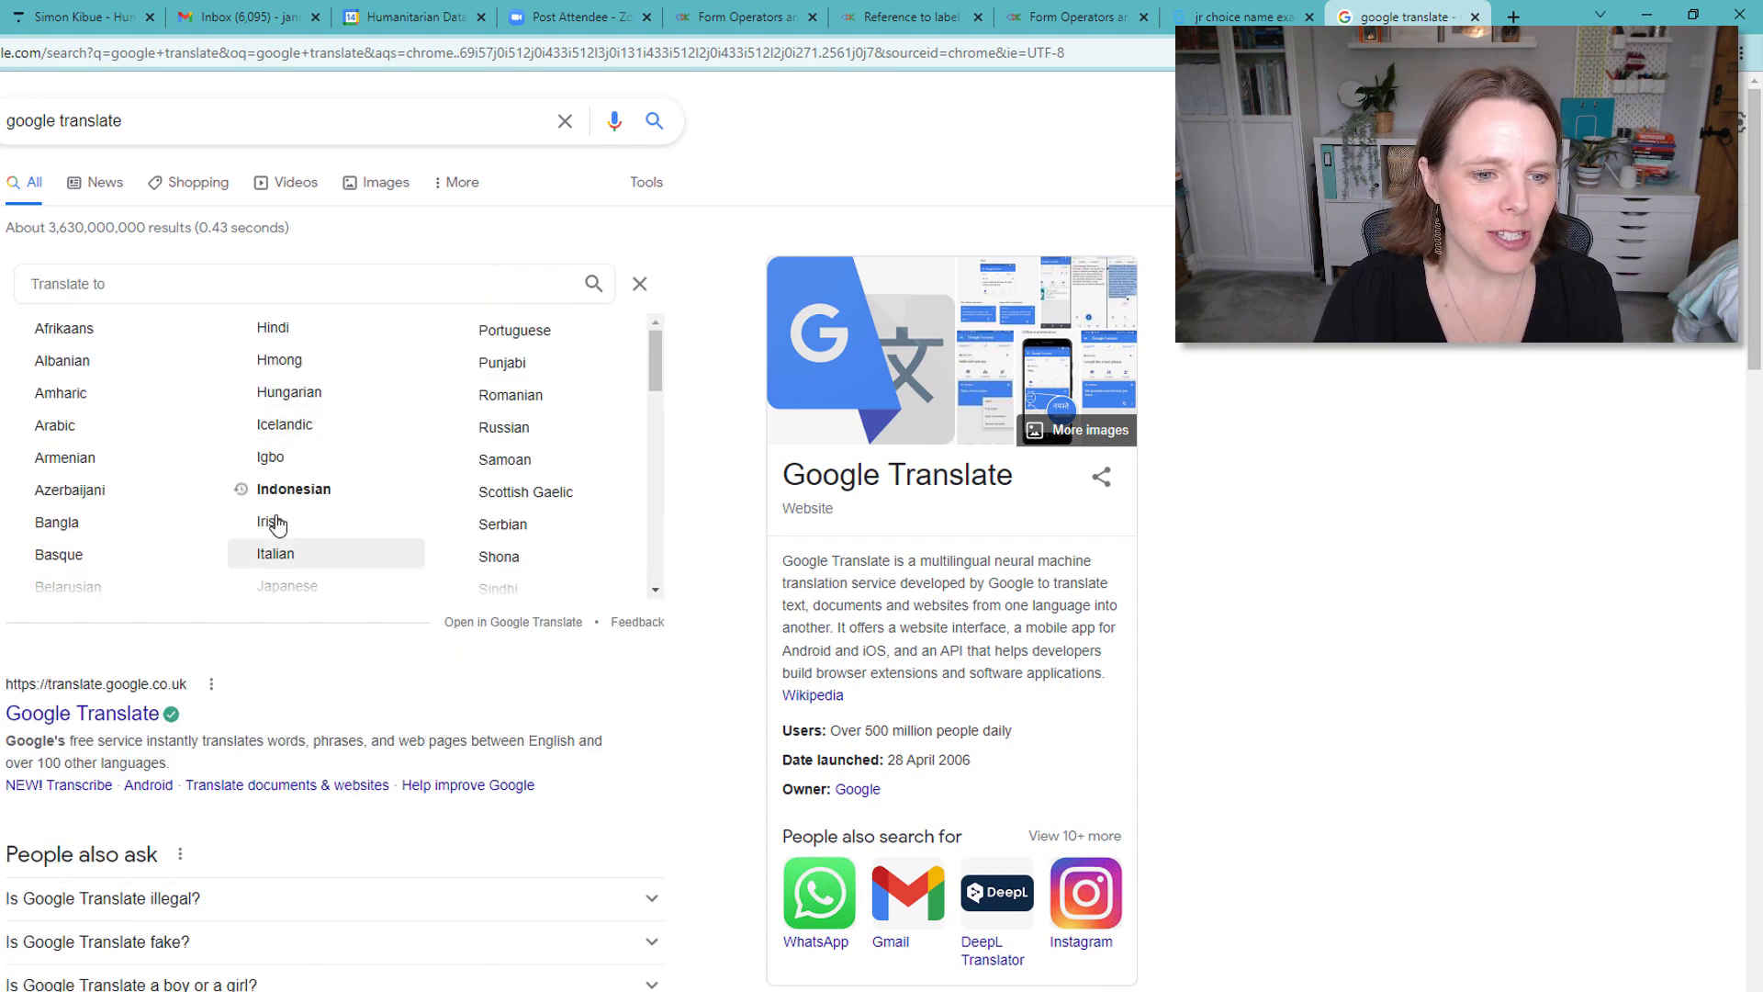
{"action": "scroll", "coordinate": [276, 515], "scroll_direction": "down", "scroll_amount": 7}
{"action": "scroll", "coordinate": [130, 410], "scroll_direction": "down", "scroll_amount": 3}
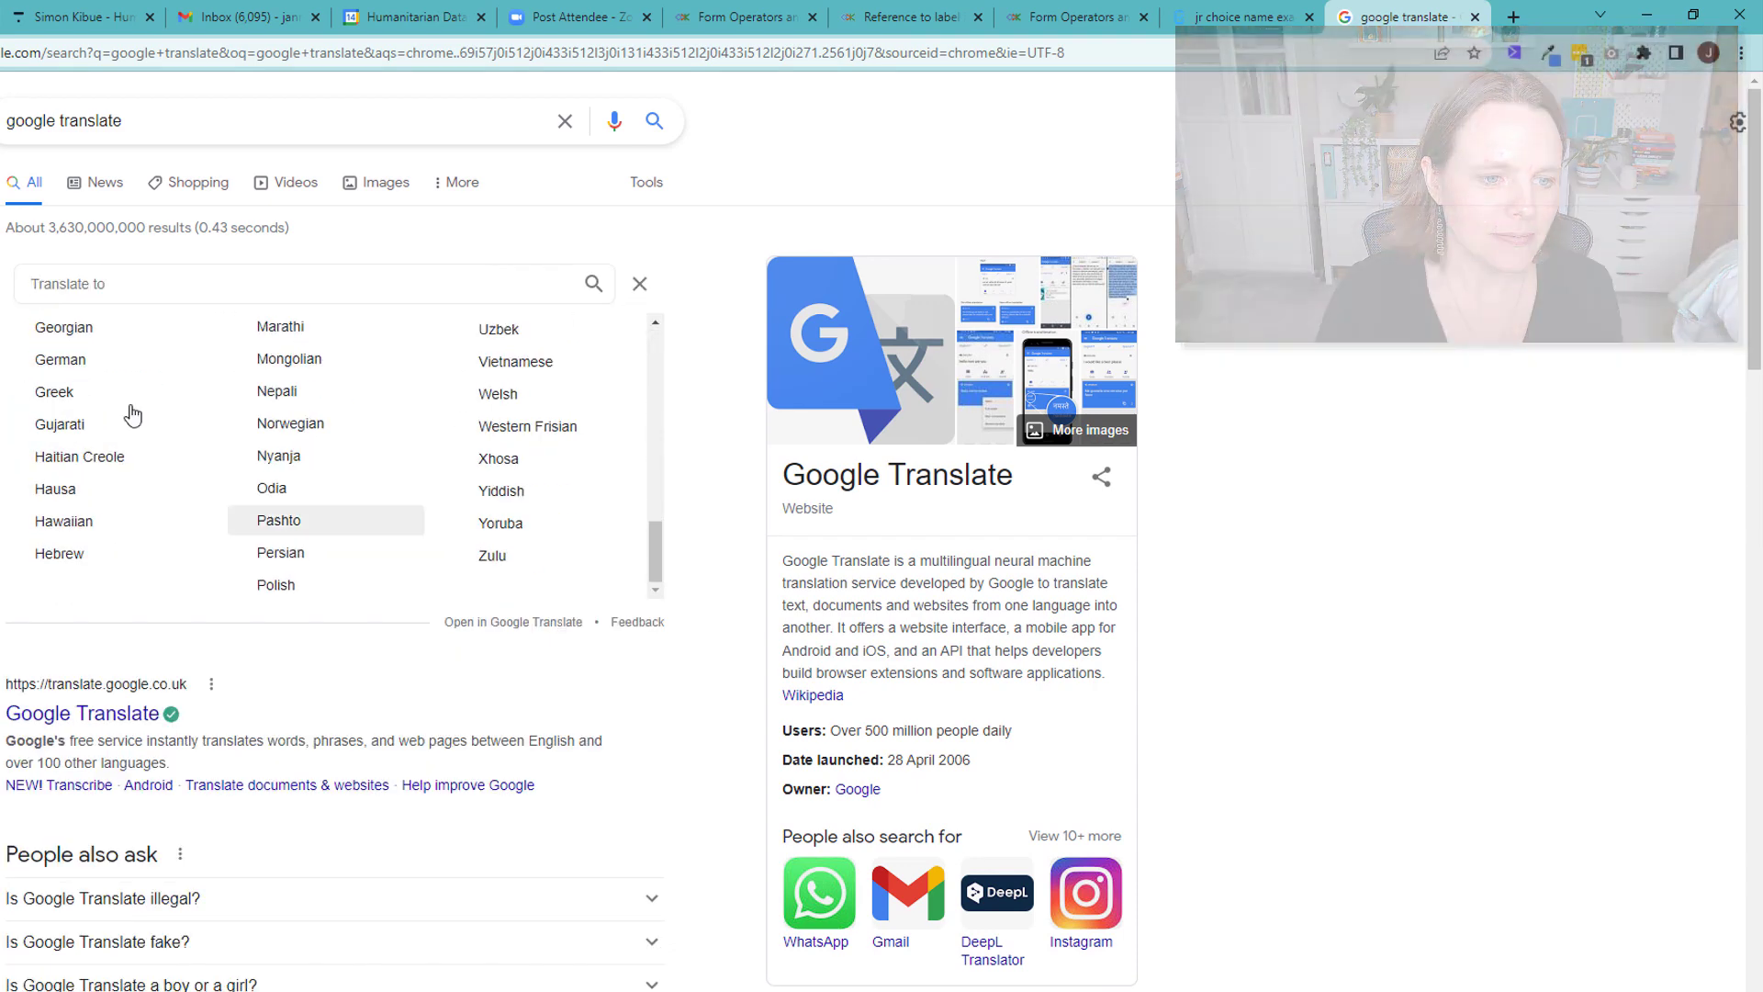
{"action": "scroll", "coordinate": [130, 410], "scroll_direction": "up", "scroll_amount": 3}
{"action": "left_click", "coordinate": [57, 410]}
{"action": "left_click_drag", "start_coordinate": [578, 337], "coordinate": [380, 340]}
{"action": "left_click_drag", "start_coordinate": [386, 339], "coordinate": [529, 359]}
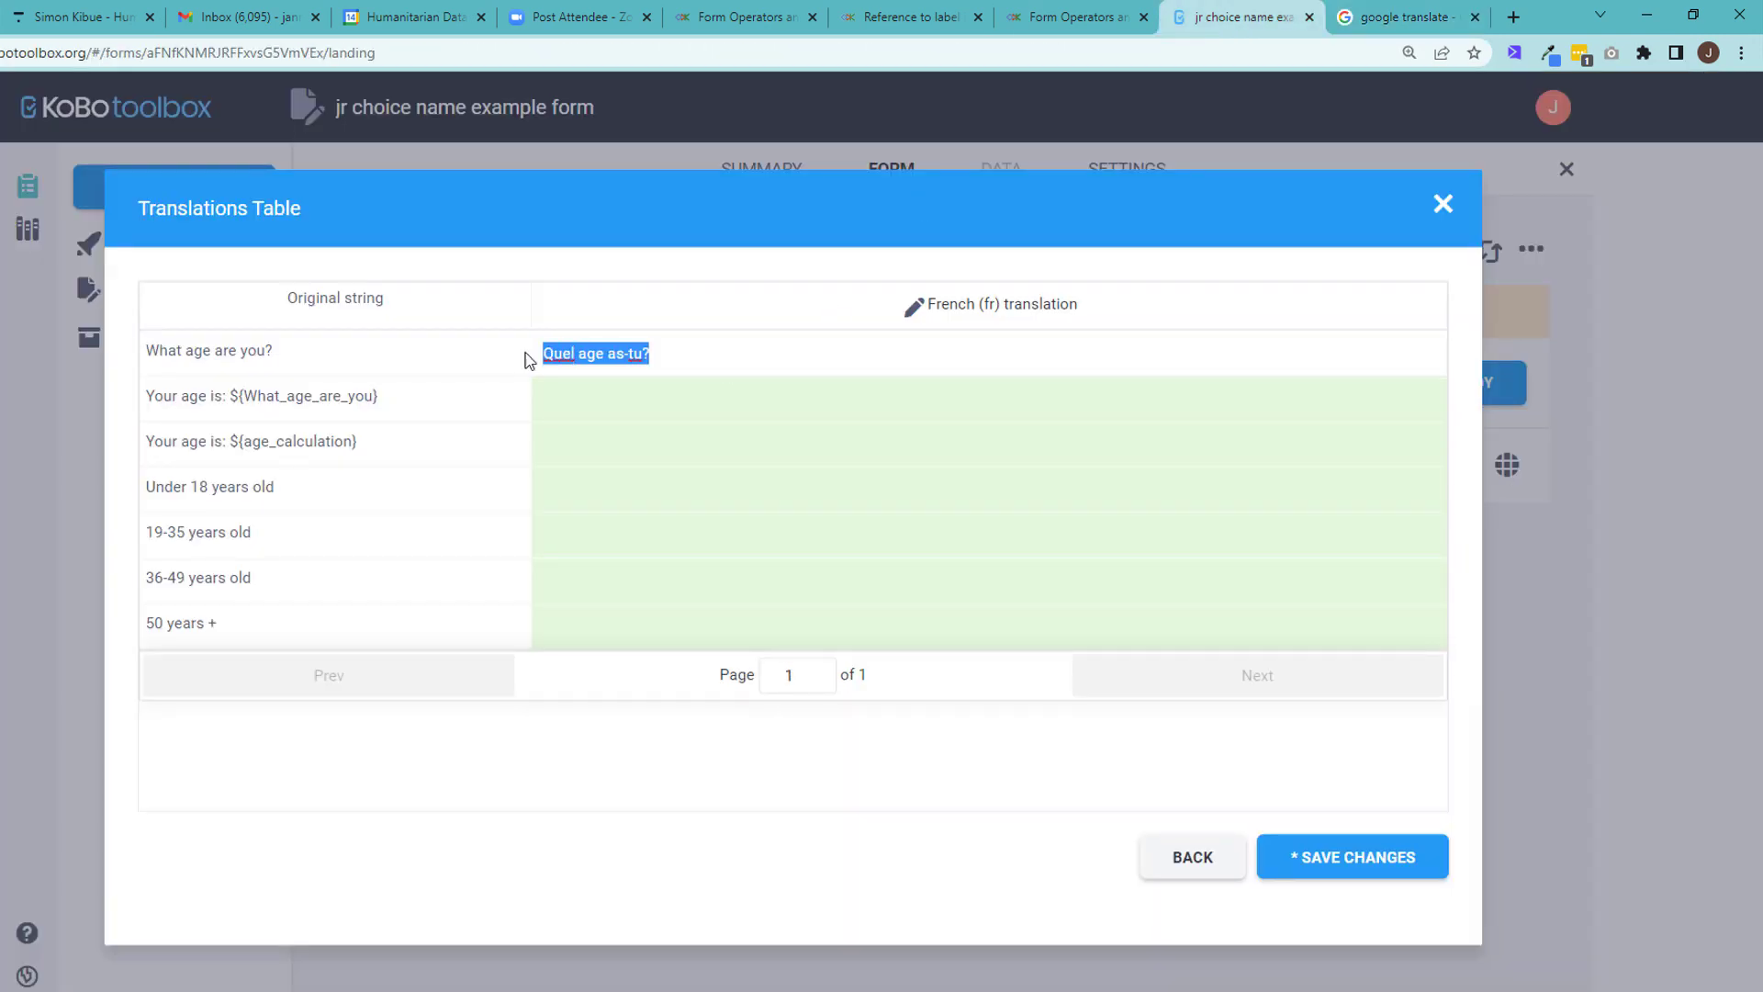
- Translate "Your age is: ${What_age_are_you}" into French with Google Translate and paste the result as its translation in KoBoToolbox
{"action": "triple_click", "coordinate": [400, 406]}
{"action": "left_click_drag", "start_coordinate": [399, 406], "coordinate": [138, 340]}
{"action": "left_click_drag", "start_coordinate": [375, 337], "coordinate": [720, 444]}
{"action": "left_click_drag", "start_coordinate": [460, 349], "coordinate": [670, 404]}
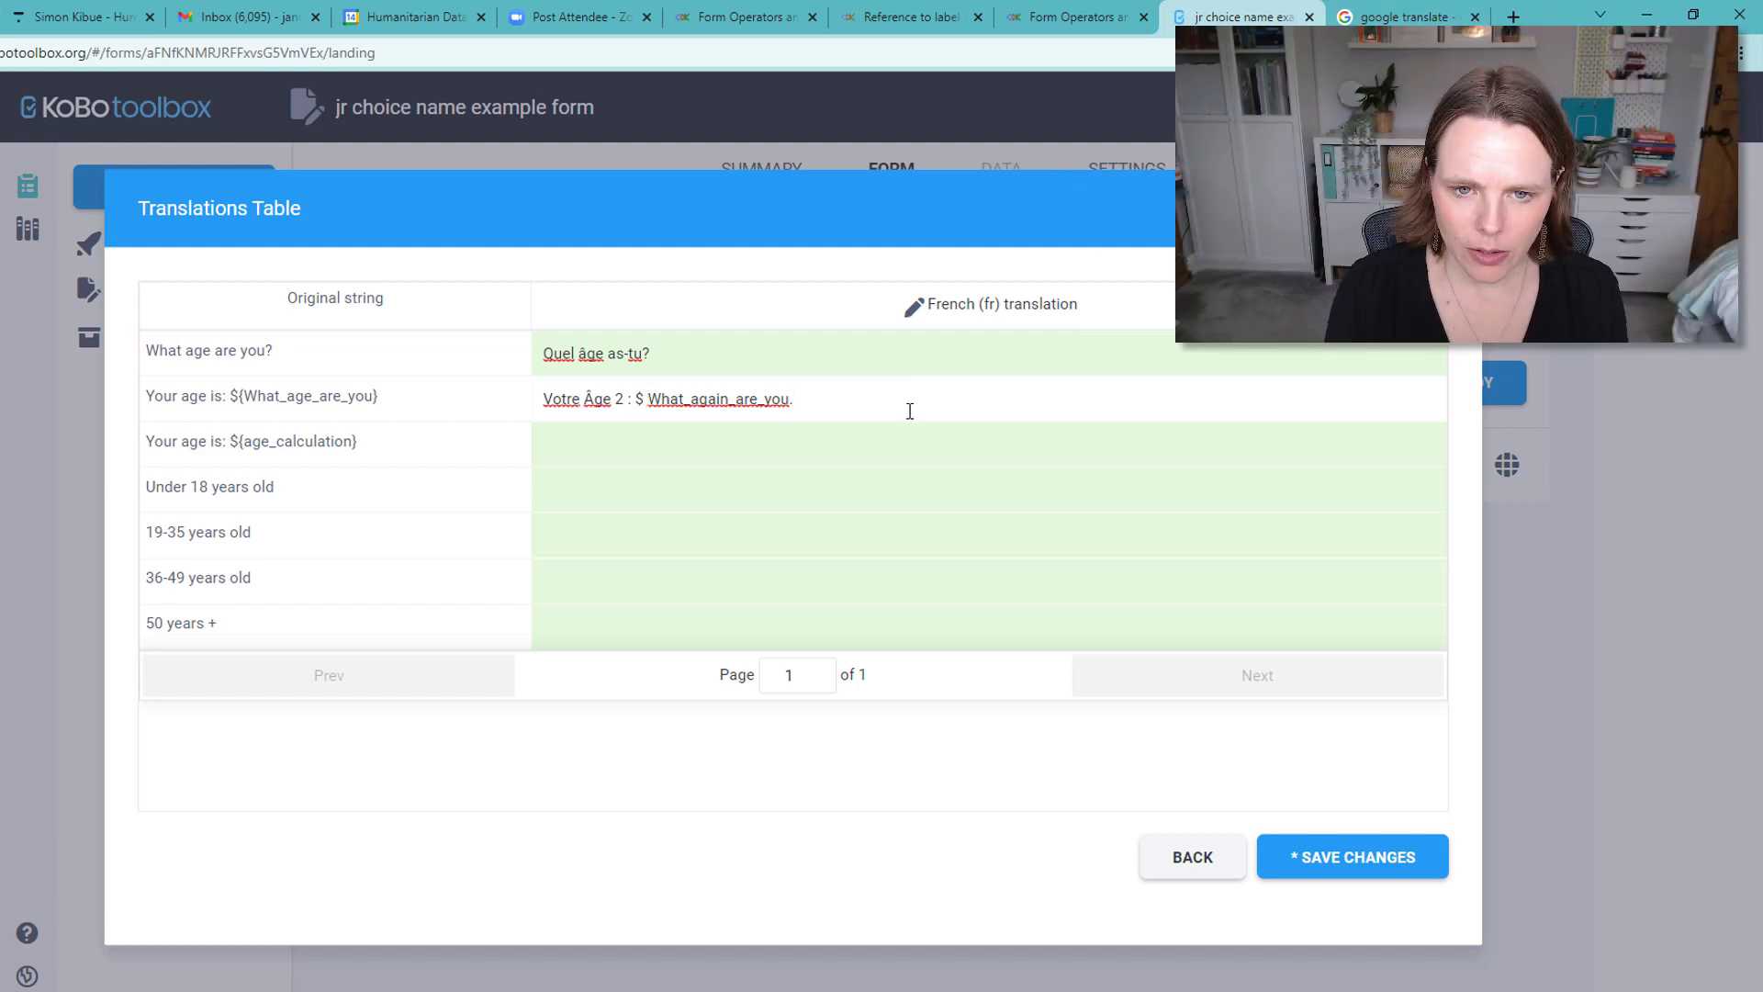
- Correct the first note's French translation to "Votre Âge: ${What_age_are_you}", restoring the exact variable reference
{"action": "key", "text": "BackSpace"}
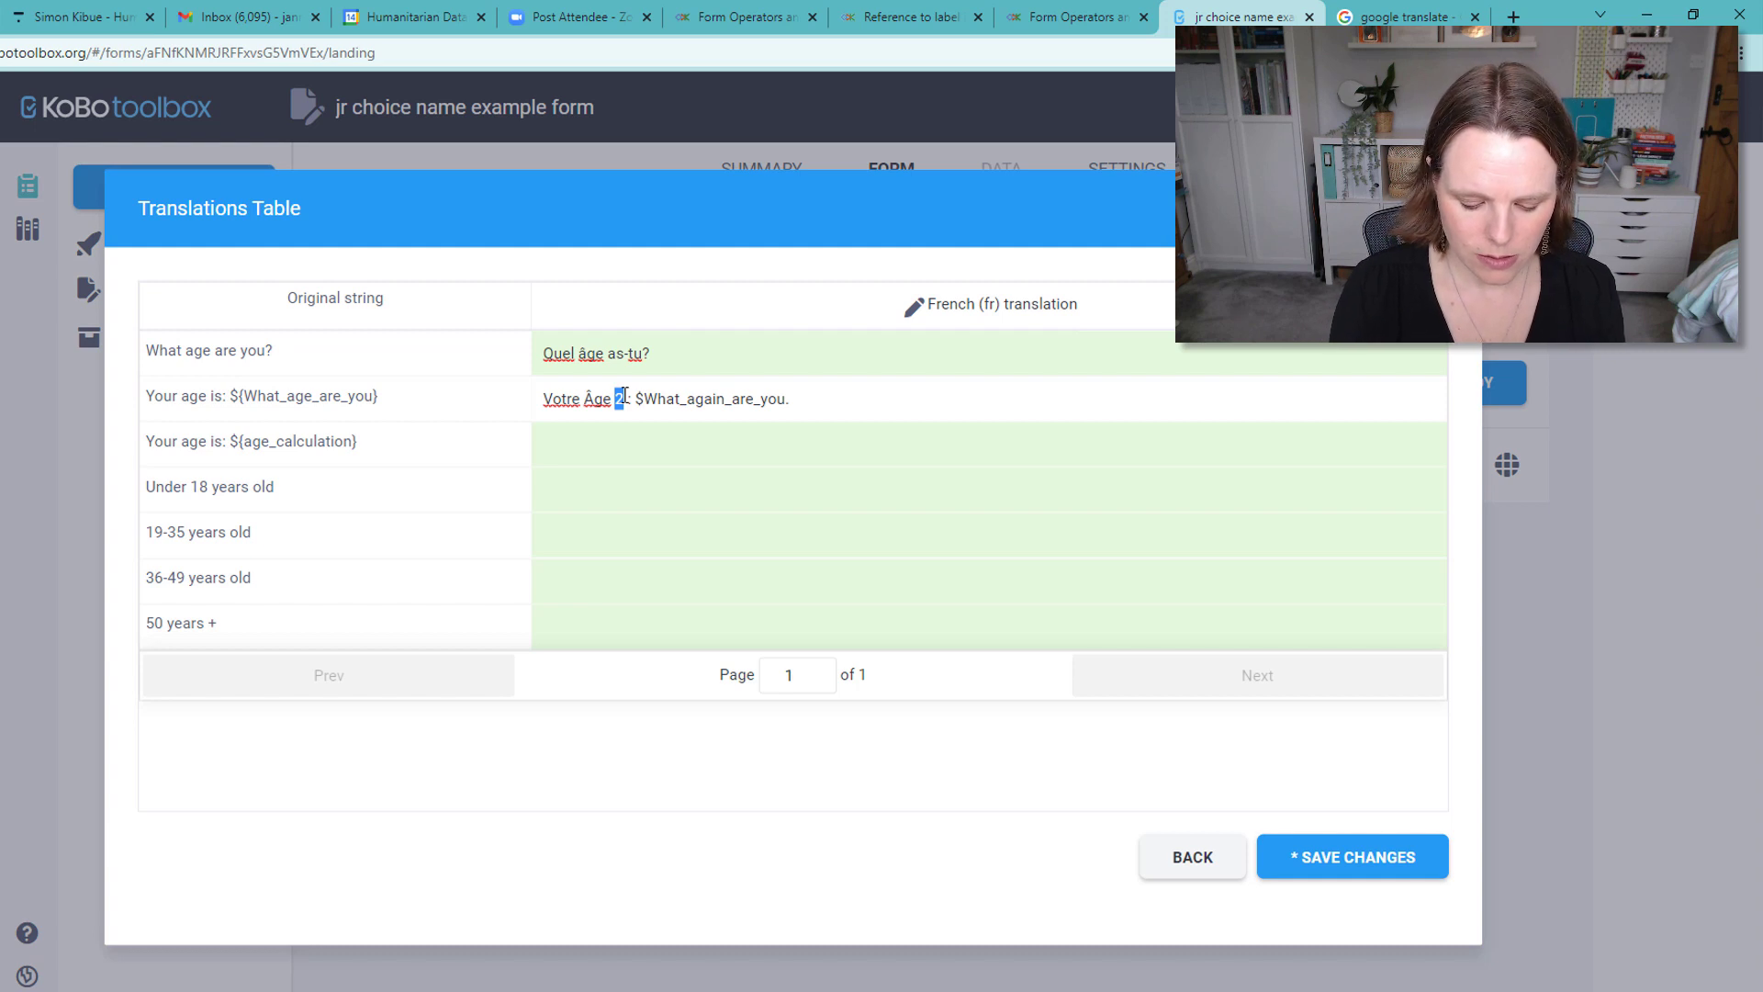
{"action": "key", "text": "BackSpace"}
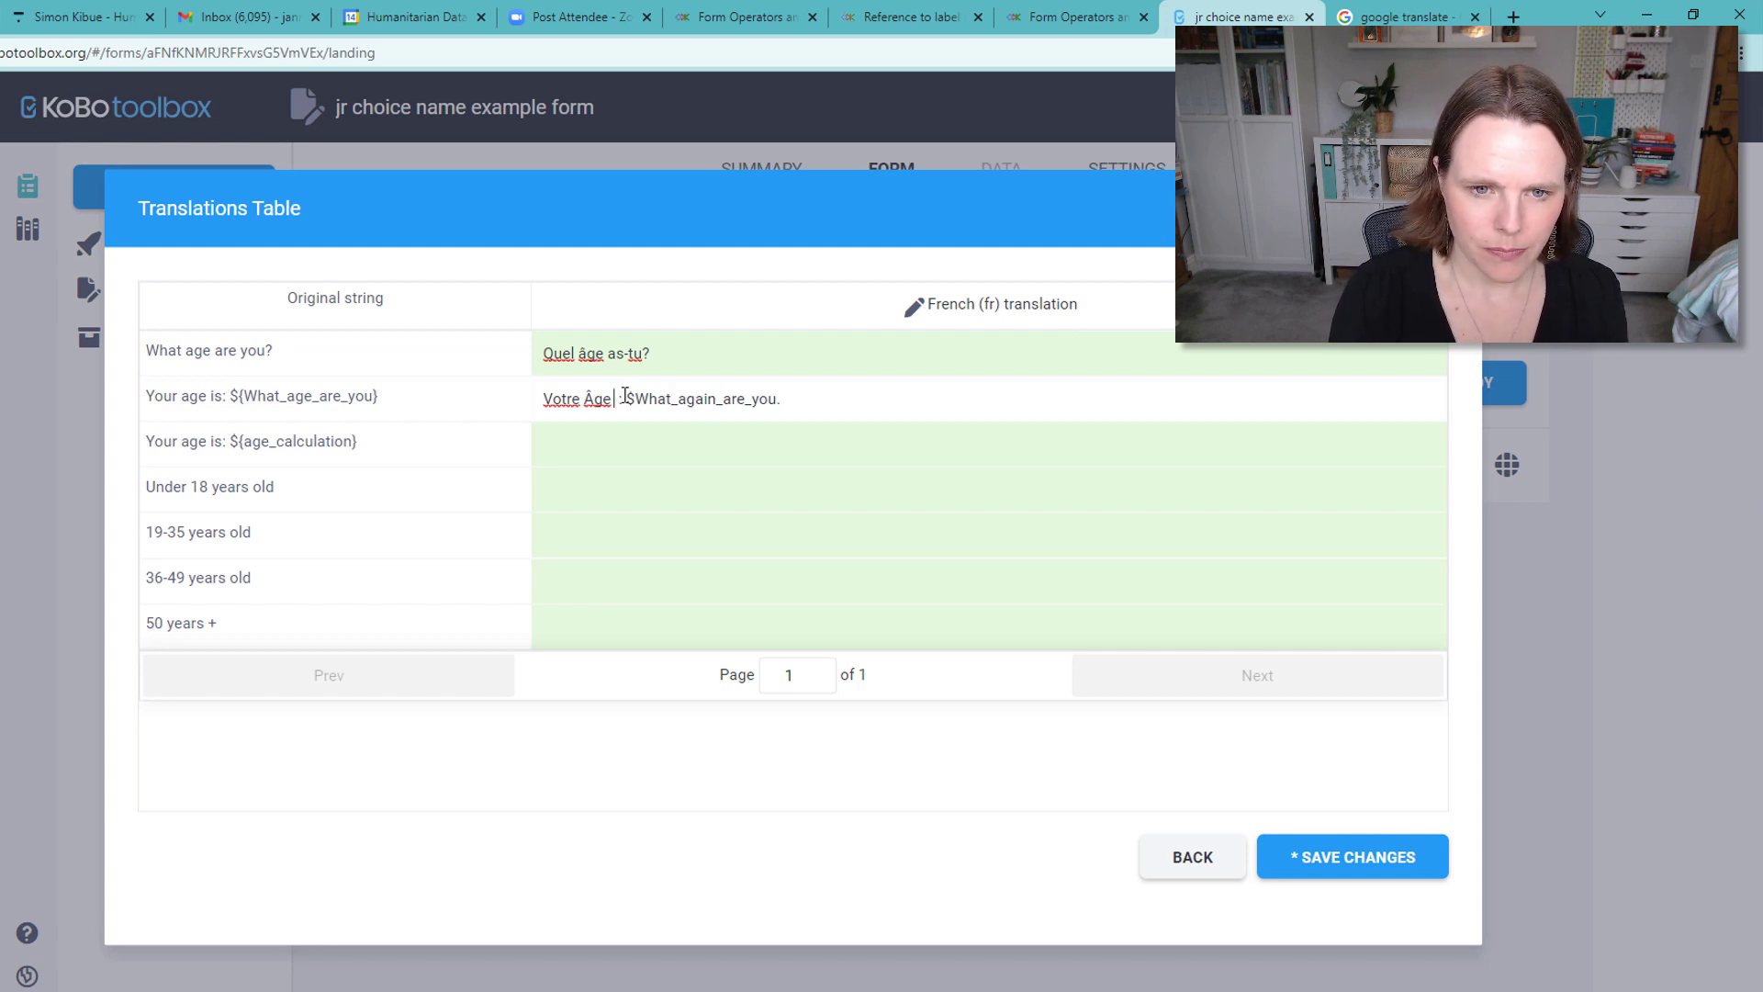
{"action": "key", "text": "Delete"}
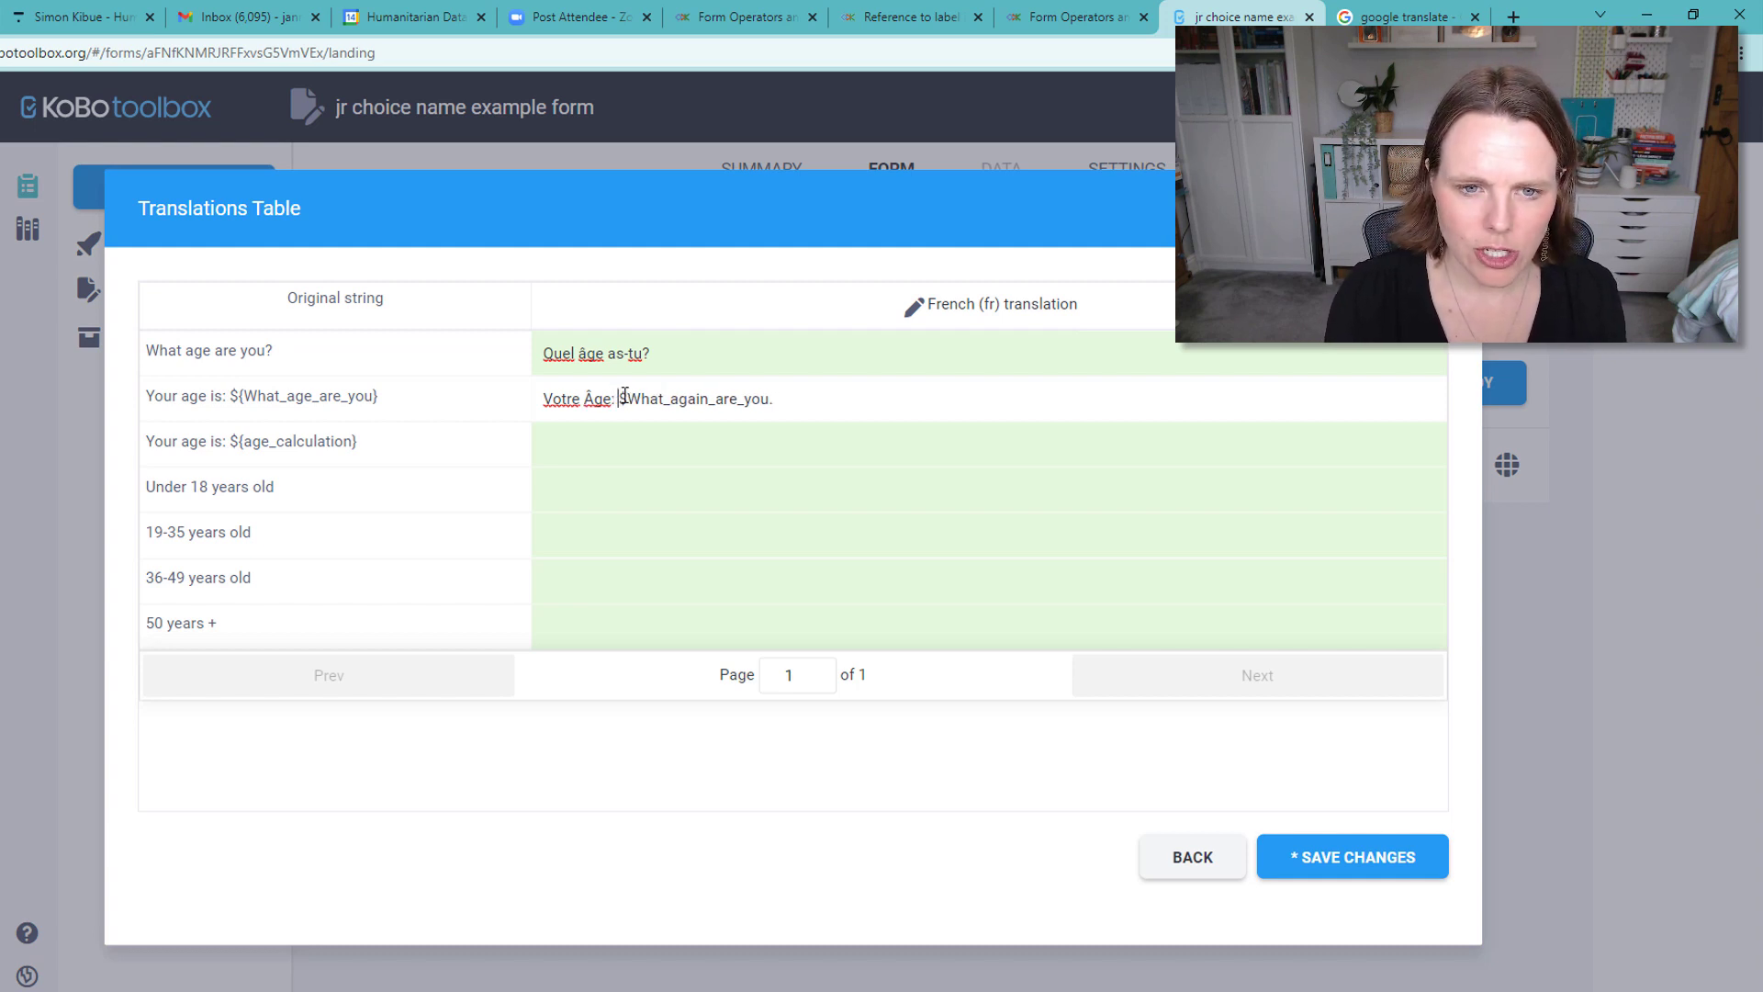
{"action": "type", "text": "{"}
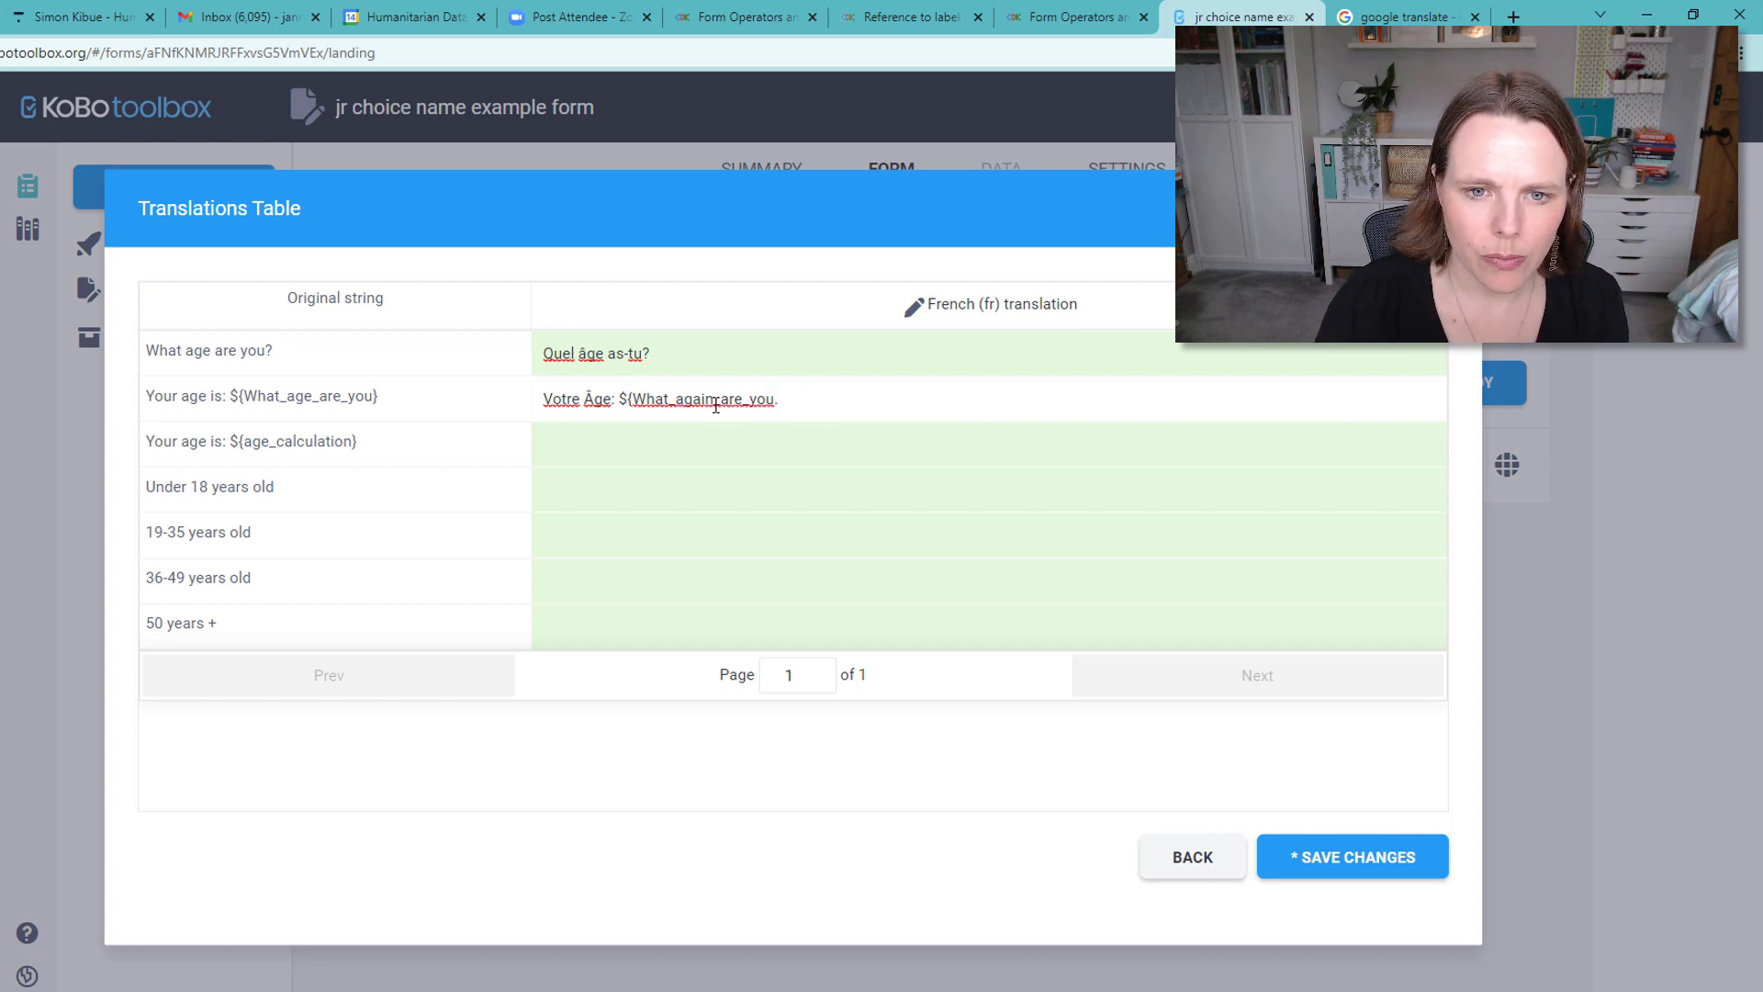
{"action": "key", "text": "BackSpace"}
{"action": "key", "text": "BackSpace"}
{"action": "key", "text": "BackSpace"}
{"action": "type", "text": "e"}
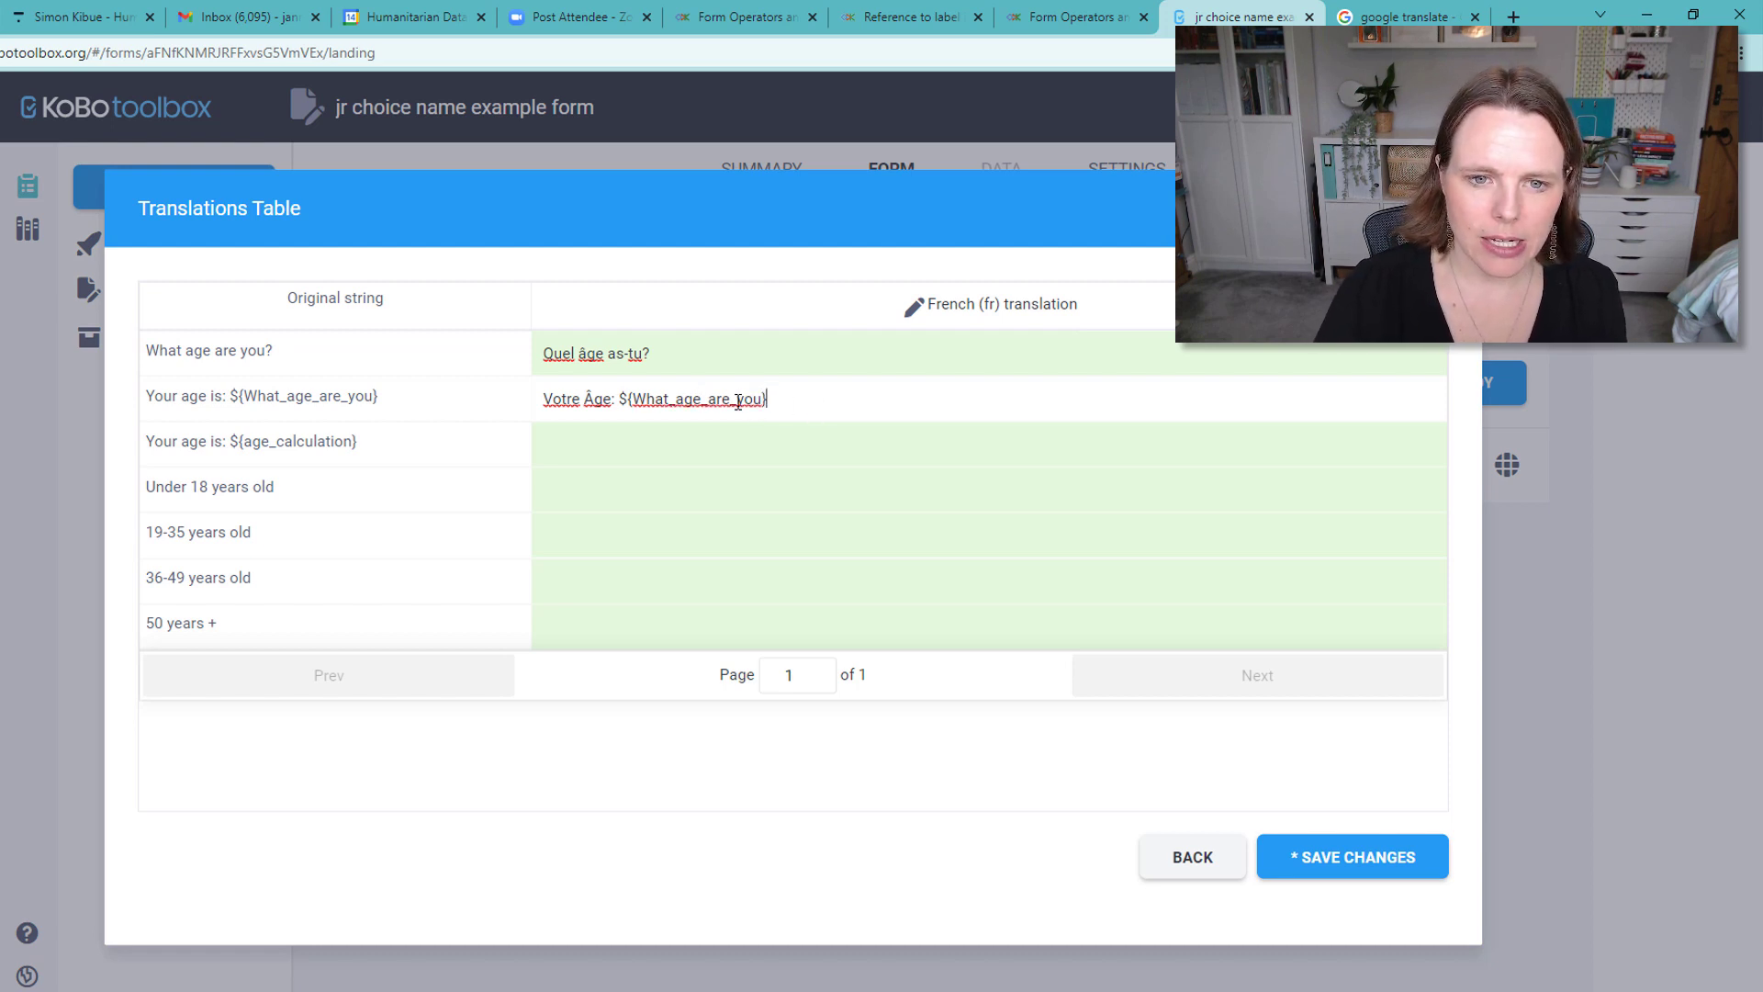
{"action": "left_click_drag", "start_coordinate": [774, 400], "coordinate": [626, 400]}
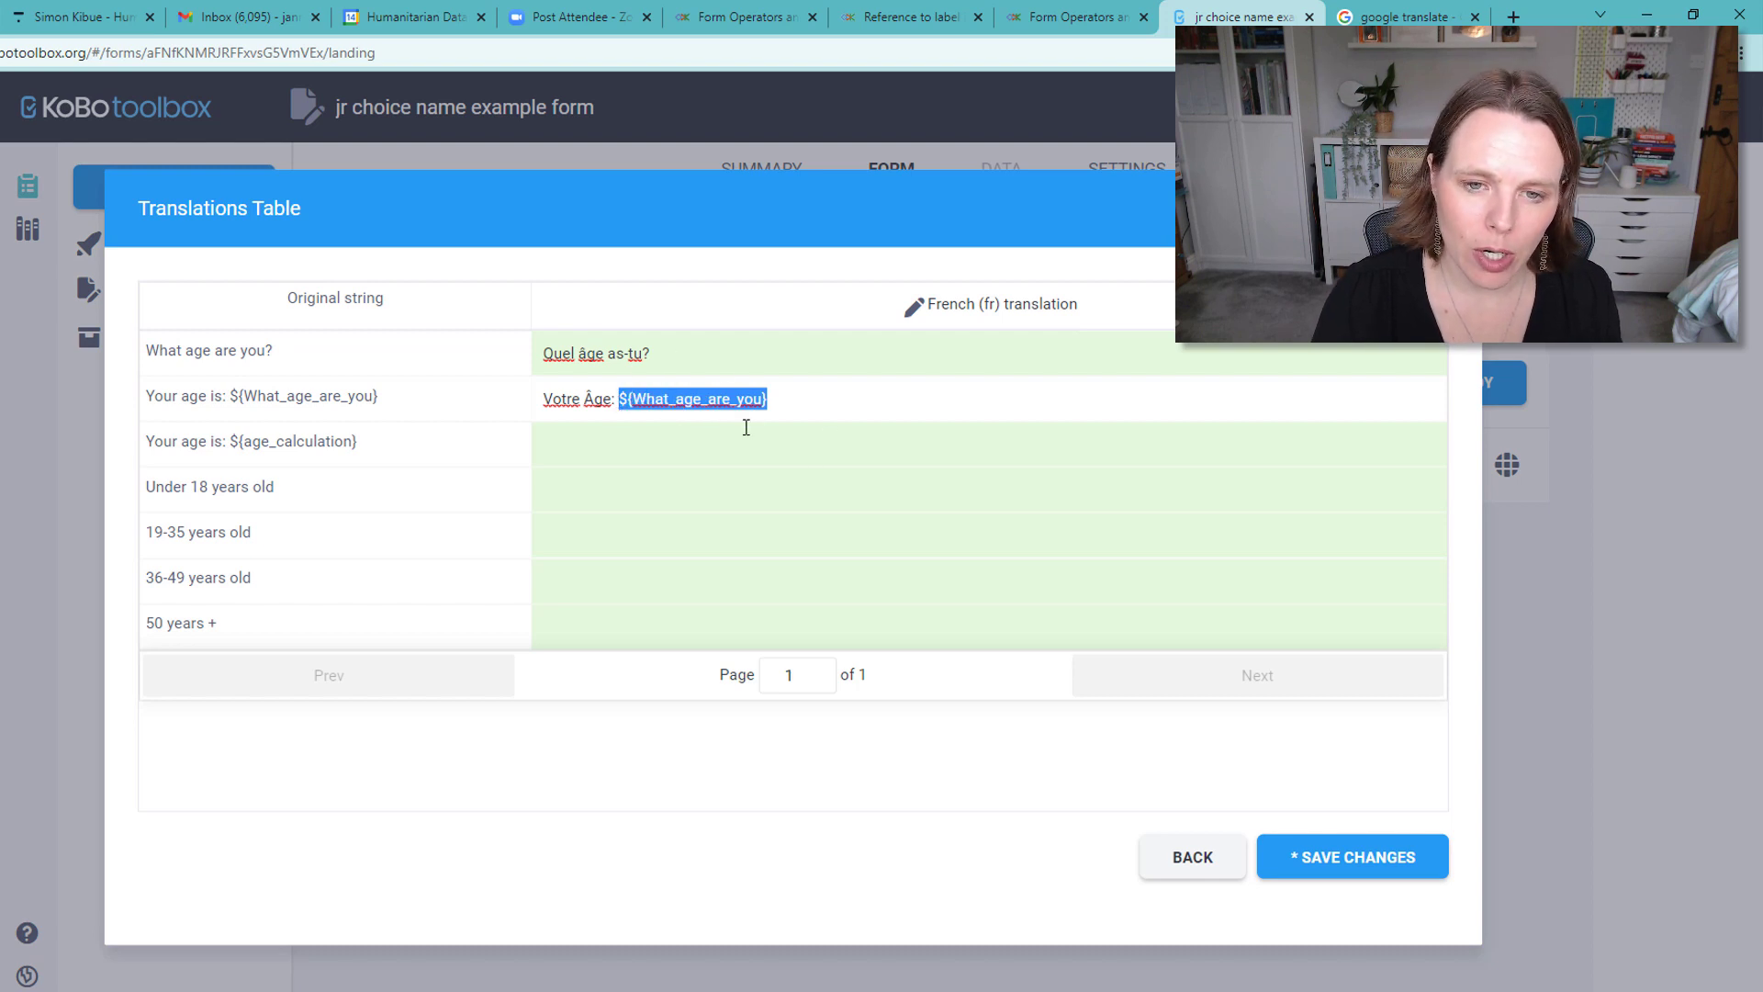
- Translate "Your age is: ${age_calculation}" into French with Google Translate and paste the result as its translation in KoBoToolbox
{"action": "left_click", "coordinate": [744, 435]}
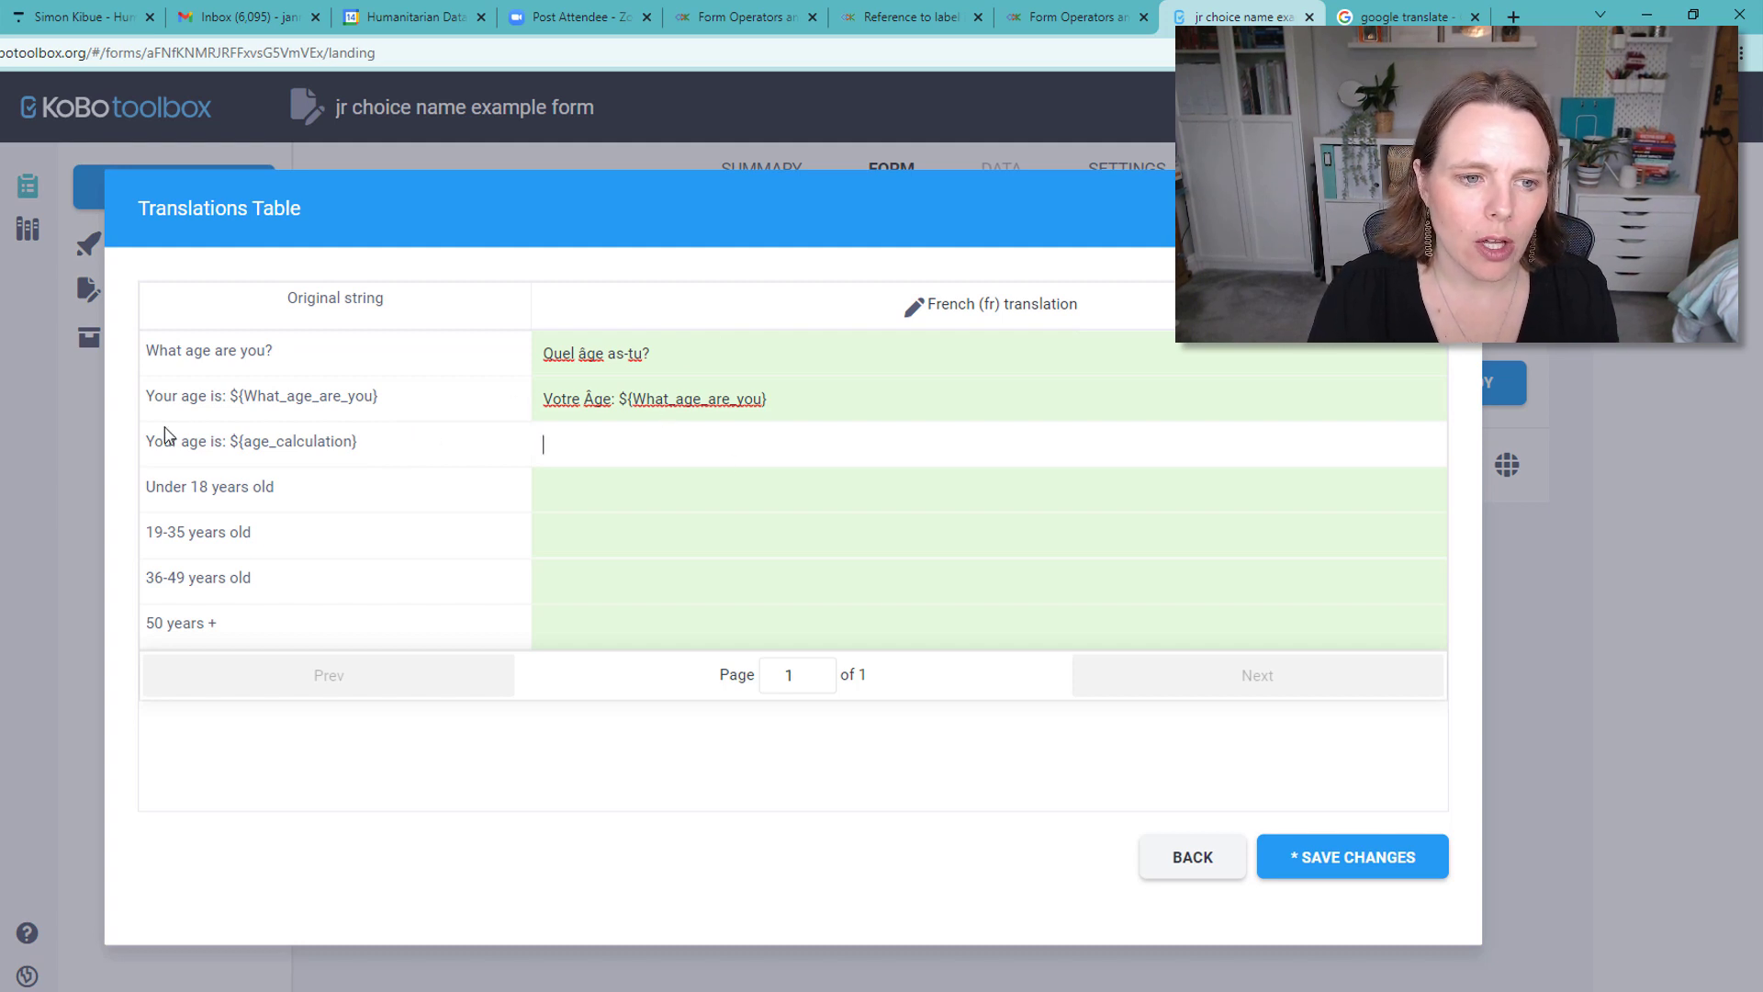
{"action": "left_click_drag", "start_coordinate": [376, 442], "coordinate": [172, 442]}
{"action": "key", "text": "ctrl+c"}
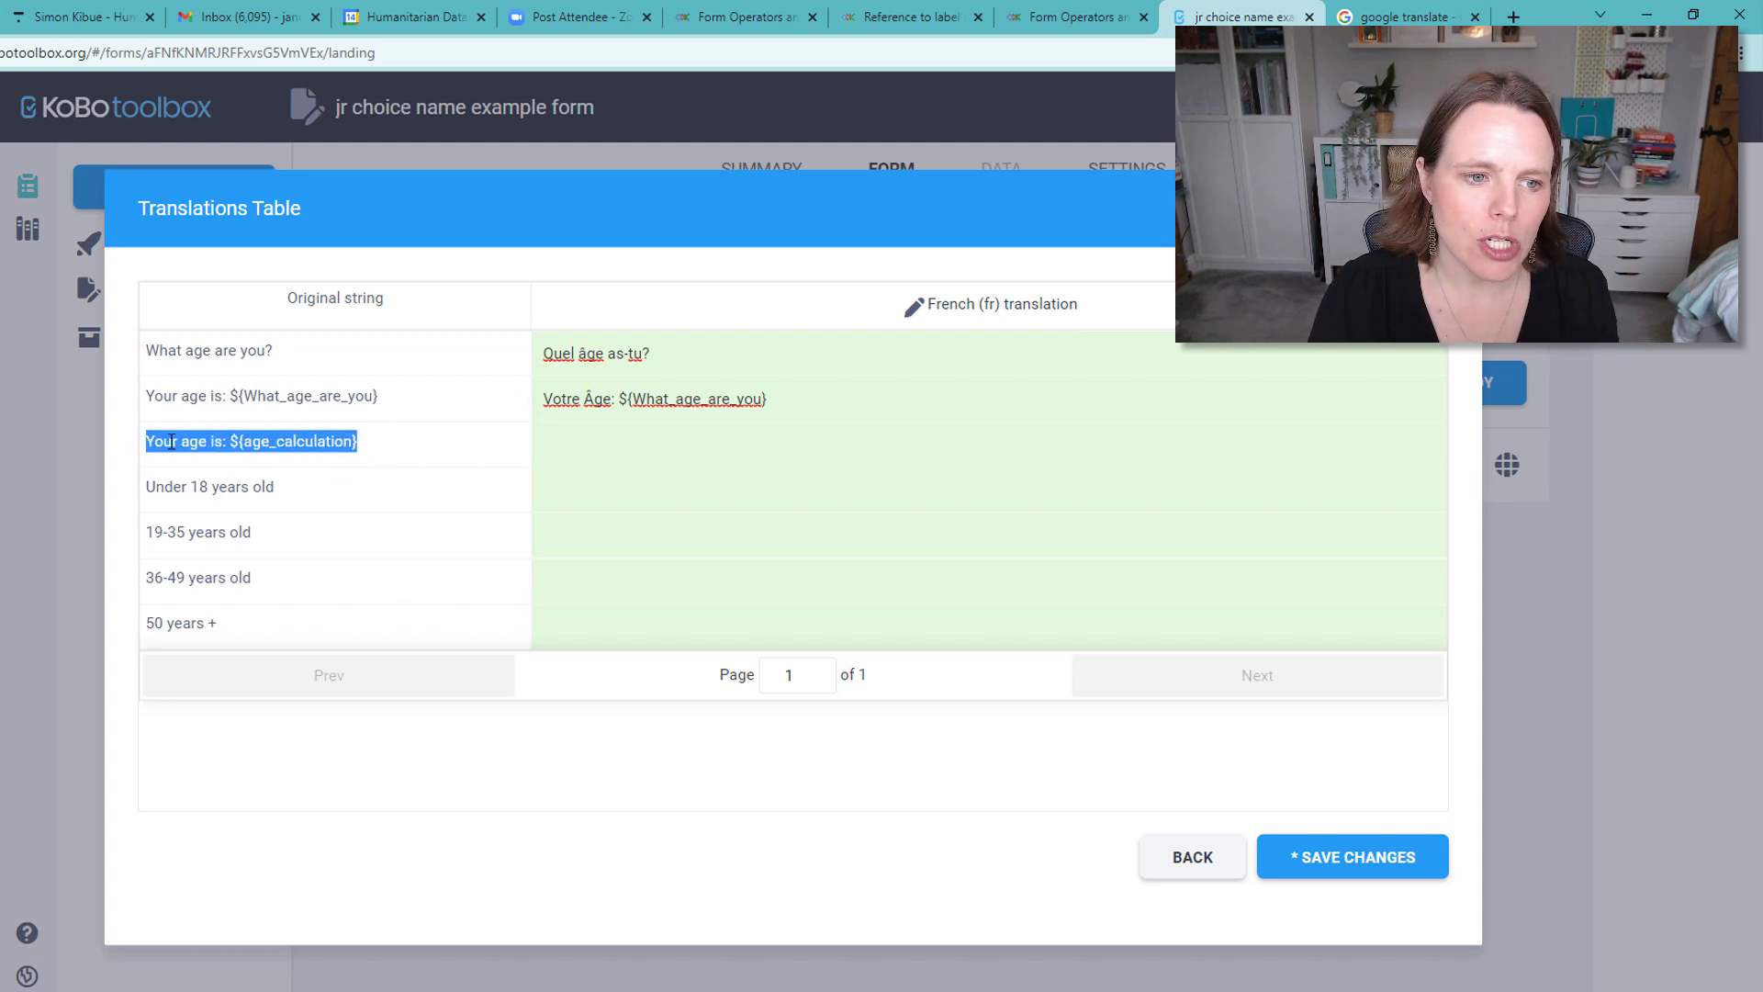
{"action": "left_click", "coordinate": [1349, 18]}
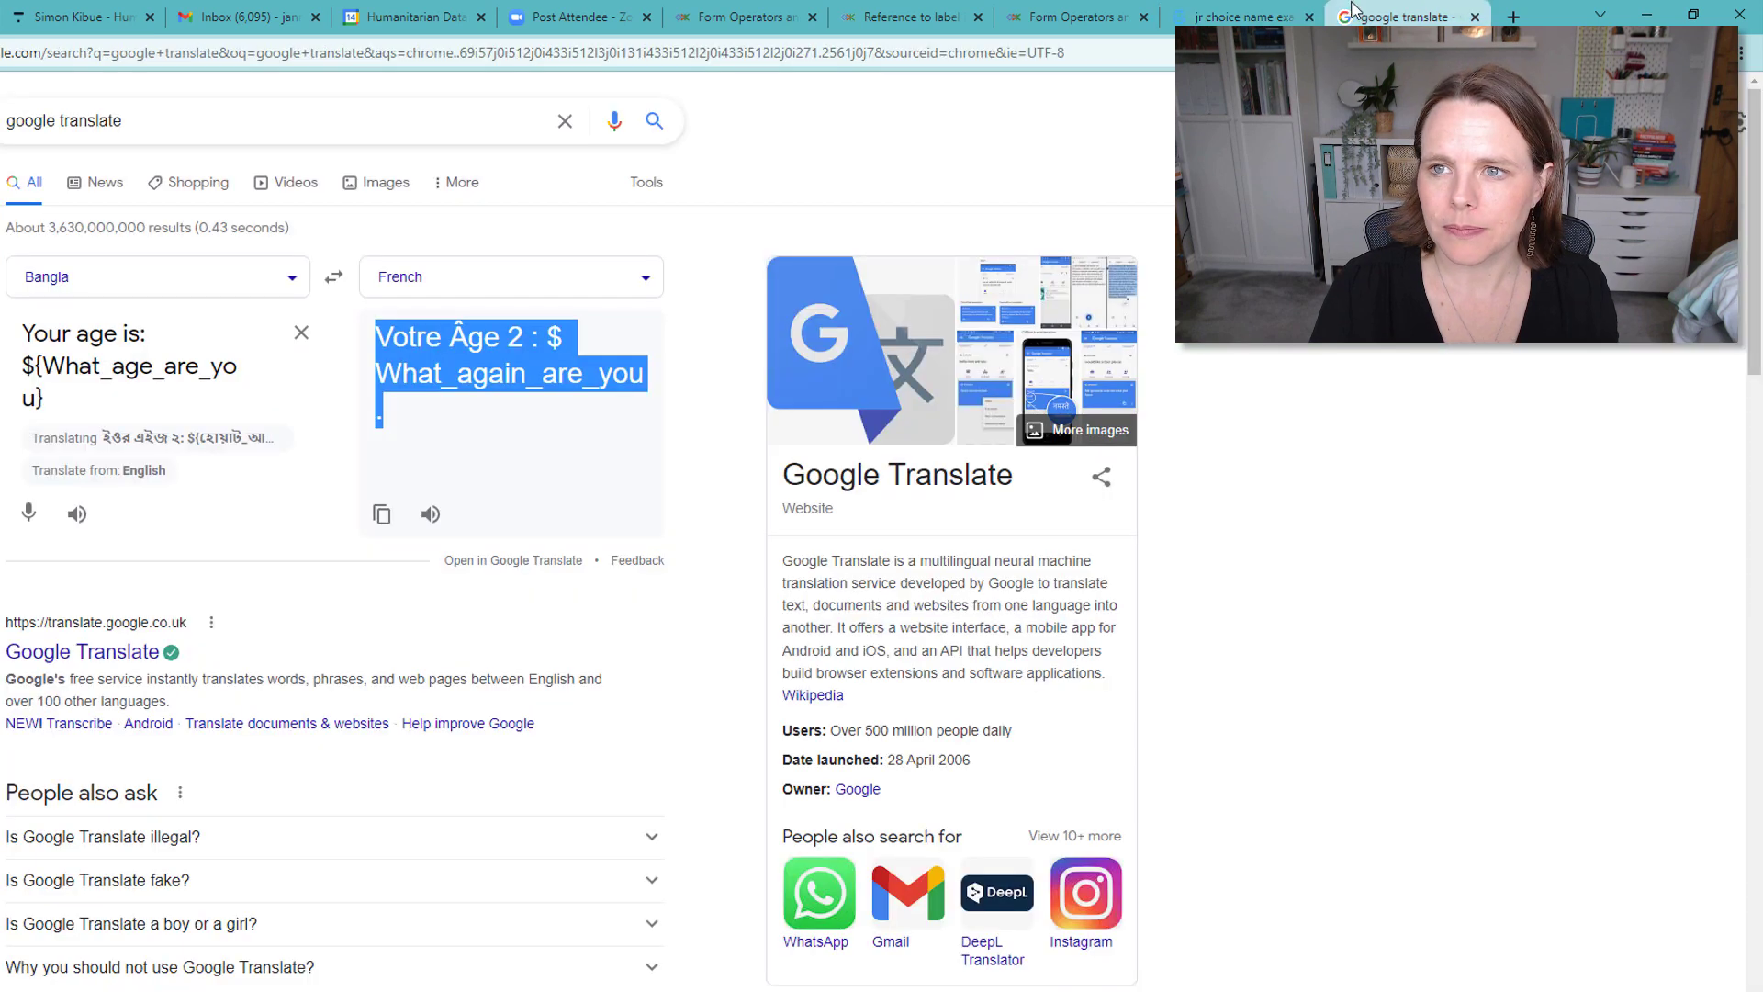
{"action": "triple_click", "coordinate": [131, 378]}
{"action": "key", "text": "ctrl+v"}
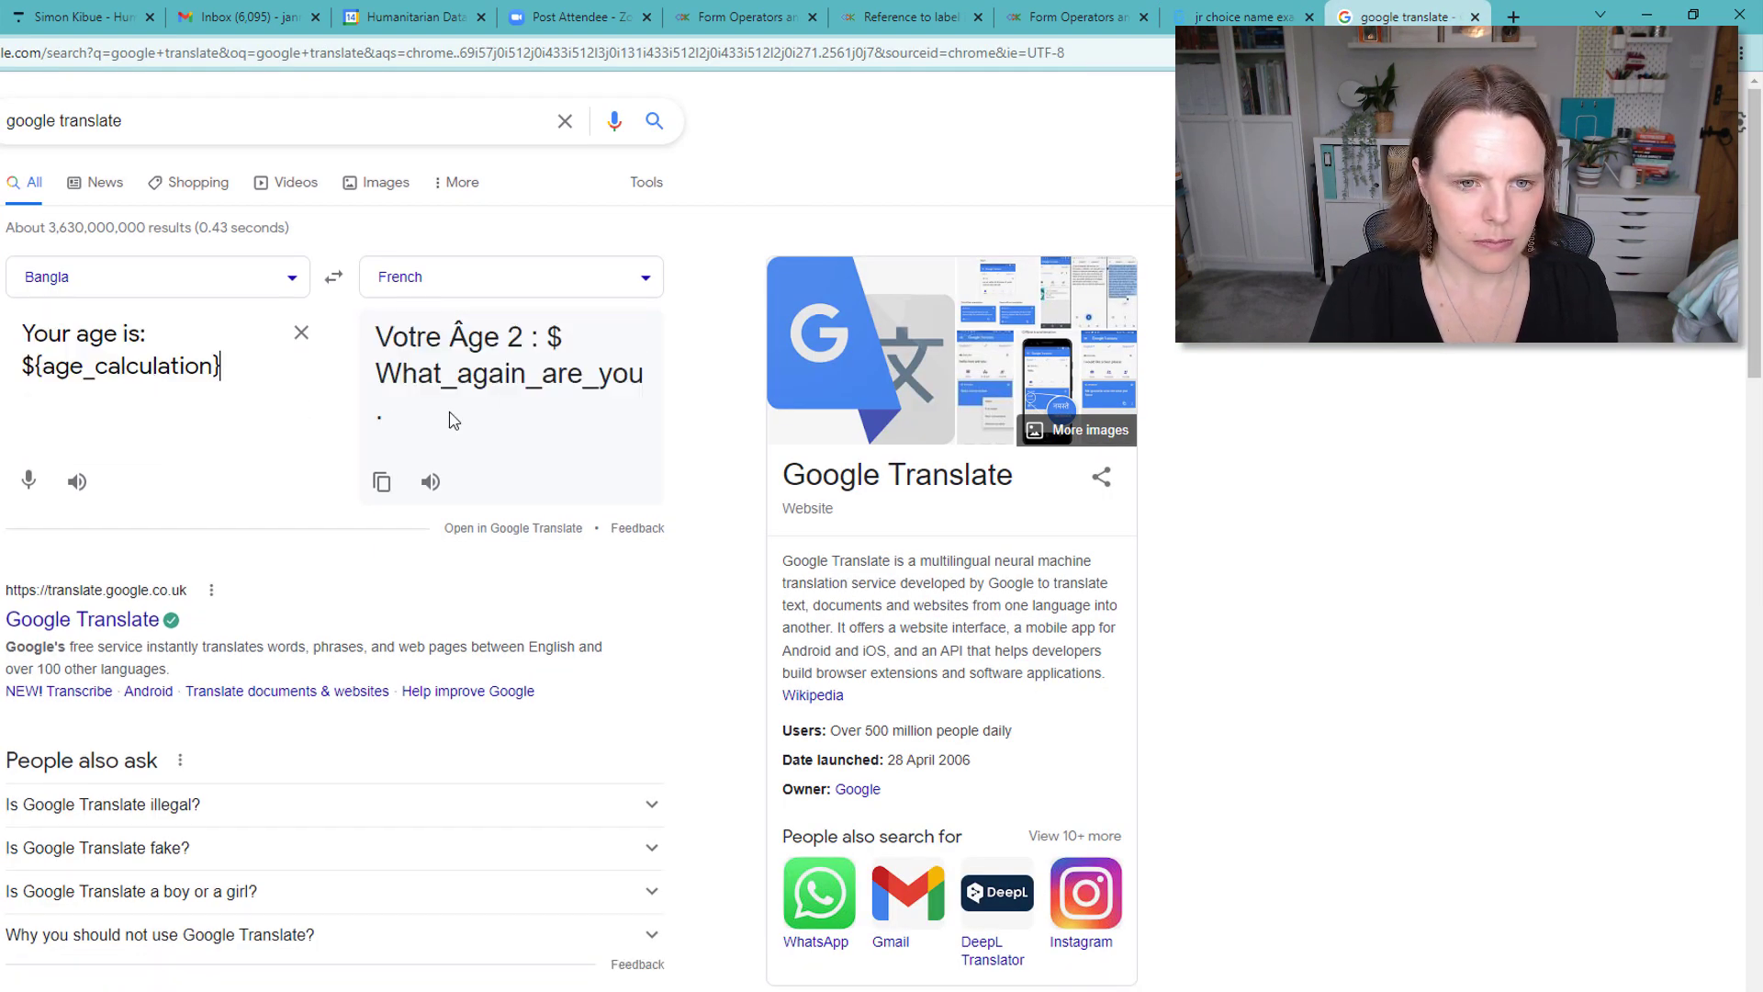
{"action": "left_click_drag", "start_coordinate": [378, 342], "coordinate": [645, 401]}
{"action": "key", "text": "ctrl+c"}
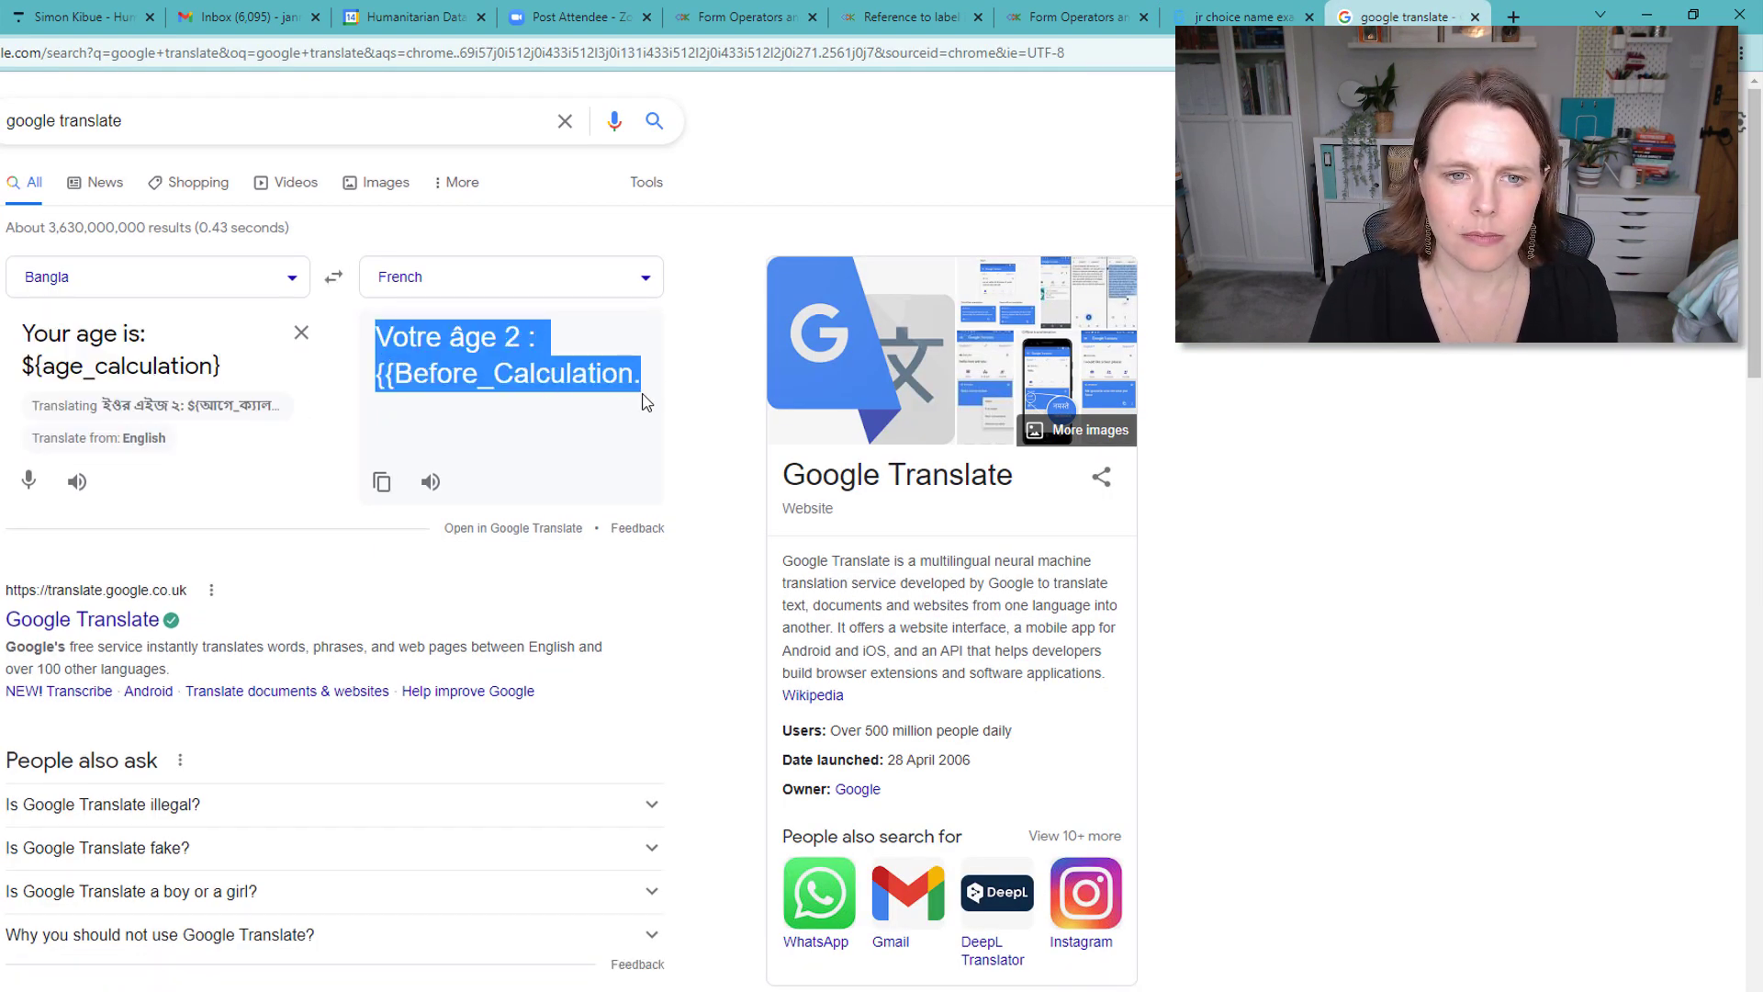
{"action": "left_click", "coordinate": [1244, 16]}
{"action": "left_click", "coordinate": [666, 444]}
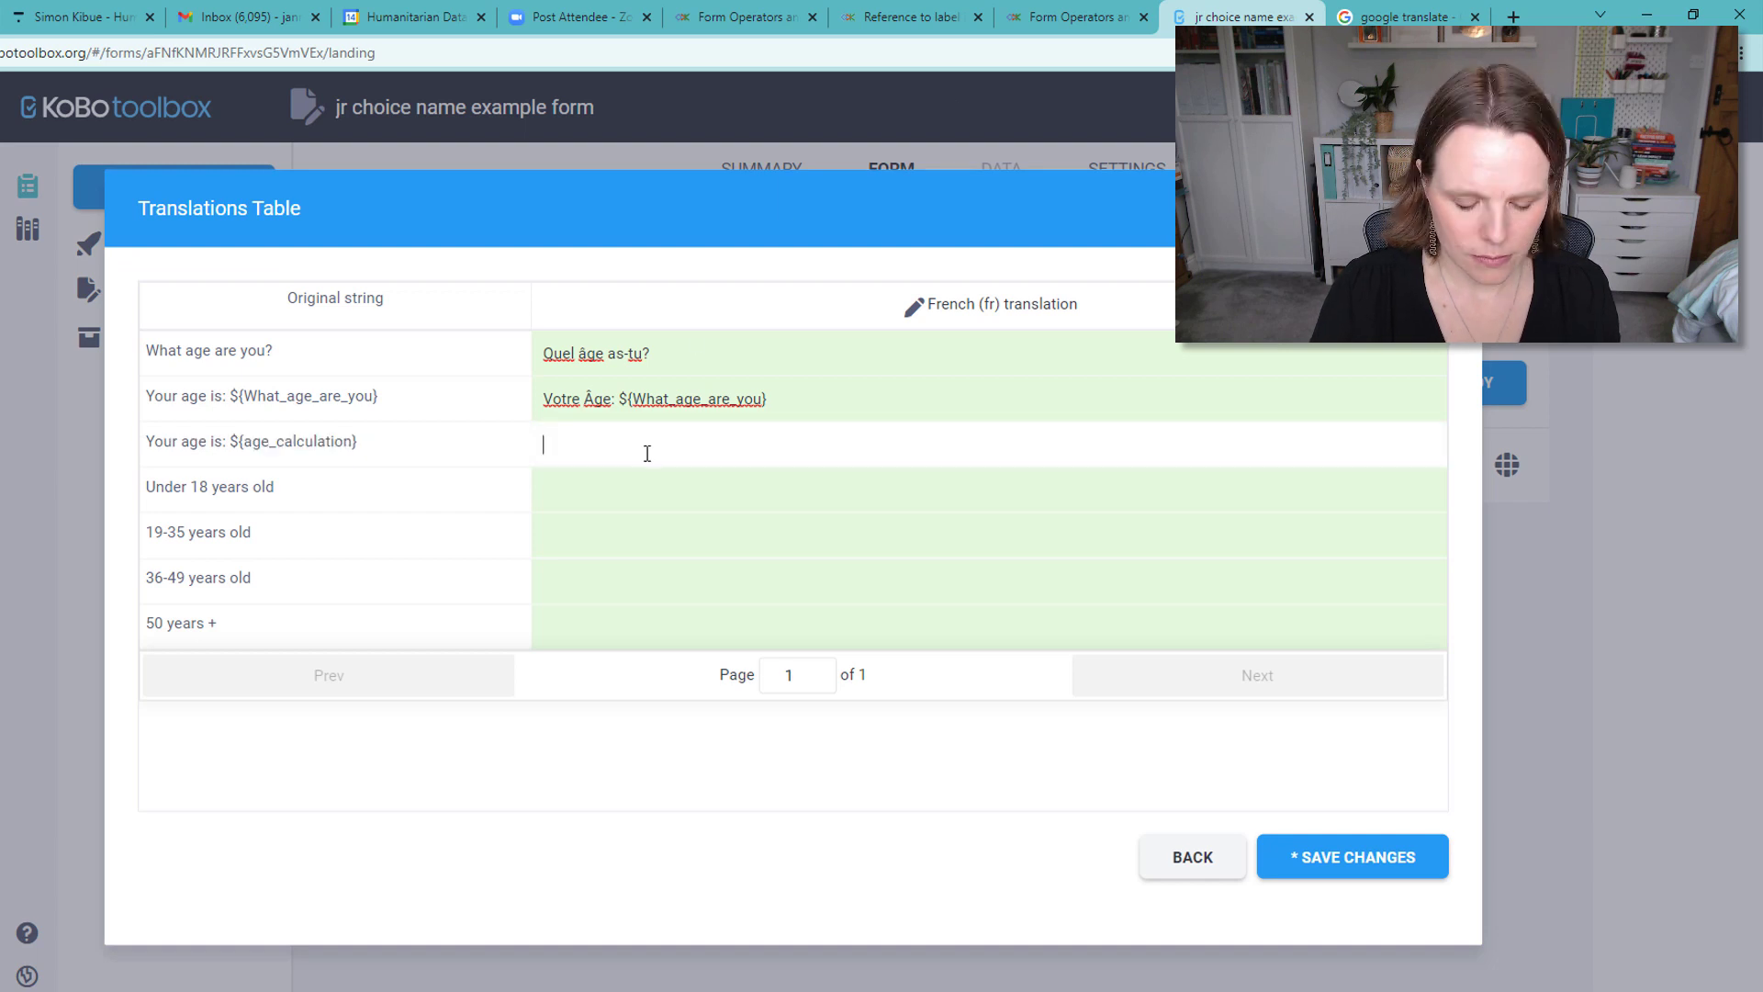
{"action": "key", "text": "ctrl+v"}
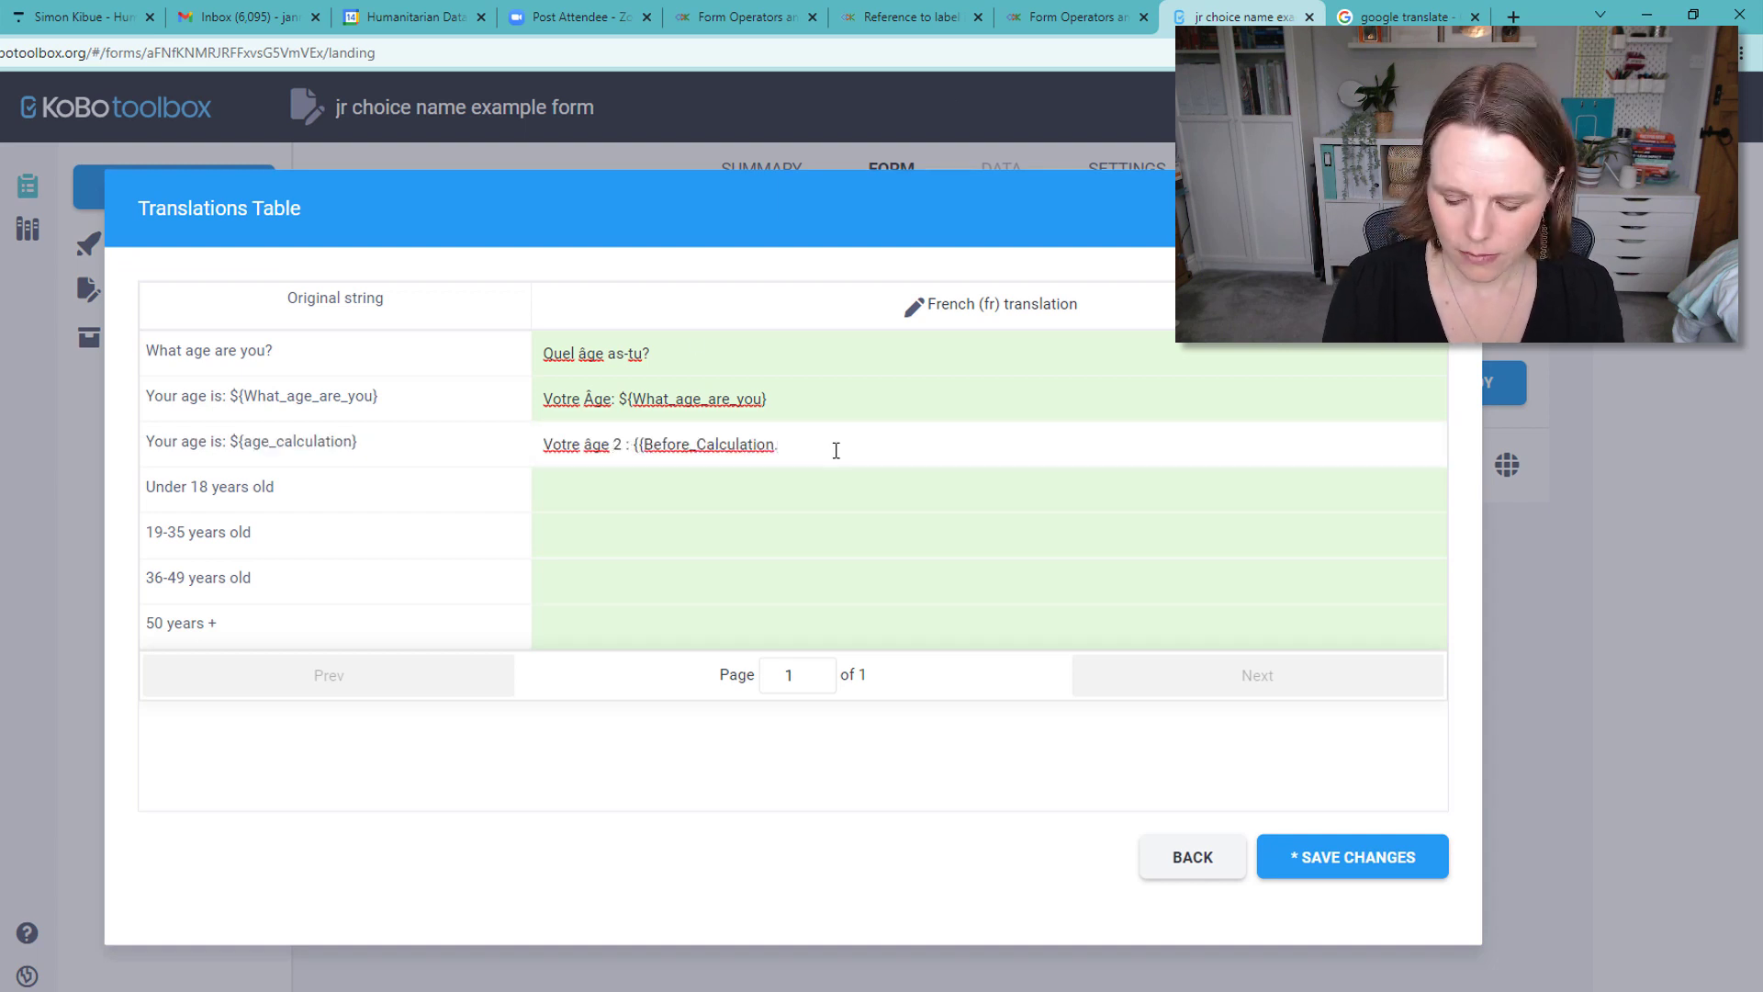
- Correct the second note's French translation to "Votre âge: ${age_calculation}", restoring the exact variable reference
{"action": "key", "text": "BackSpace"}
{"action": "key", "text": "BackSpace"}
{"action": "key", "text": "BackSpace"}
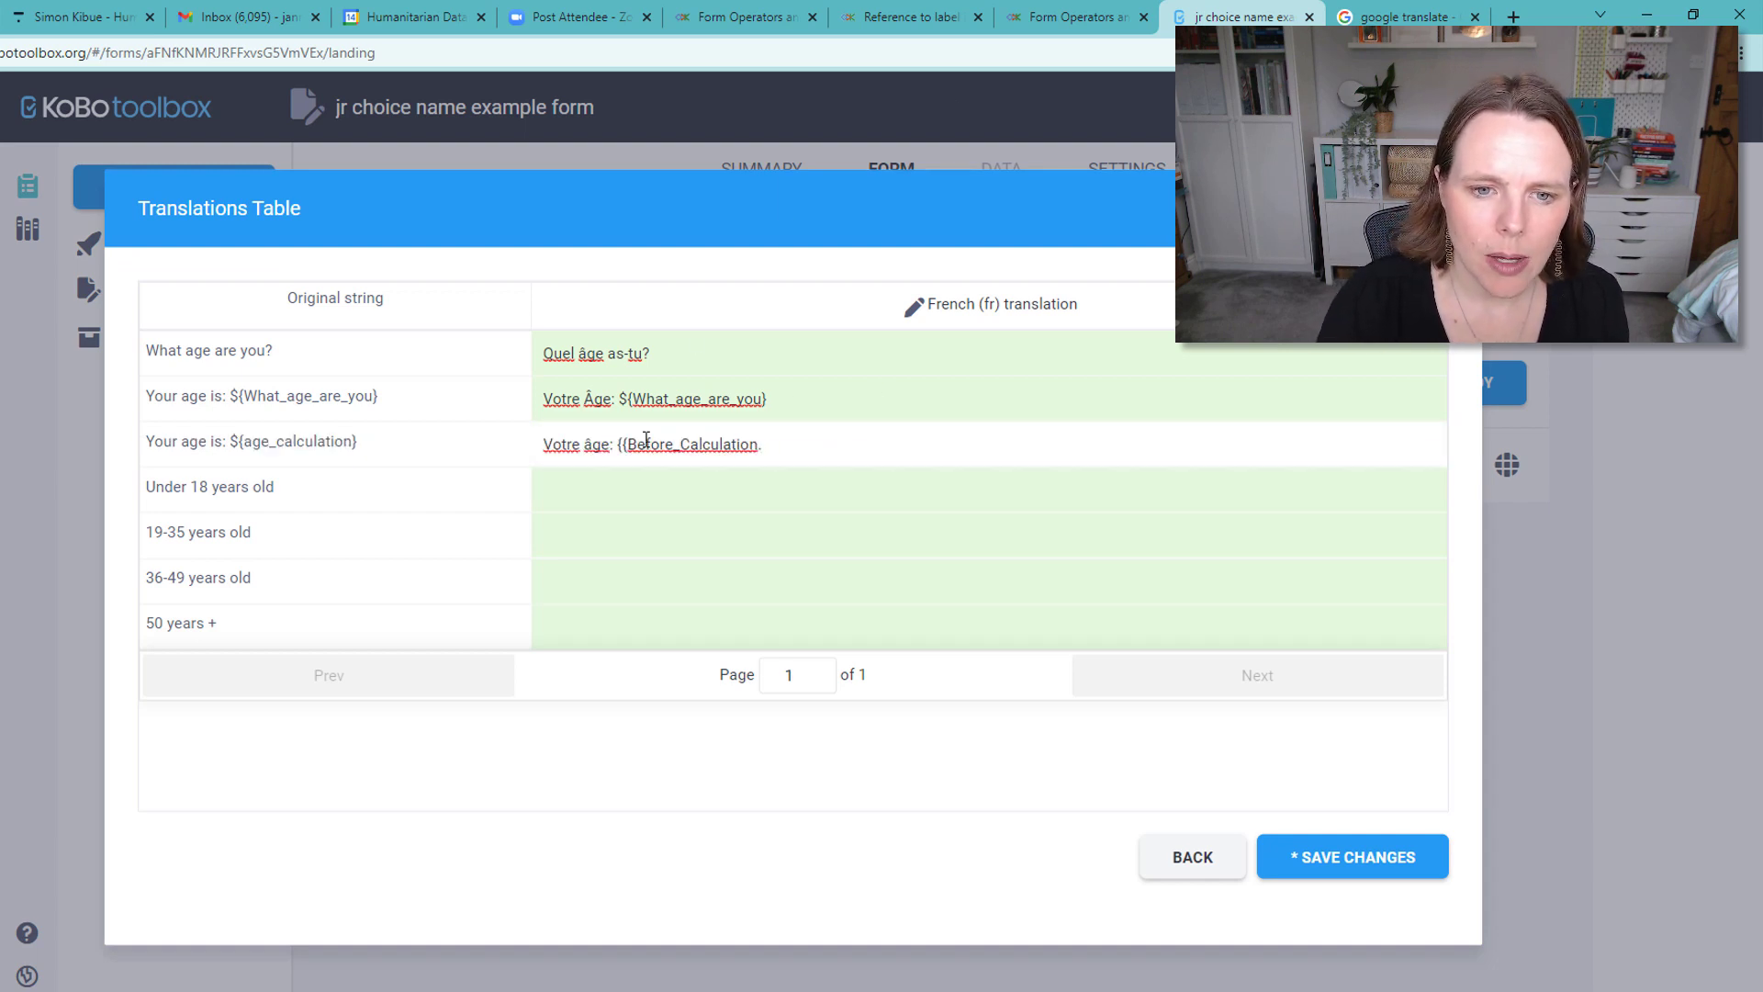
{"action": "key", "text": "BackSpace"}
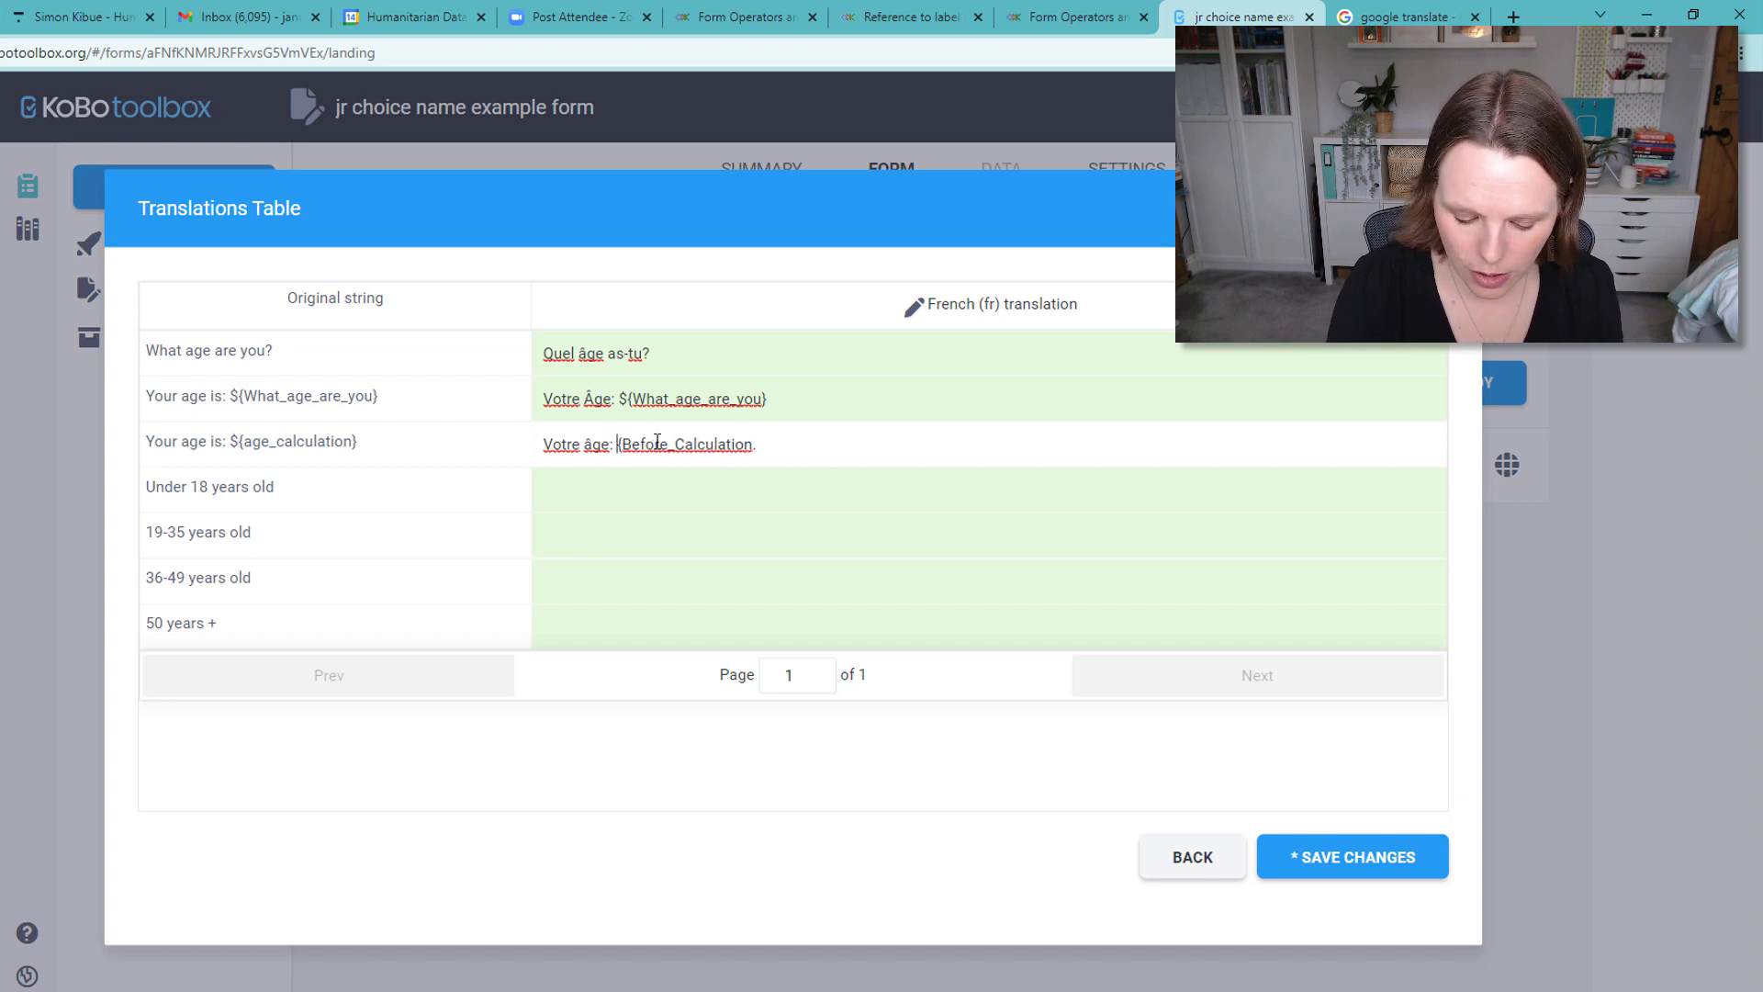
{"action": "type", "text": "$"}
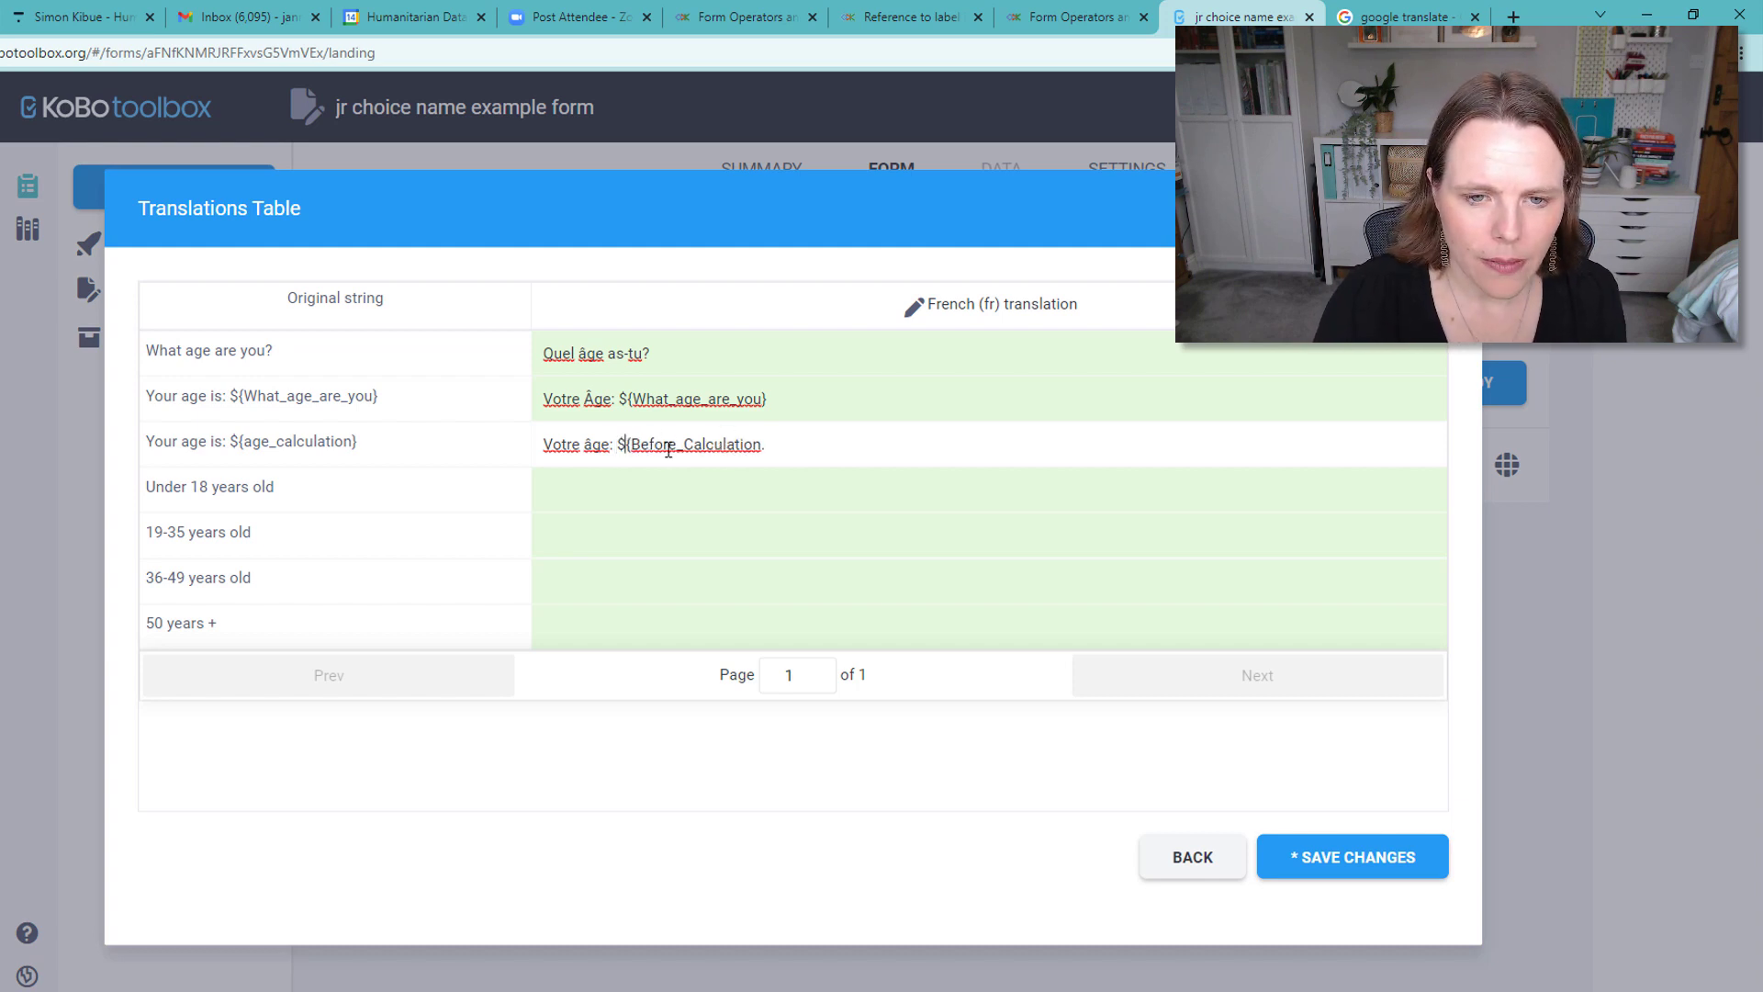
{"action": "left_click_drag", "start_coordinate": [634, 447], "coordinate": [694, 447]}
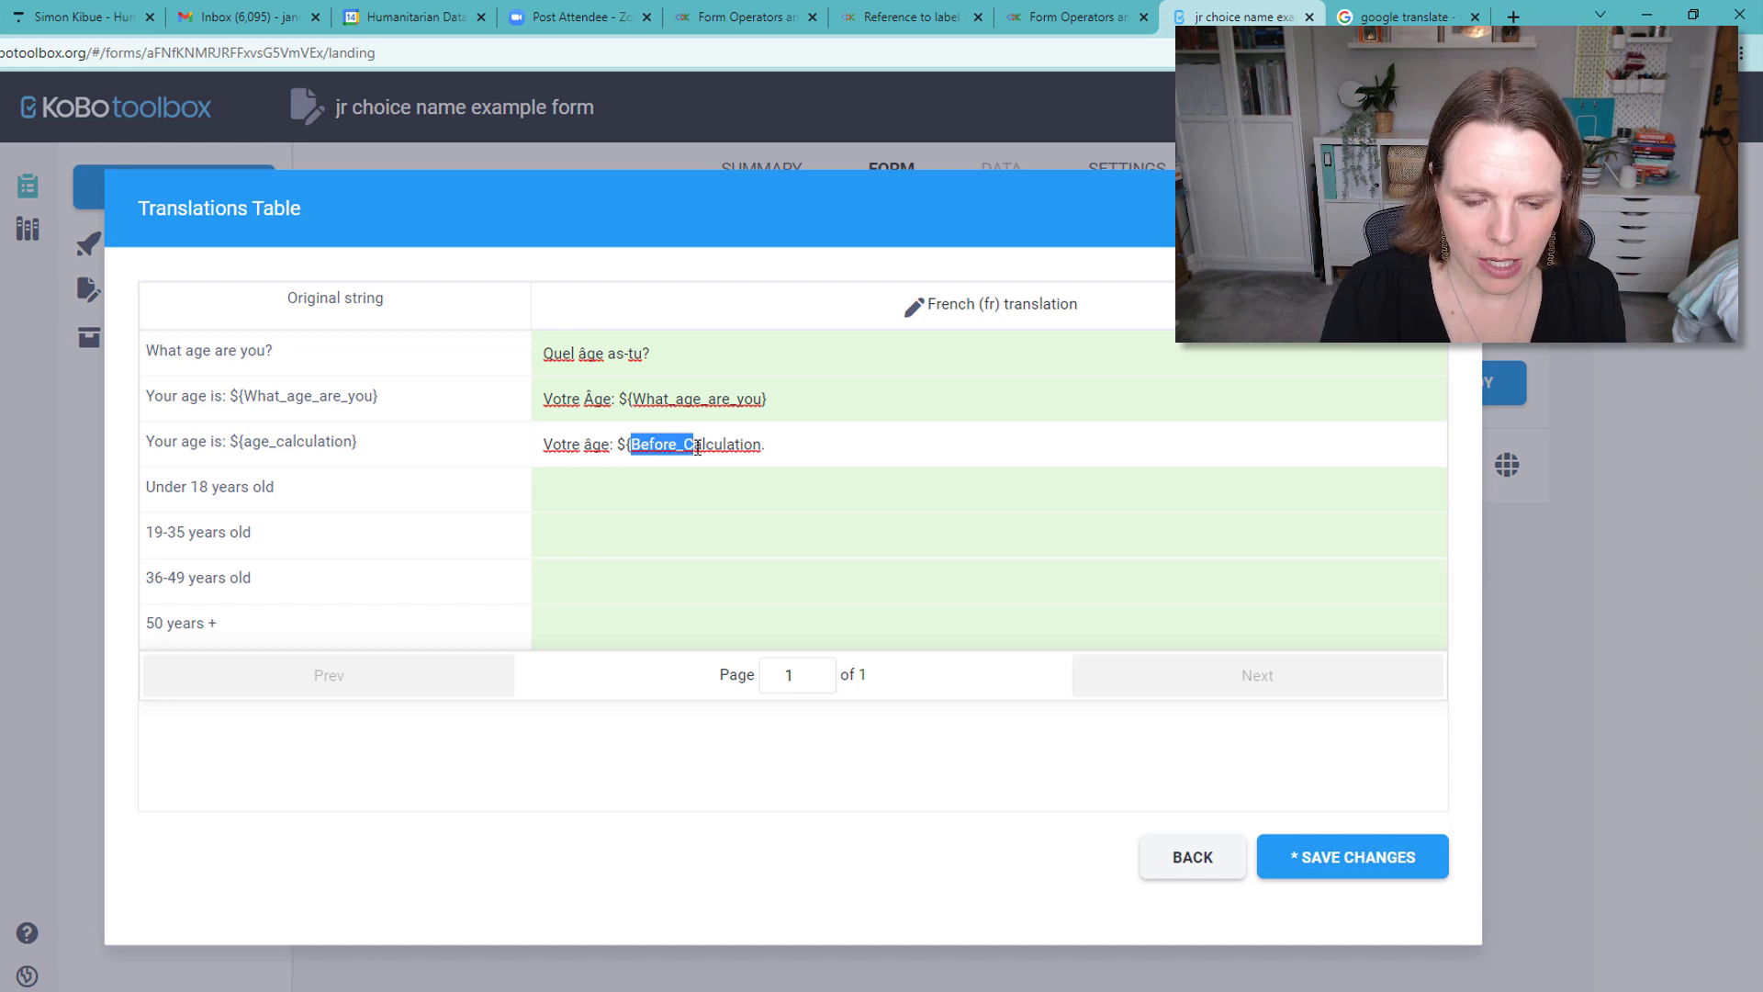
{"action": "type", "text": "age_c"}
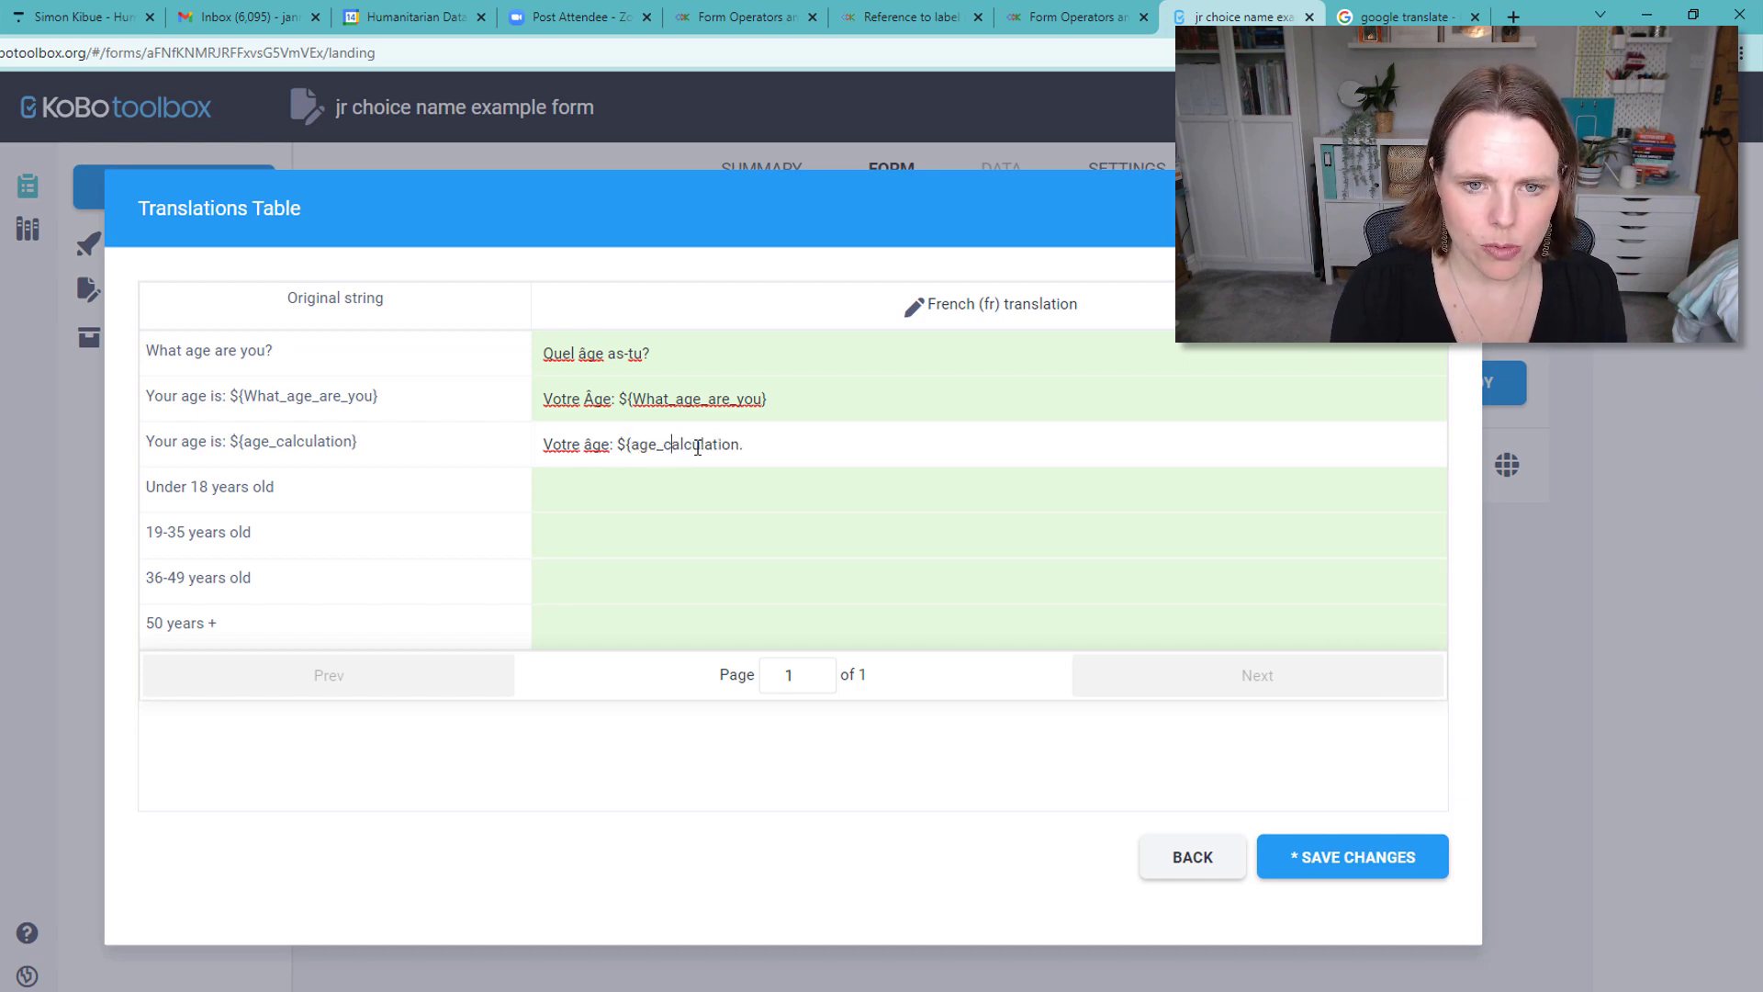
{"action": "left_click", "coordinate": [746, 450]}
{"action": "key", "text": "BackSpace"}
{"action": "type", "text": "}"}
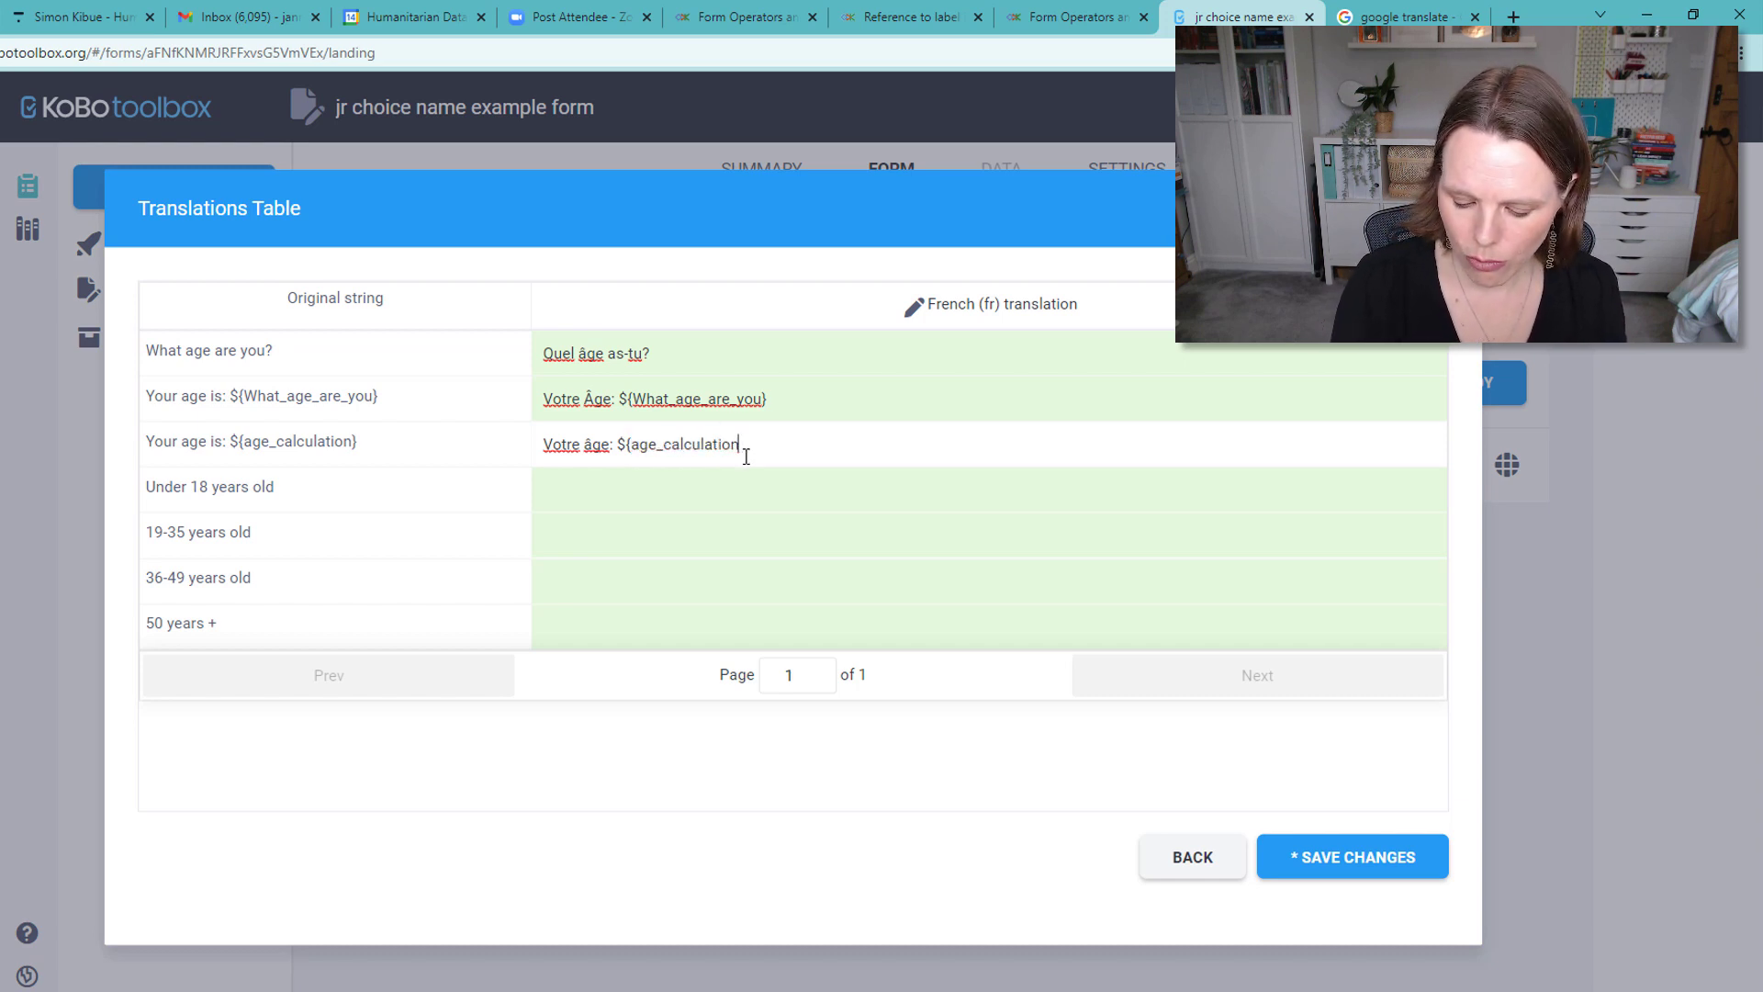
{"action": "left_click_drag", "start_coordinate": [715, 445], "coordinate": [621, 447]}
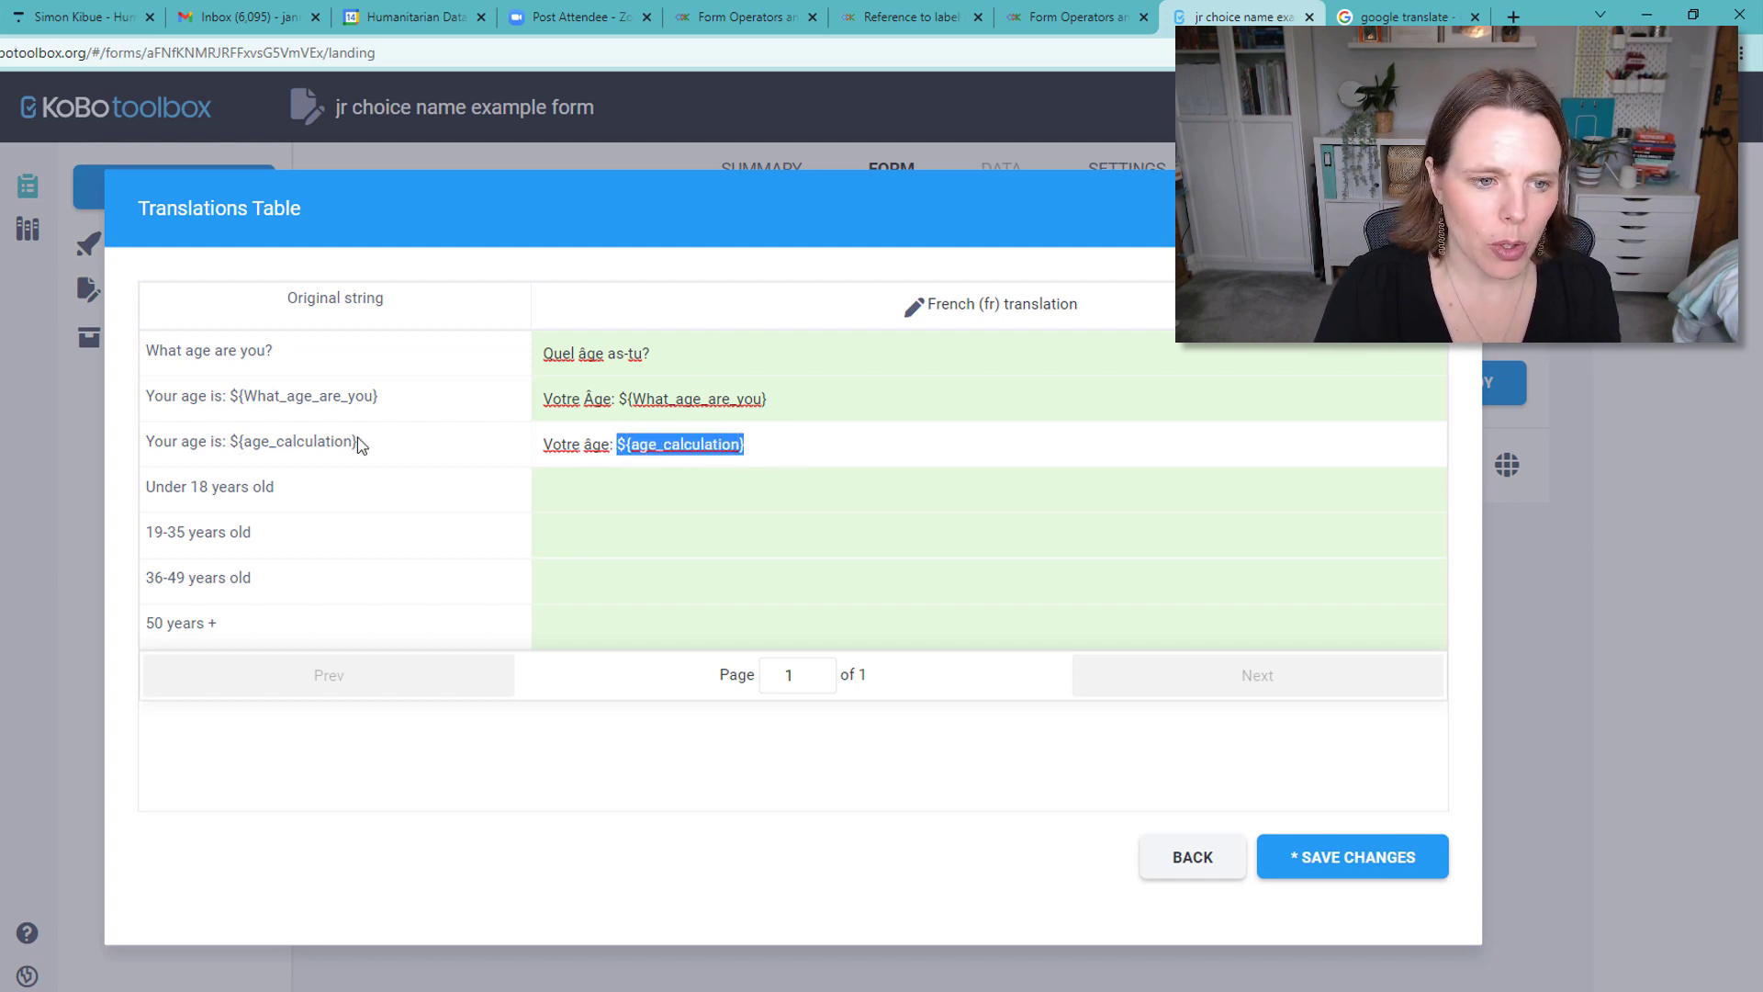
- Translate "Under 18 years old" into French with Google Translate and enter "Moins de 18 ans" as its translation in KoBoToolbox
{"action": "left_click_drag", "start_coordinate": [294, 501], "coordinate": [147, 489]}
{"action": "left_click", "coordinate": [1396, 17]}
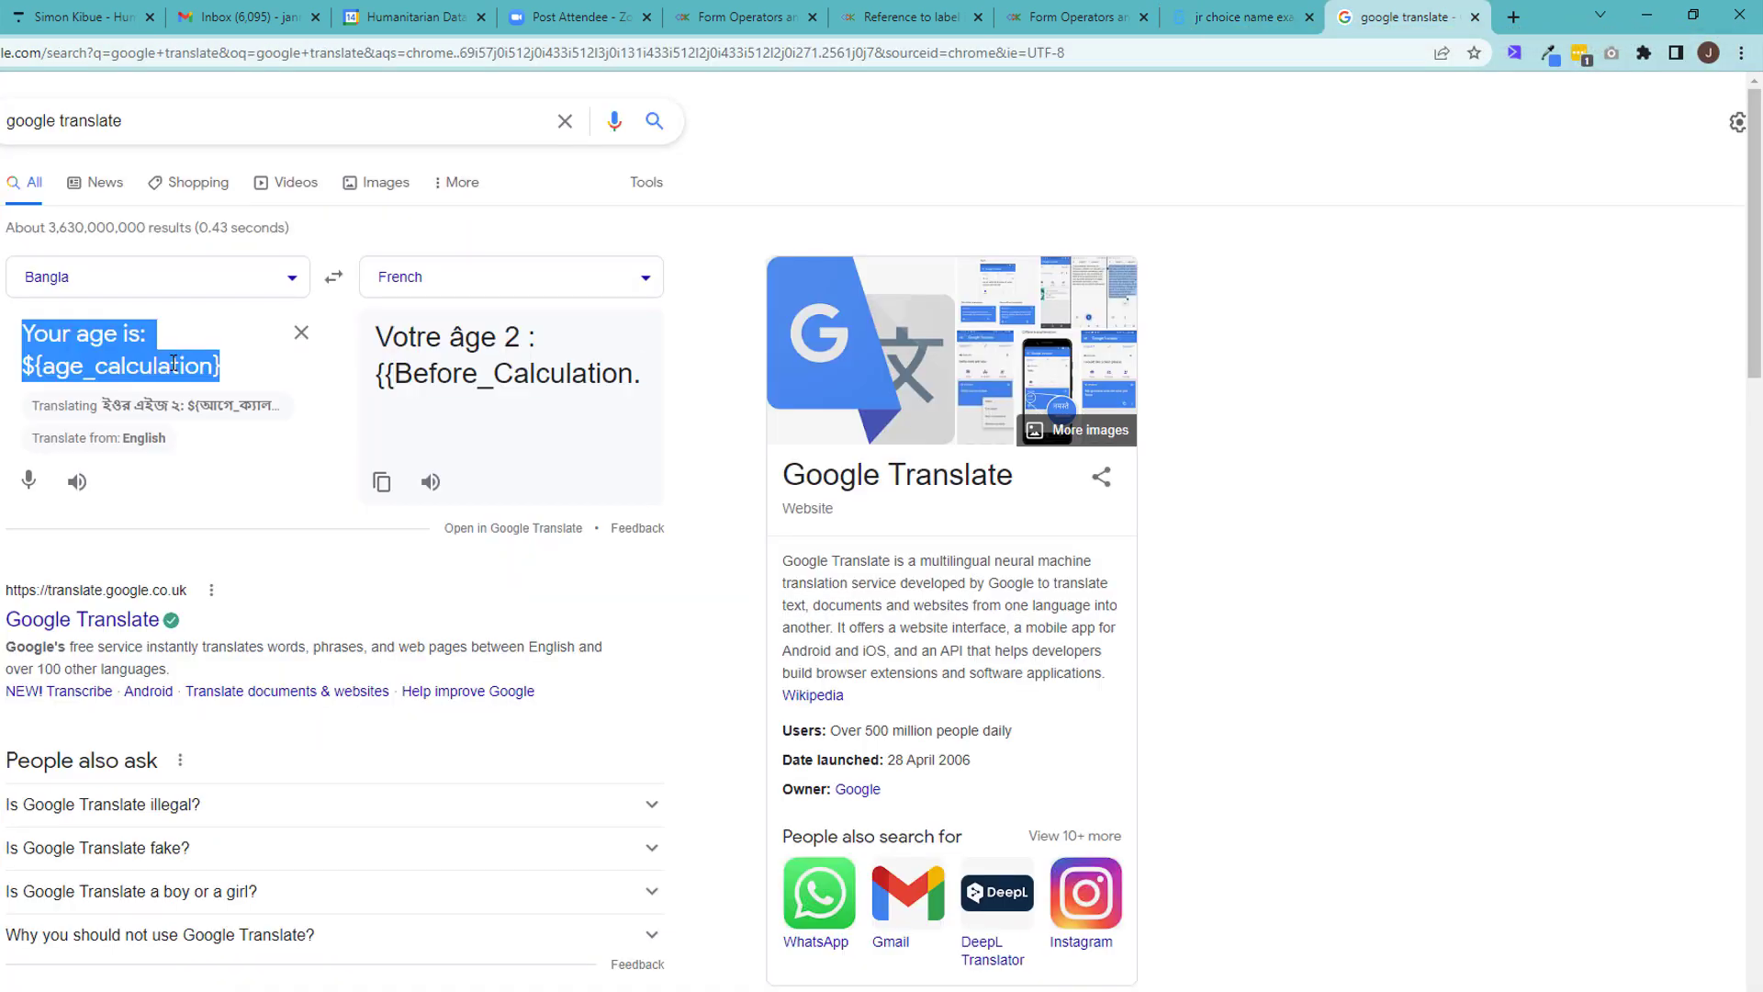
{"action": "left_click", "coordinate": [1245, 17]}
{"action": "left_click", "coordinate": [597, 490]}
{"action": "type", "text": "Moins de 18 ans"}
- Translate "19-35 years old" into French with Google Translate and paste "19-35 ans" as its translation in KoBoToolbox
{"action": "left_click_drag", "start_coordinate": [275, 533], "coordinate": [145, 532]}
{"action": "key", "text": "ctrl+c"}
{"action": "left_click", "coordinate": [1396, 16]}
{"action": "left_click", "coordinate": [1245, 17]}
{"action": "left_click", "coordinate": [577, 534]}
{"action": "key", "text": "ctrl+v"}
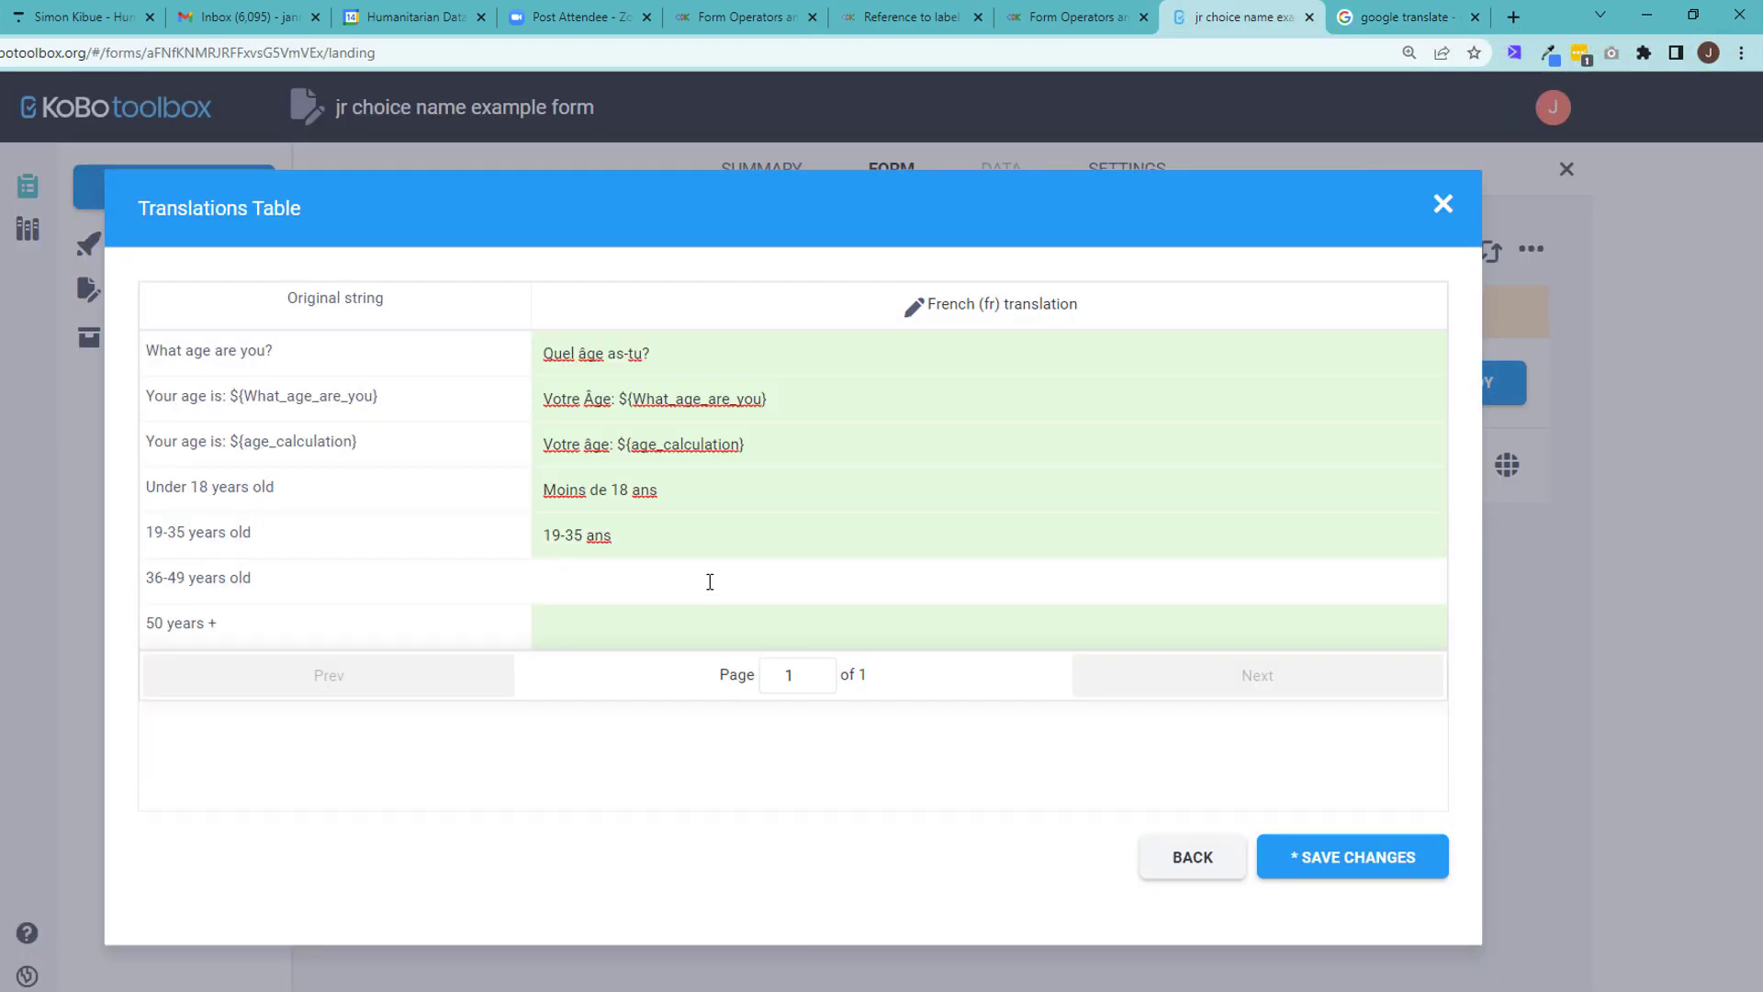
- Enter "36-49 ans" and "Plus de 50 ans" as the French translations of the last two age options, then save and close the table
{"action": "left_click", "coordinate": [634, 625]}
{"action": "type", "text": "Plus de 50 ans"}
{"action": "left_click_drag", "start_coordinate": [224, 623], "coordinate": [145, 623]}
{"action": "key", "text": "ctrl+c"}
{"action": "left_click", "coordinate": [1396, 16]}
{"action": "key", "text": "ctrl+v"}
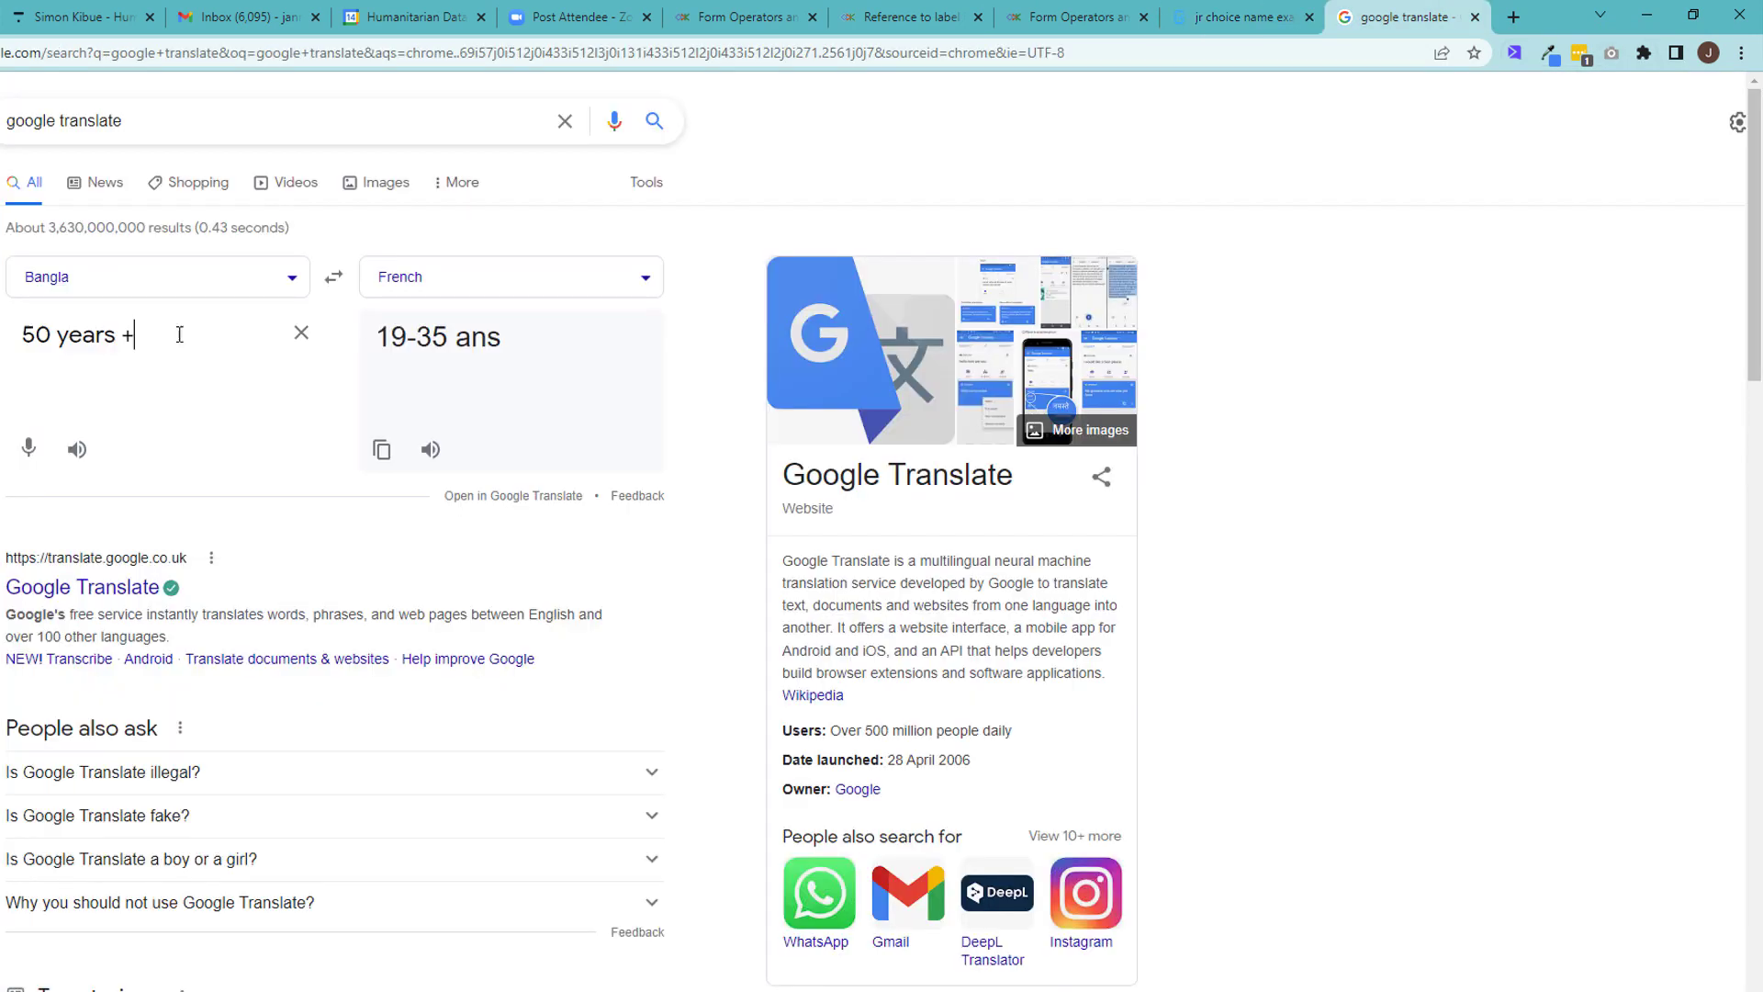
{"action": "left_click", "coordinate": [1226, 16]}
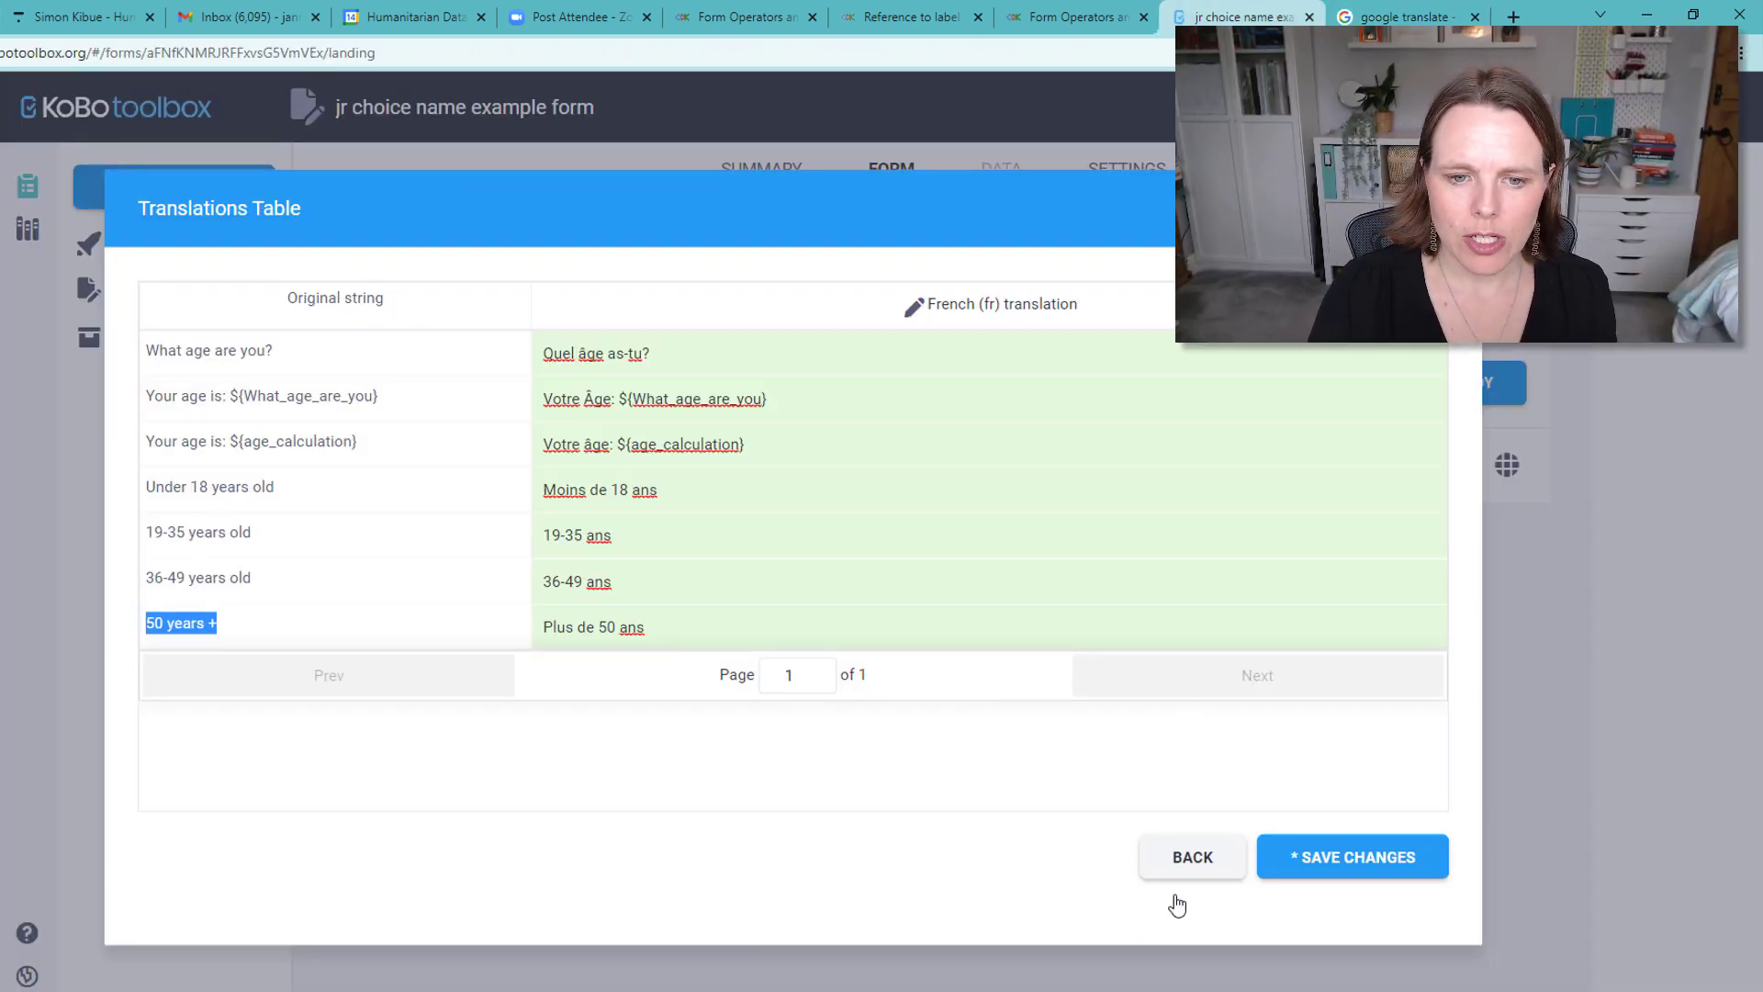
{"action": "left_click", "coordinate": [1340, 856]}
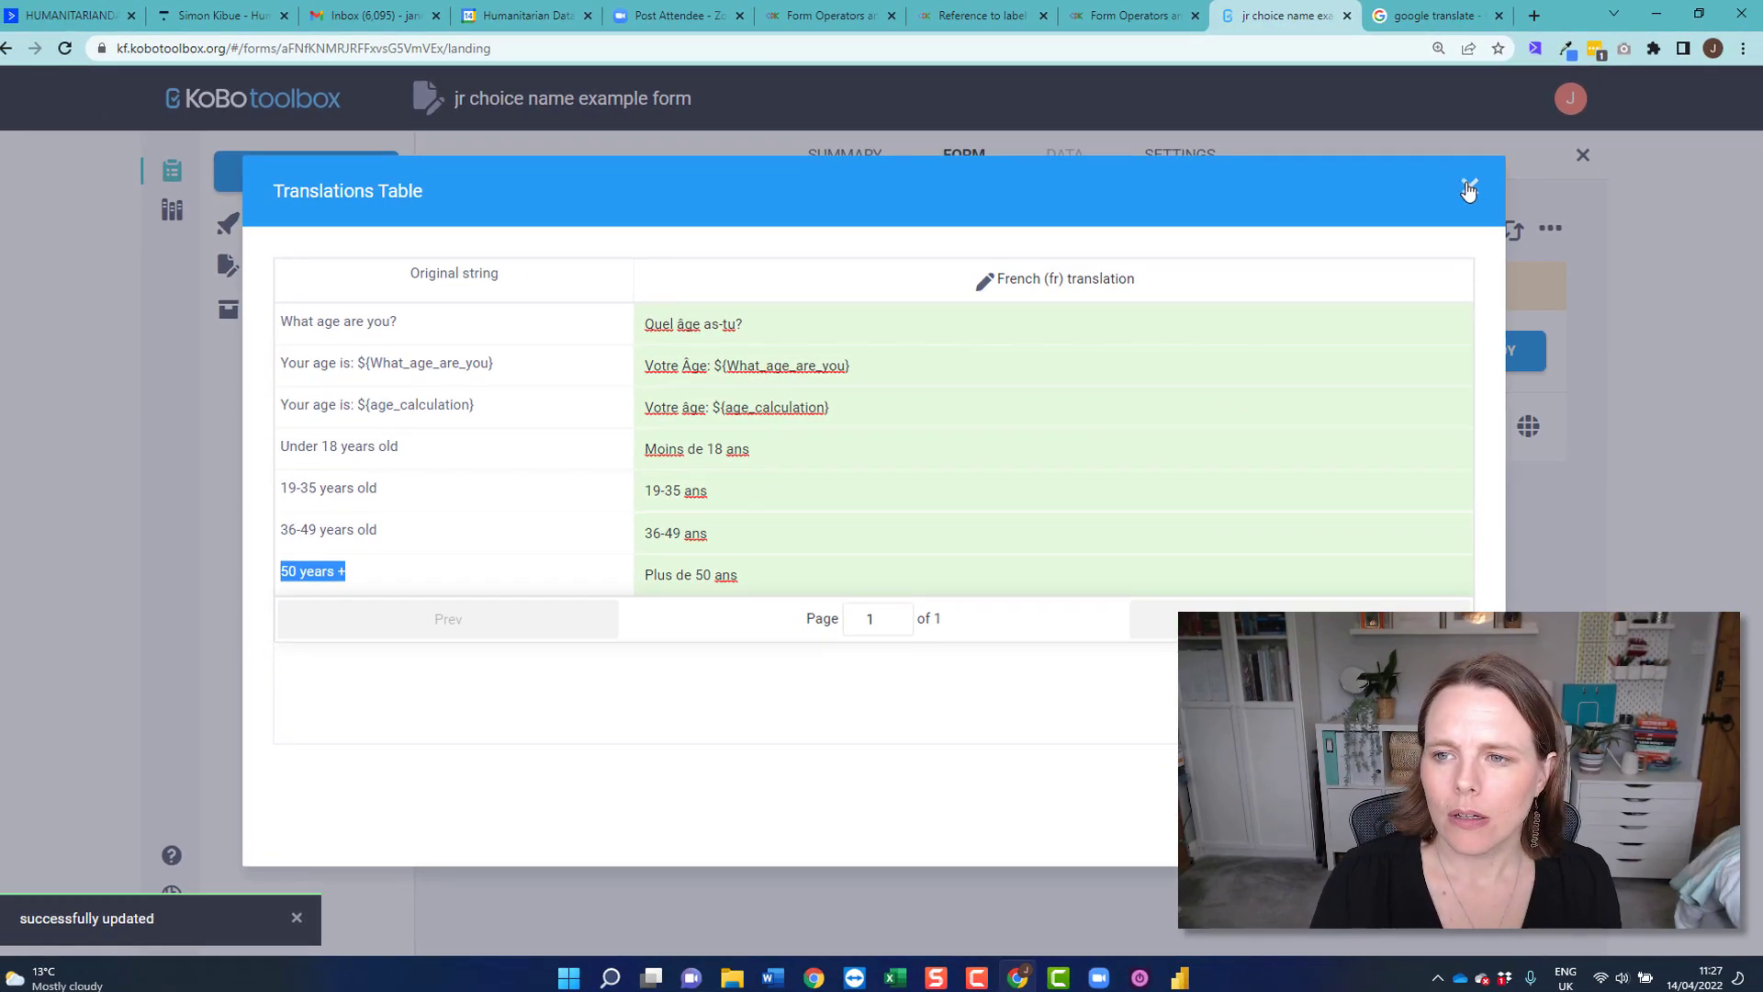
{"action": "left_click", "coordinate": [1469, 190]}
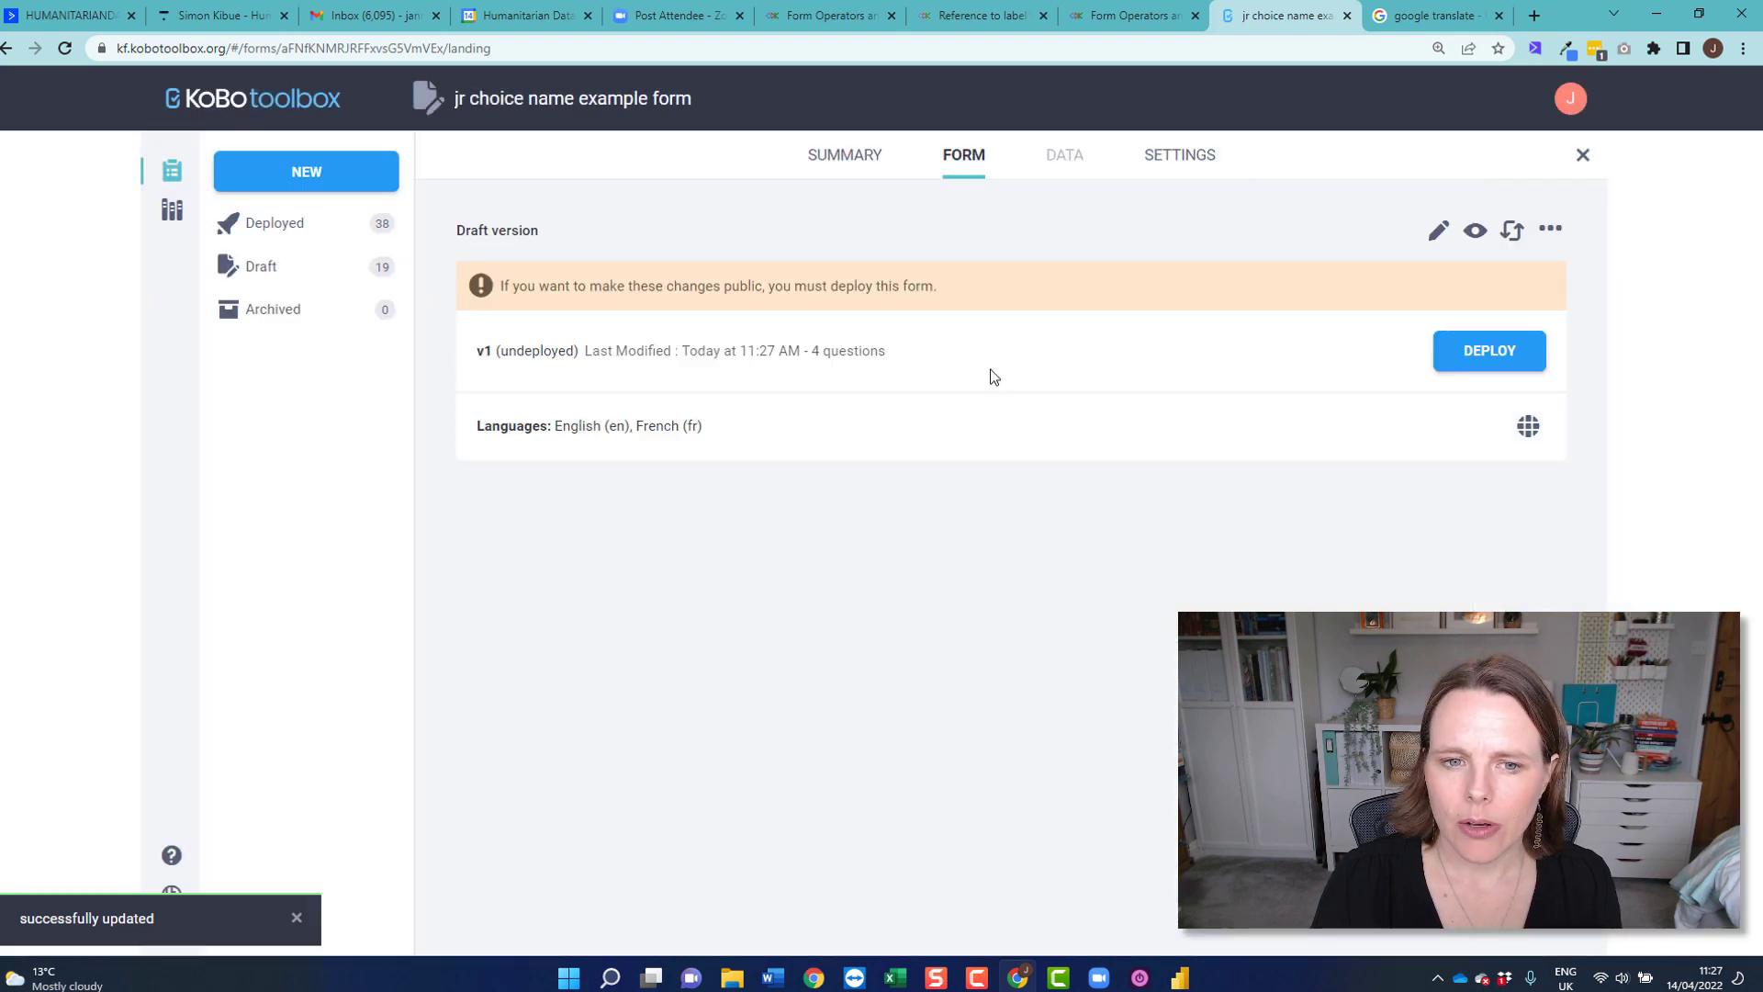
- Preview the form and switch its language to French
{"action": "left_click", "coordinate": [1476, 232]}
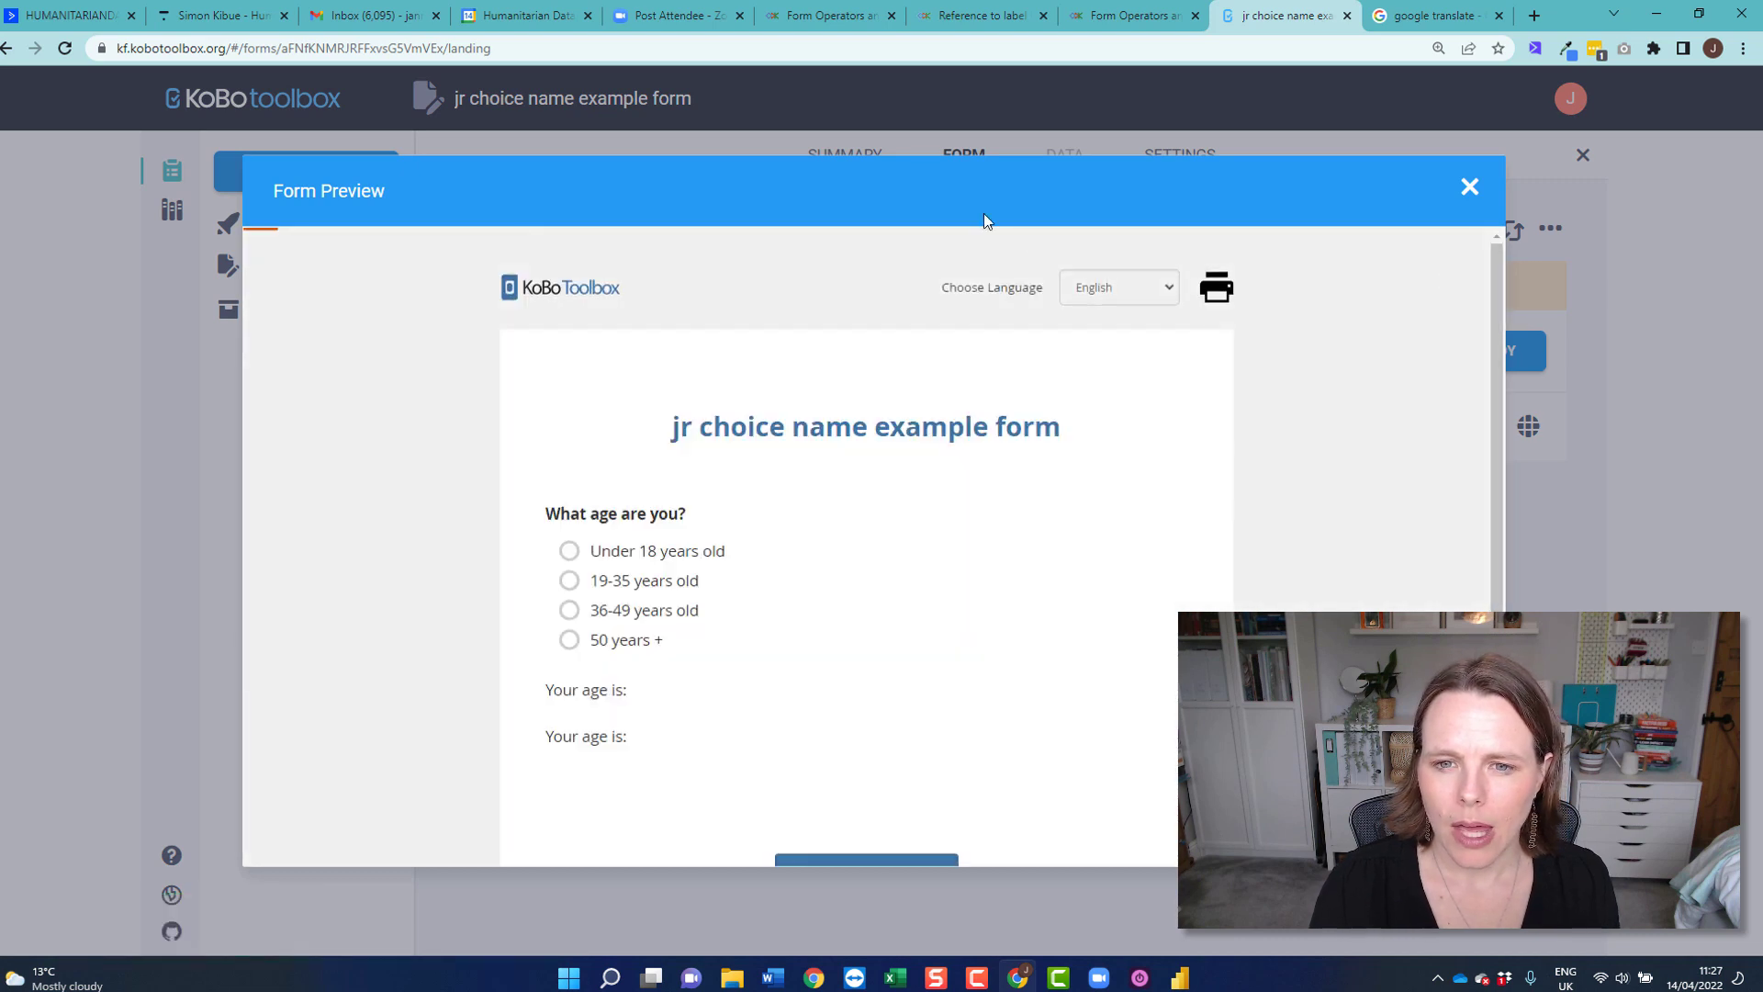
{"action": "left_click", "coordinate": [1153, 304]}
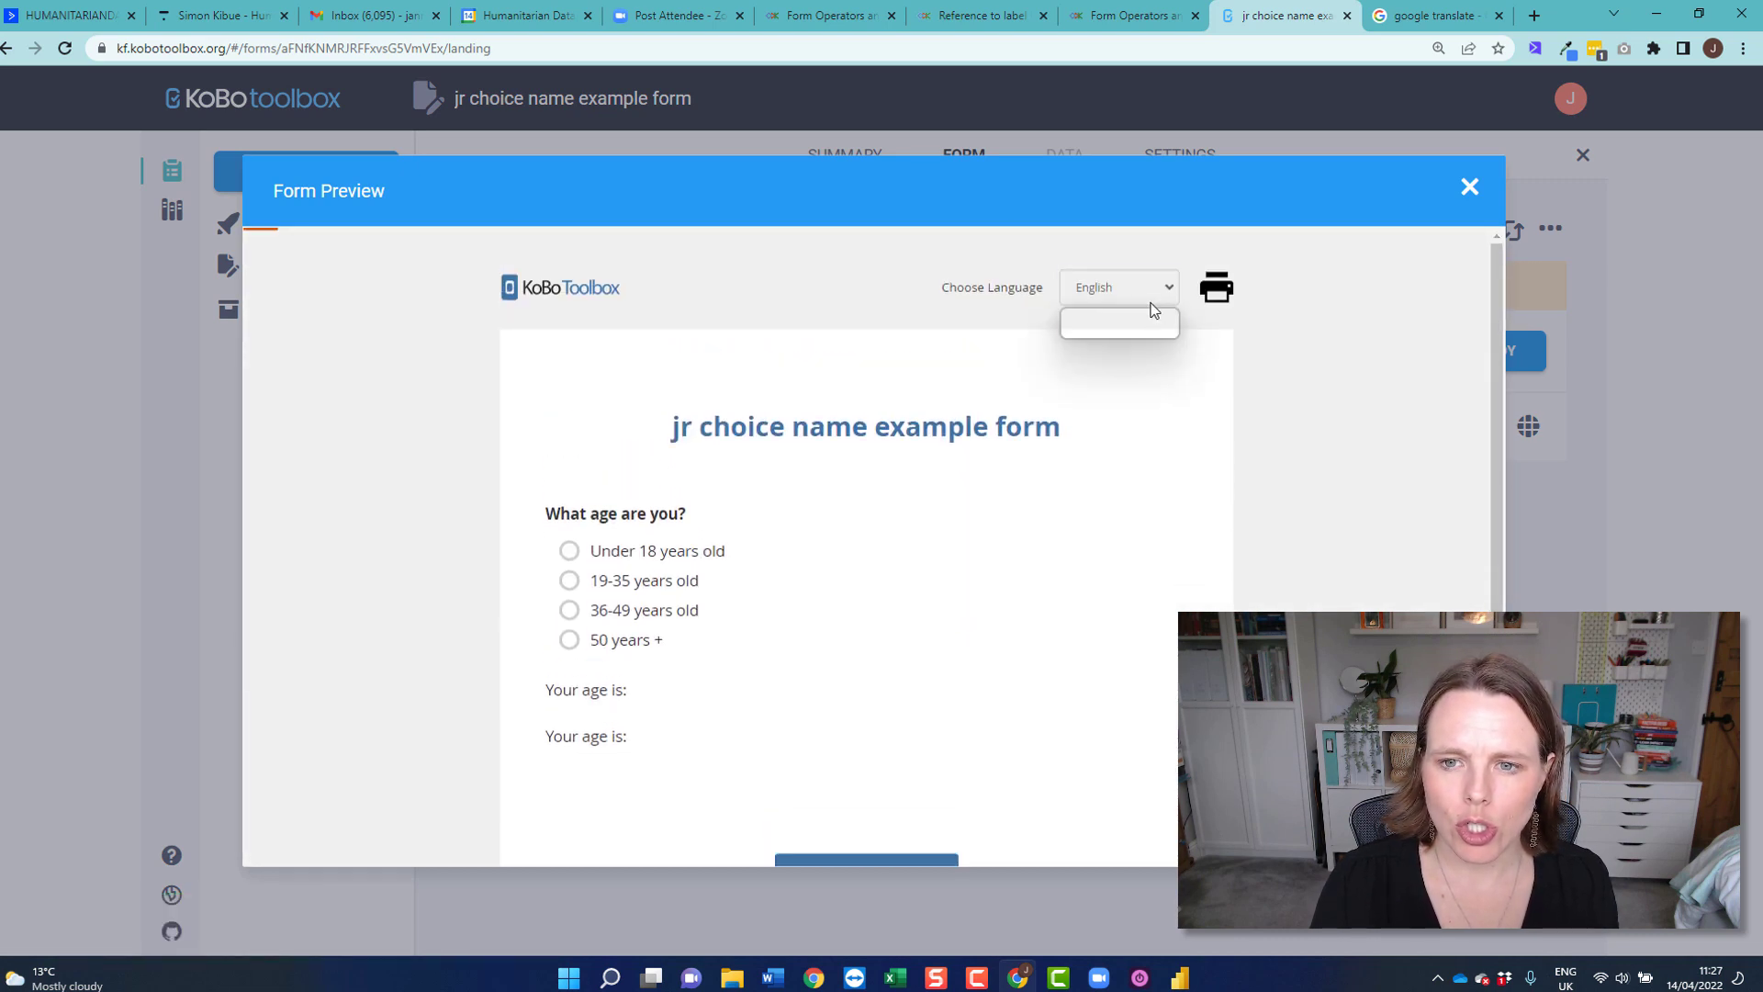
{"action": "left_click", "coordinate": [1095, 330]}
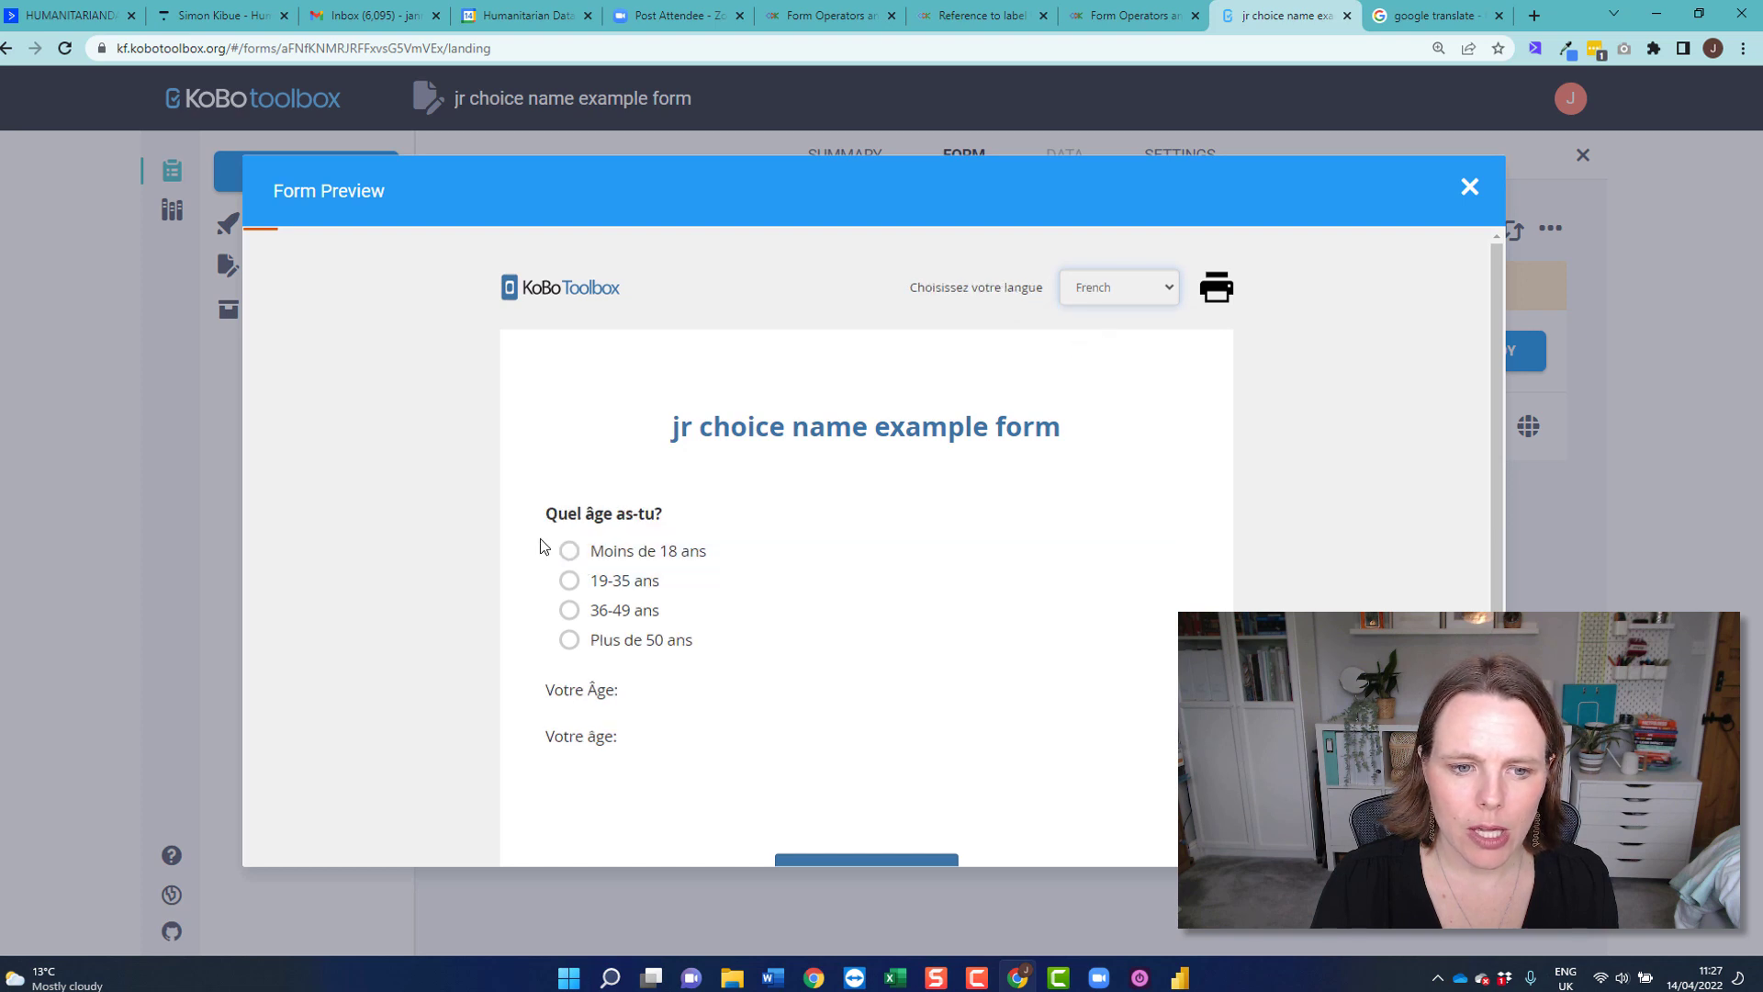
{"action": "scroll", "coordinate": [867, 613], "scroll_direction": "down", "scroll_amount": 1}
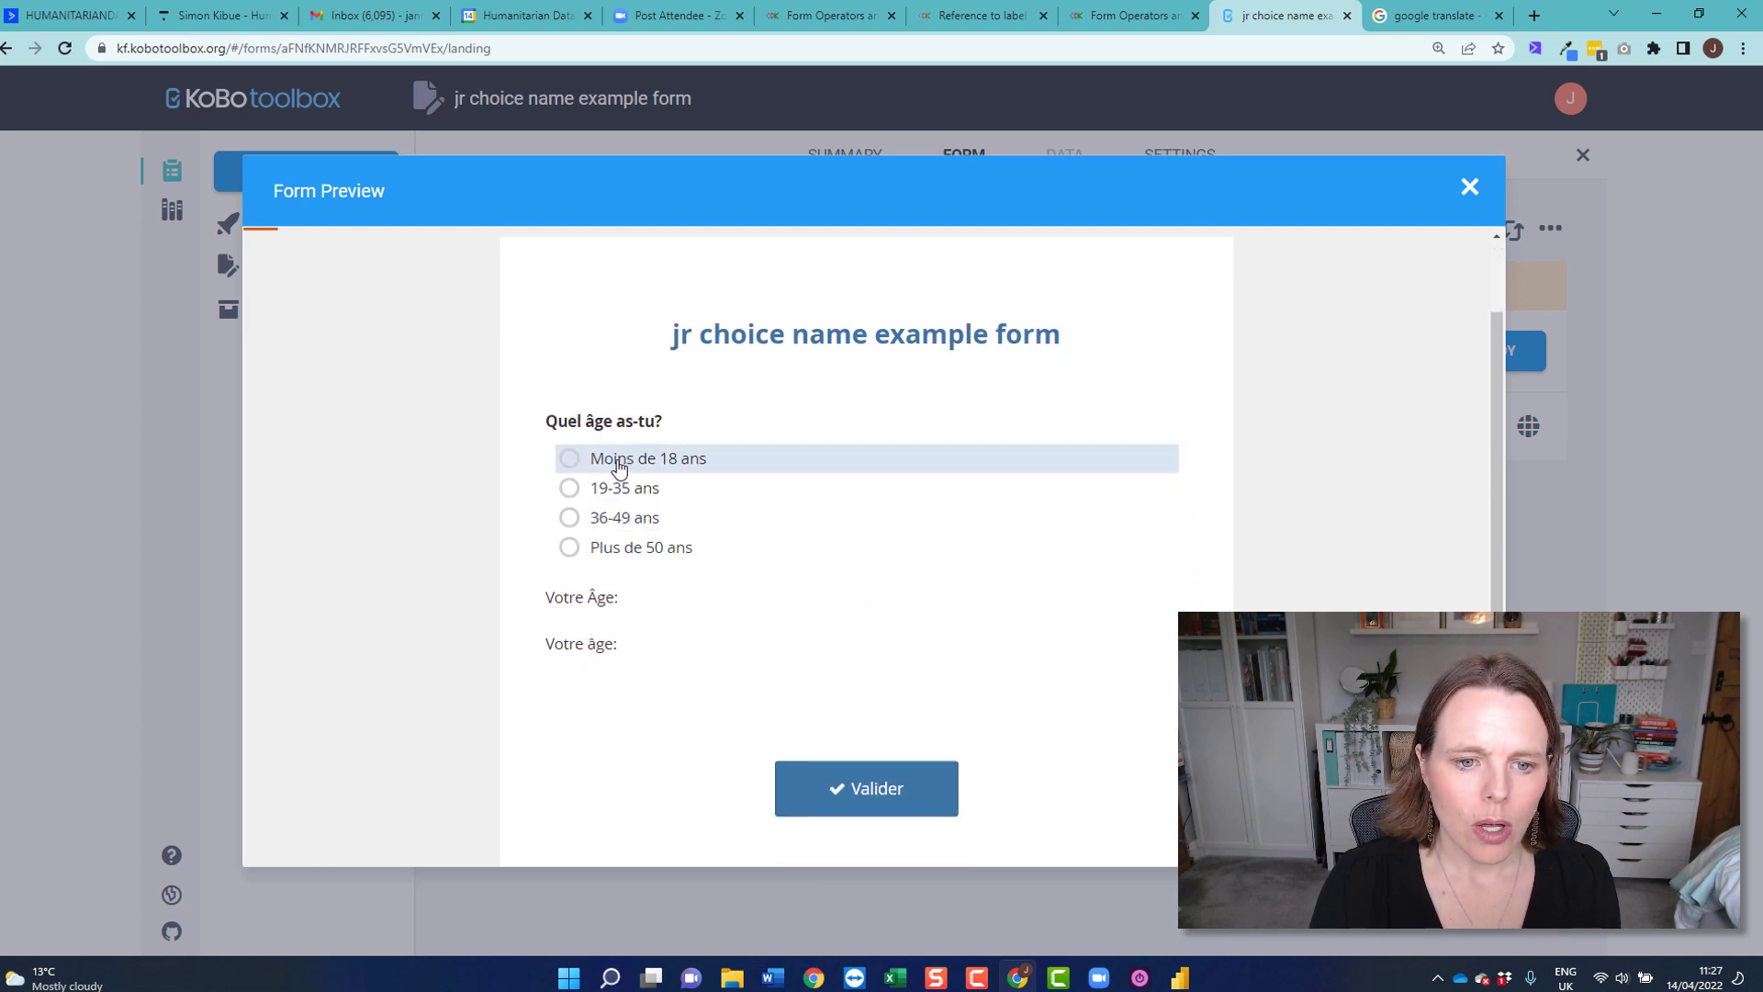
- Test each age option in the French preview and compare the answers shown by the two "Votre âge" notes
{"action": "left_click", "coordinate": [671, 471]}
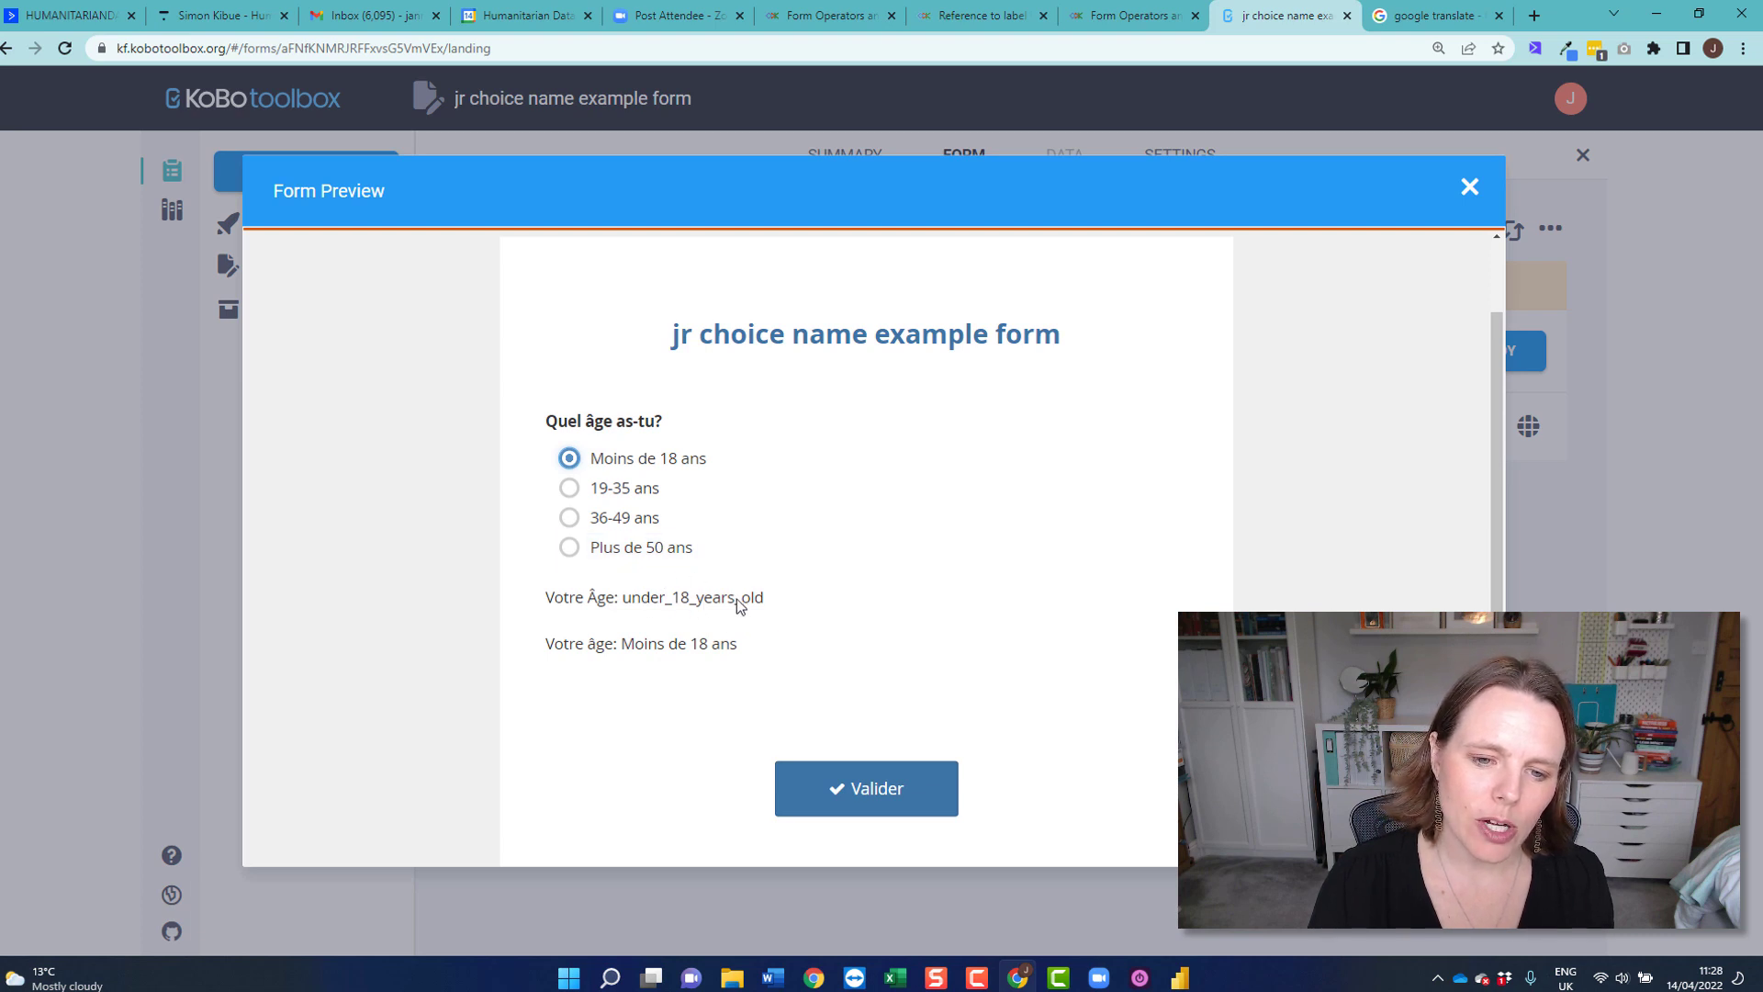
{"action": "left_click", "coordinate": [630, 488]}
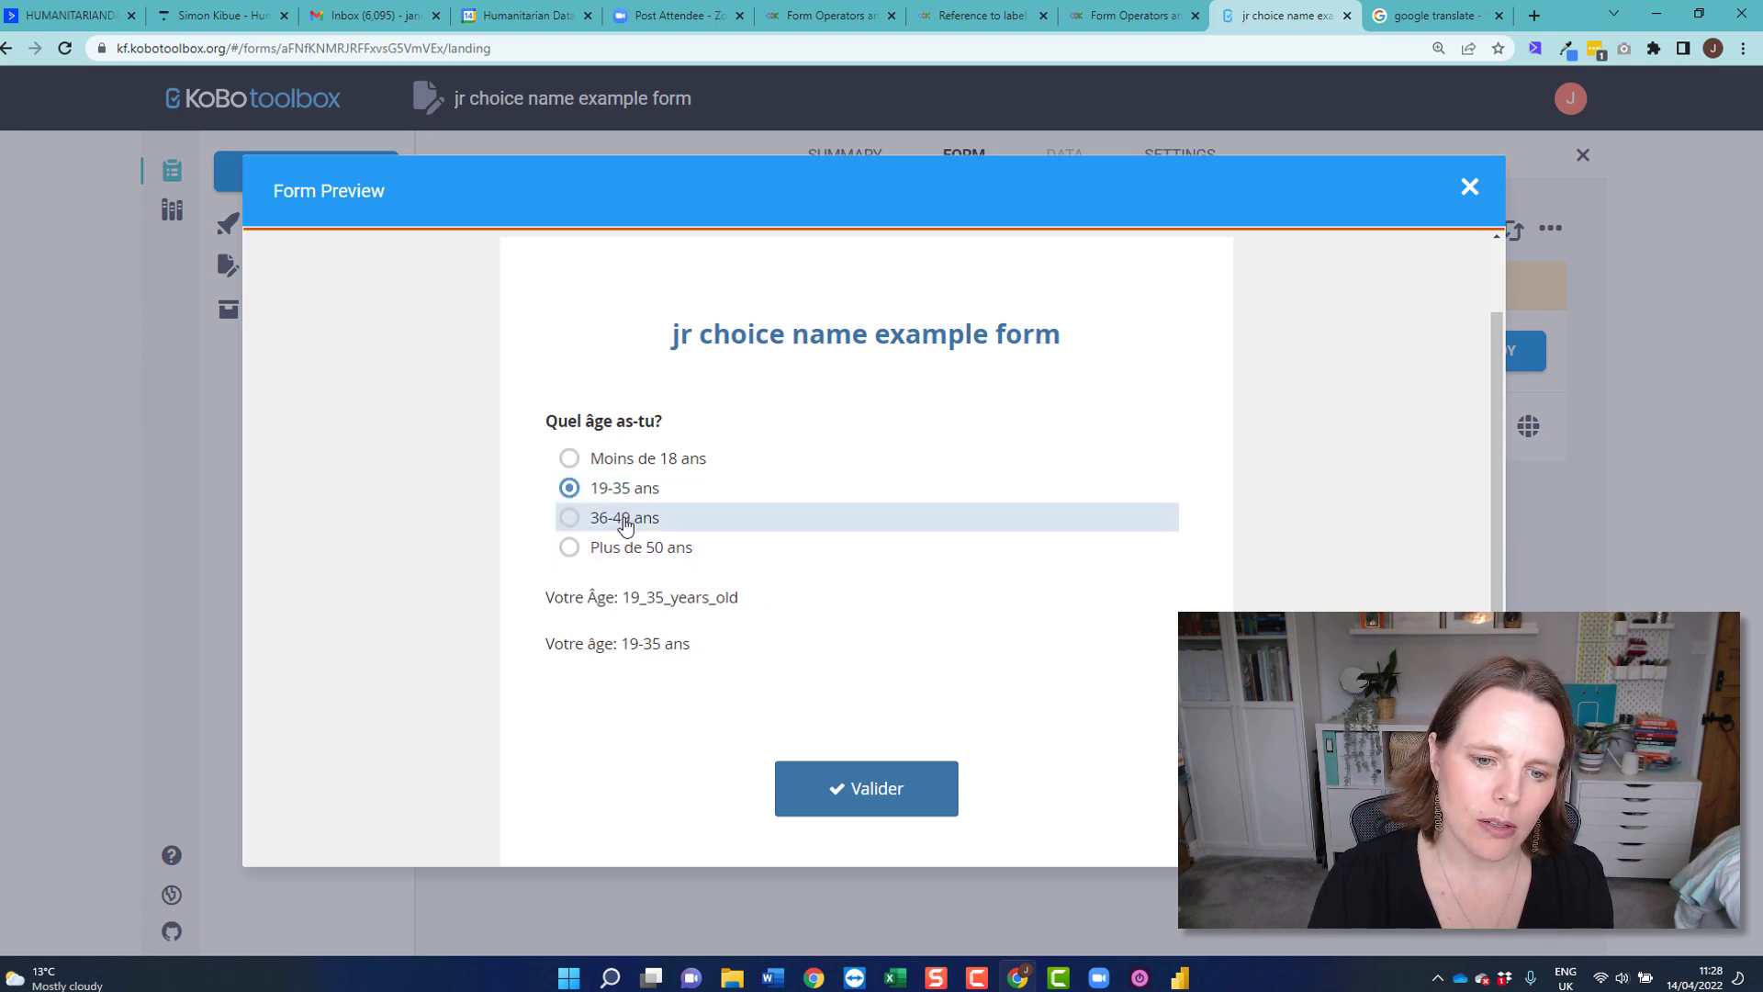
{"action": "left_click", "coordinate": [623, 517]}
{"action": "left_click", "coordinate": [628, 552]}
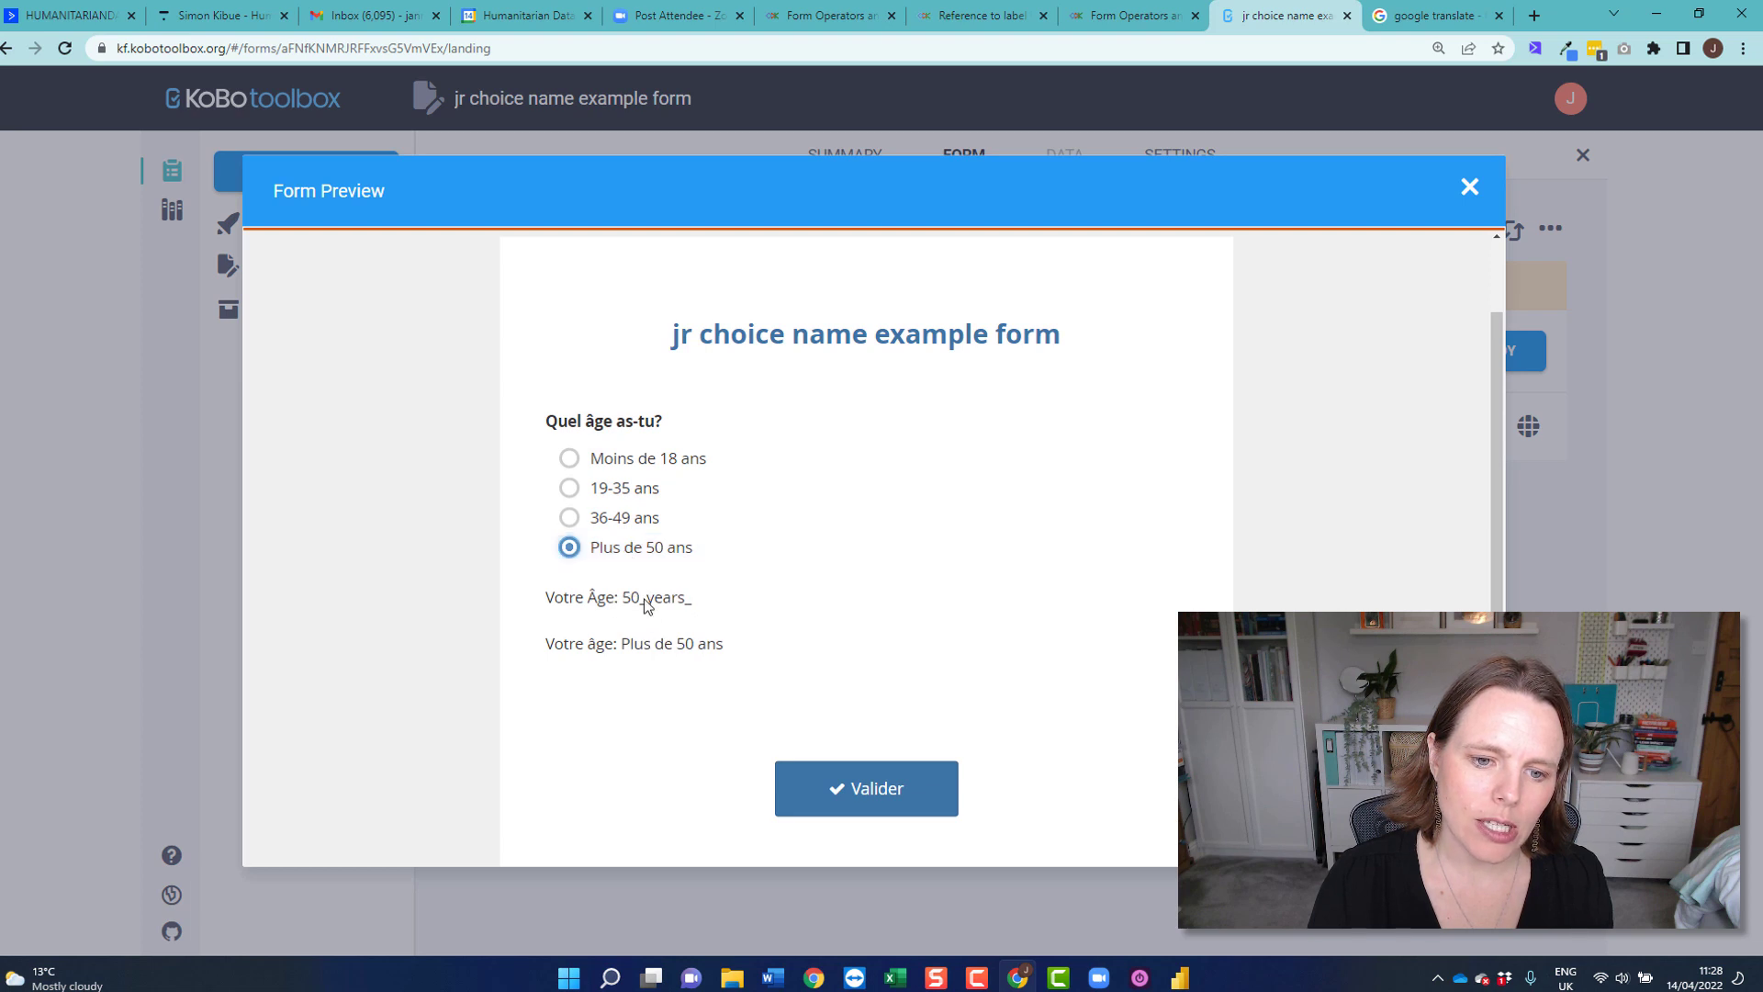
{"action": "left_click", "coordinate": [611, 517]}
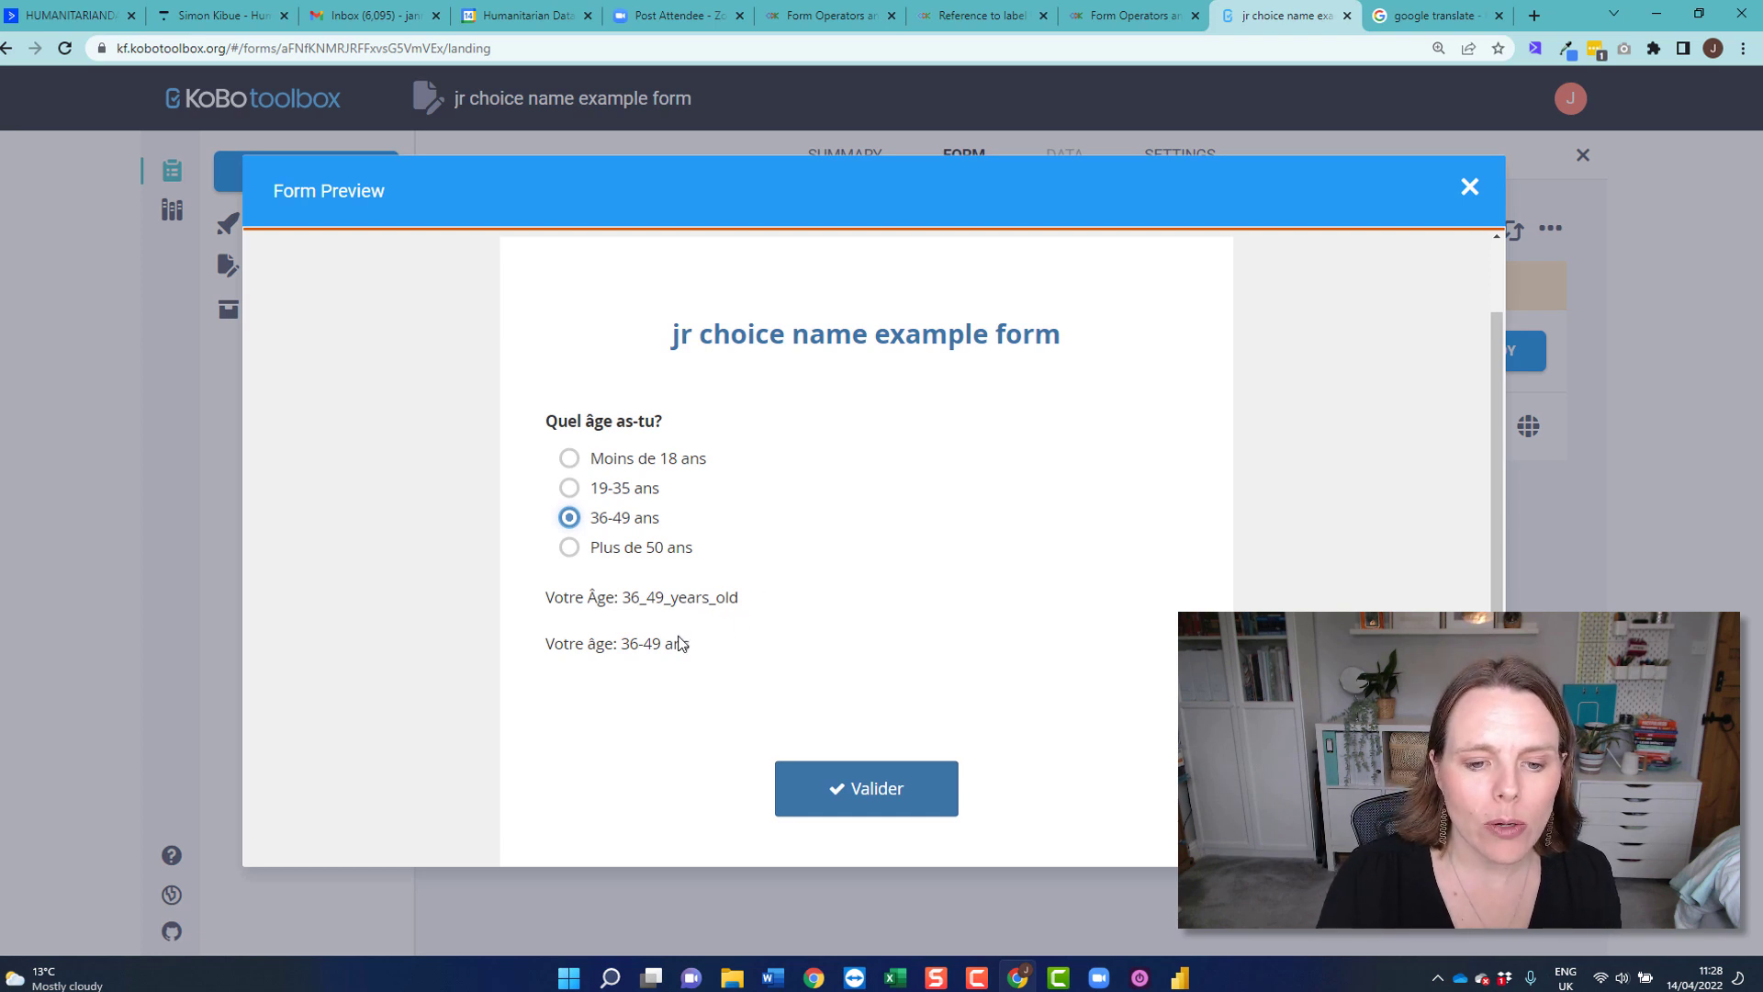
{"action": "left_click", "coordinate": [610, 547]}
{"action": "left_click", "coordinate": [610, 517]}
{"action": "left_click", "coordinate": [613, 488]}
{"action": "left_click", "coordinate": [622, 467]}
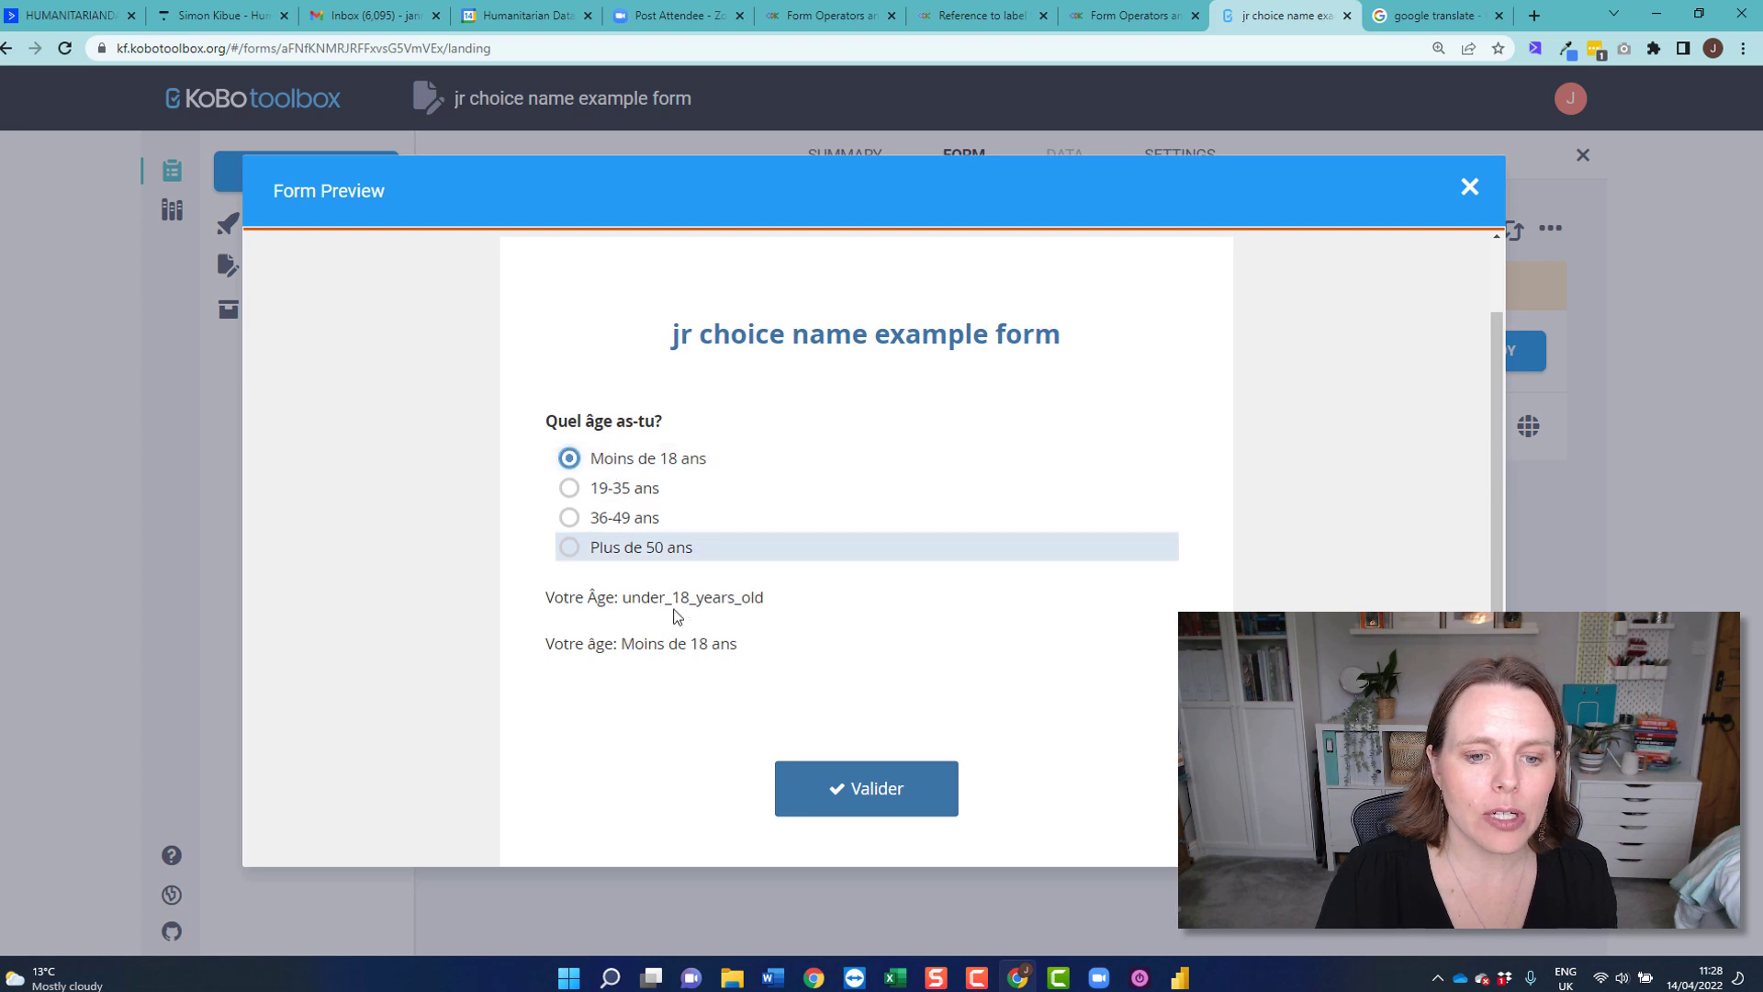